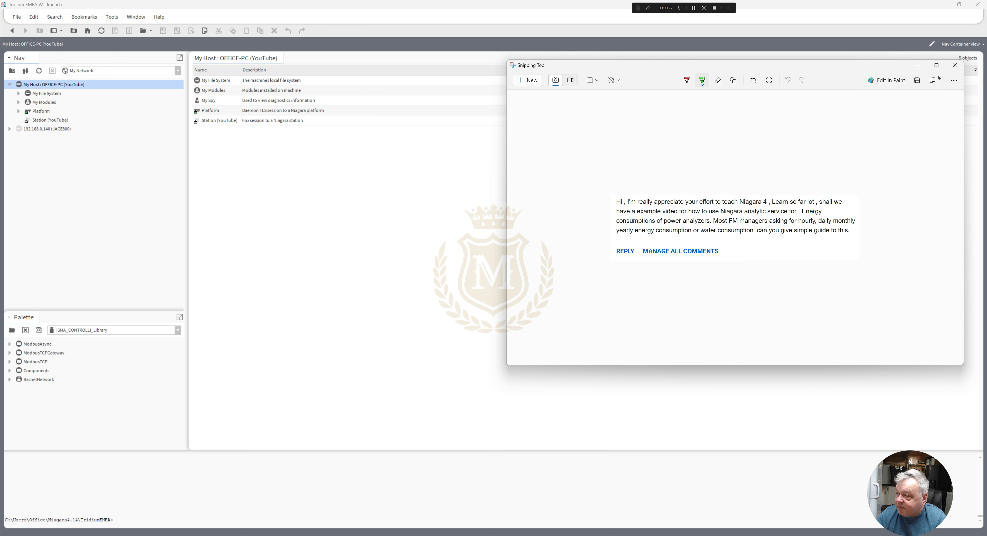
# - Close the comment snip and start a new station named Analytic from the NewSupervisorStationWindows template
pyautogui.click(954, 65)
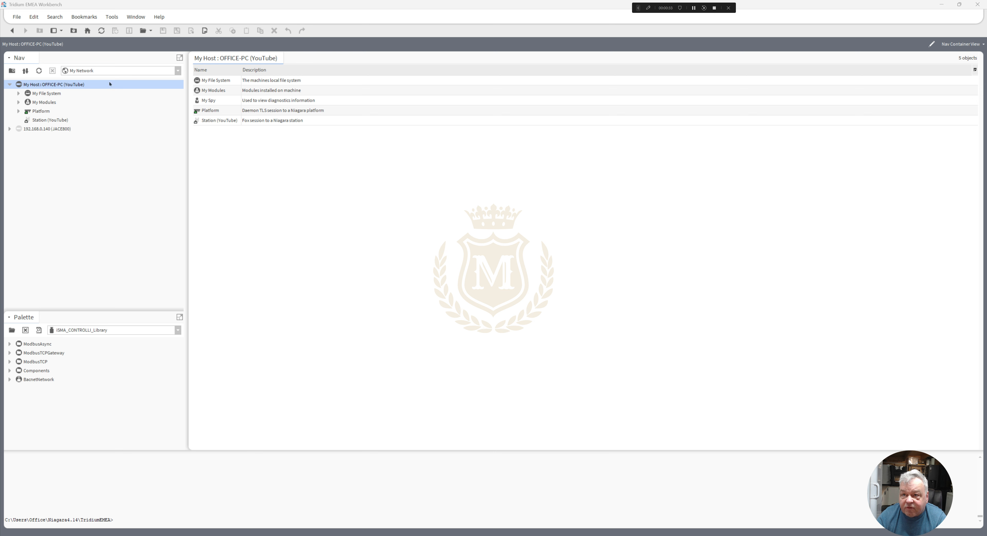
pyautogui.click(112, 16)
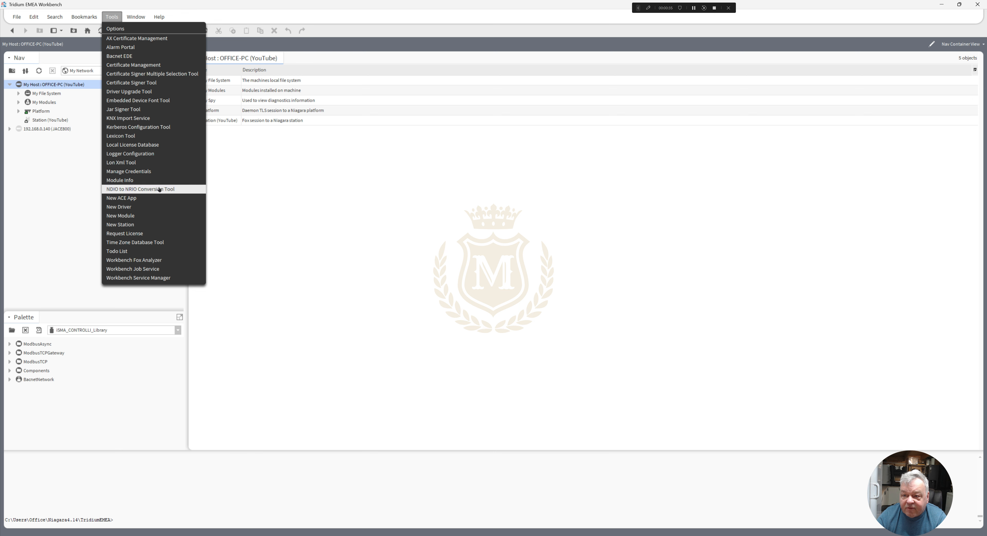
pyautogui.click(157, 224)
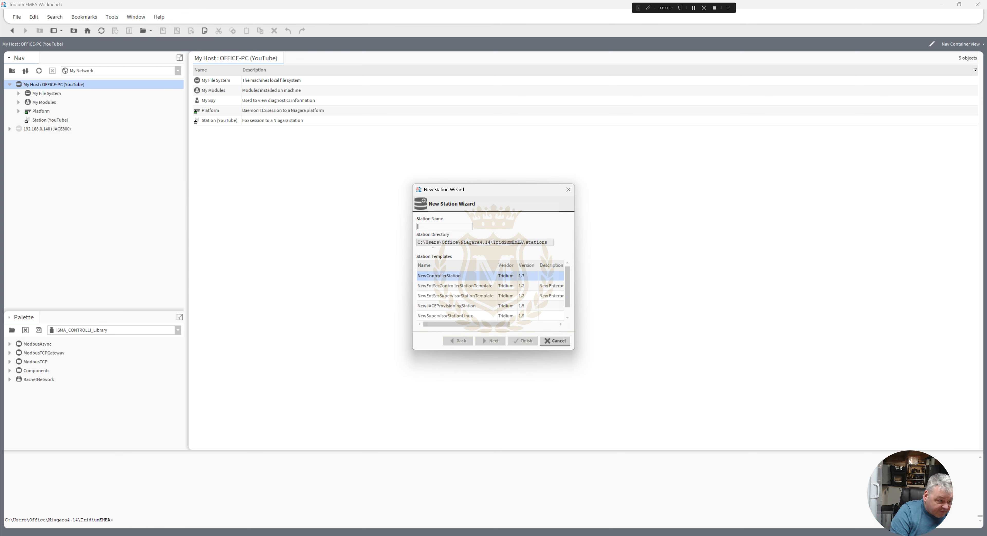
pyautogui.write('Anal')
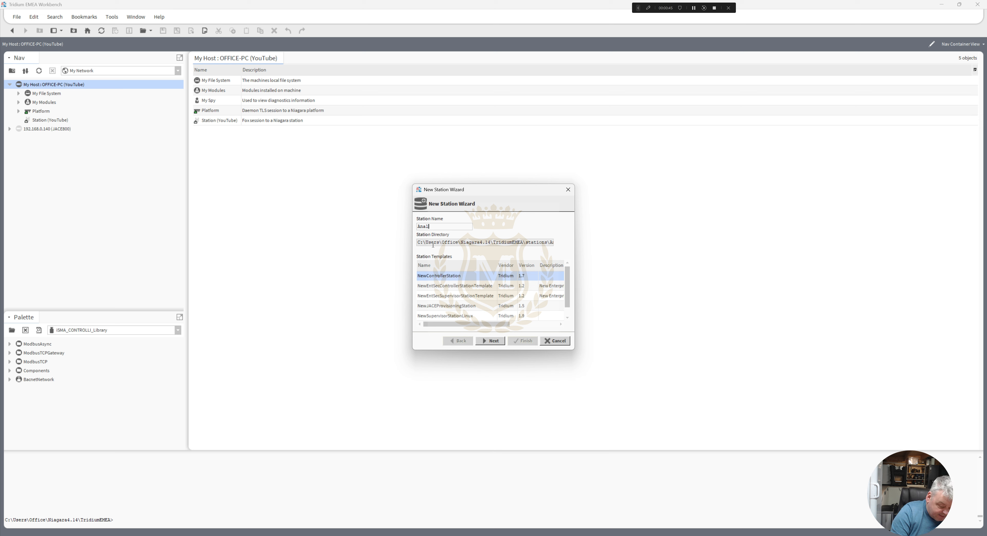
pyautogui.write('ytic')
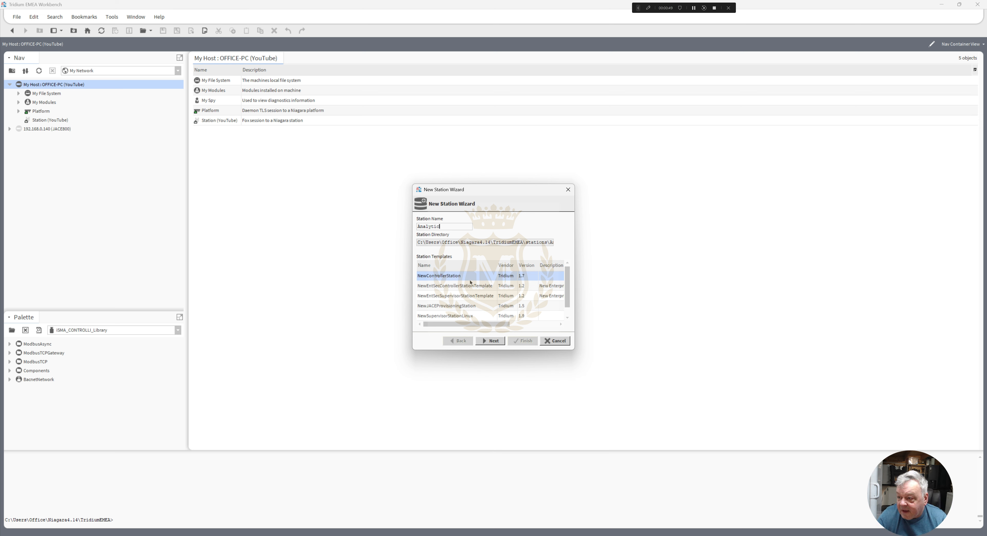
pyautogui.click(458, 316)
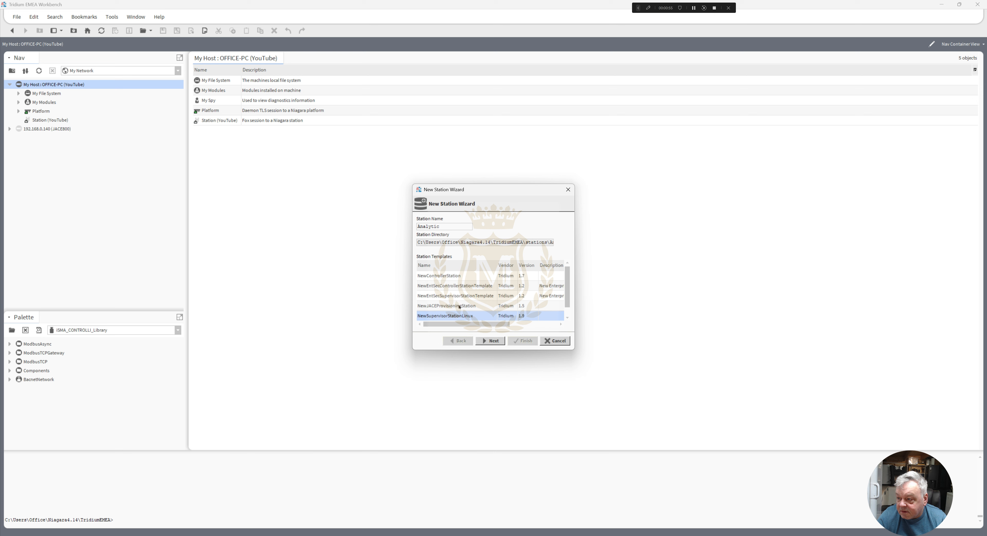
pyautogui.click(459, 307)
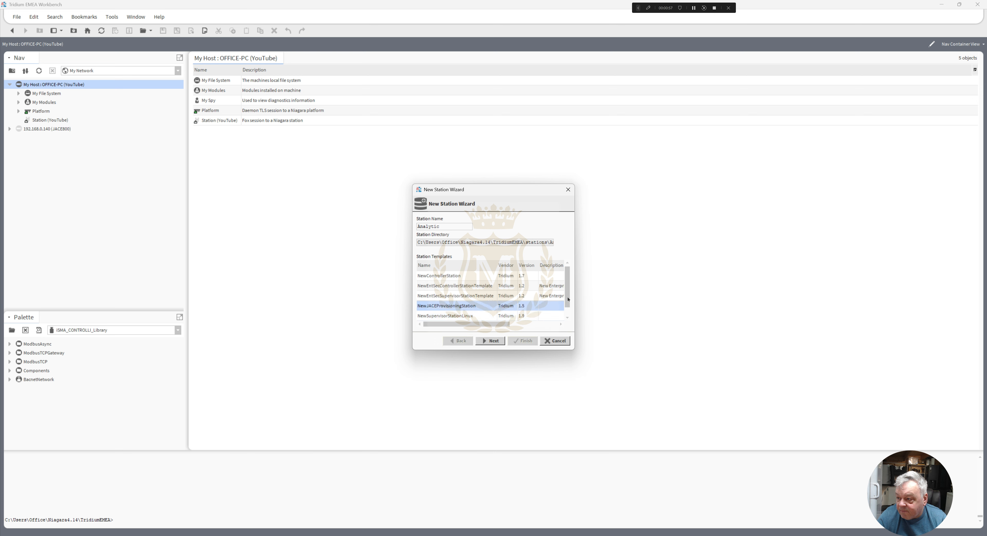
pyautogui.moveTo(569, 299); pyautogui.dragTo(570, 317)
pyautogui.click(463, 316)
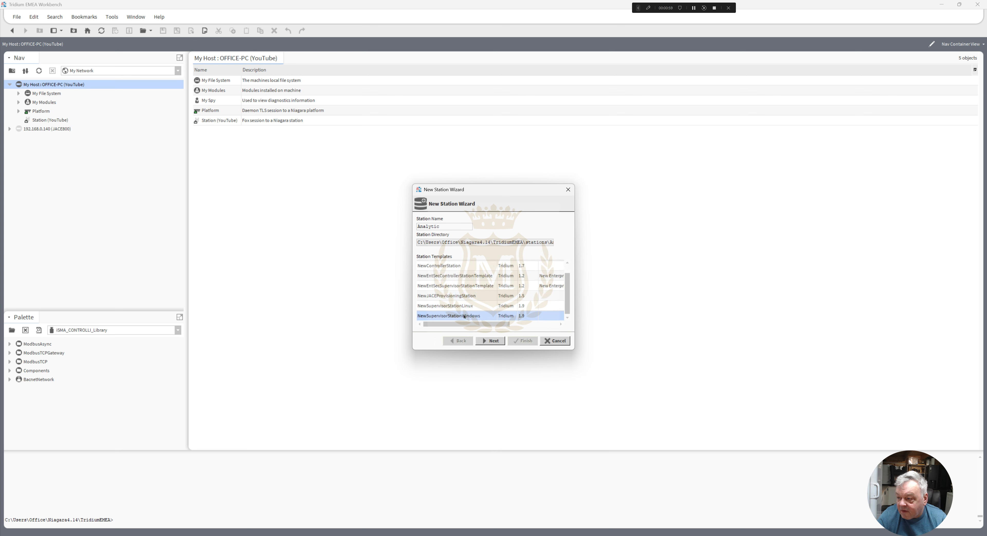
pyautogui.click(493, 341)
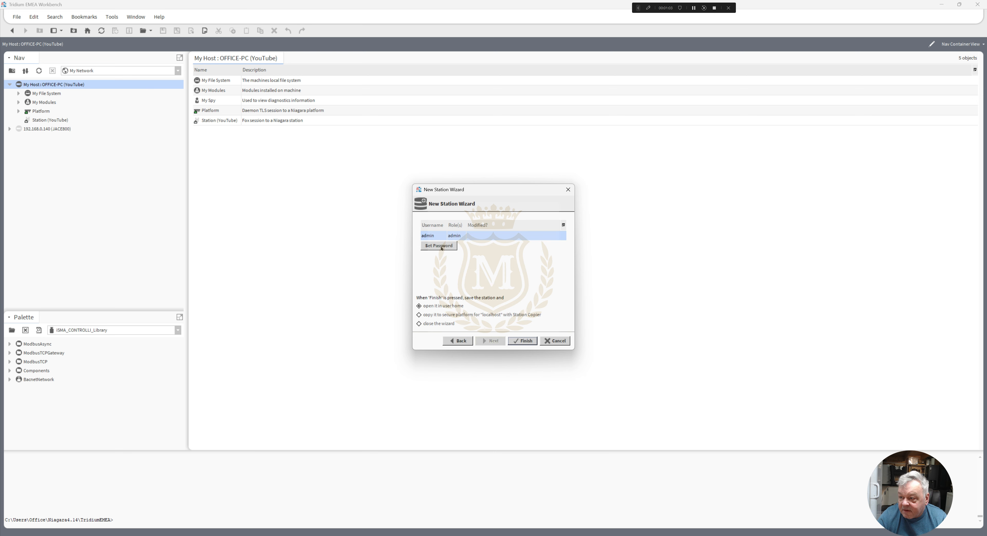
# - Enter and confirm the admin account password, then finish creating the station with it opened in user home
pyautogui.click(441, 248)
pyautogui.write('***********')
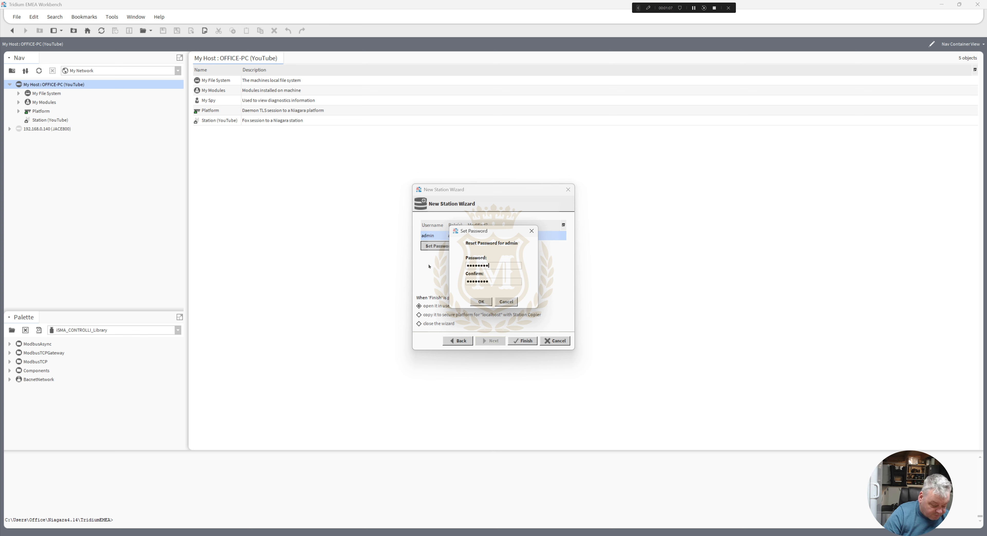
pyautogui.write('*')
pyautogui.moveTo(500, 280); pyautogui.dragTo(396, 275)
pyautogui.write('*********')
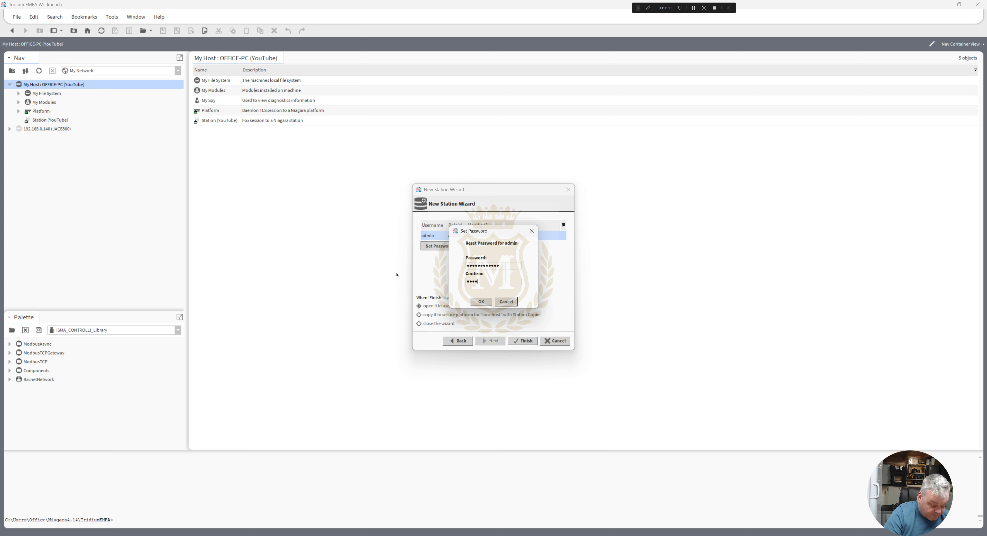
pyautogui.write('*')
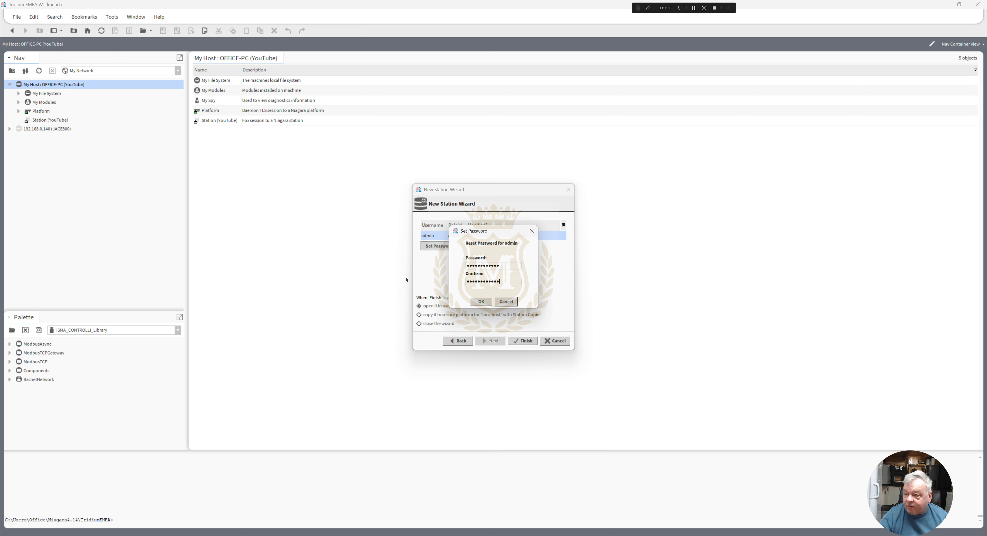
pyautogui.click(481, 302)
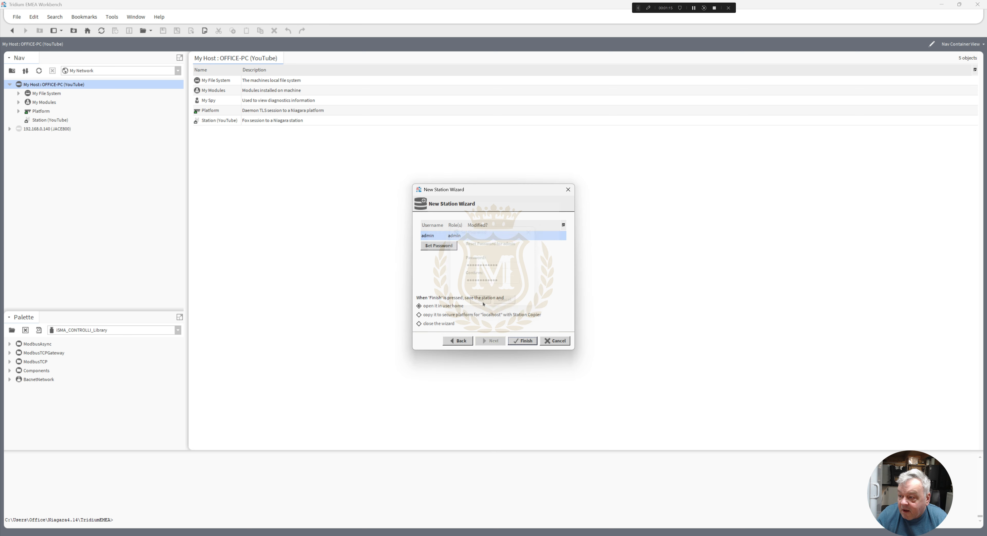
pyautogui.click(527, 341)
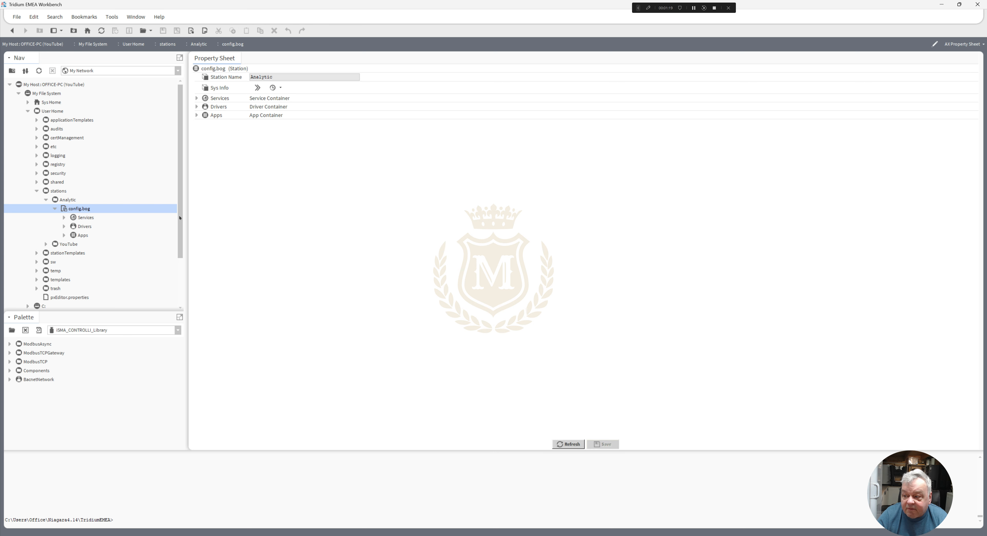
# - Open the local platform's Station Copier and select the Analytic station on this computer
pyautogui.moveTo(180, 204); pyautogui.dragTo(186, 271)
pyautogui.click(18, 279)
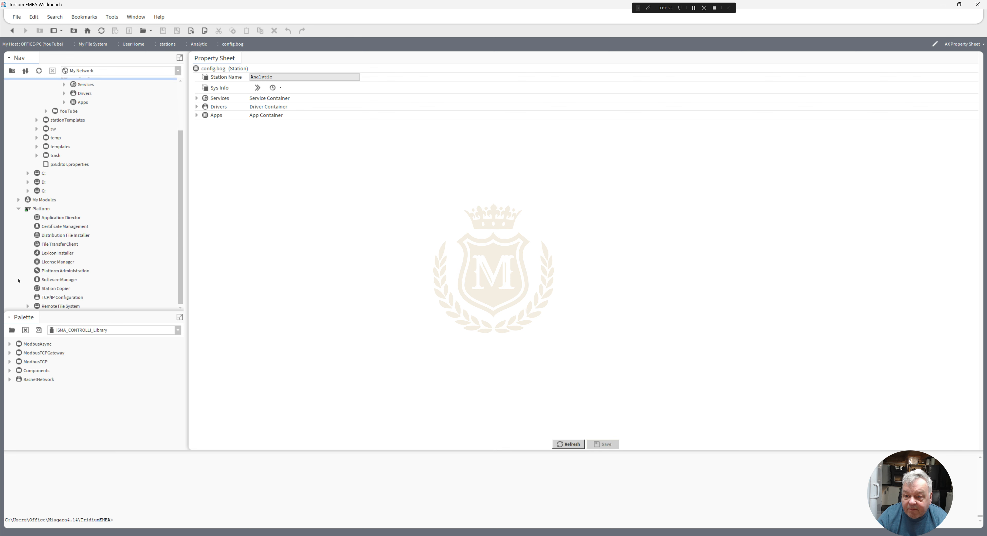
pyautogui.doubleClick(60, 288)
pyautogui.click(480, 315)
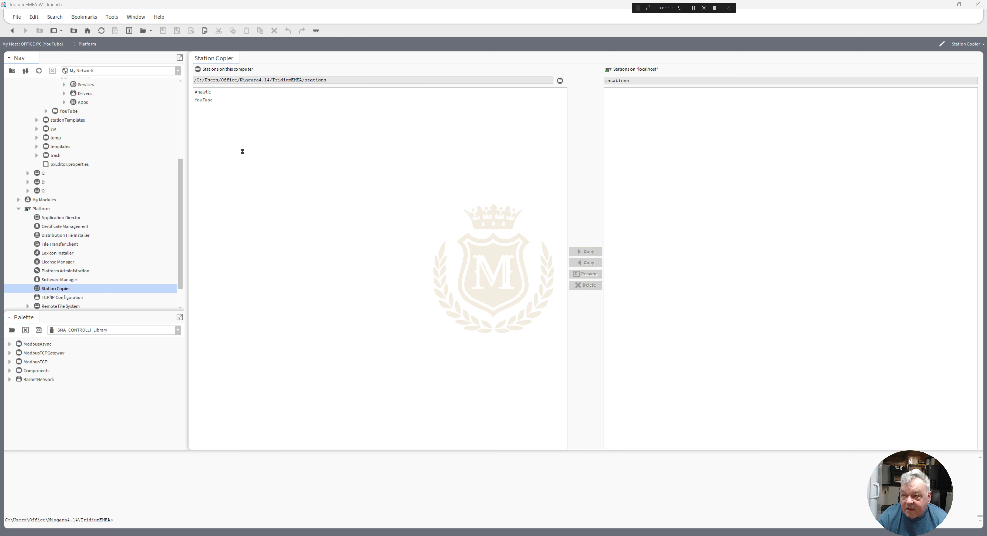
pyautogui.click(215, 93)
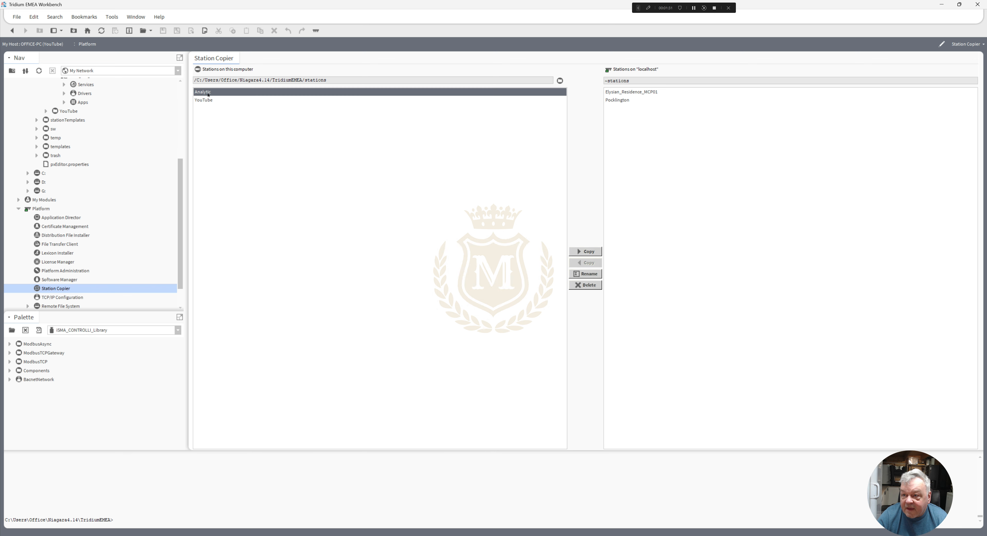
# - Try to copy the Analytic station to the localhost platform
pyautogui.click(586, 251)
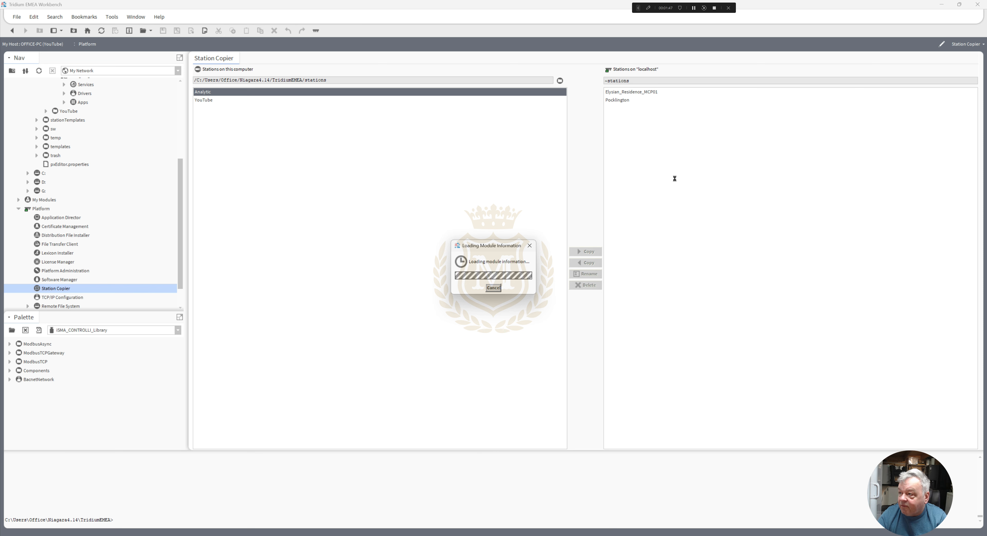
pyautogui.click(694, 8)
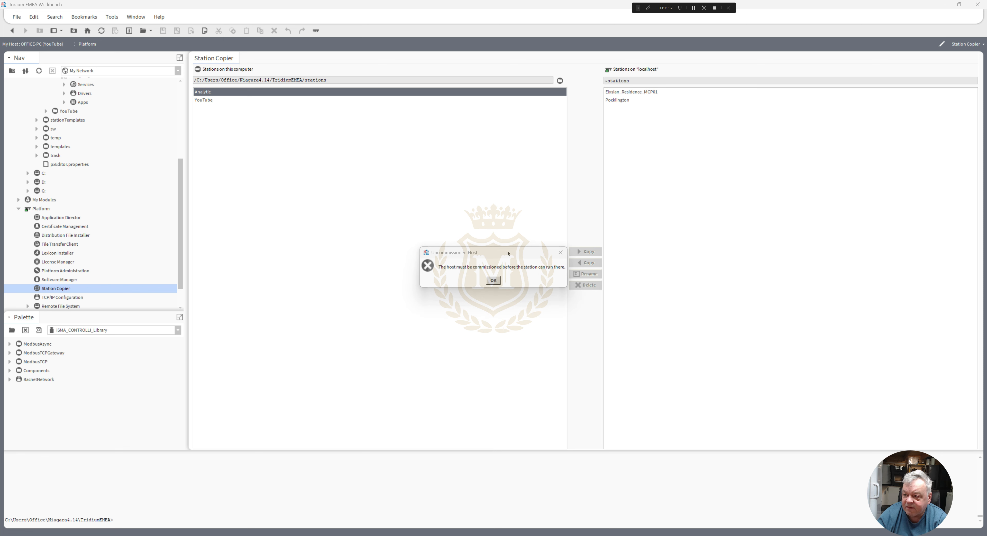
pyautogui.click(493, 282)
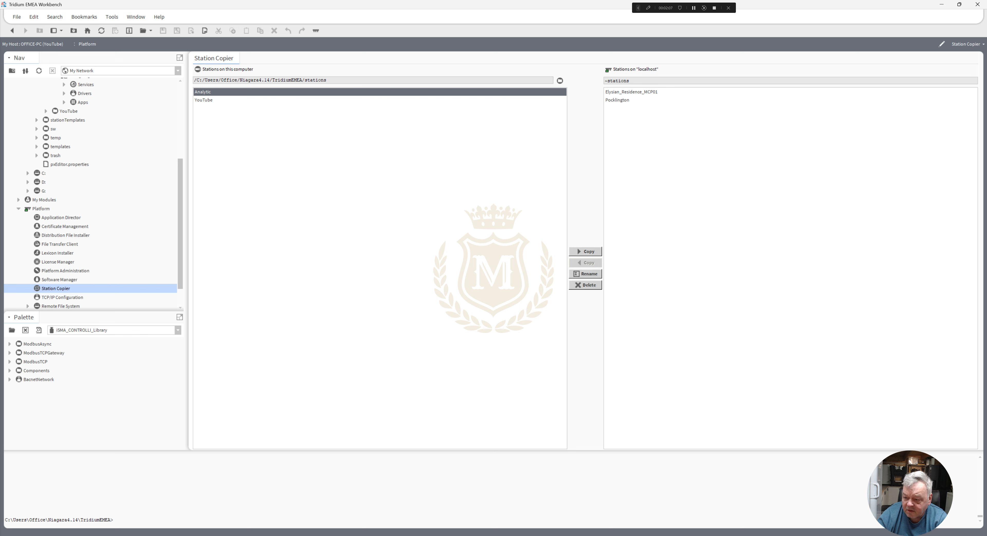
# - Install the platform daemon for Niagara 4 4.14.0.162 Tridium EMEA from the installed Windows apps
pyautogui.press('super')
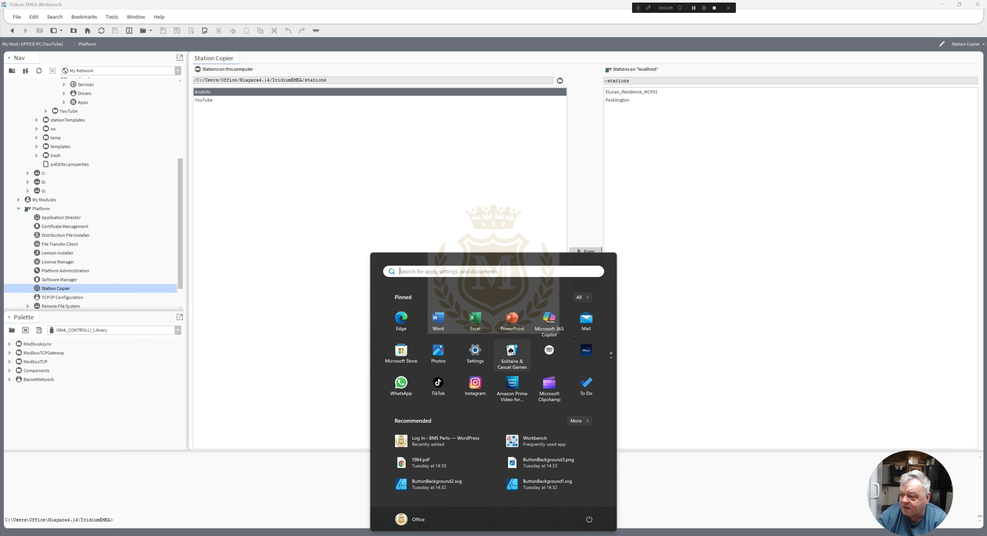
pyautogui.click(582, 298)
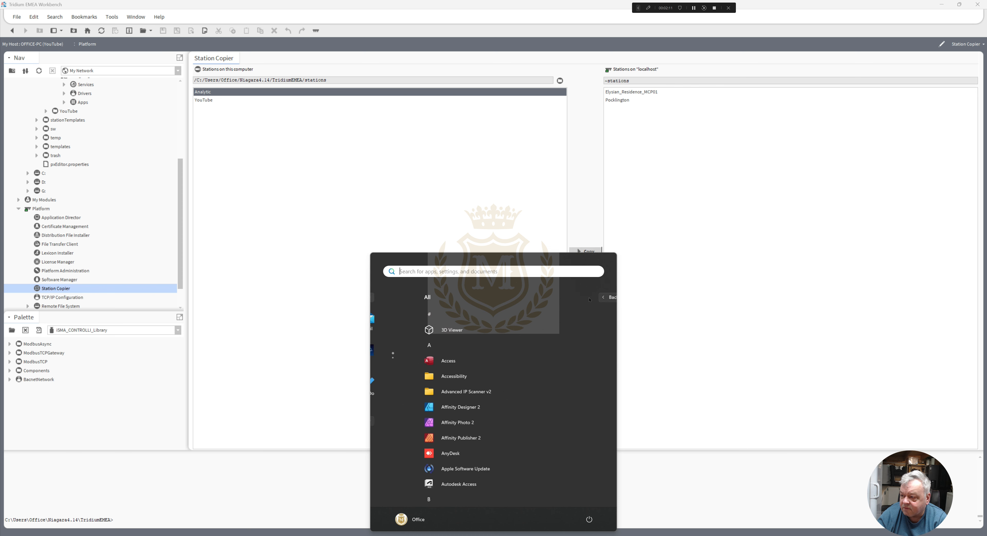
pyautogui.moveTo(615, 319); pyautogui.dragTo(625, 430)
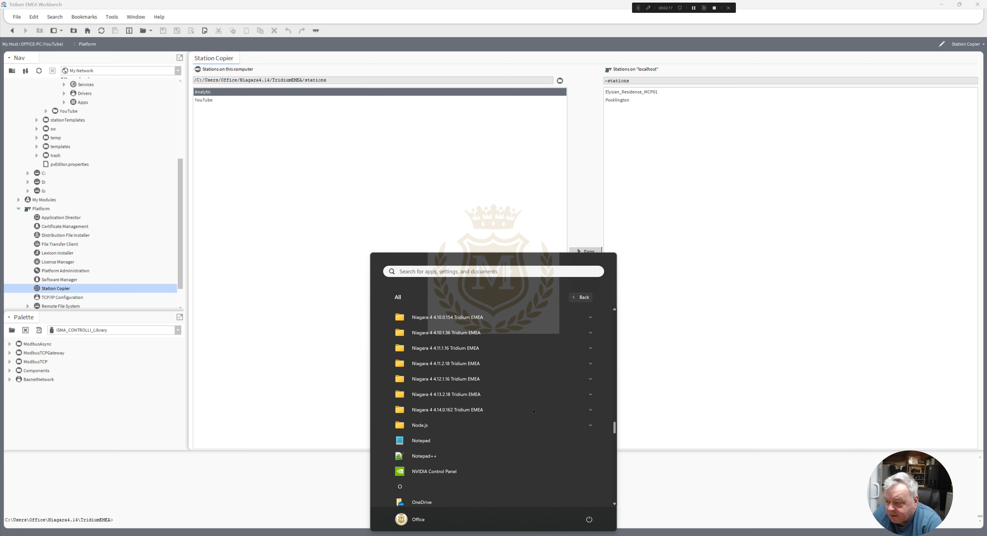
pyautogui.click(593, 413)
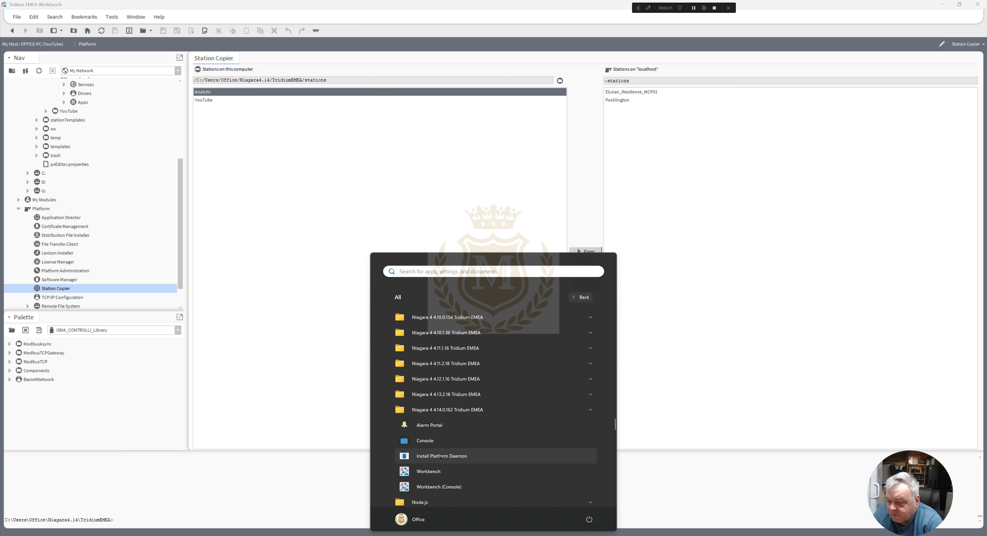
pyautogui.click(441, 456)
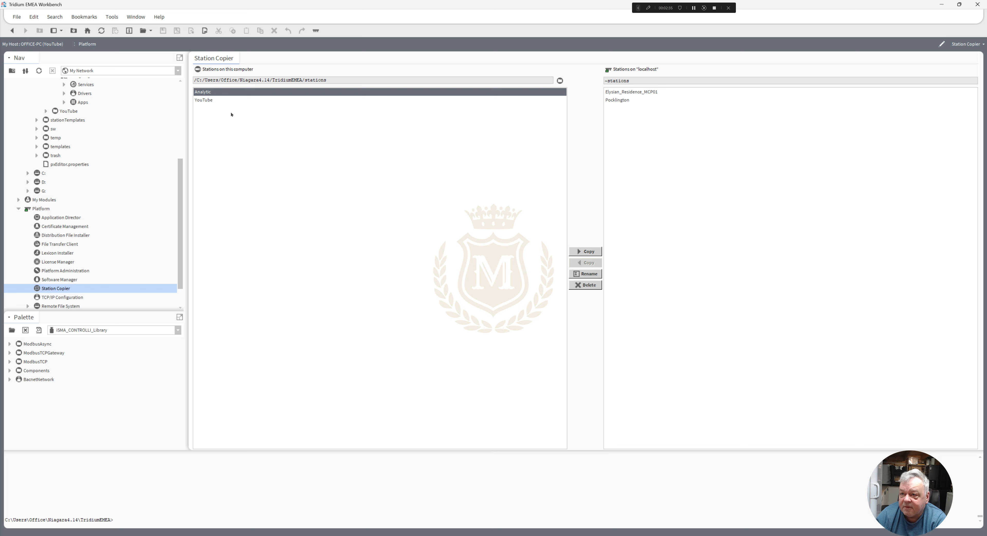
# - Transfer the Analytic station to localhost, accepting the changed public key and keeping the station name
pyautogui.click(586, 252)
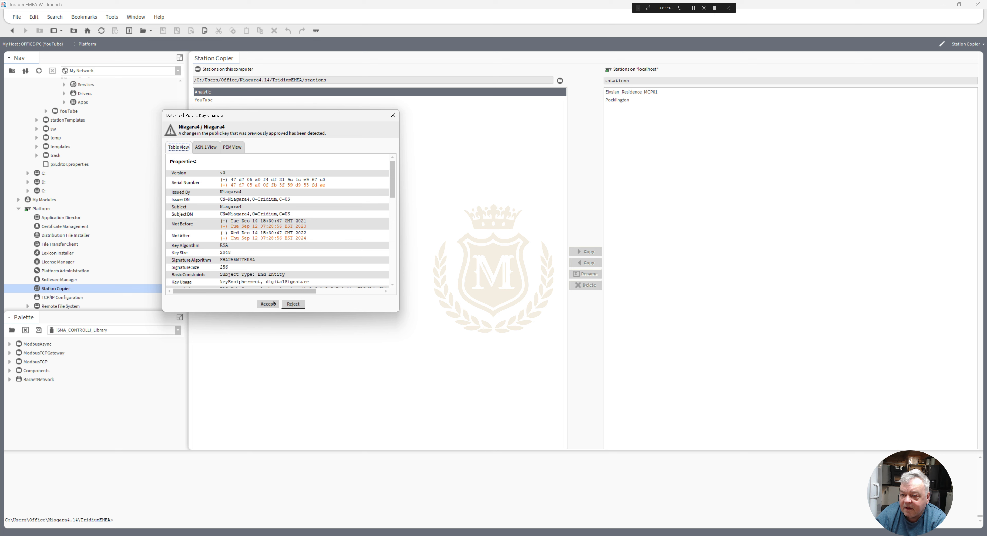
pyautogui.click(268, 304)
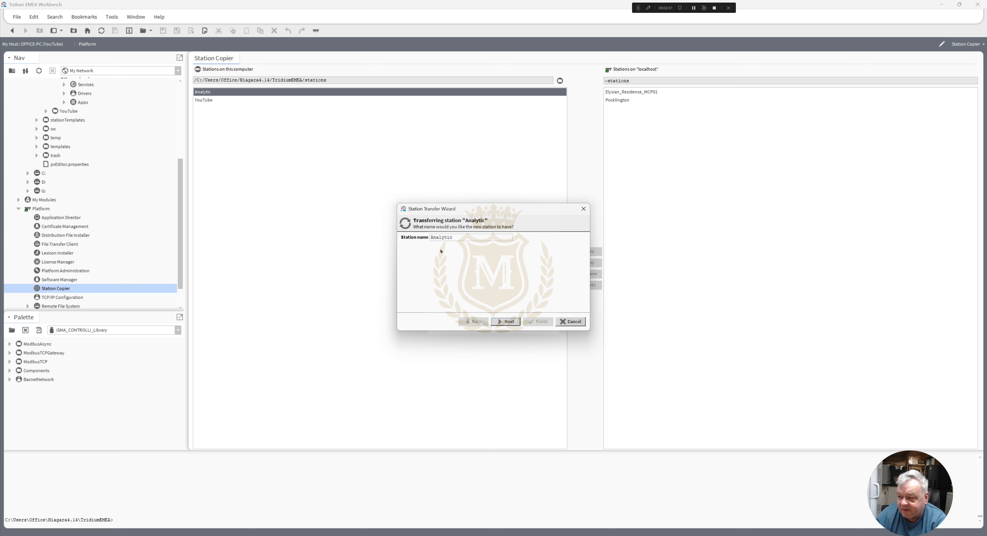
pyautogui.click(505, 321)
pyautogui.click(508, 322)
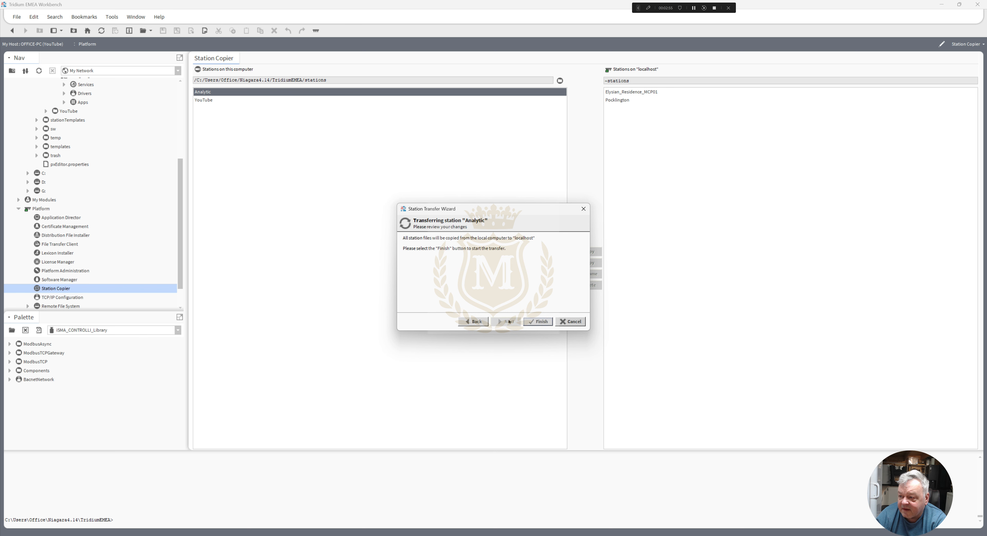
pyautogui.click(536, 322)
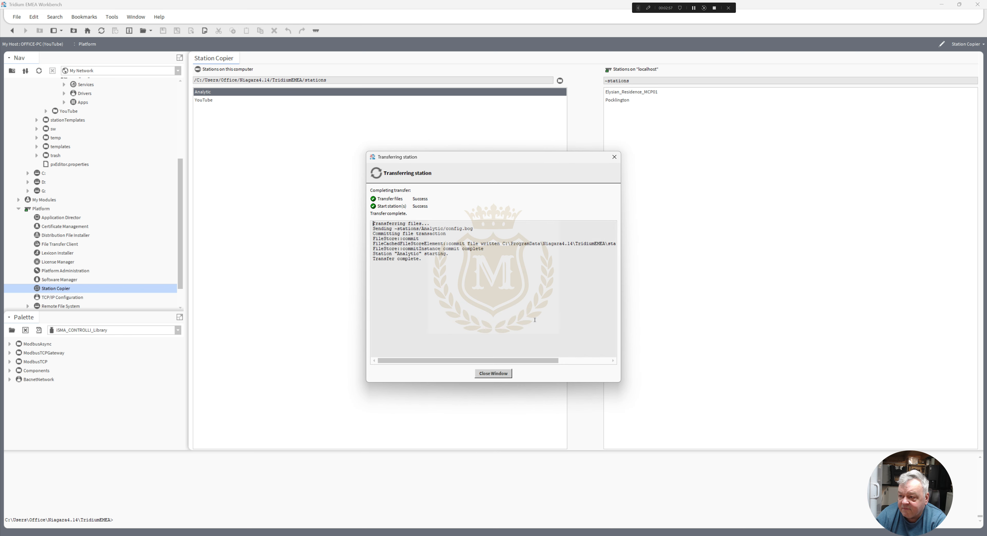
pyautogui.click(500, 374)
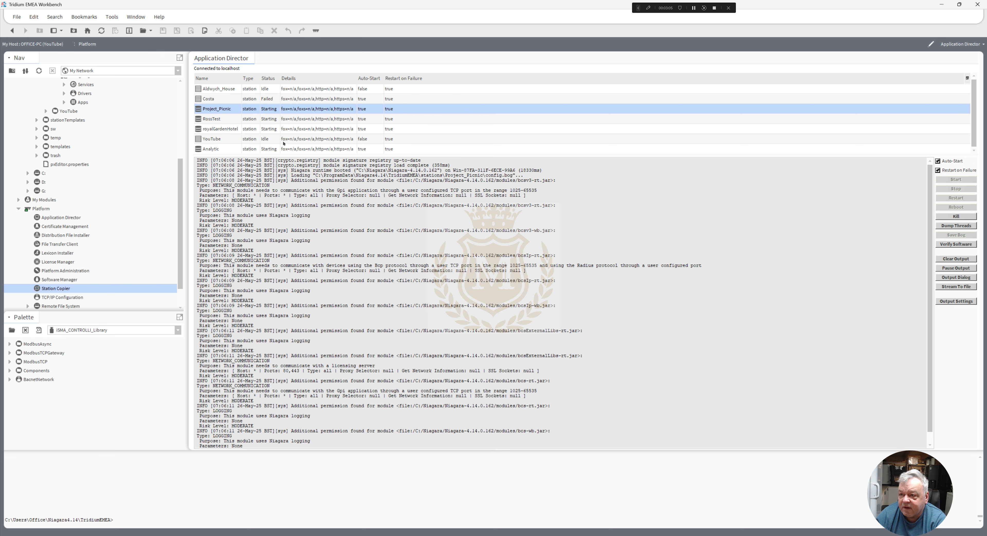
# - Turn off Auto-Start for the royalGardenHotel, RossTest and Project_Picnic stations, and show the Analytic station's output
pyautogui.click(273, 128)
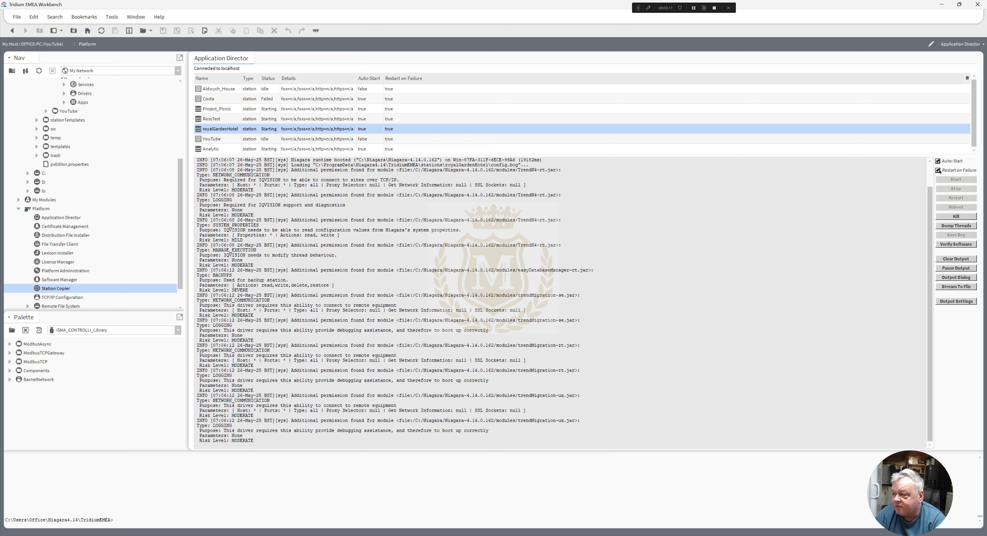
pyautogui.click(938, 161)
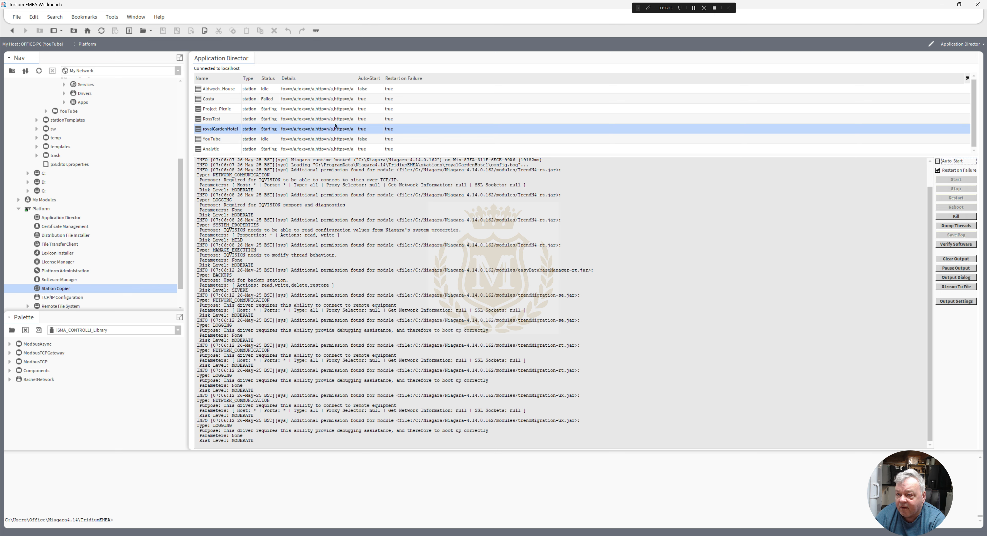
pyautogui.click(275, 121)
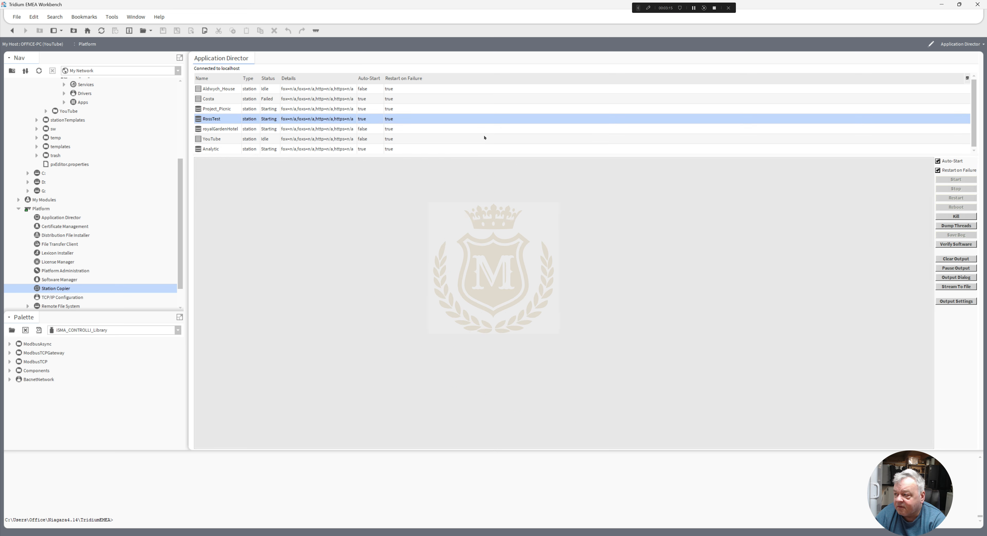
pyautogui.click(937, 161)
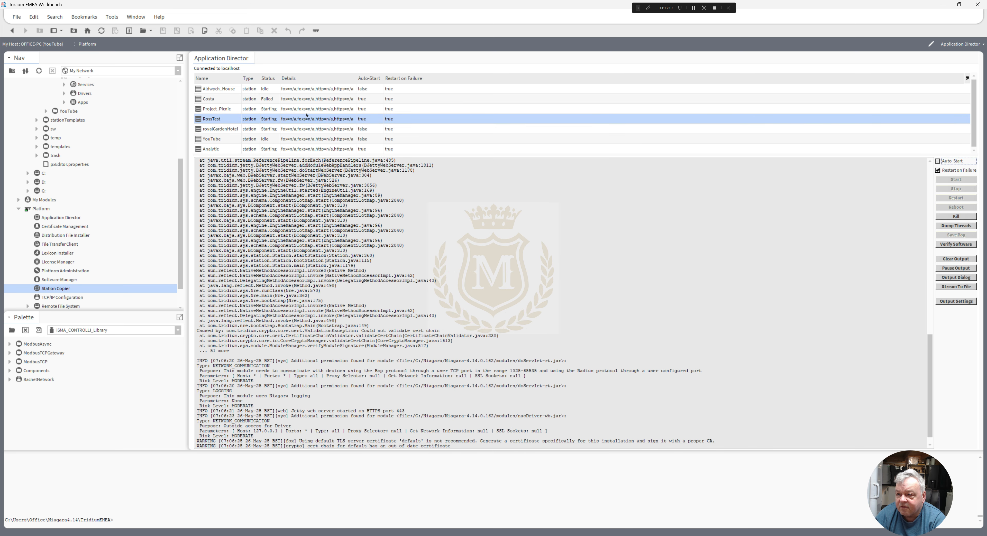
pyautogui.click(292, 110)
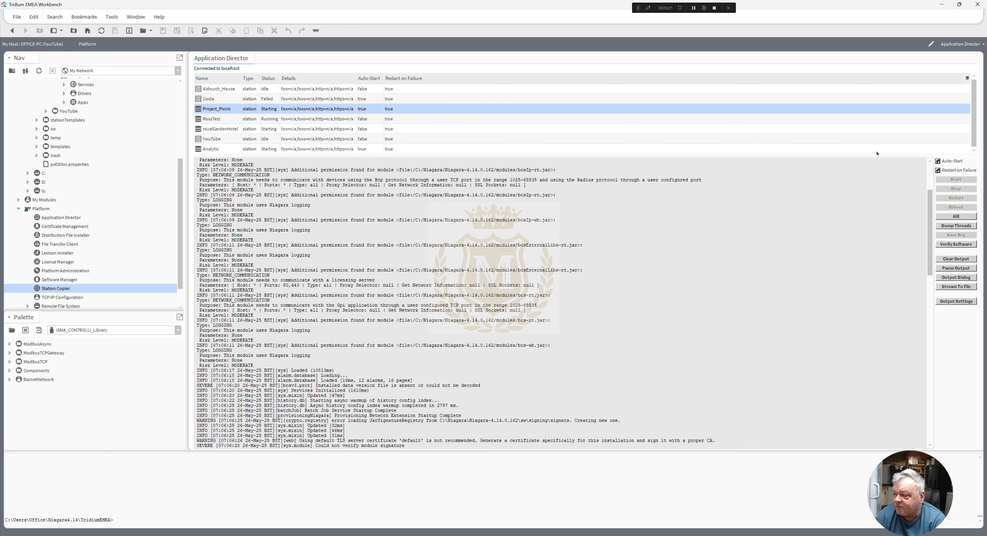
pyautogui.click(938, 162)
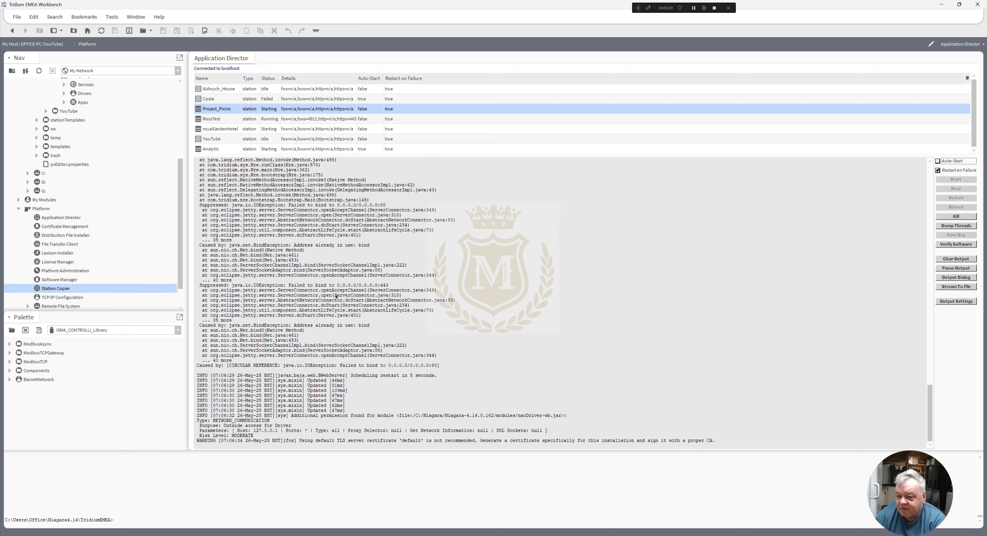
pyautogui.click(306, 149)
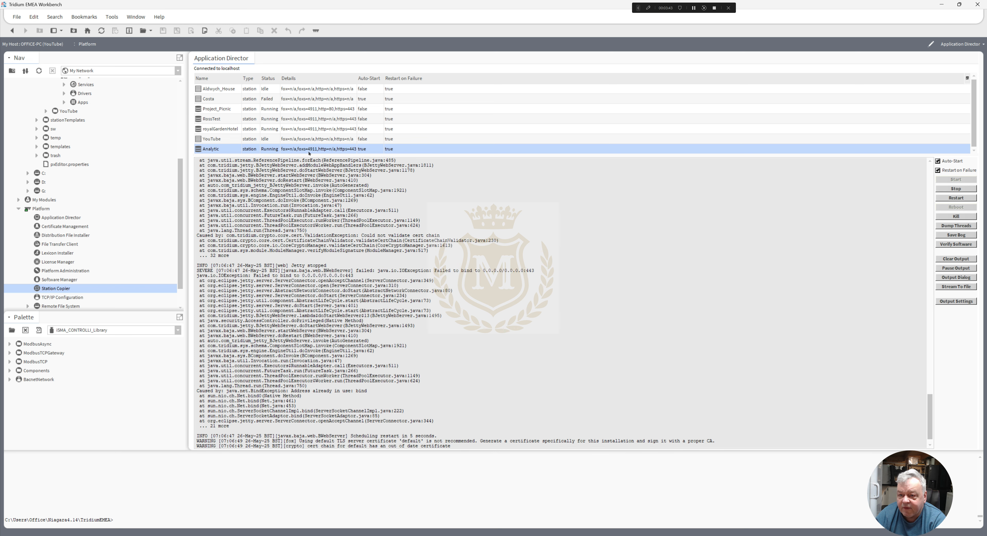
# - Collapse My File System in the navigation tree and try to connect to the local station with the account password
pyautogui.scroll(5, 181, 217)
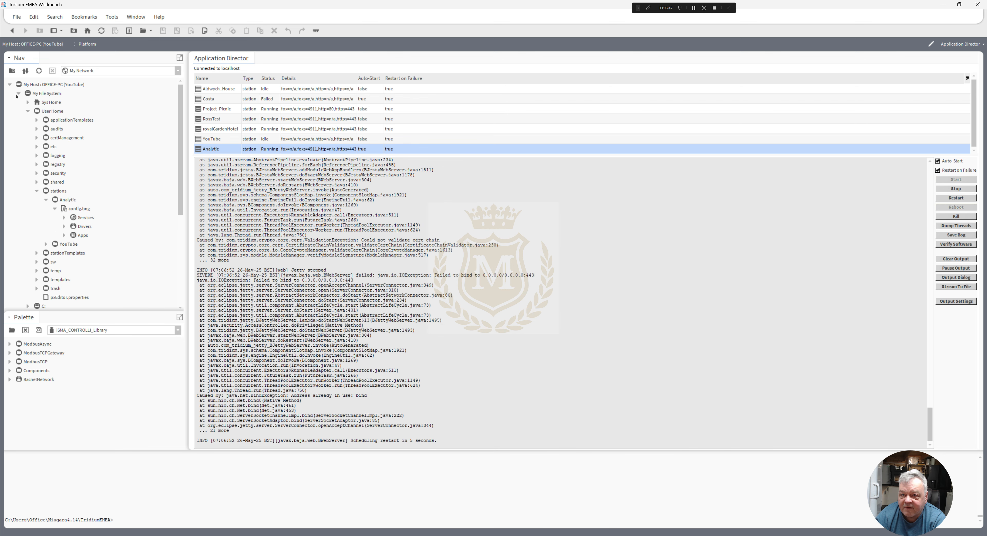
pyautogui.click(18, 94)
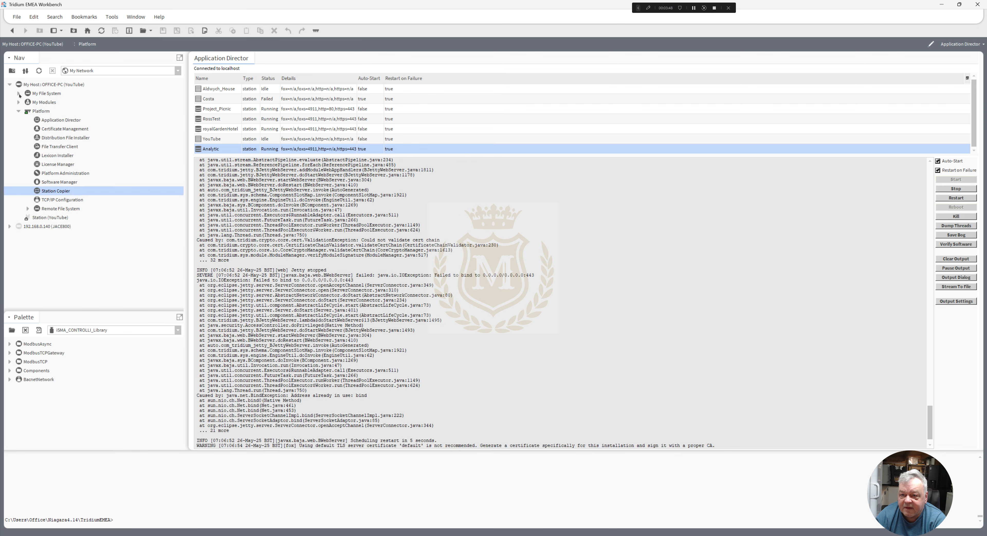
pyautogui.click(46, 217)
pyautogui.rightClick(46, 217)
pyautogui.click(61, 221)
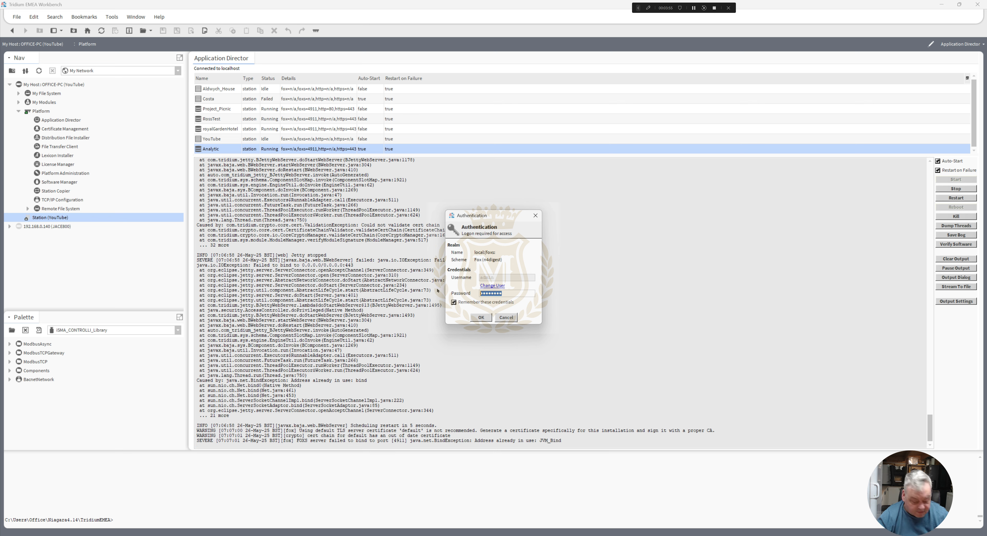
pyautogui.write('a********')
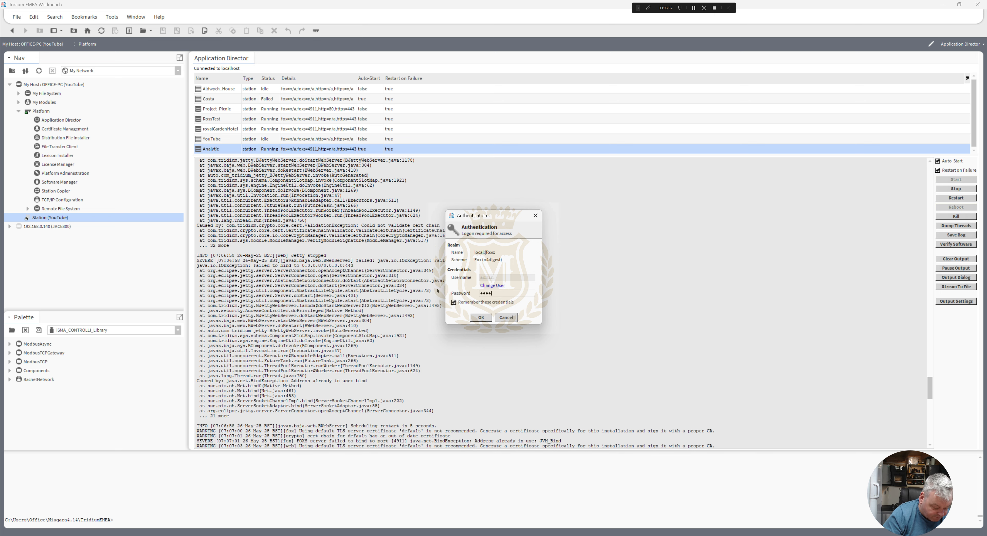
pyautogui.write('***')
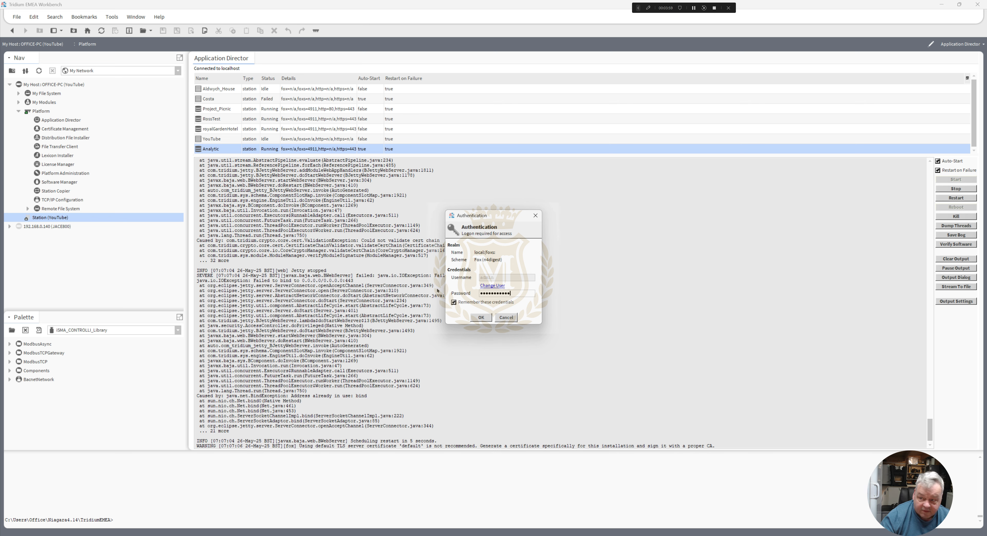
pyautogui.click(486, 317)
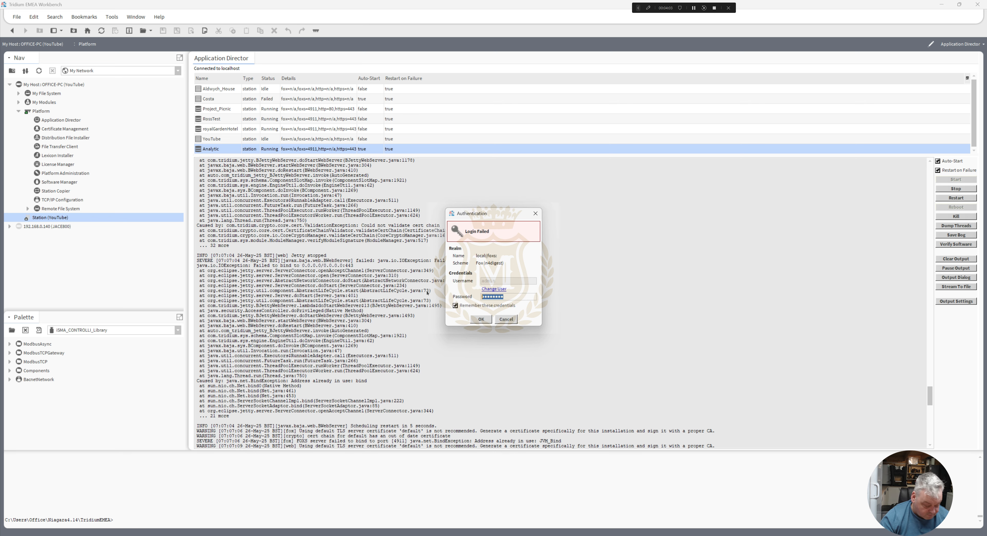
# - Re-enter the account password, correcting the mistyped characters, and retry the local station logon
pyautogui.write('******')
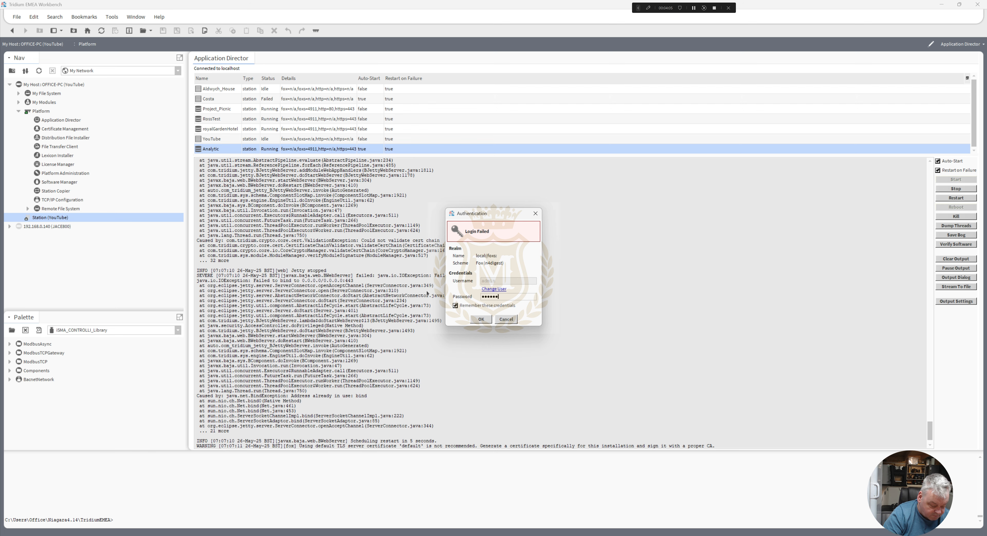
pyautogui.write('**')
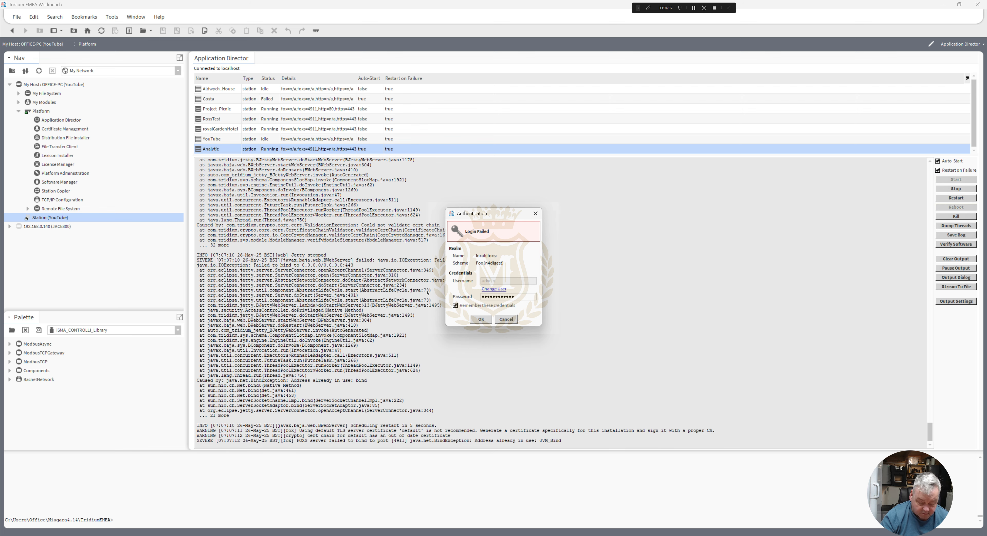
pyautogui.press('BackSpace')
pyautogui.press('BackSpace')
pyautogui.press('BackSpace')
pyautogui.press('BackSpace')
pyautogui.press('BackSpace')
pyautogui.press('BackSpace')
pyautogui.press('BackSpace')
pyautogui.press('BackSpace')
pyautogui.press('BackSpace')
pyautogui.press('BackSpace')
pyautogui.press('BackSpace')
pyautogui.write('*********')
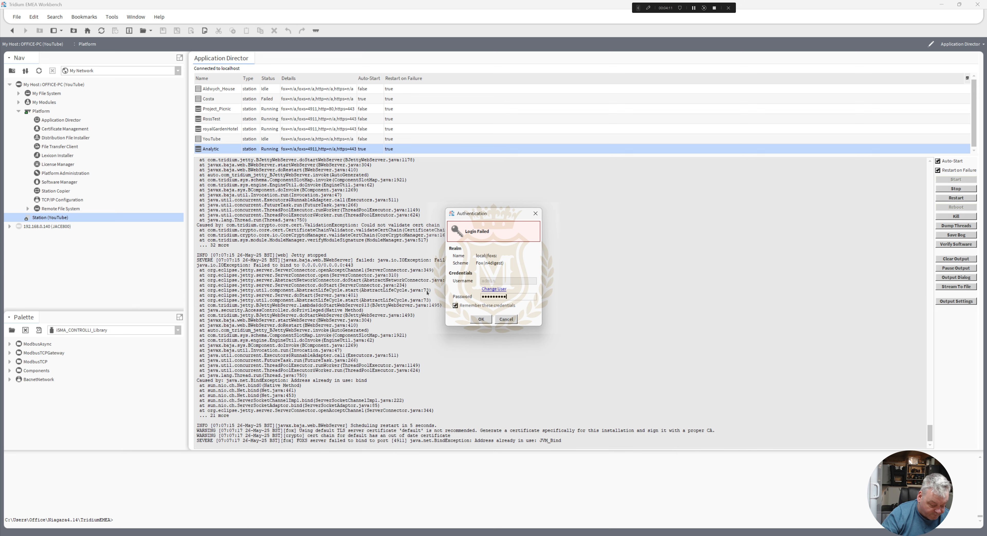
pyautogui.click(482, 318)
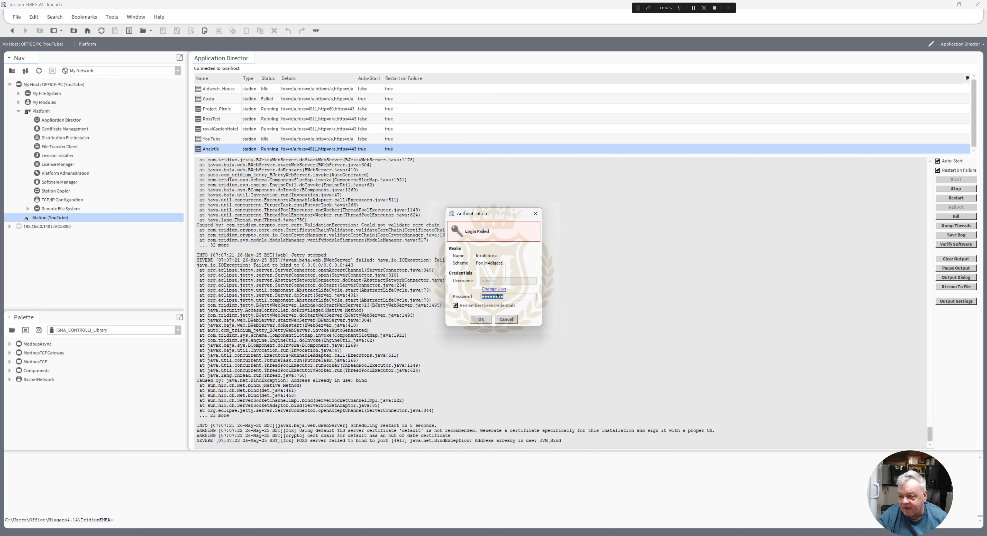
# - Replace the password in the Authentication dialog with the correct account password and log on to the local station
pyautogui.moveTo(509, 296); pyautogui.dragTo(437, 292)
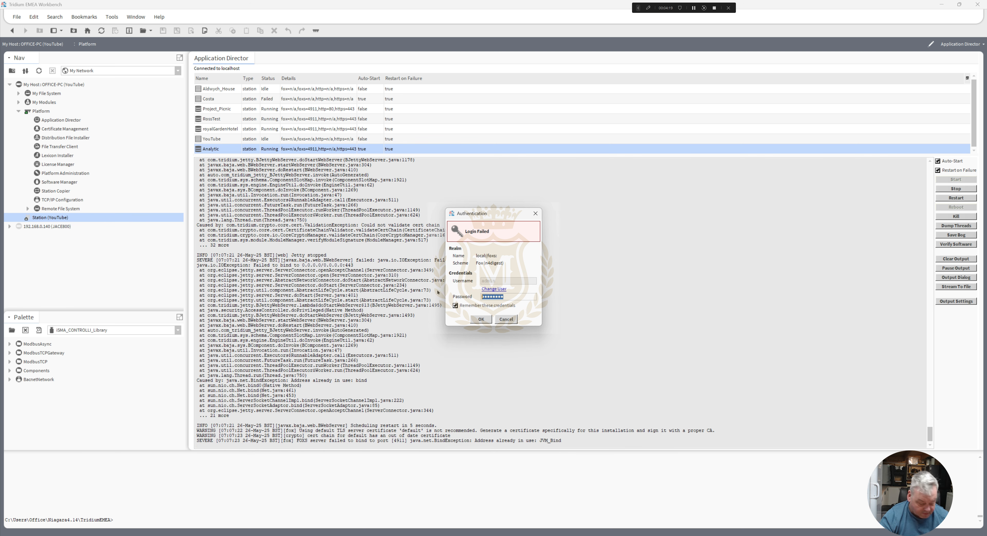
pyautogui.write('•••••••')
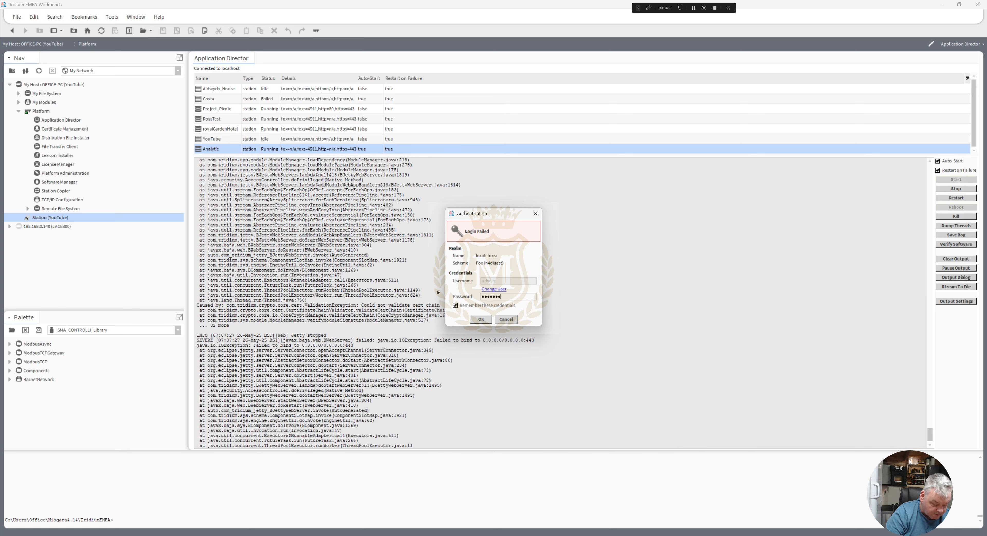
pyautogui.write('•••')
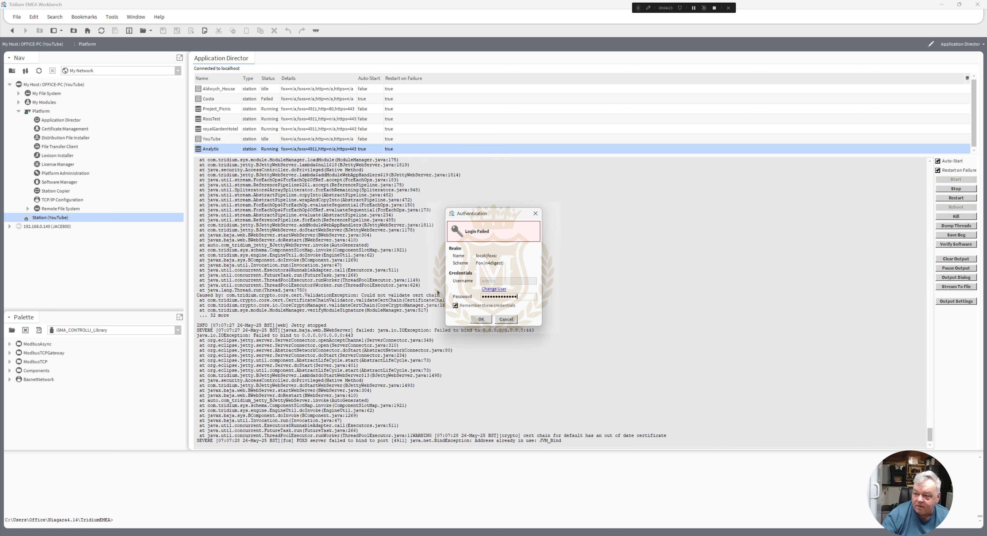
pyautogui.click(481, 319)
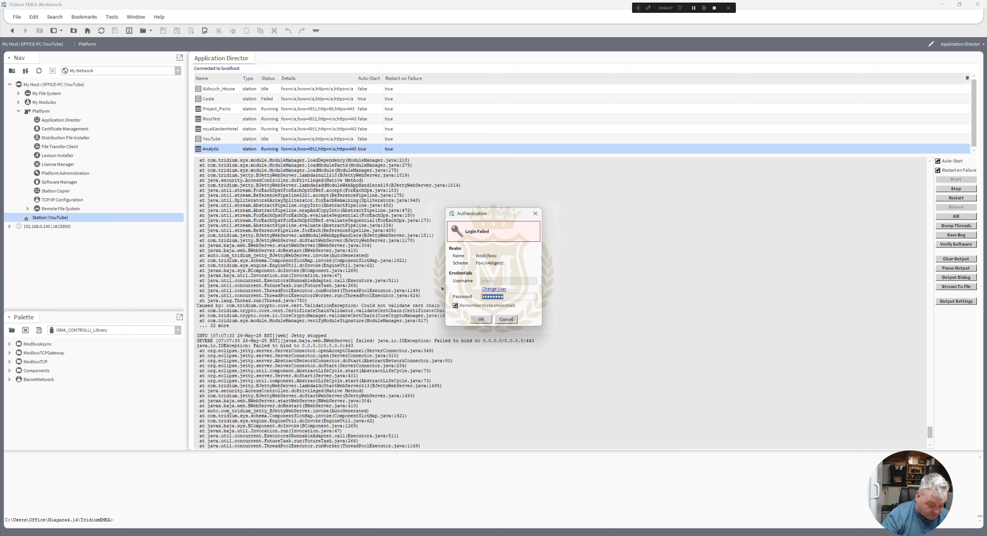
pyautogui.write('••••••••••')
pyautogui.click(481, 320)
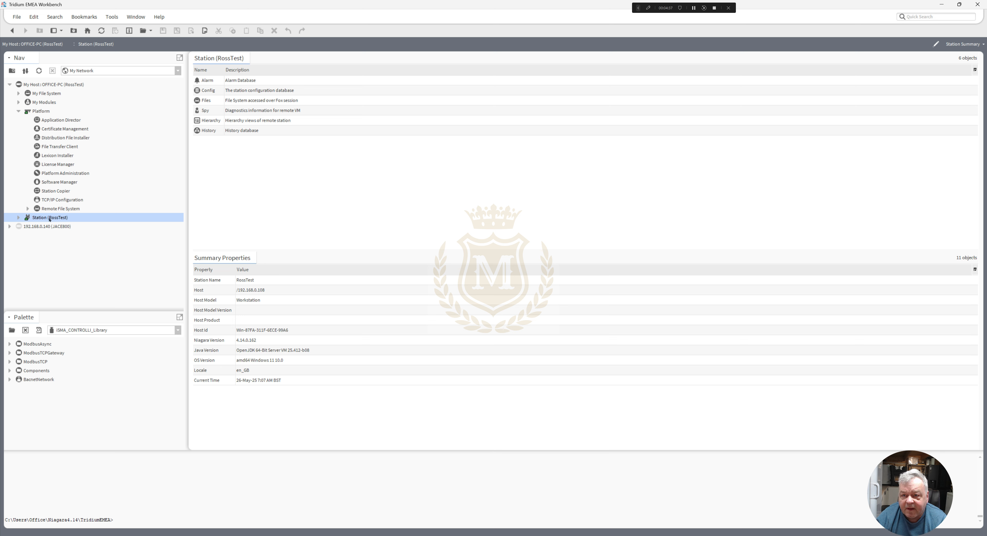
# - Stop the RossTest, royalGardenHotel and Project_Picnic stations in the local platform's Application Director, confirming each stop
pyautogui.click(66, 120)
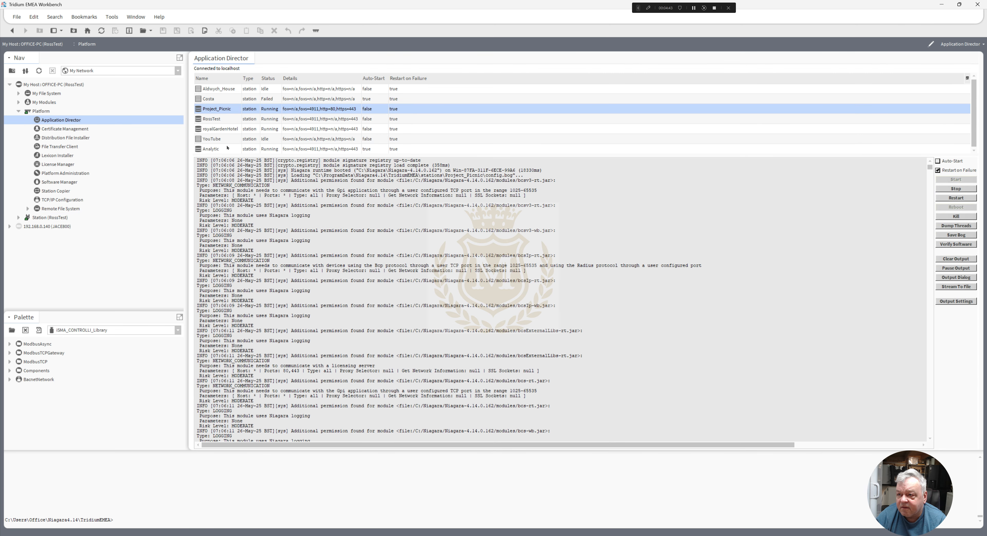
pyautogui.click(292, 121)
pyautogui.click(949, 189)
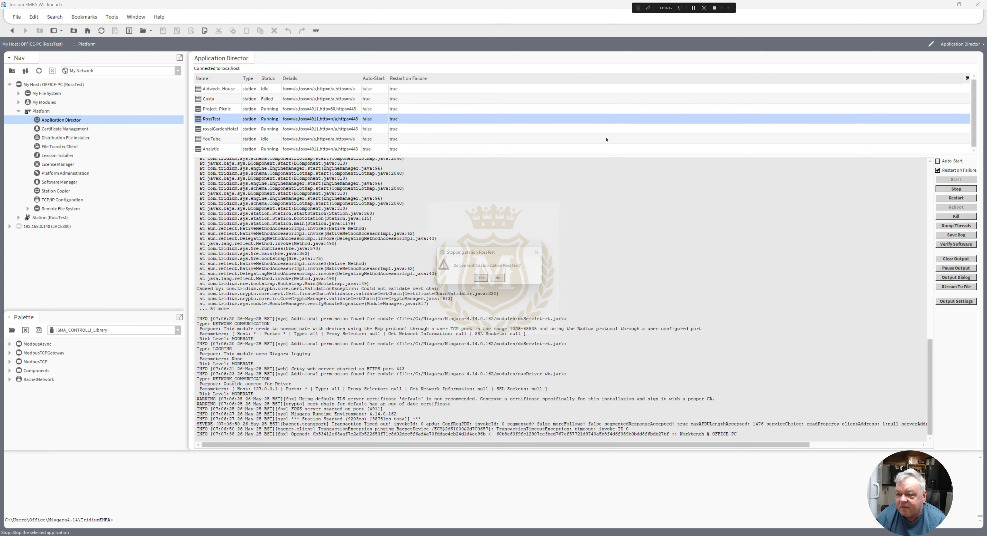
pyautogui.click(484, 281)
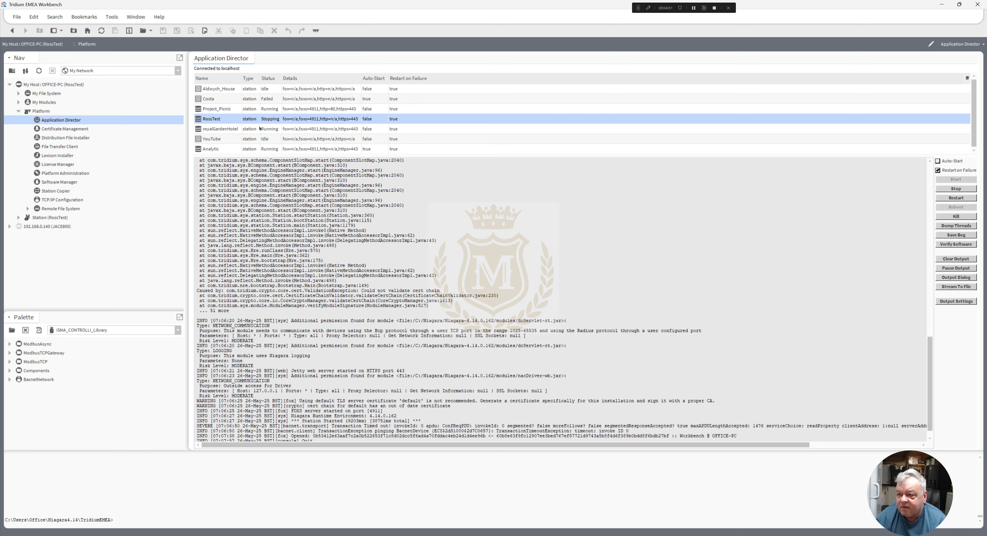
pyautogui.click(276, 129)
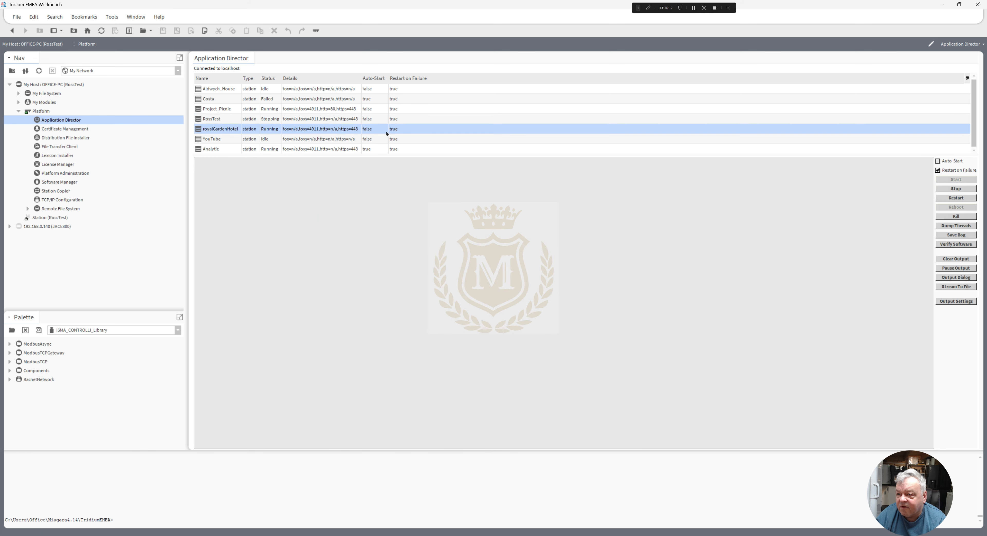
pyautogui.click(939, 188)
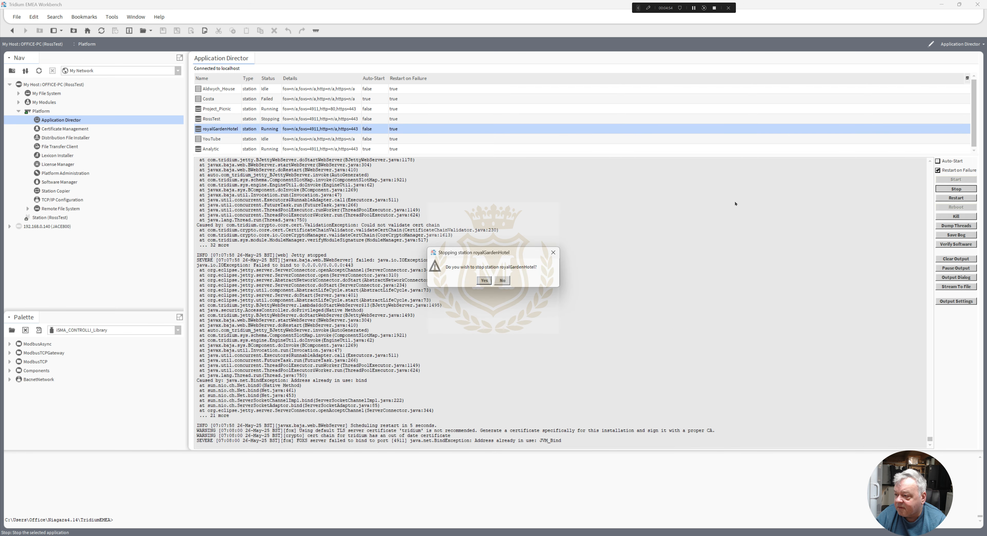
pyautogui.click(483, 280)
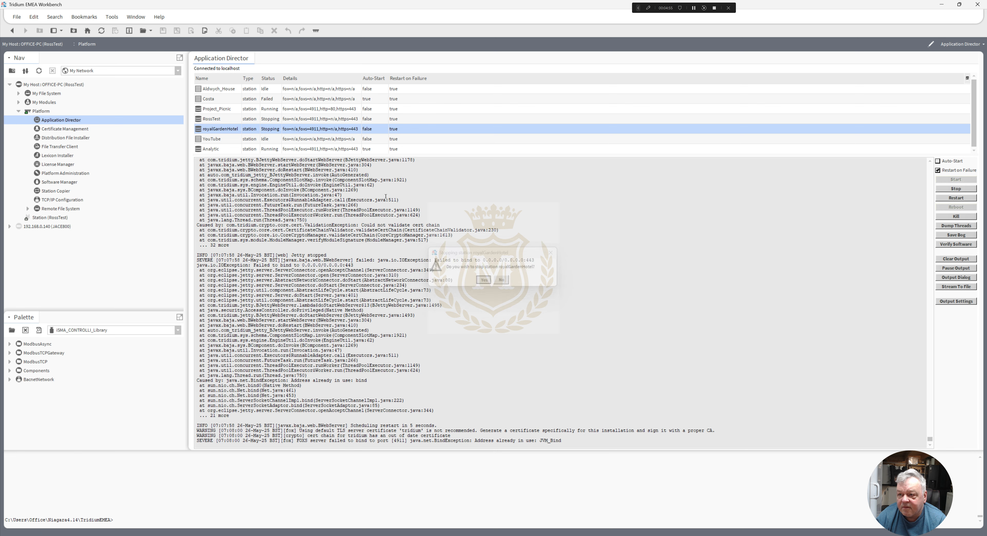
pyautogui.click(274, 109)
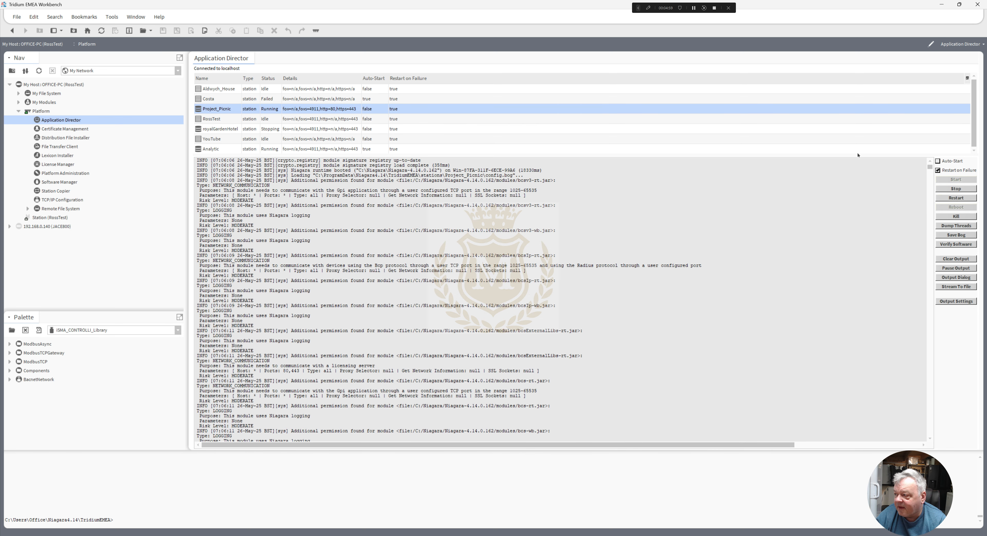
pyautogui.click(956, 188)
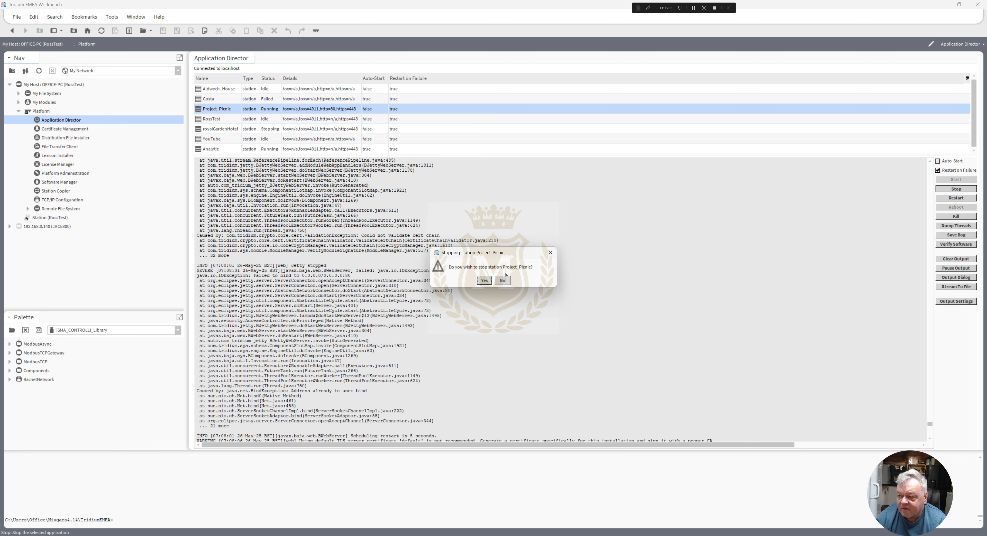
pyautogui.click(484, 280)
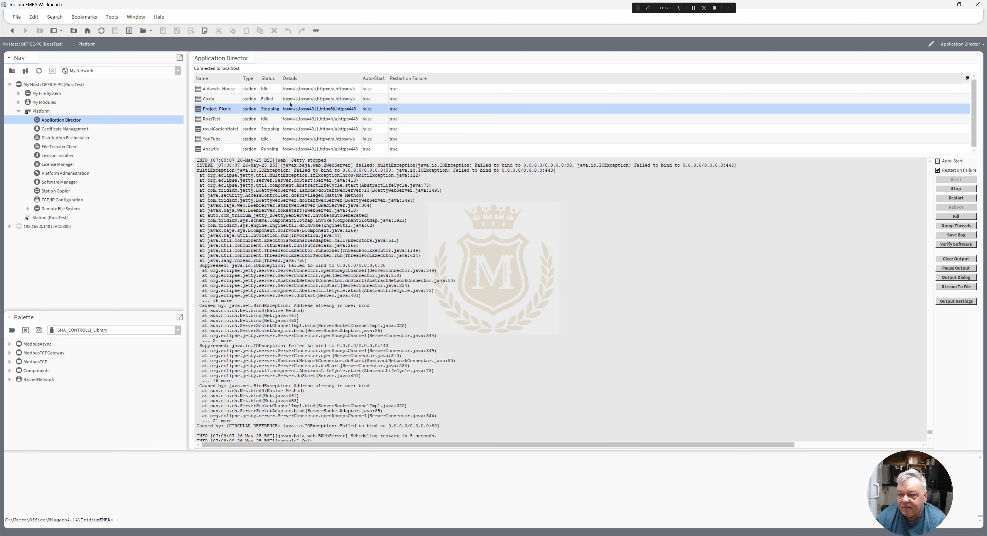
# - Check the Analytic station in the Application Director, then connect to the local station and log on with the account password
pyautogui.click(275, 149)
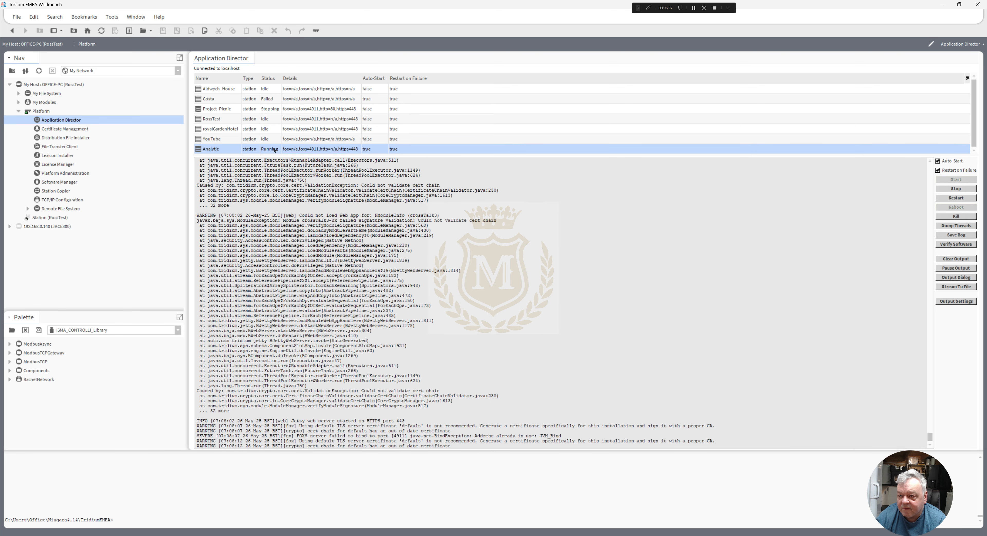
pyautogui.rightClick(56, 219)
pyautogui.click(68, 222)
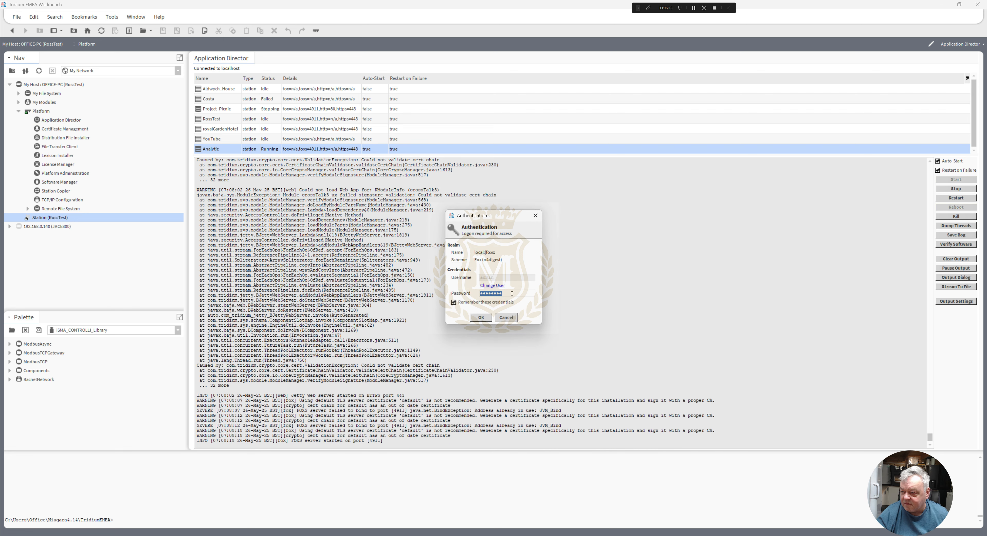
pyautogui.write('•••••••')
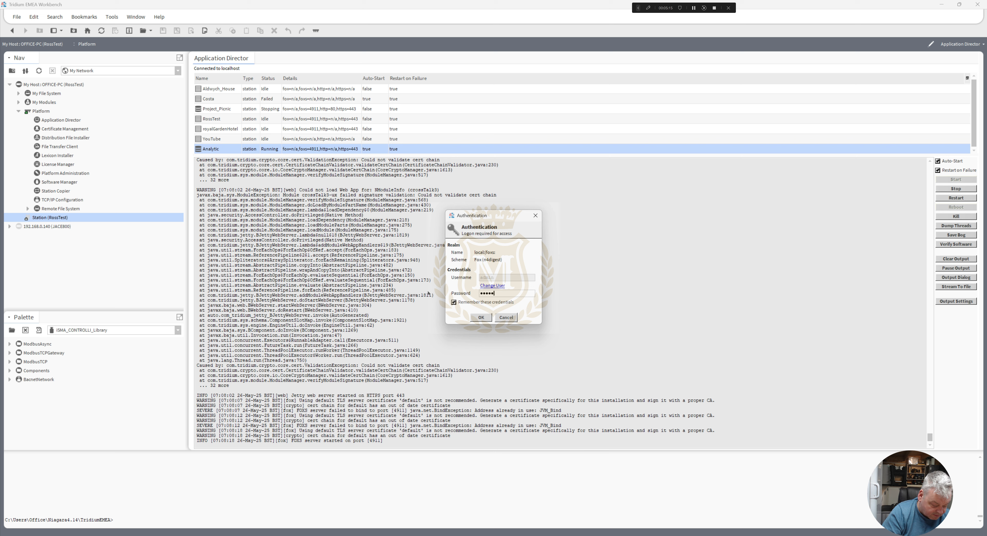
pyautogui.write('••••')
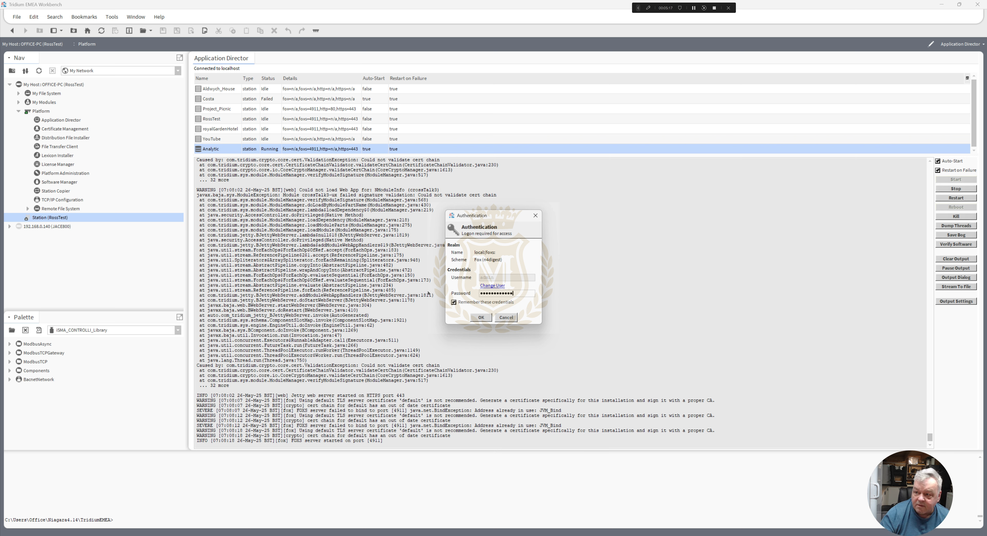
pyautogui.click(481, 317)
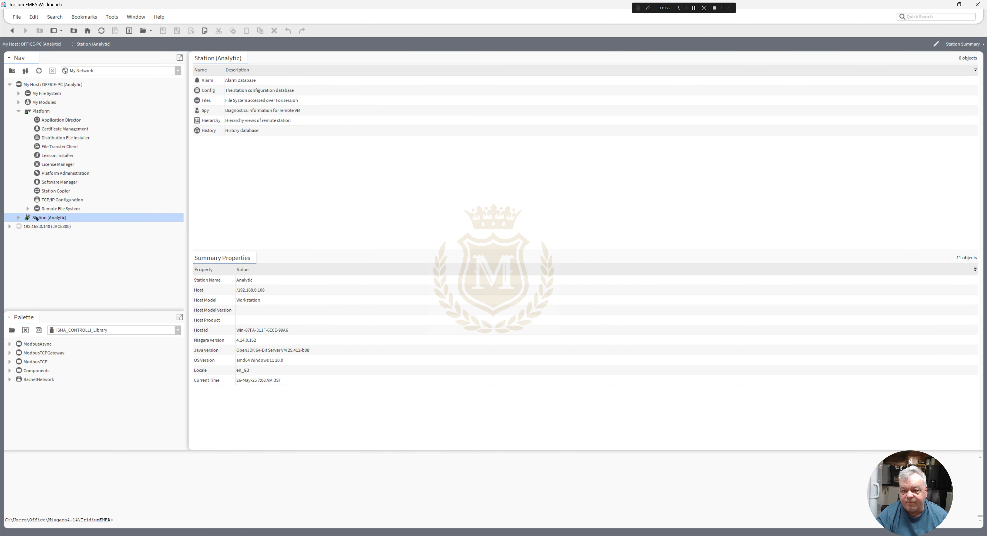
# - Expand the Analytic station's Config and Services nodes in the navigation tree
pyautogui.click(18, 218)
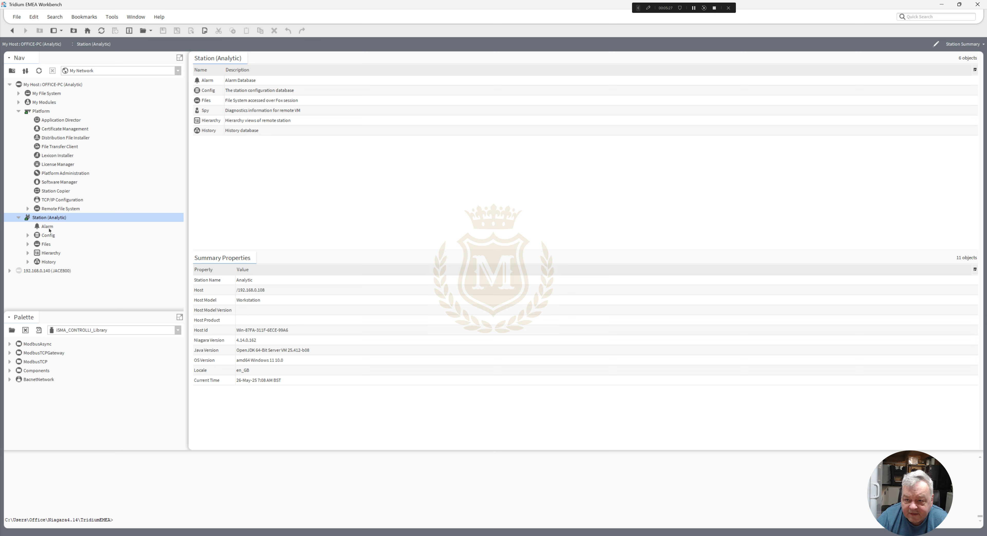
pyautogui.click(28, 237)
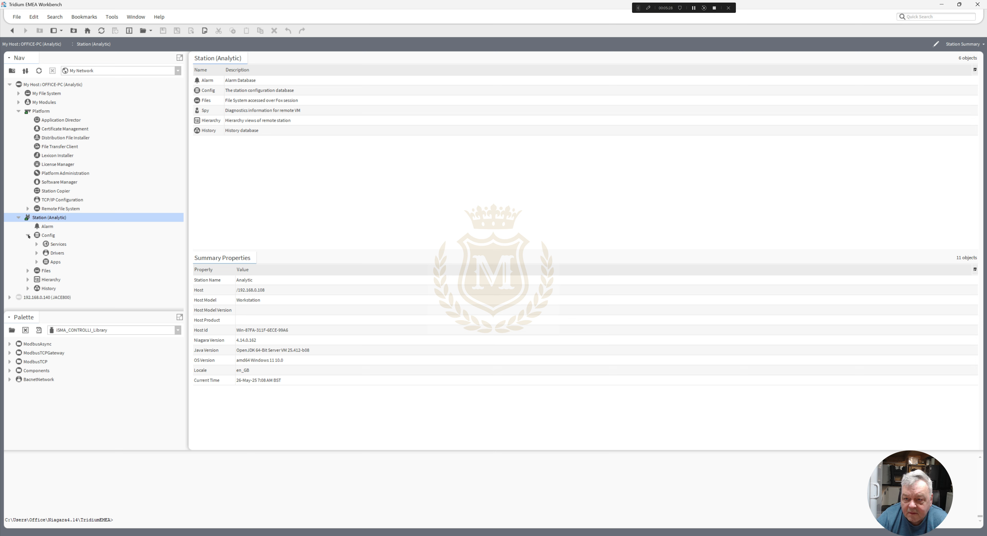
pyautogui.click(37, 245)
pyautogui.scroll(-2, 144, 264)
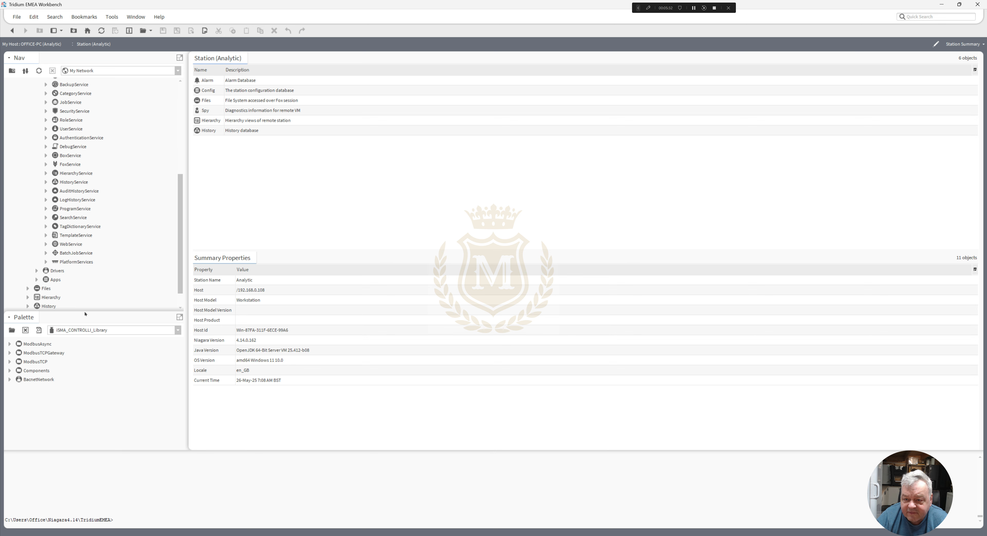
# - Filter the available palettes by "ana" and open the analytics palette
pyautogui.click(12, 330)
pyautogui.write('ana')
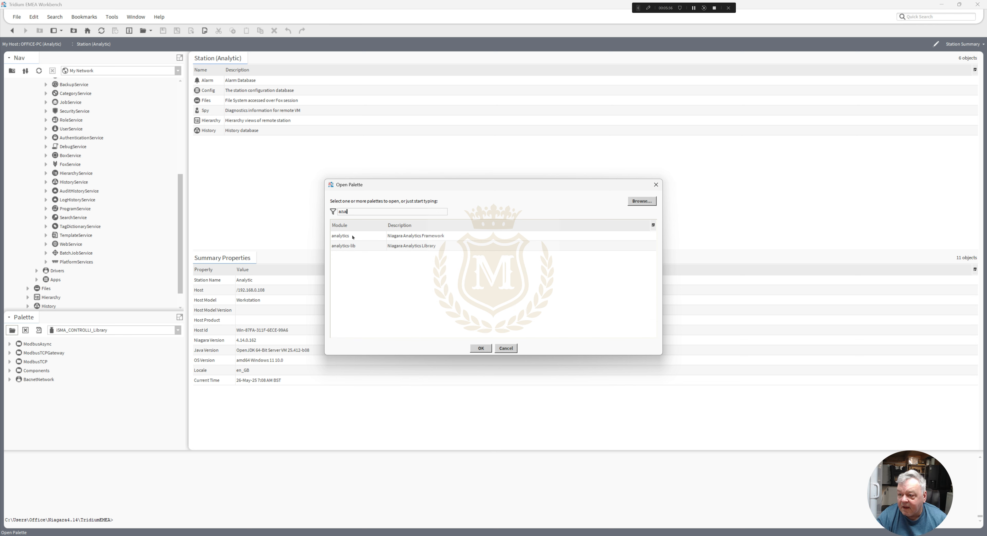
pyautogui.click(352, 237)
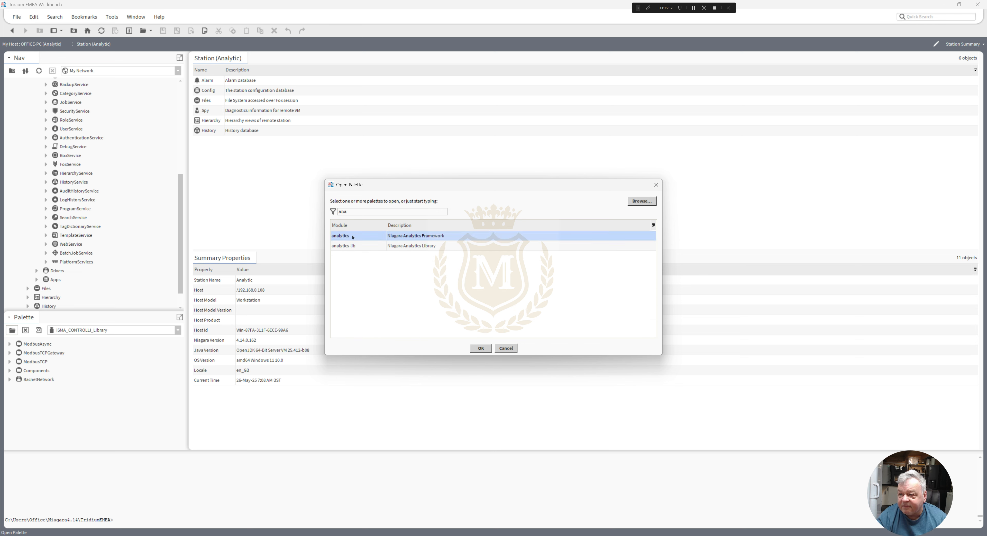
pyautogui.doubleClick(352, 237)
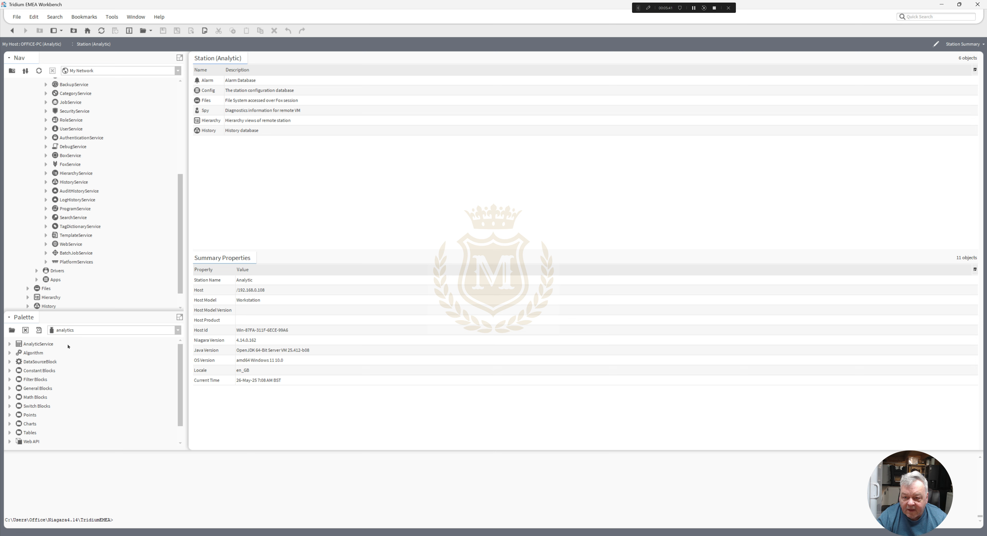
# - Add the AnalyticService from the analytics palette to the station's Services, accepting the name AnalyticService
pyautogui.click(58, 345)
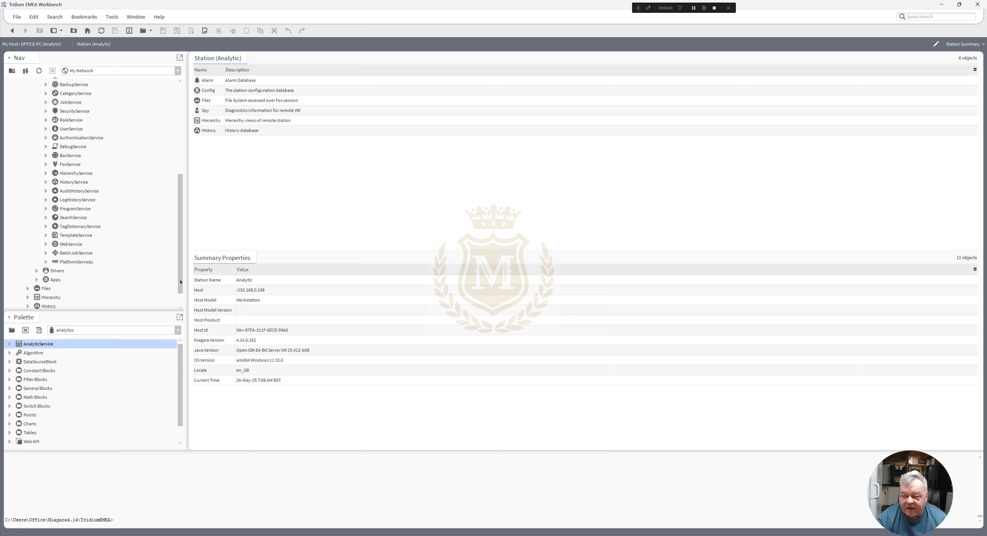
pyautogui.moveTo(181, 281); pyautogui.dragTo(181, 258)
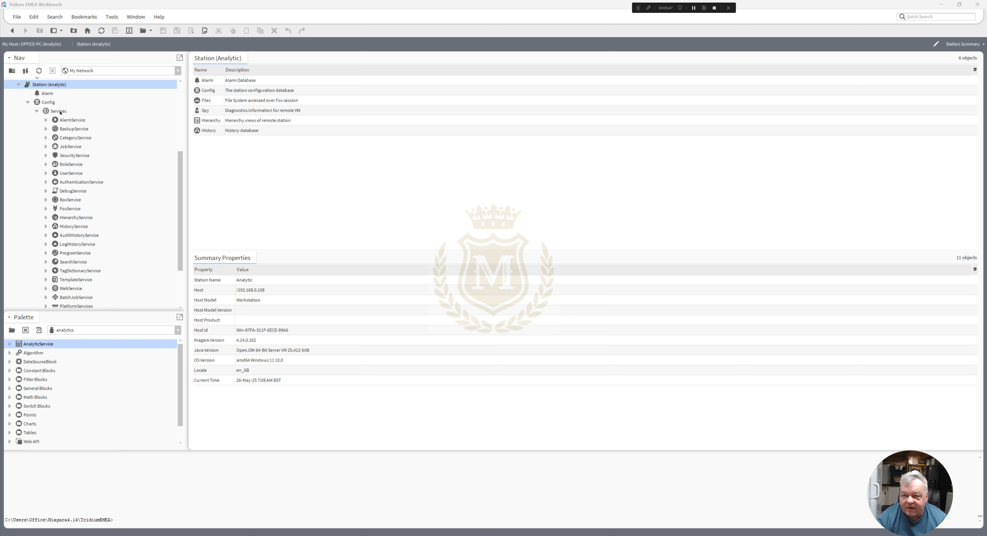
pyautogui.moveTo(61, 112); pyautogui.dragTo(59, 112)
pyautogui.click(485, 281)
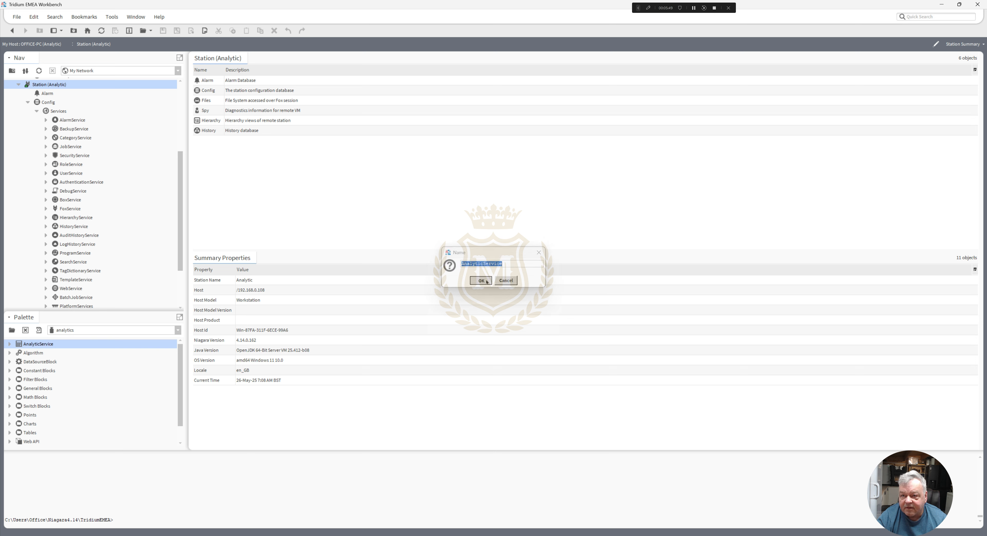
# - Open the AX Property Sheet of the new AnalyticService and look at its version entries
pyautogui.scroll(-2, 182, 216)
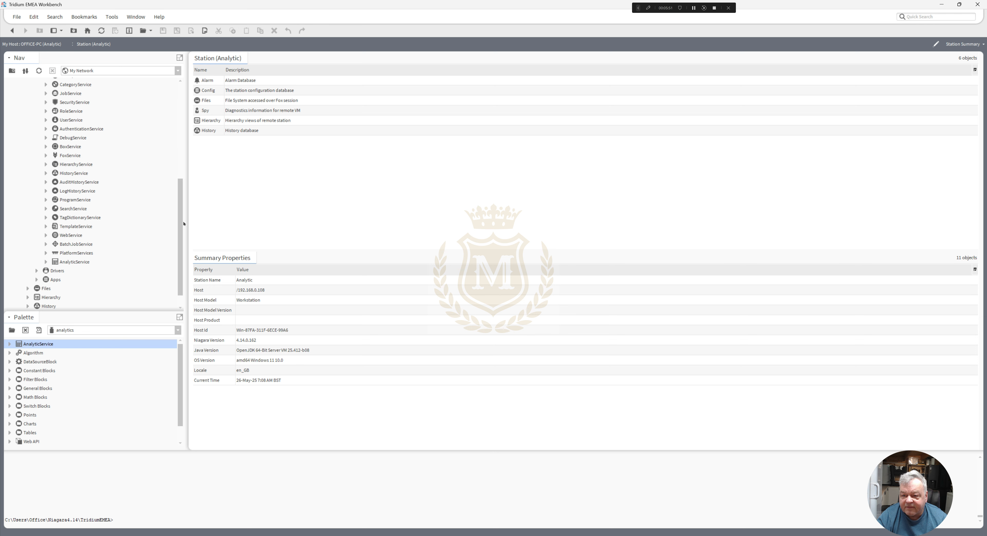
pyautogui.rightClick(80, 263)
pyautogui.moveTo(101, 263)
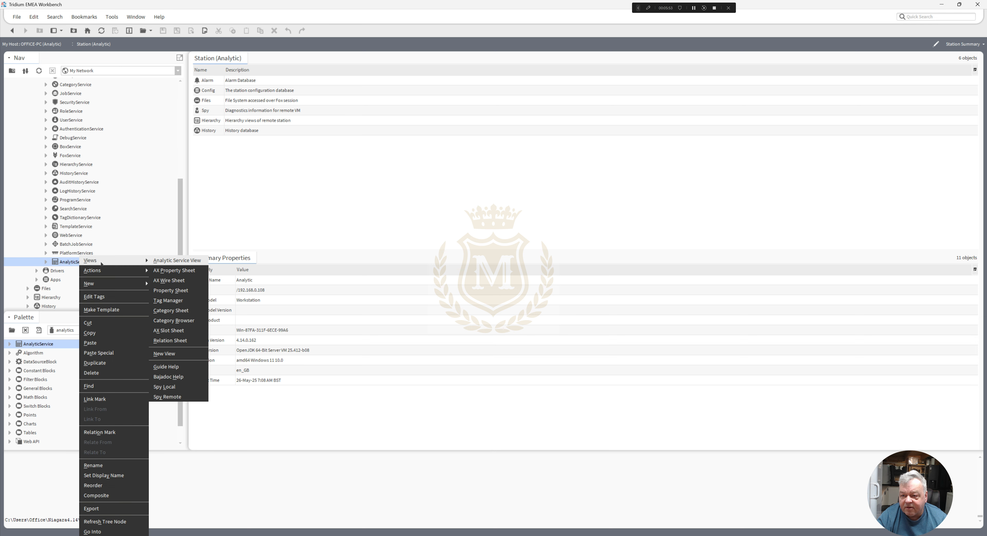
pyautogui.click(171, 270)
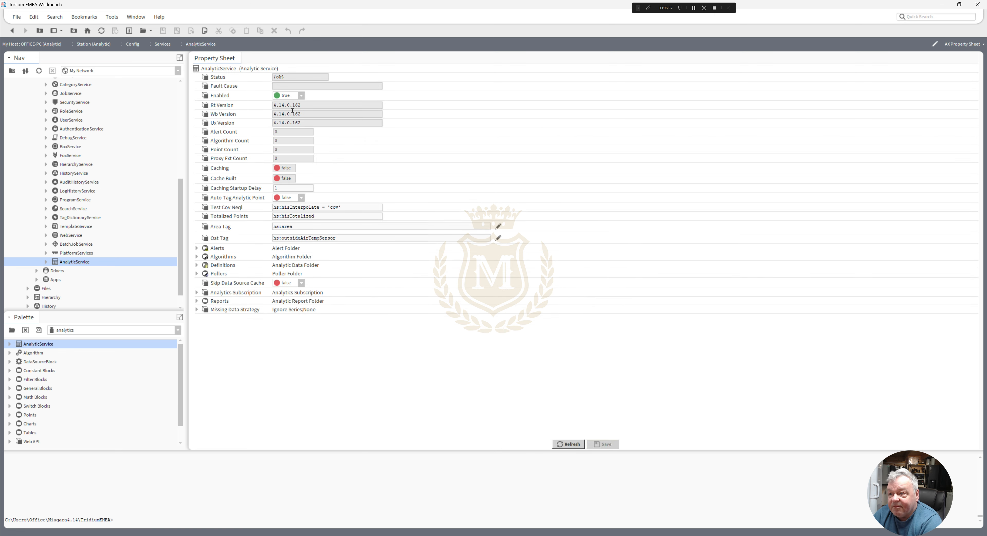
pyautogui.doubleClick(299, 123)
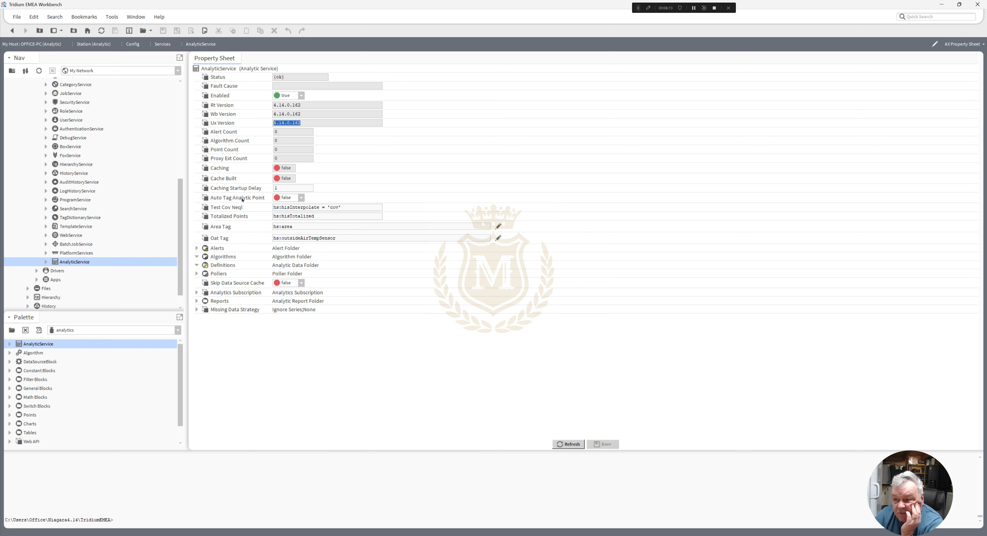
# - Set the AnalyticService's Auto Tag Analytic Point property to true and save the property sheet
pyautogui.click(302, 198)
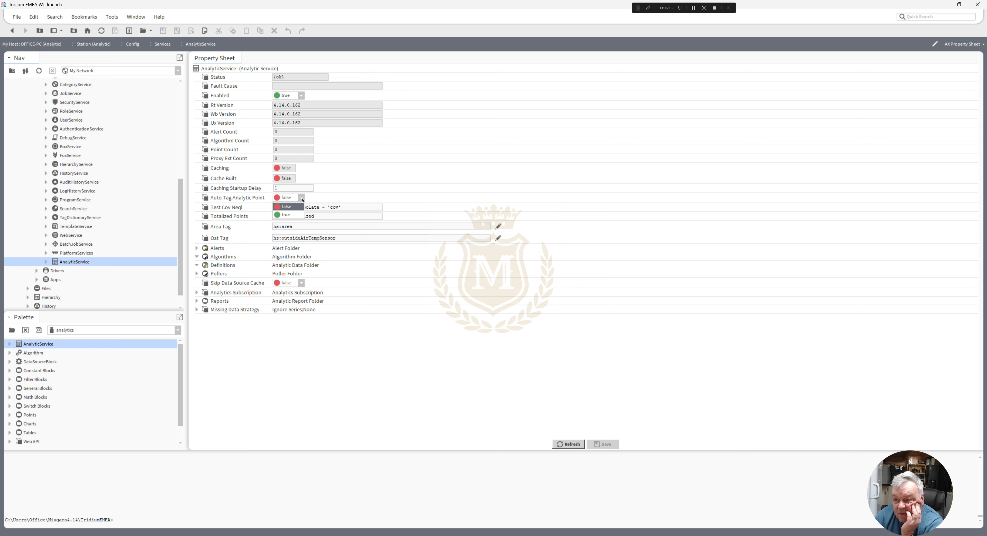
pyautogui.click(293, 215)
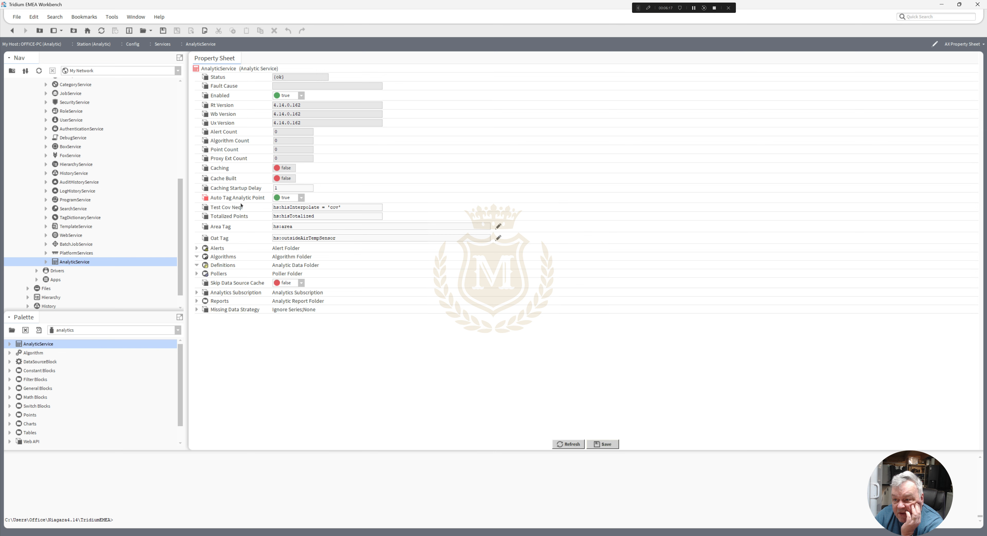
pyautogui.click(603, 444)
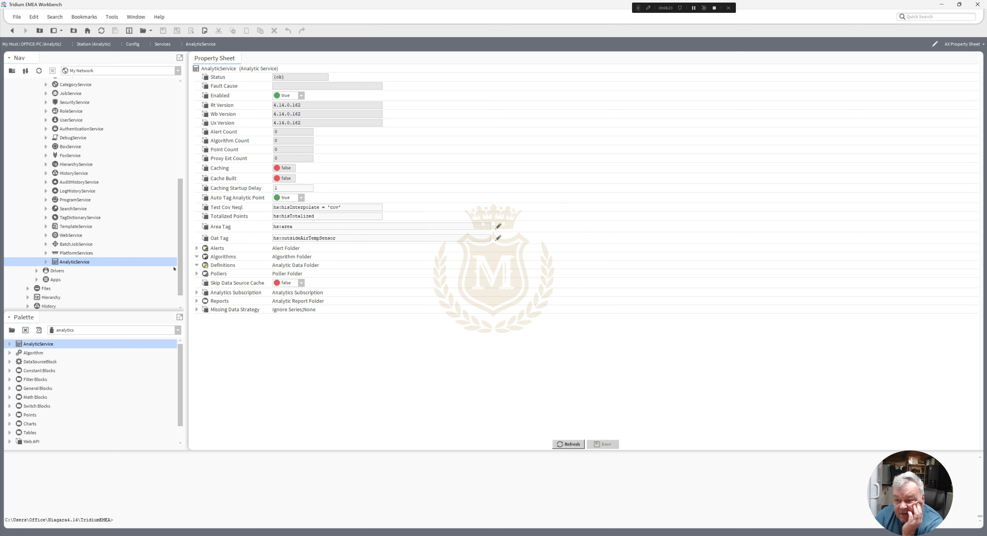
# - Expand the station's Drivers node and collapse its Services node in the navigation tree
pyautogui.moveTo(181, 264); pyautogui.dragTo(183, 280)
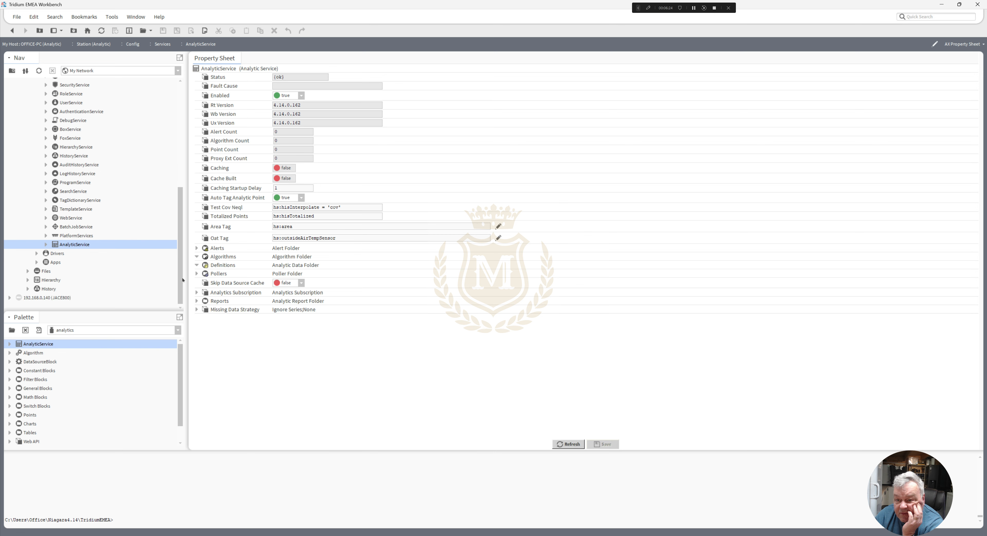
pyautogui.click(38, 253)
pyautogui.click(37, 253)
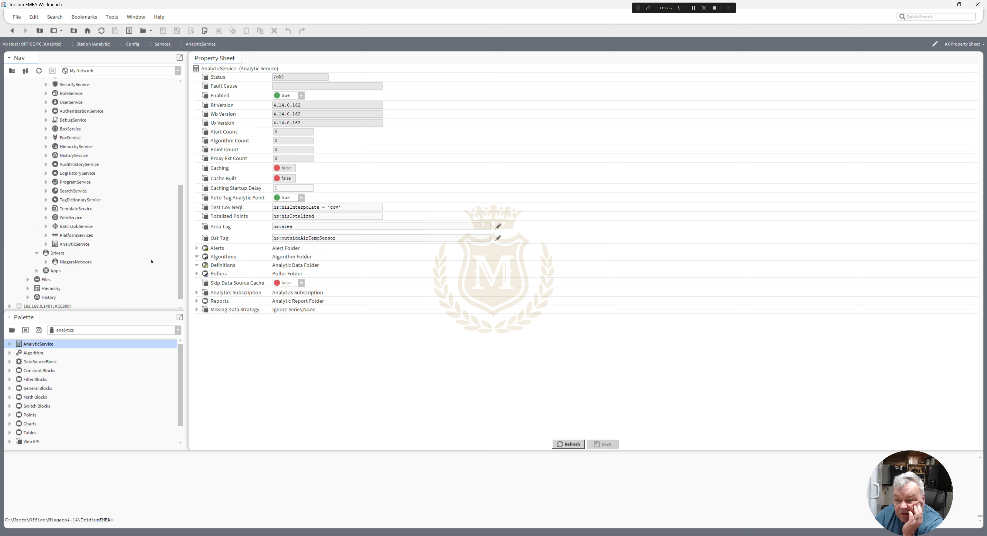
pyautogui.scroll(-1, 85, 247)
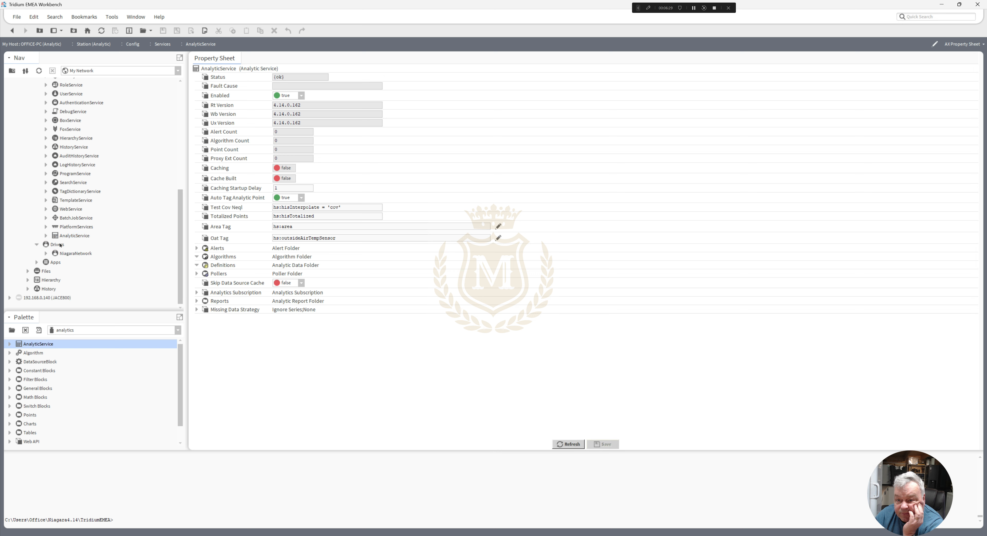
pyautogui.moveTo(181, 237); pyautogui.dragTo(181, 173)
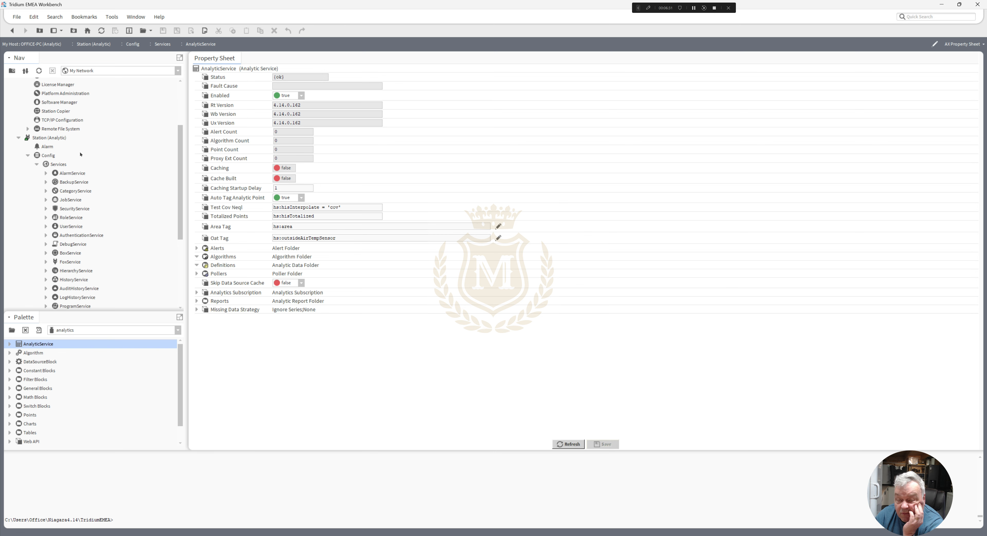
pyautogui.click(37, 164)
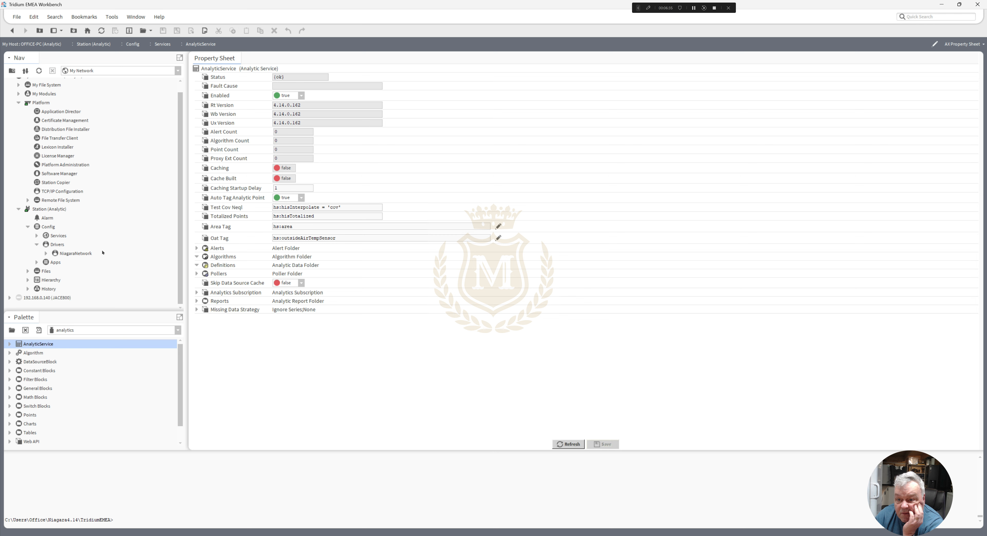
# - Create a new folder named AnalyticData under the station's Config
pyautogui.rightClick(51, 230)
pyautogui.moveTo(92, 253)
pyautogui.click(132, 253)
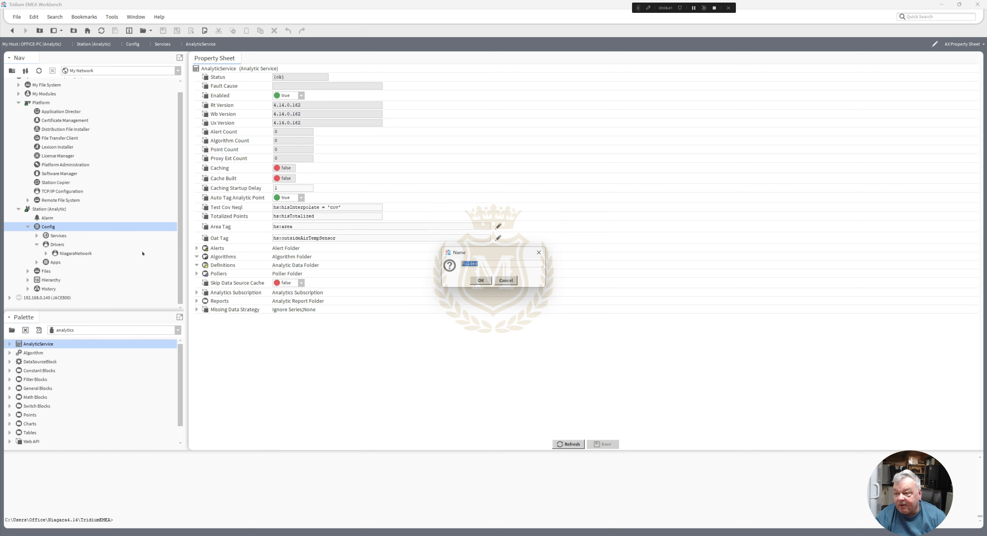
pyautogui.write('AnalyticData')
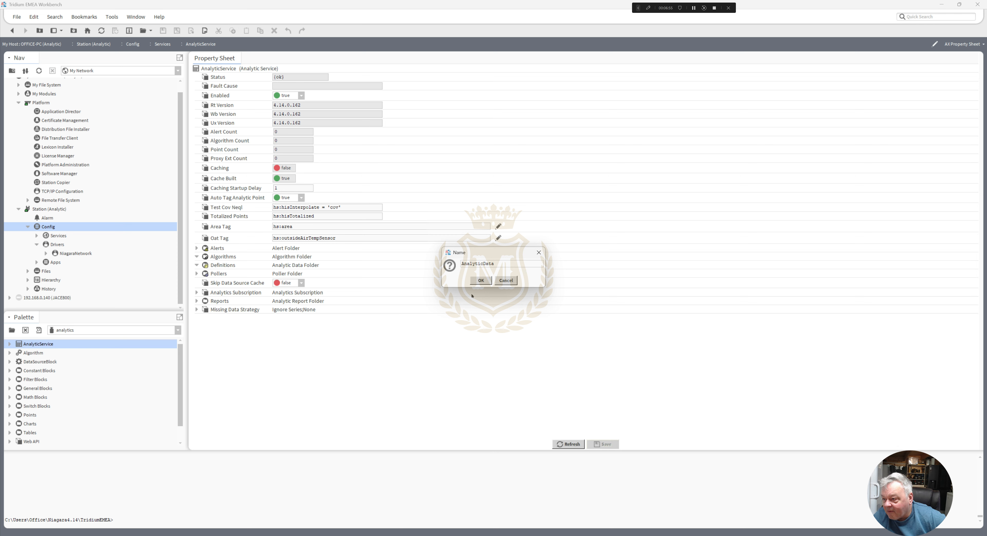
pyautogui.click(481, 280)
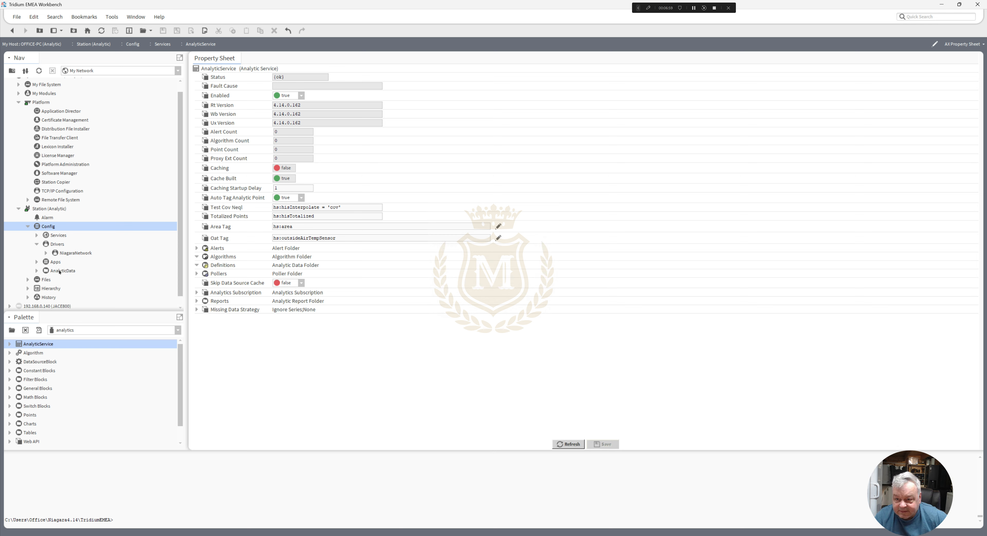
# - Open the AnalyticData folder and switch it to the AX Wire Sheet view
pyautogui.doubleClick(59, 272)
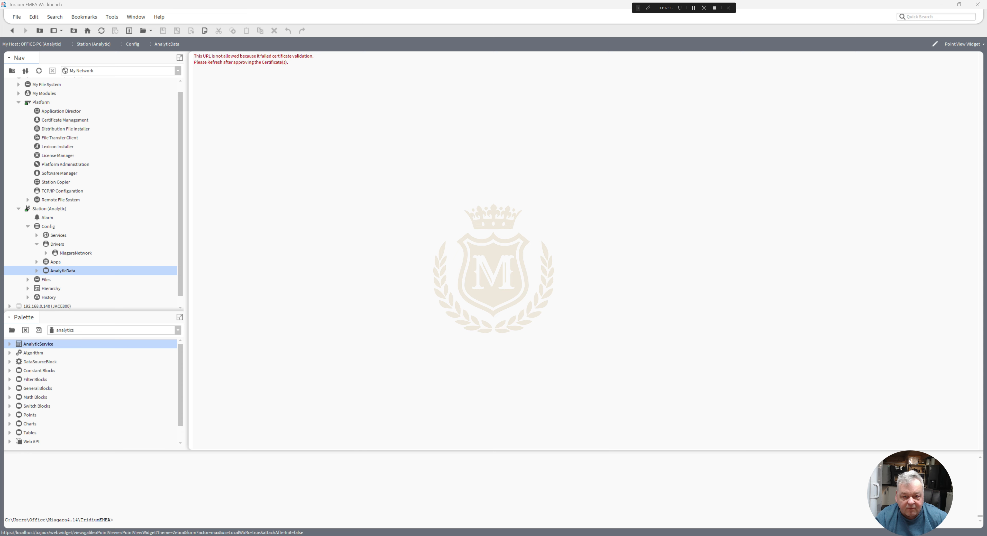
pyautogui.click(346, 292)
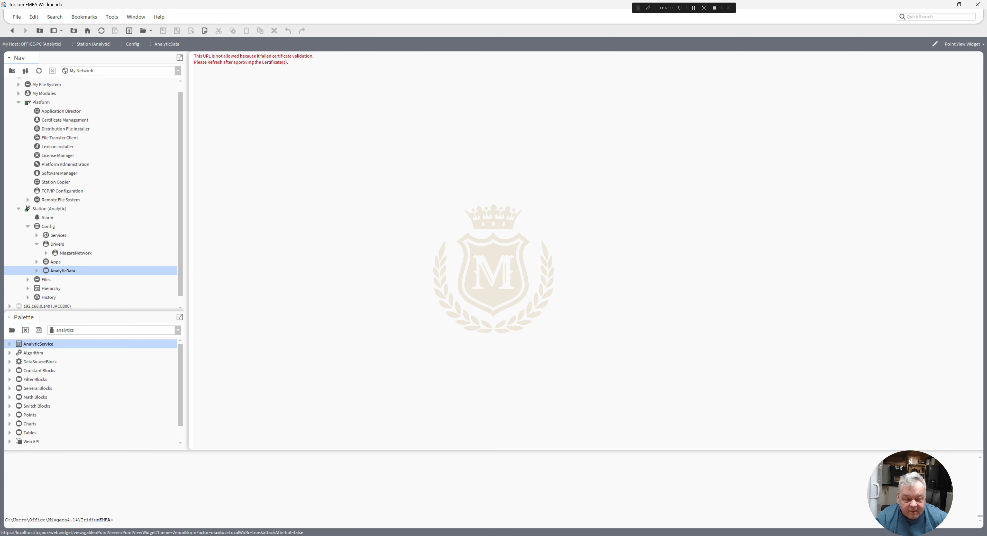
pyautogui.rightClick(56, 272)
pyautogui.moveTo(100, 262)
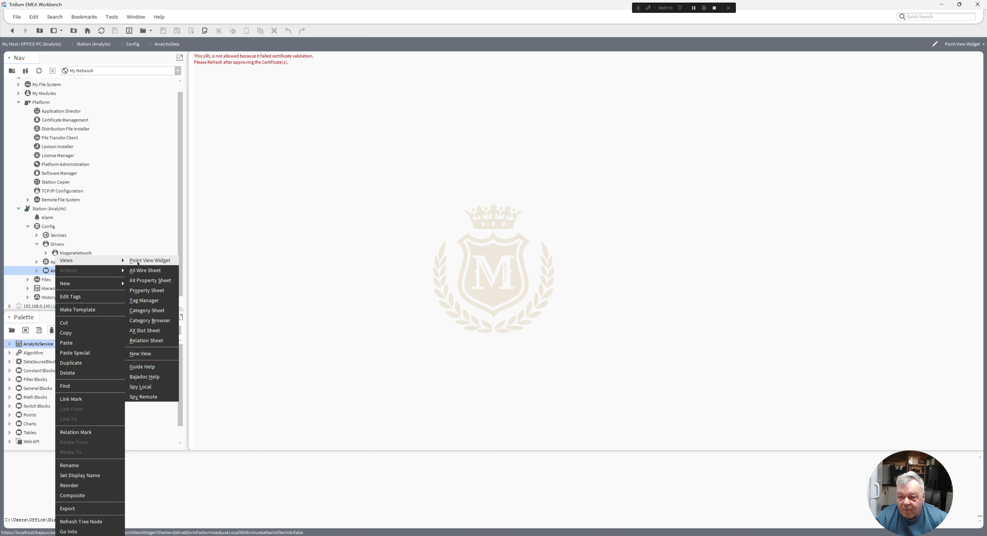
pyautogui.click(145, 270)
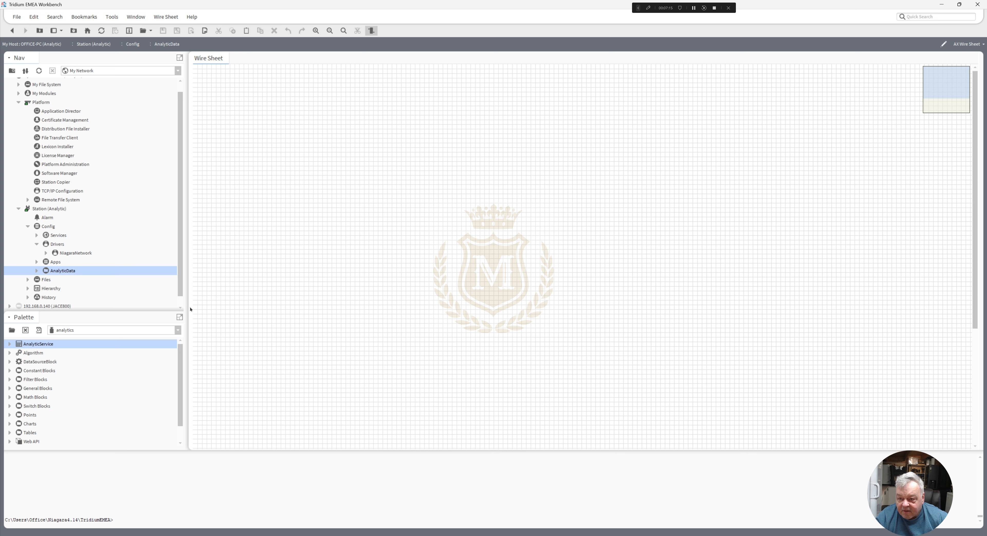
# - Open the schedule palette, filtering the list of available palettes by "sc"
pyautogui.click(178, 330)
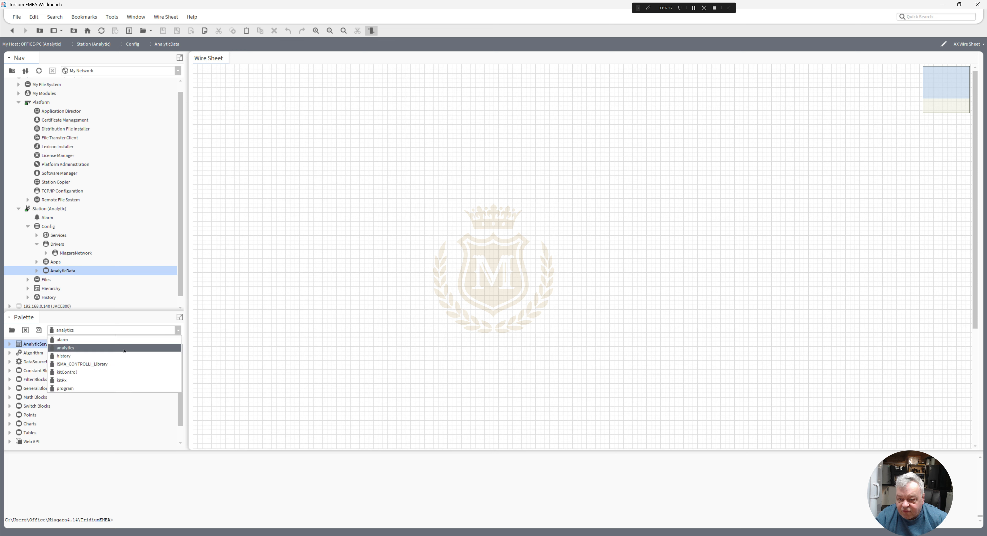
pyautogui.click(13, 330)
pyautogui.click(12, 330)
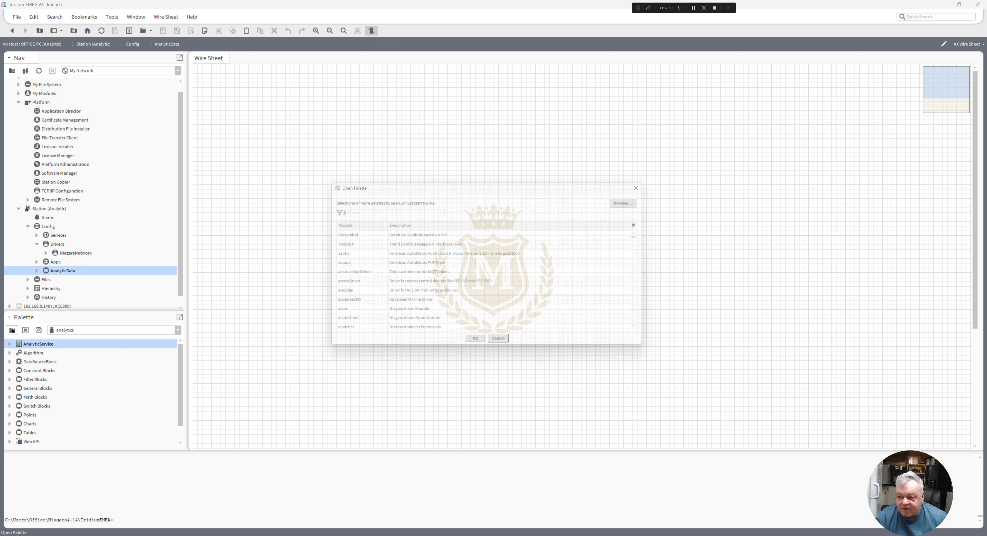
pyautogui.write('sch')
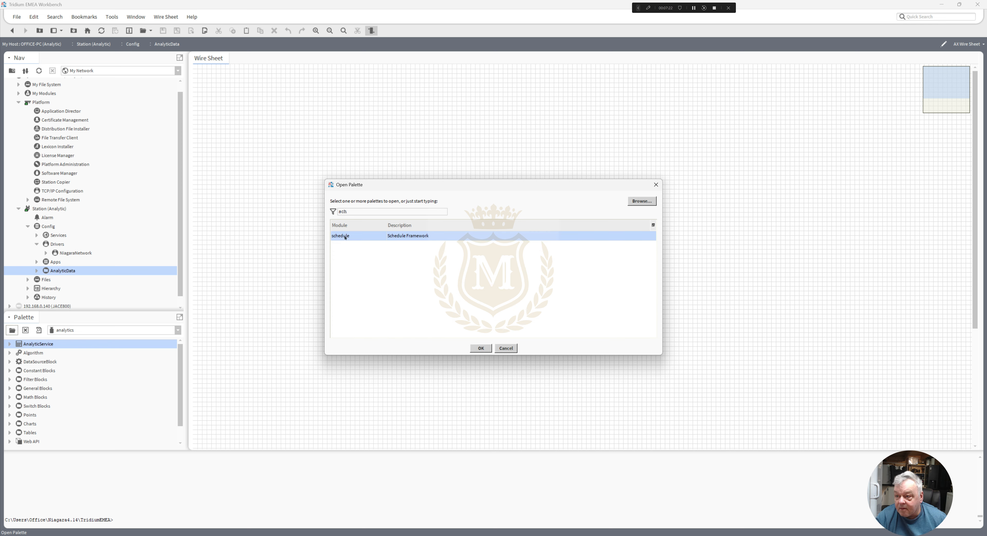
pyautogui.doubleClick(345, 237)
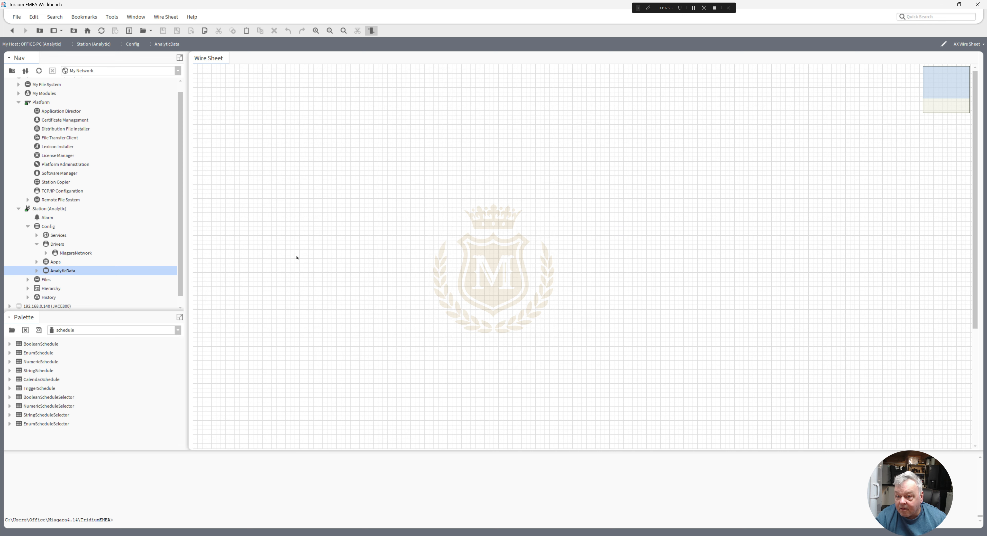
# - Add a NumericSchedule named BuildingHeating to the AnalyticData wire sheet and place it near the sheet's upper-left corner
pyautogui.moveTo(44, 363); pyautogui.dragTo(282, 152)
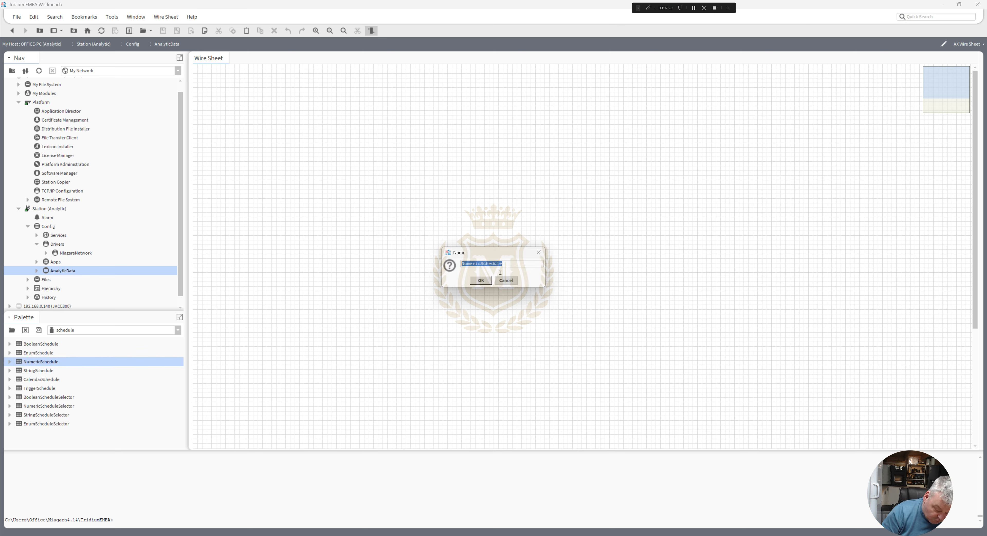
pyautogui.write('BuildingHeating')
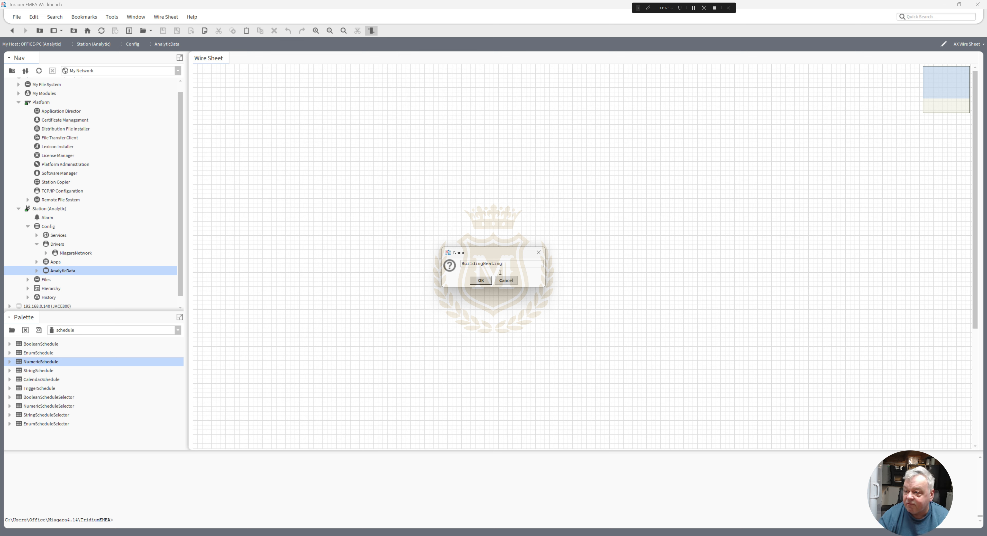
pyautogui.click(481, 280)
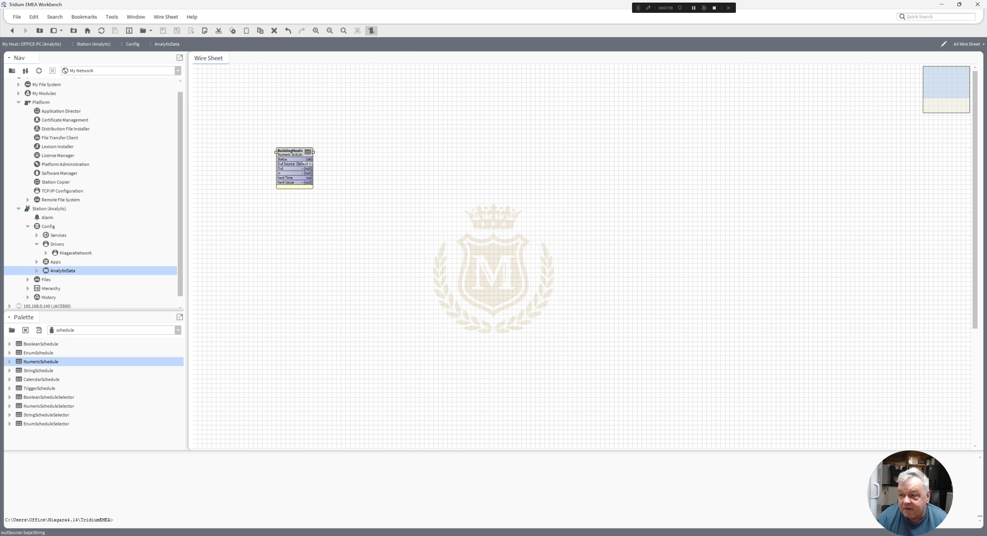
pyautogui.moveTo(311, 152); pyautogui.dragTo(273, 129)
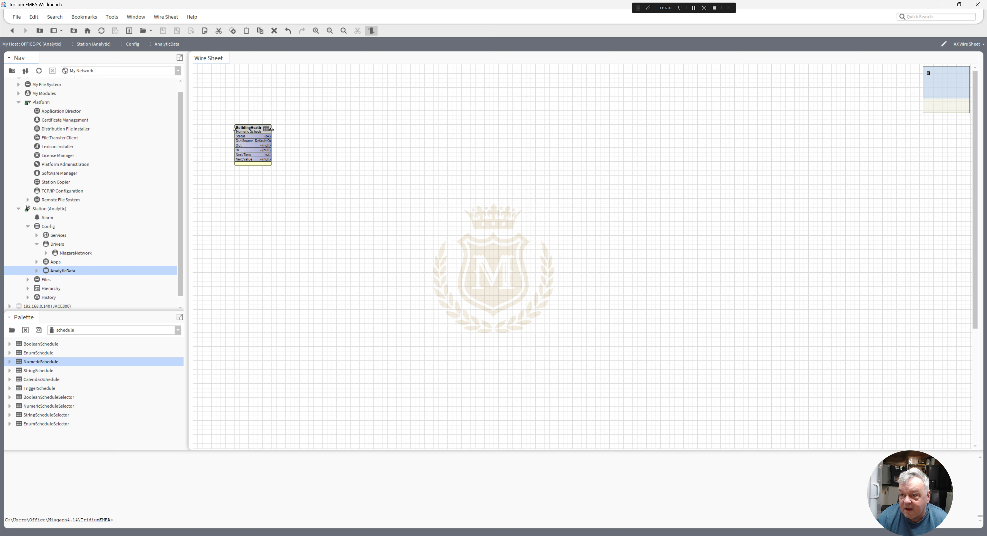
# - Open the BuildingHeating schedule and add a Sunday event from 12:00 AM to 9:00 AM with output 46
pyautogui.doubleClick(274, 134)
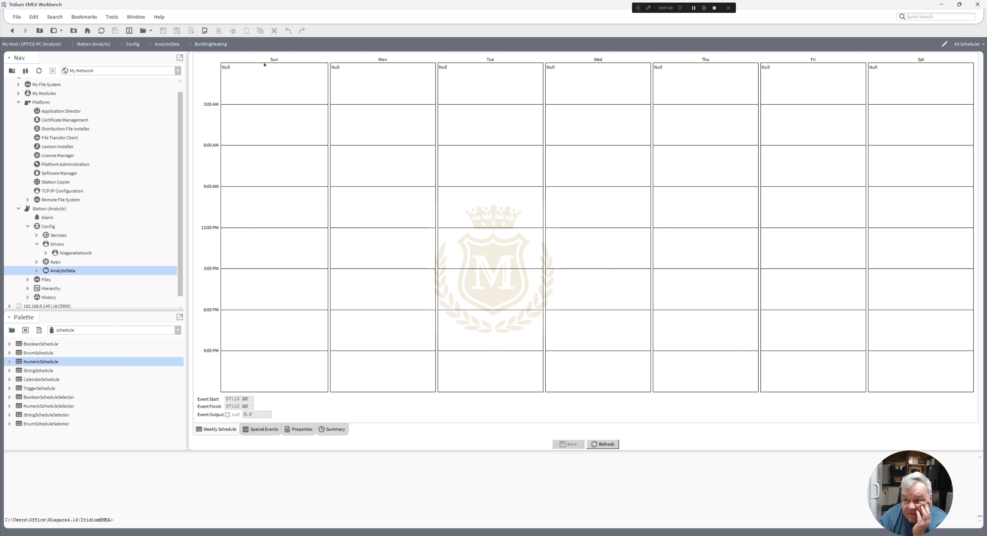
pyautogui.moveTo(267, 65); pyautogui.dragTo(285, 184)
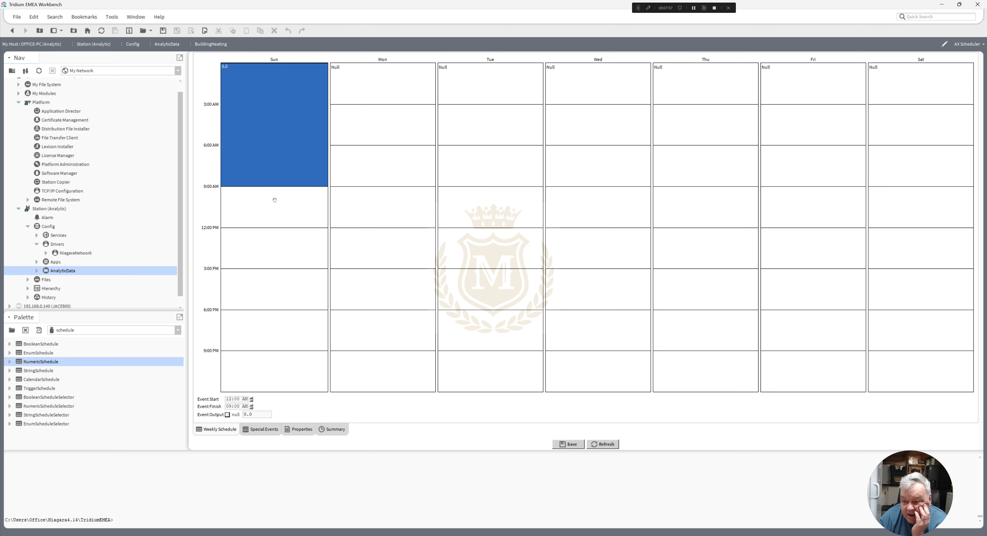
pyautogui.click(262, 413)
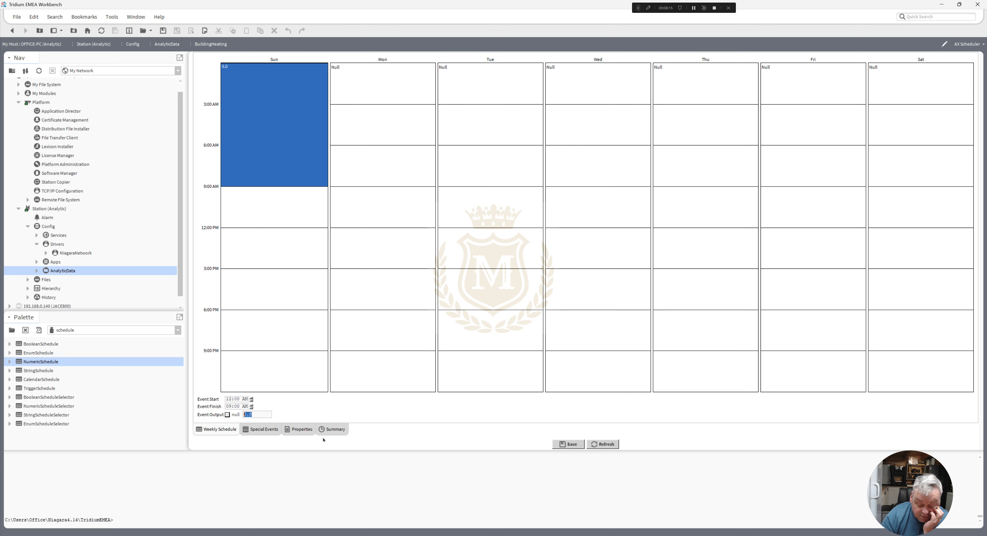
pyautogui.write('46')
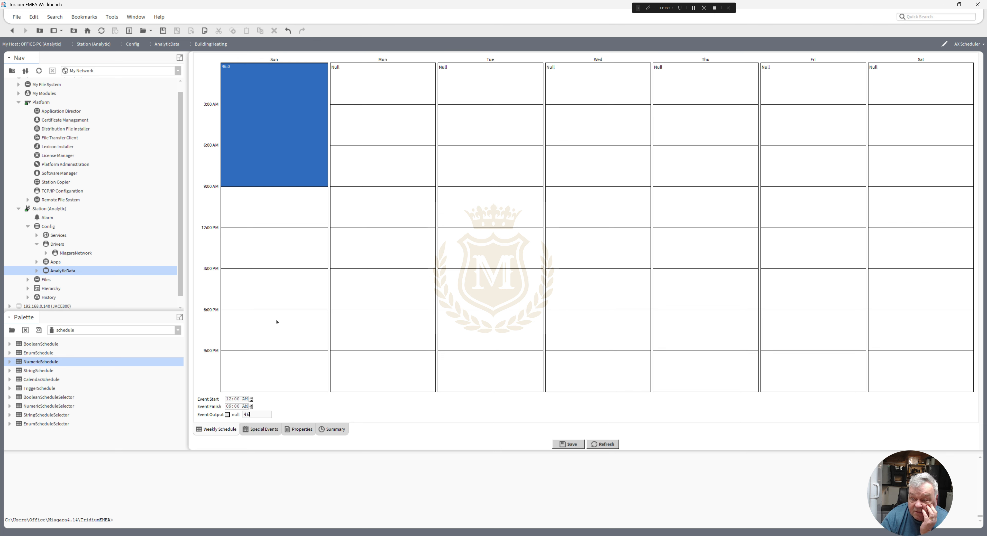
# - Add Sunday events from 9:00 AM to 6:00 PM with output 59 and from 6:00 PM to 12:00 AM with output 43
pyautogui.moveTo(251, 189); pyautogui.dragTo(274, 308)
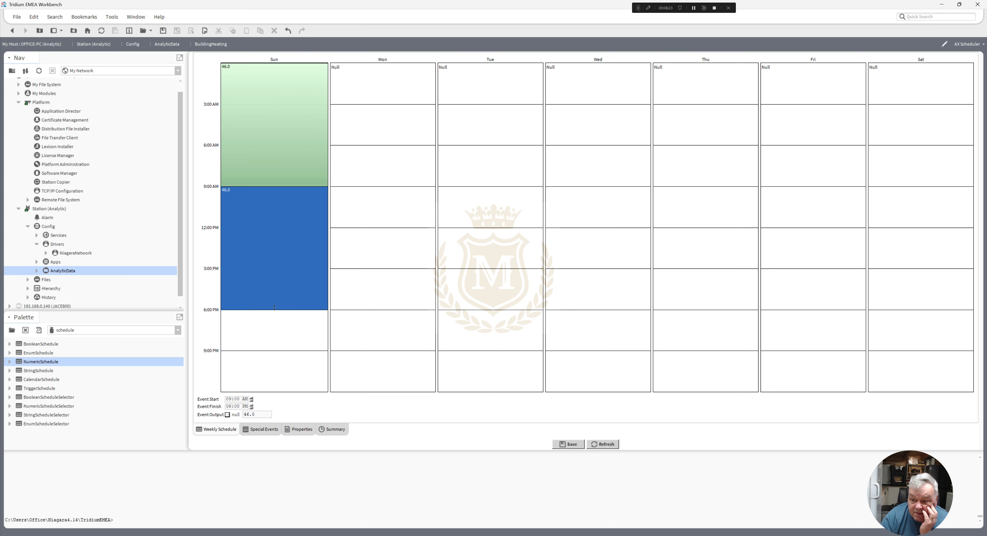
pyautogui.moveTo(258, 417); pyautogui.dragTo(216, 414)
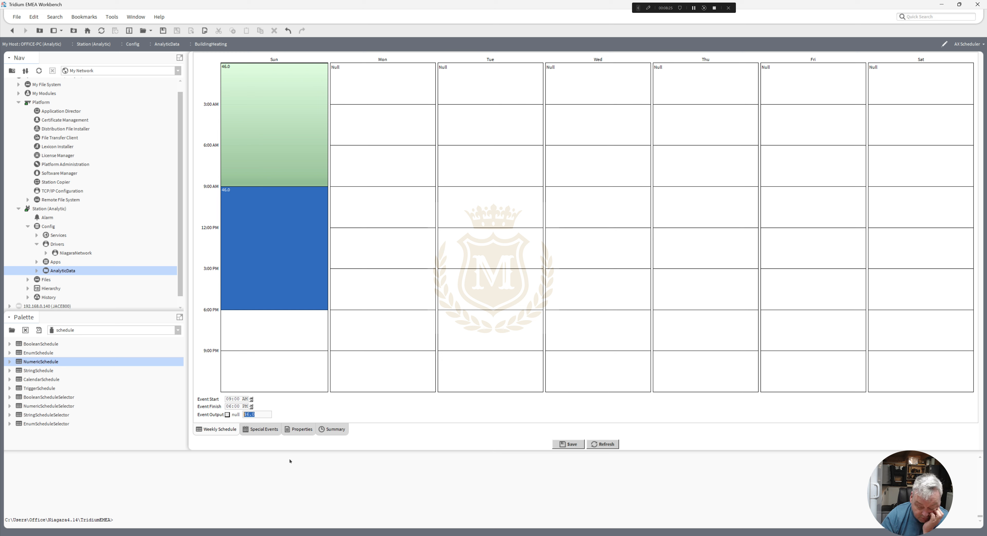
pyautogui.write('59')
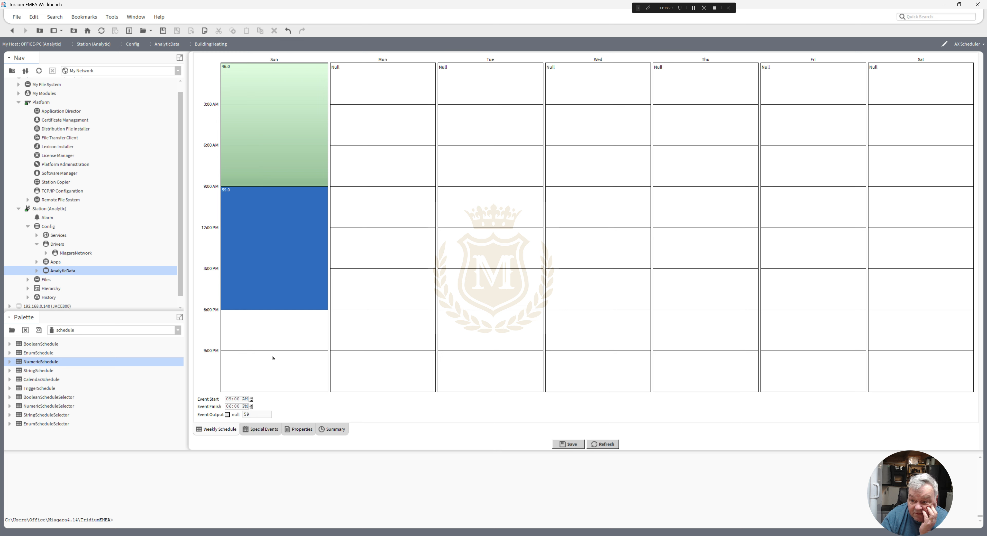
pyautogui.moveTo(256, 313); pyautogui.dragTo(268, 394)
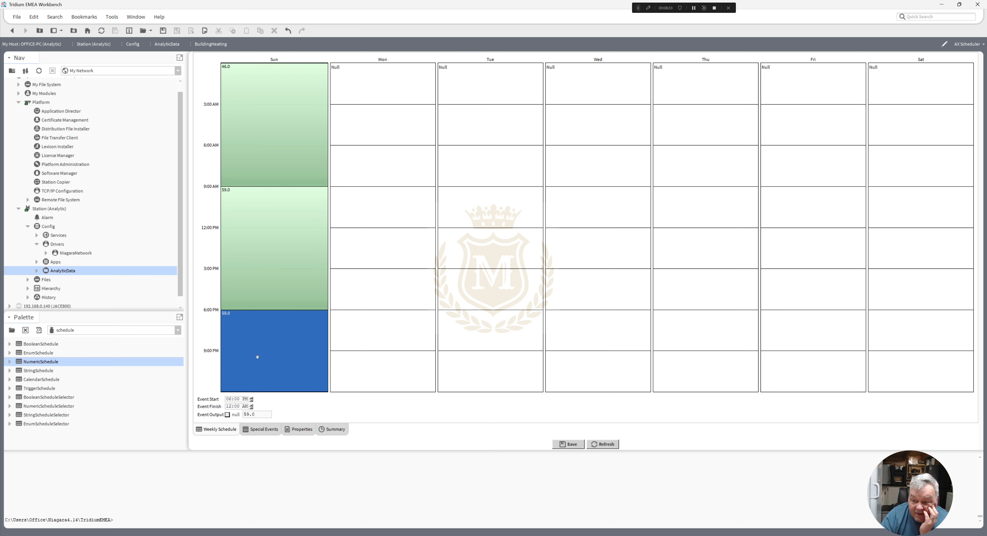
pyautogui.doubleClick(258, 413)
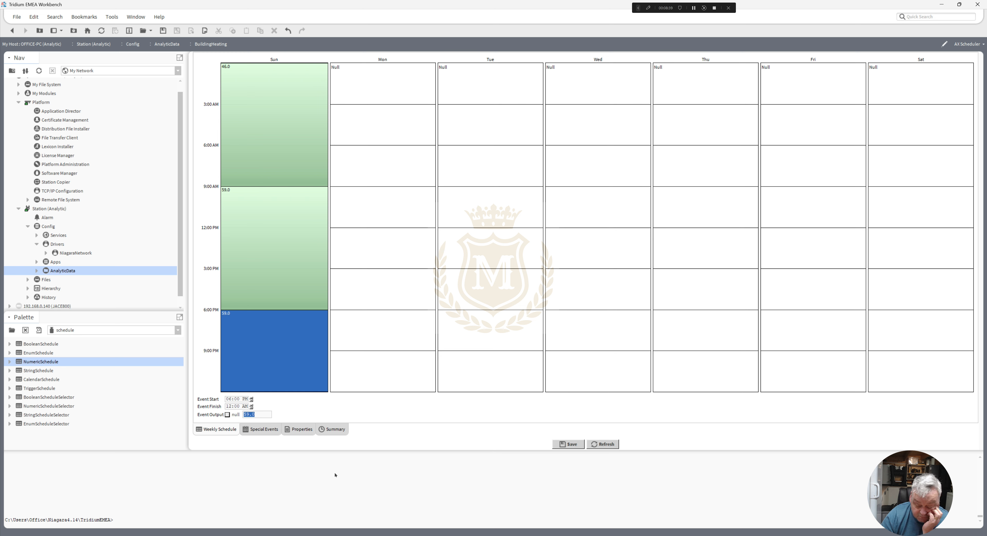
pyautogui.write('43')
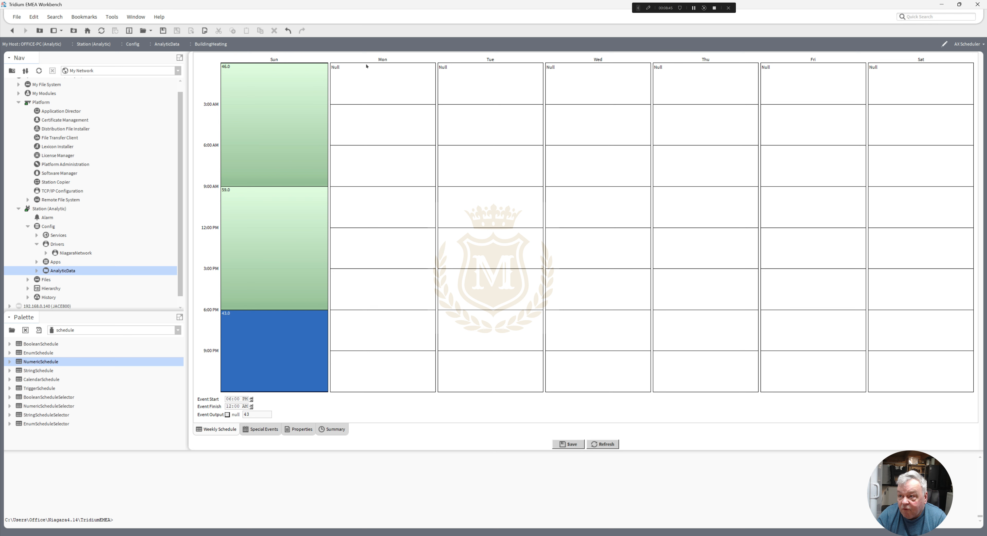
# - Add Monday events from 12:00 AM to 6:00 AM with output 43 and from 6:00 AM to 6:00 PM with output 72
pyautogui.moveTo(367, 68); pyautogui.dragTo(387, 143)
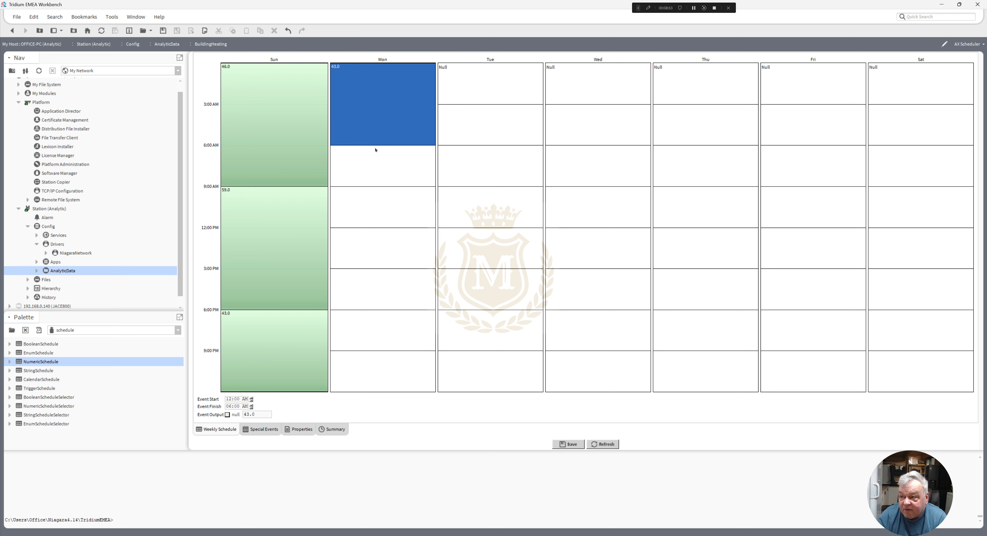
pyautogui.moveTo(374, 151); pyautogui.dragTo(411, 309)
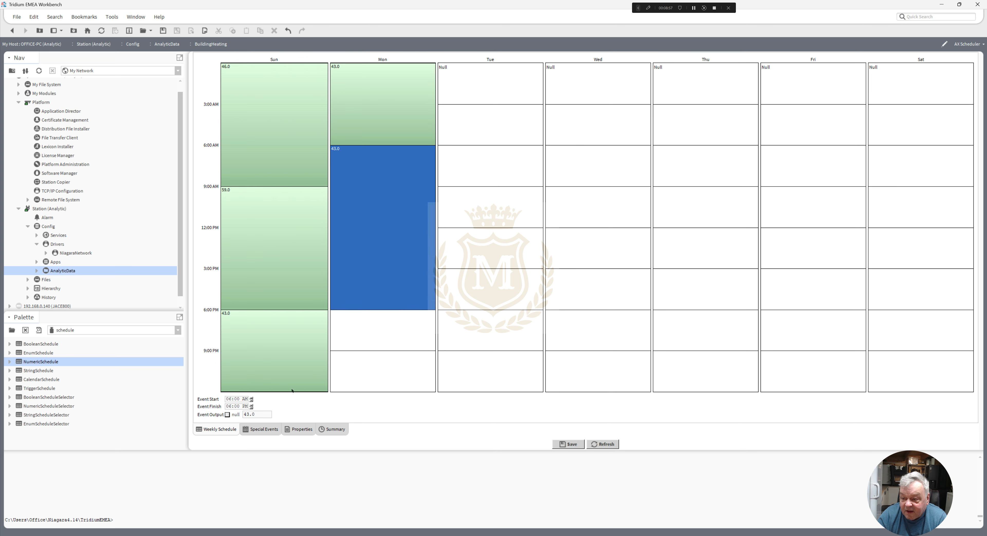
pyautogui.doubleClick(261, 415)
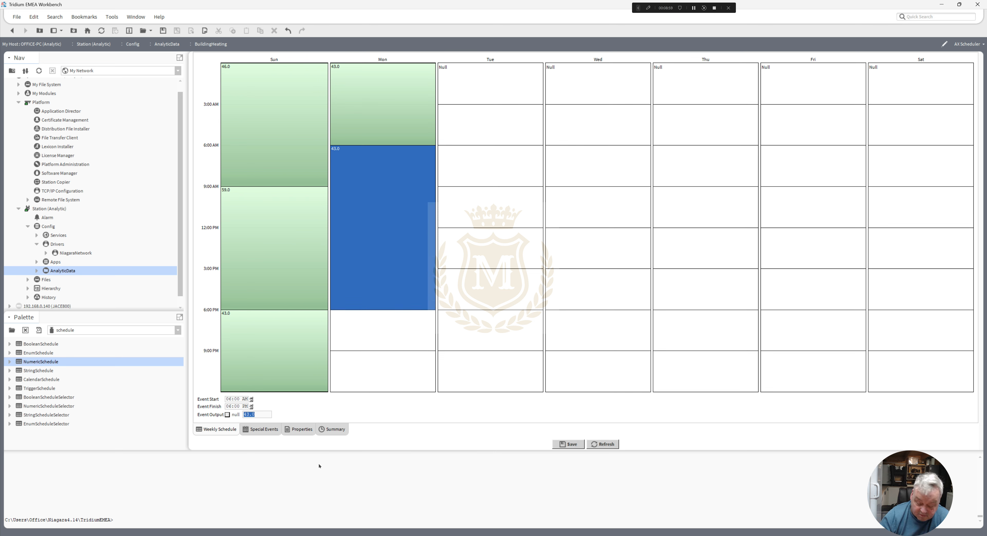
pyautogui.write('72')
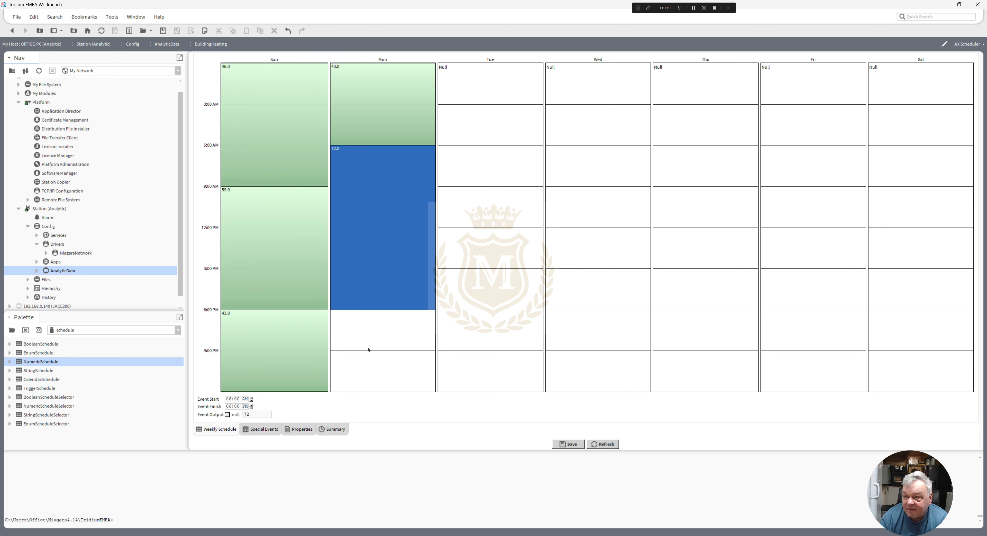
# - Add a Monday event from 6:00 PM to 12:00 AM with output 54 and apply Monday's events to Monday through Friday
pyautogui.moveTo(356, 313); pyautogui.dragTo(372, 393)
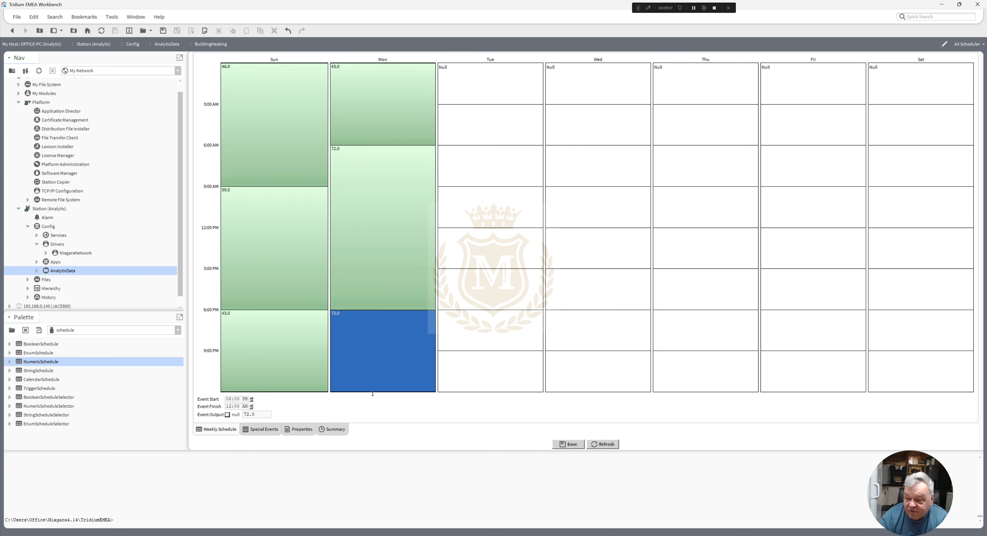
pyautogui.doubleClick(259, 412)
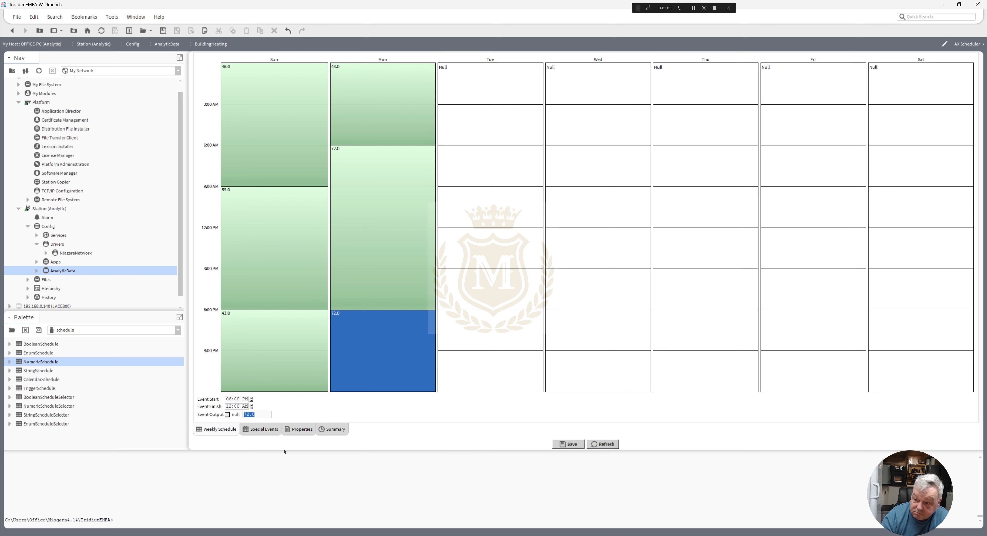
pyautogui.write('54')
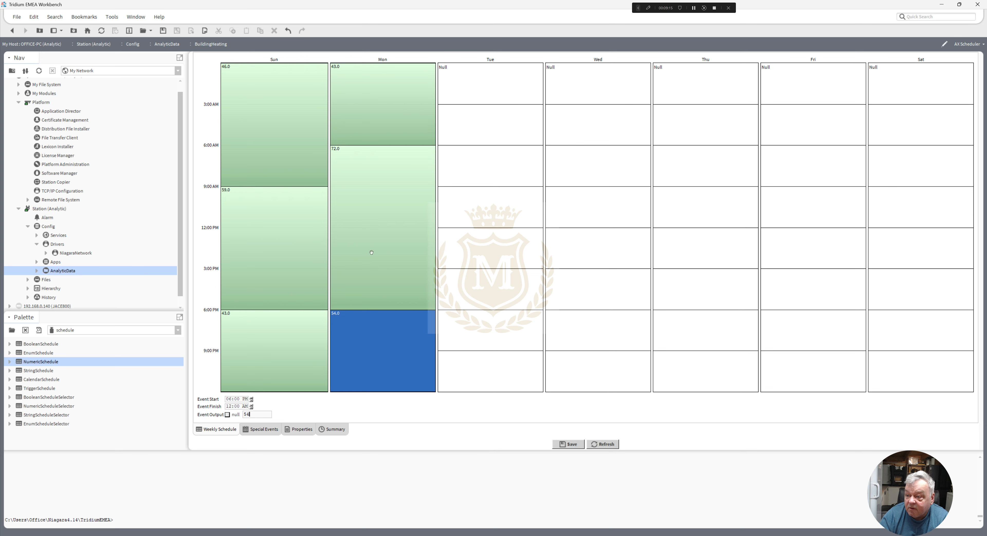
pyautogui.rightClick(371, 252)
pyautogui.click(387, 270)
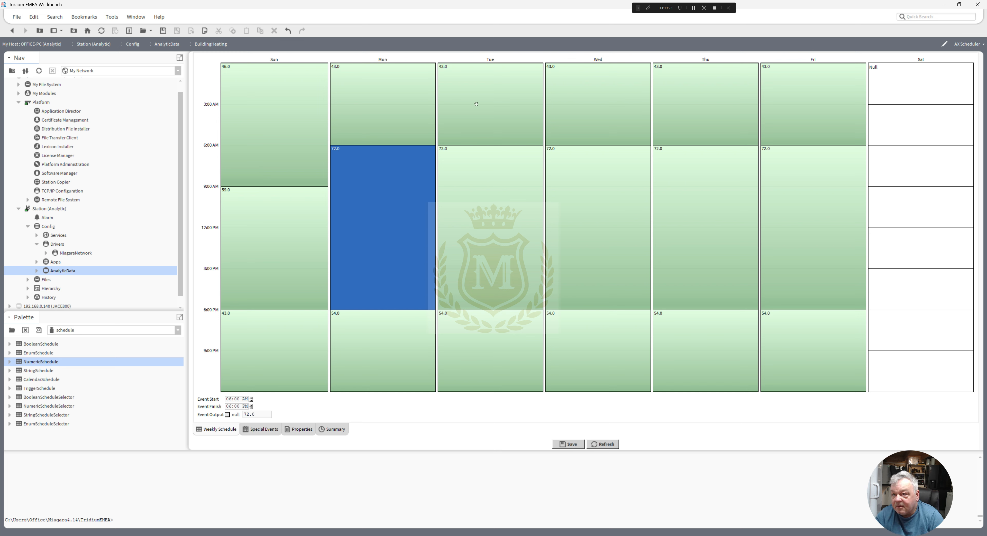
# - Copy Sunday's events and paste them into Saturday
pyautogui.click(258, 114)
pyautogui.rightClick(255, 115)
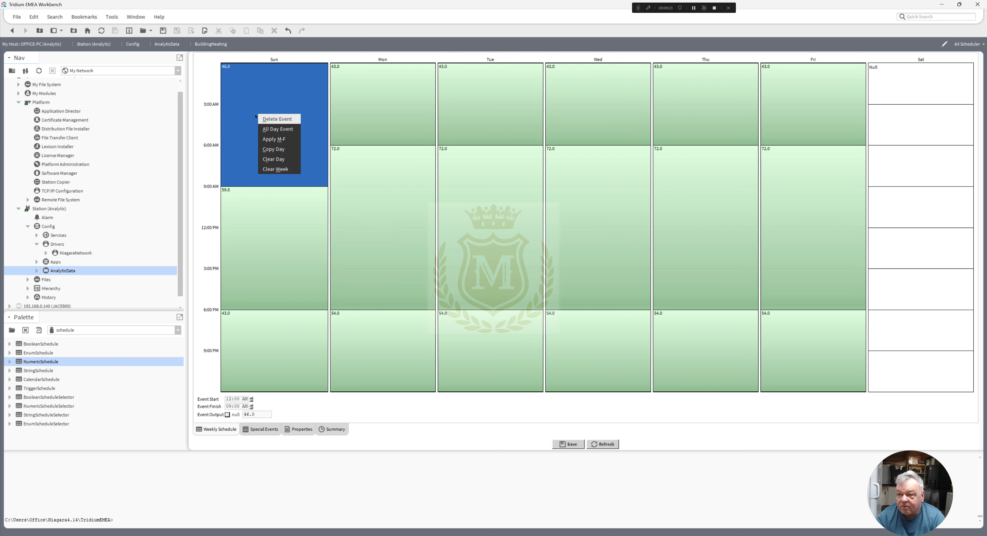
pyautogui.click(243, 111)
pyautogui.rightClick(242, 110)
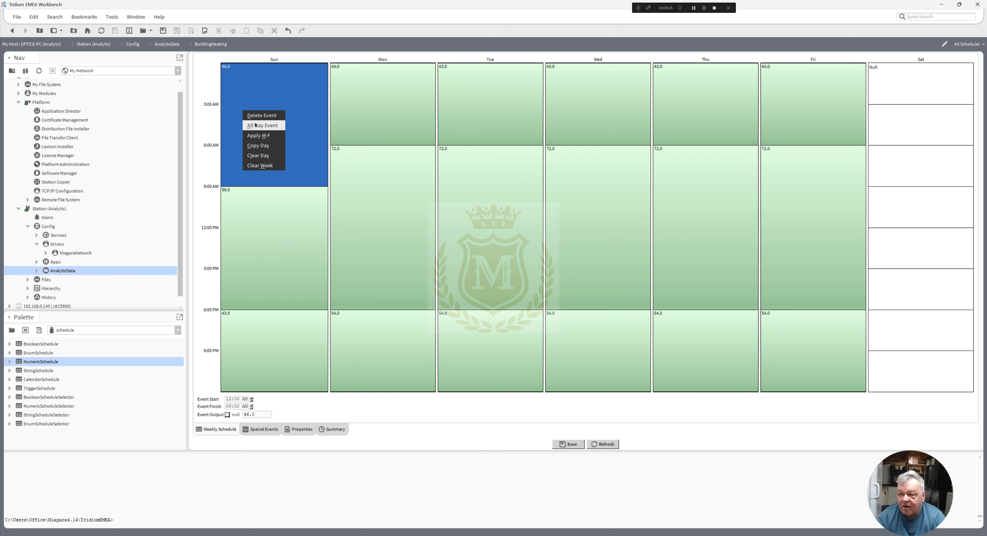
pyautogui.click(258, 145)
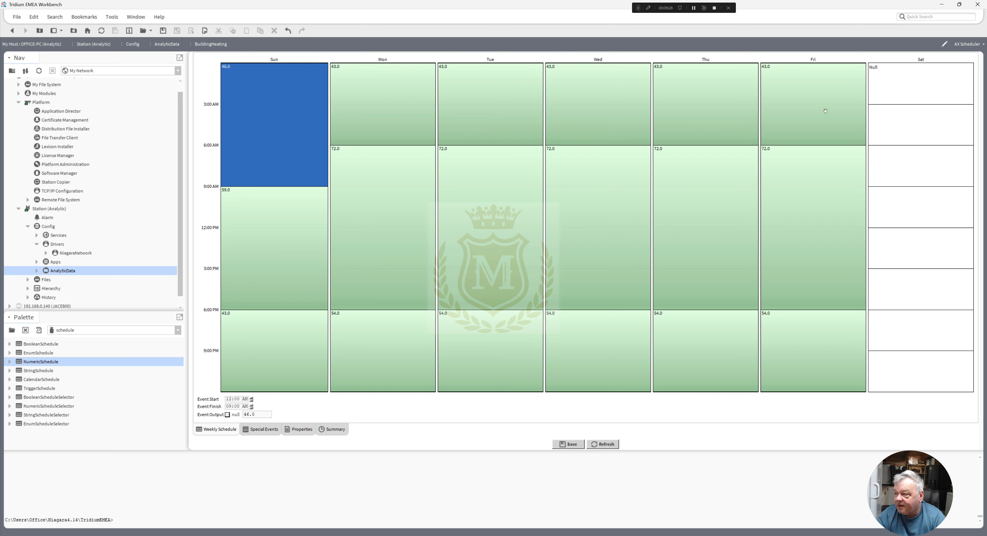
pyautogui.rightClick(907, 87)
pyautogui.click(918, 91)
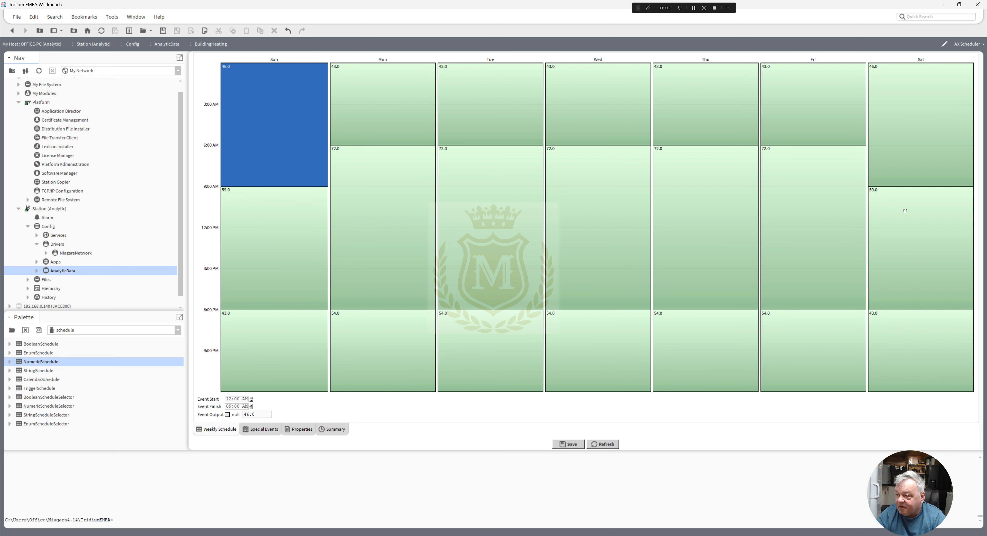
# - Move the boundary between Saturday's first two events to 7:00 AM, keeping the daytime event's output at 59
pyautogui.click(904, 249)
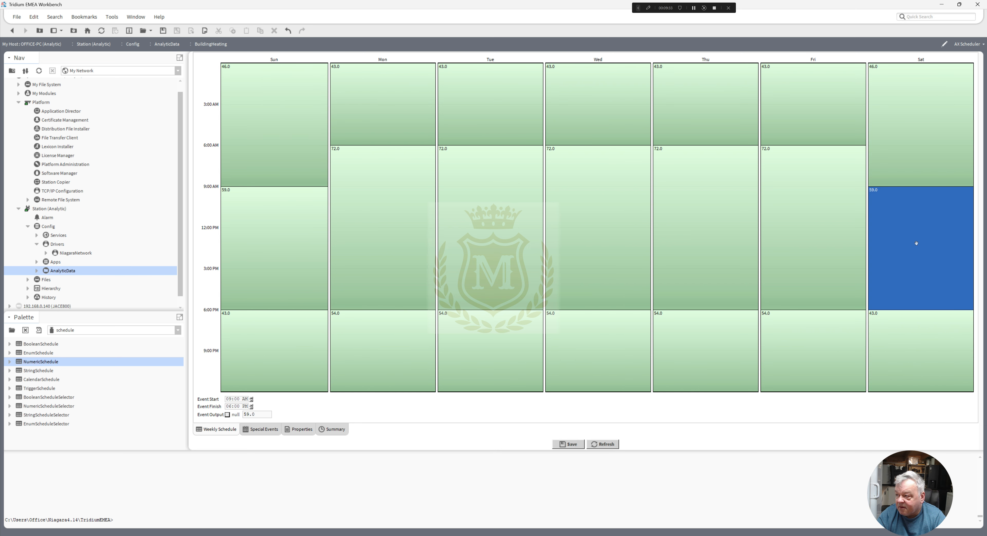
pyautogui.click(903, 176)
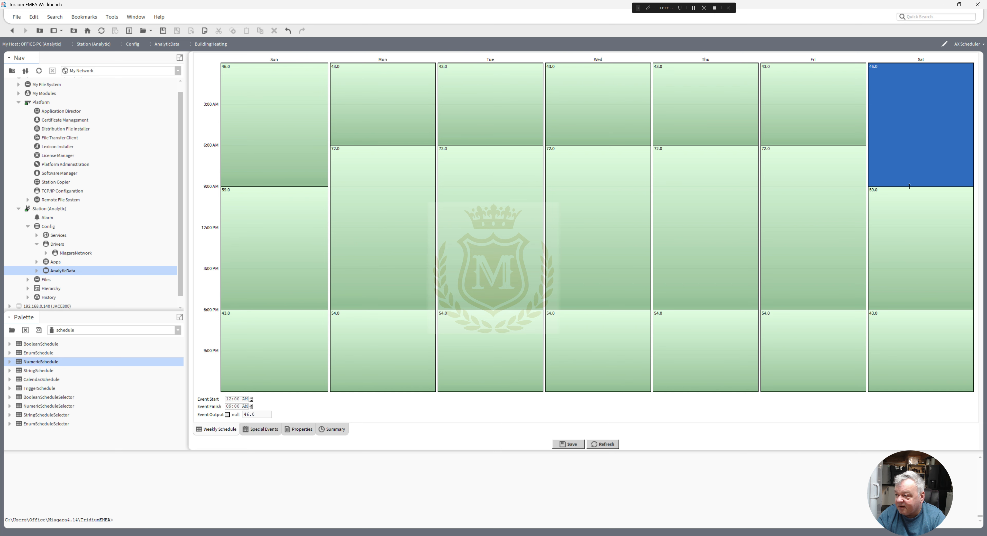
pyautogui.click(909, 187)
pyautogui.moveTo(923, 185); pyautogui.dragTo(925, 155)
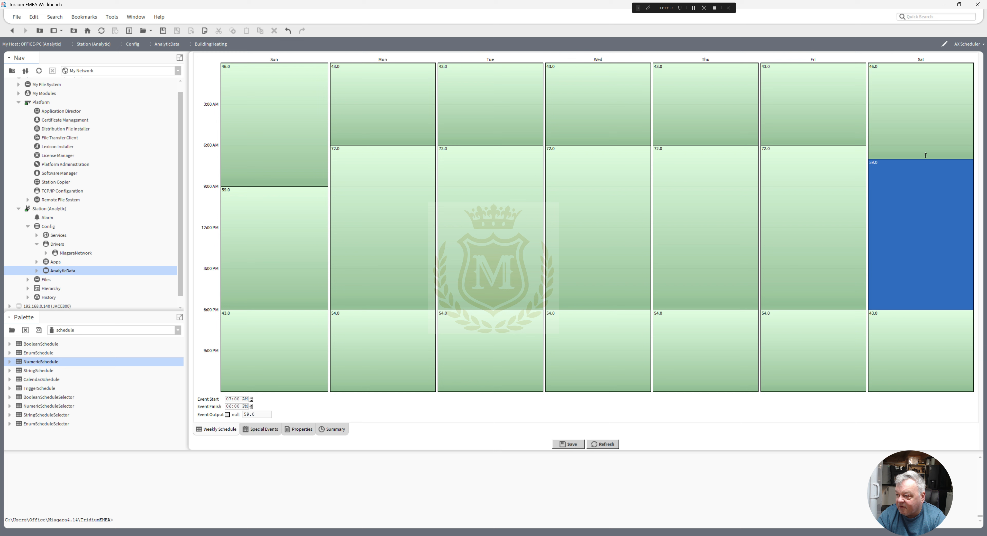
pyautogui.rightClick(901, 187)
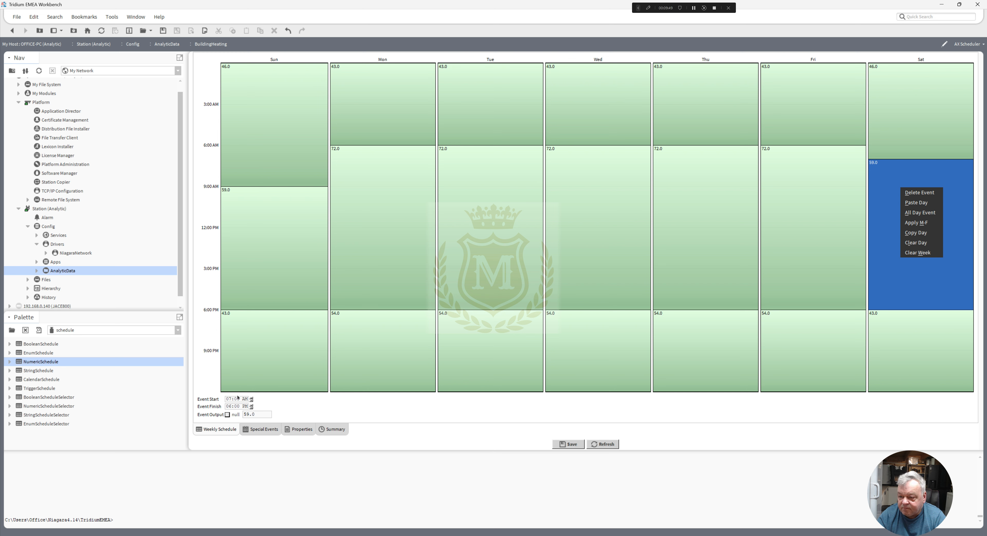
pyautogui.moveTo(255, 415); pyautogui.dragTo(235, 412)
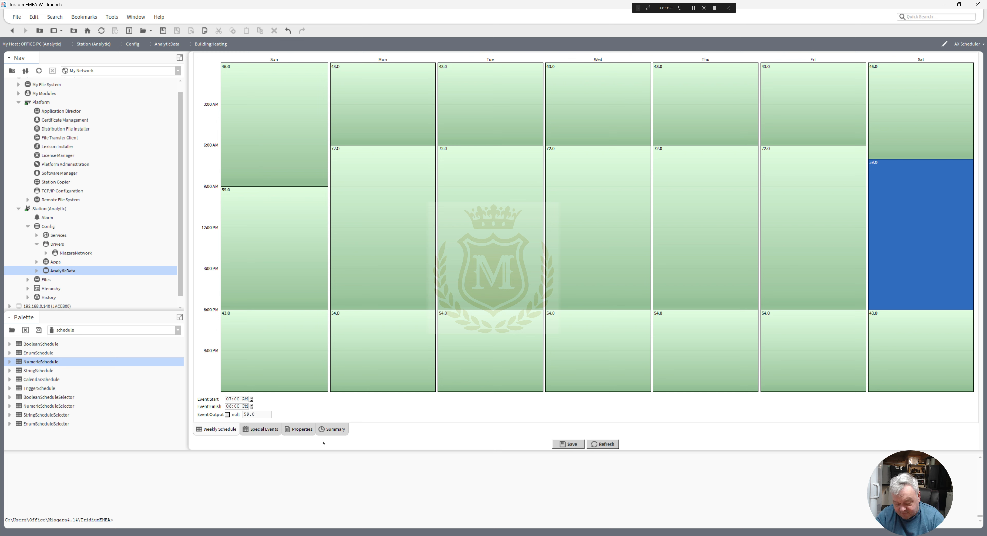
# - Save the BuildingHeating schedule, set Saturday's 7:00 AM to 6:00 PM event output to 62, and save again
pyautogui.click(571, 444)
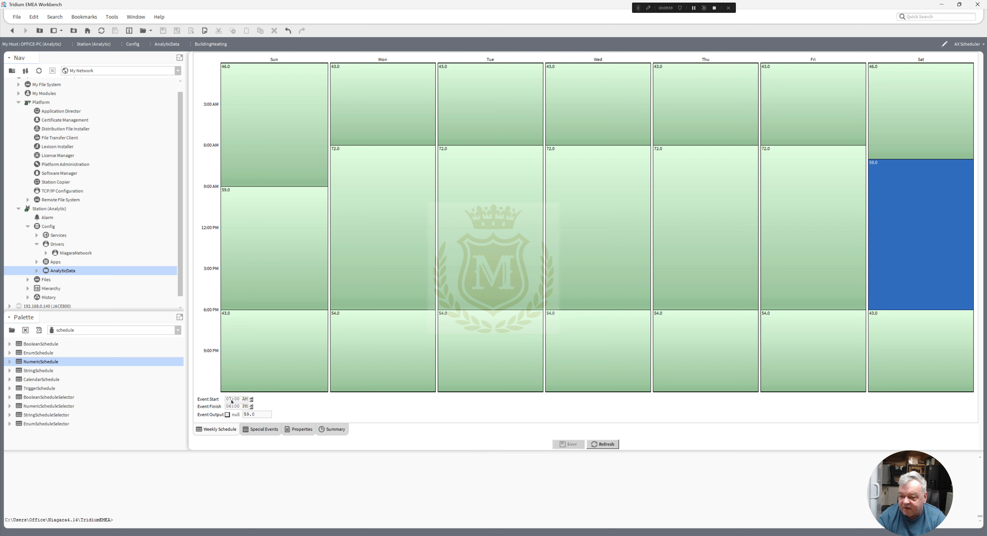
pyautogui.moveTo(260, 414); pyautogui.dragTo(203, 411)
pyautogui.write('62')
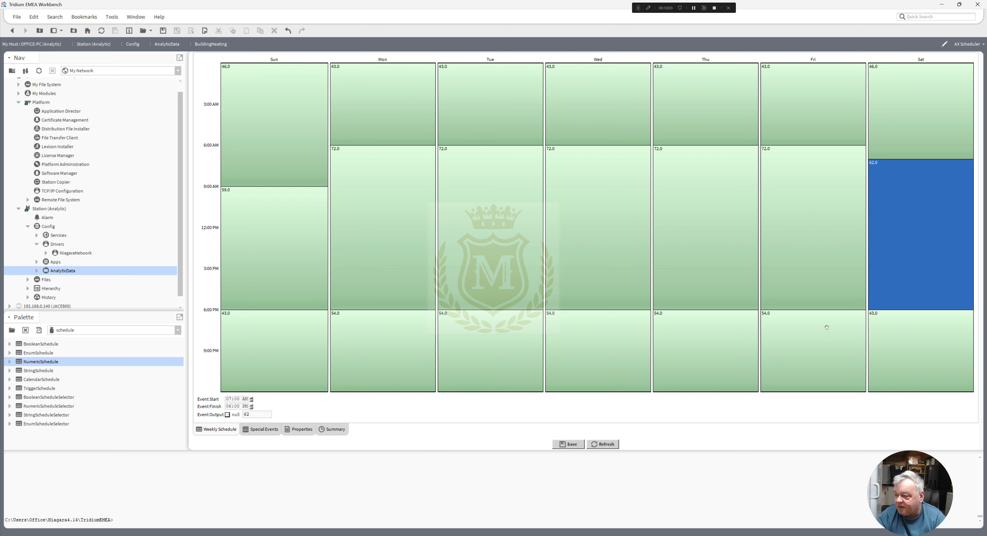
pyautogui.click(575, 441)
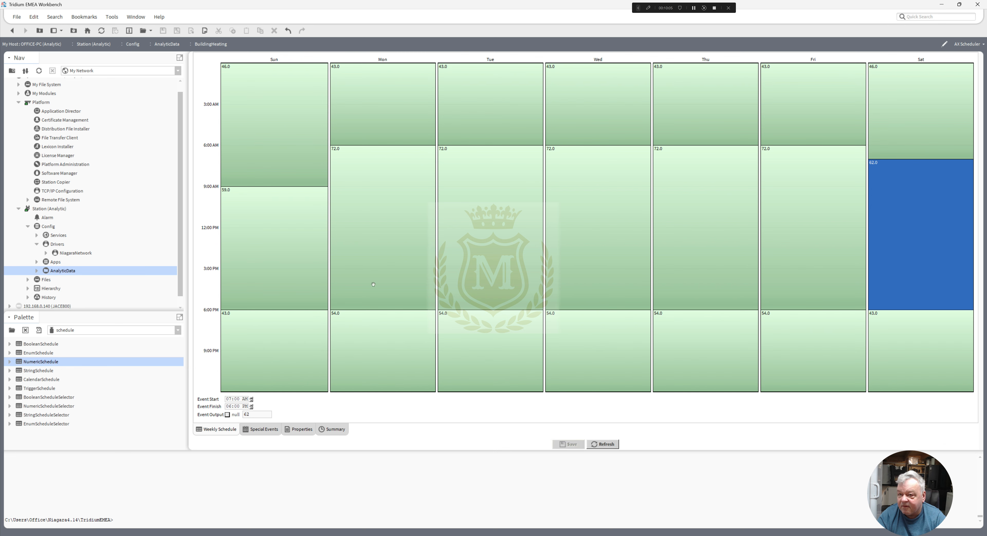
# - Return to the AnalyticData wire sheet and rename the BuildingHeating schedule as BuildingReturnHeatingTemp
pyautogui.click(12, 31)
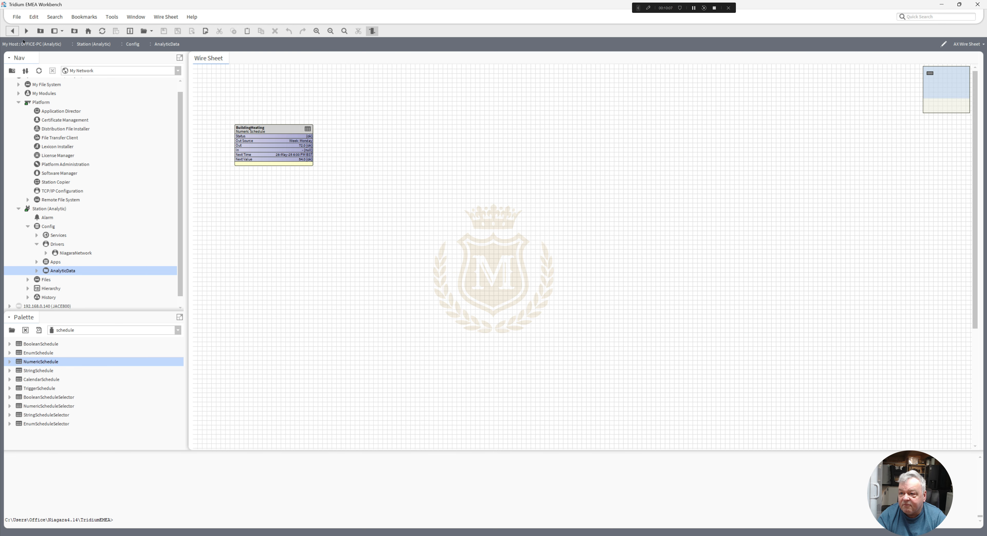
pyautogui.rightClick(258, 128)
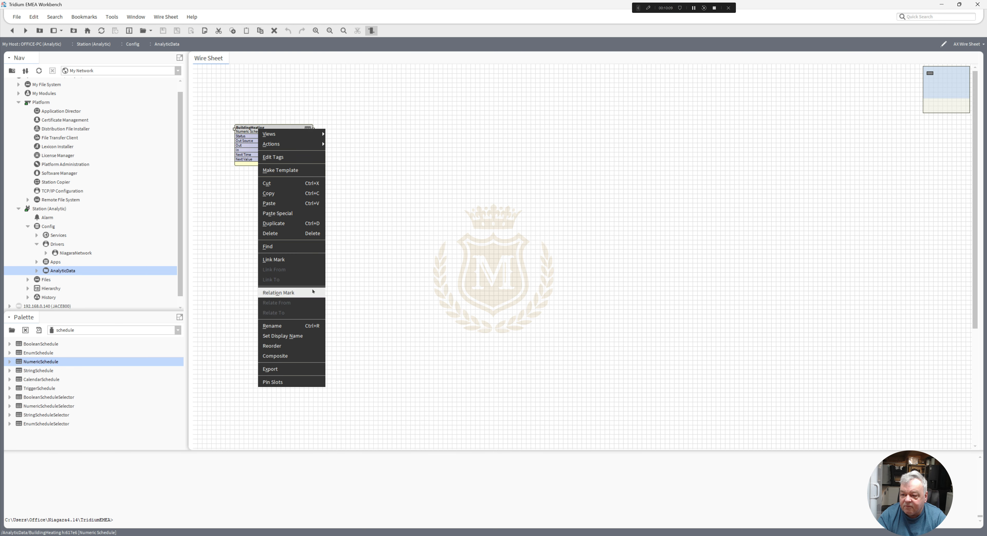
pyautogui.click(300, 326)
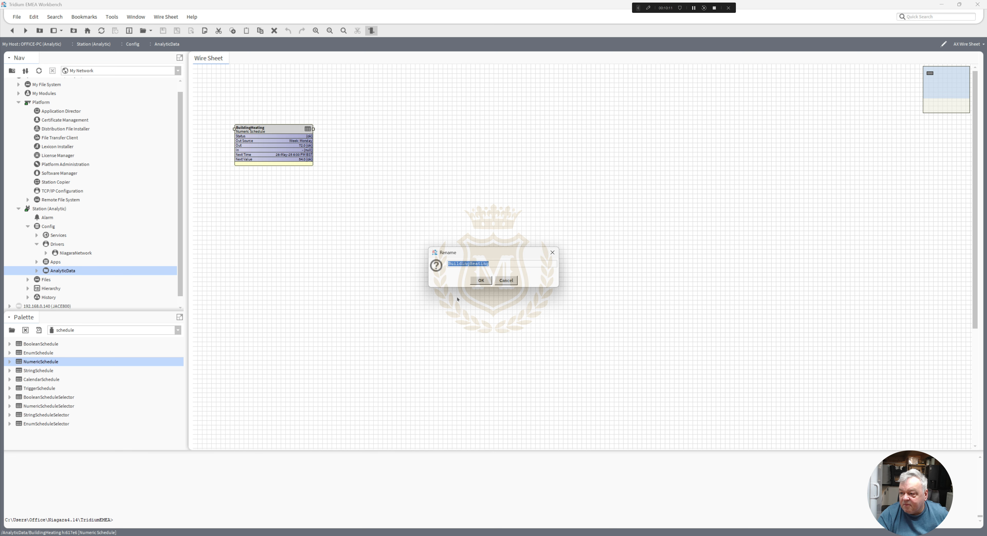
pyautogui.click(471, 264)
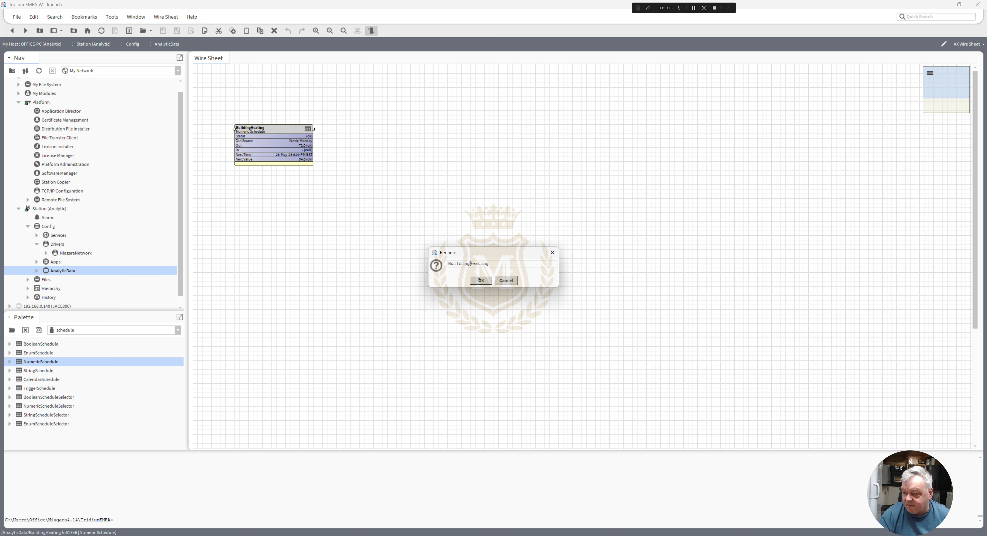
pyautogui.write('ReturnHeating')
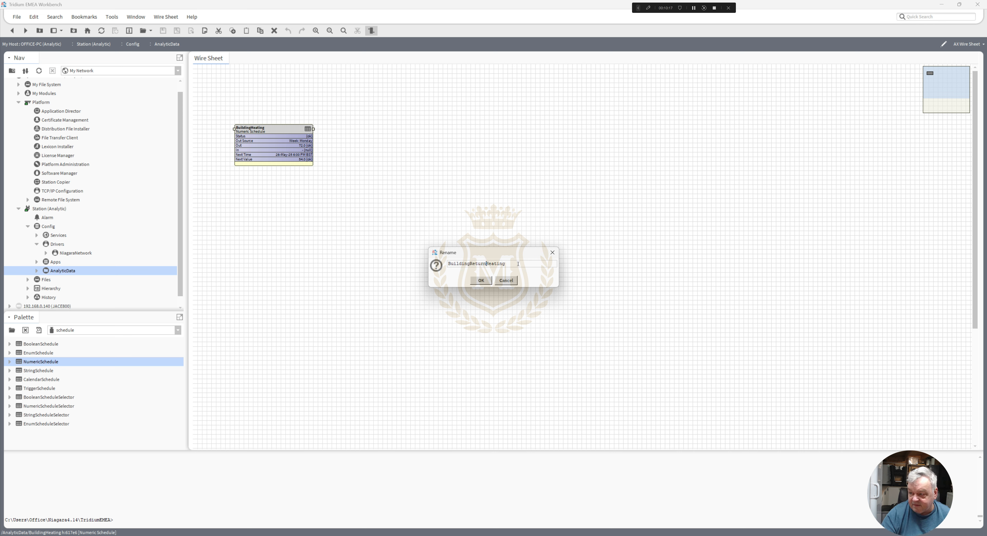
pyautogui.write('Temp')
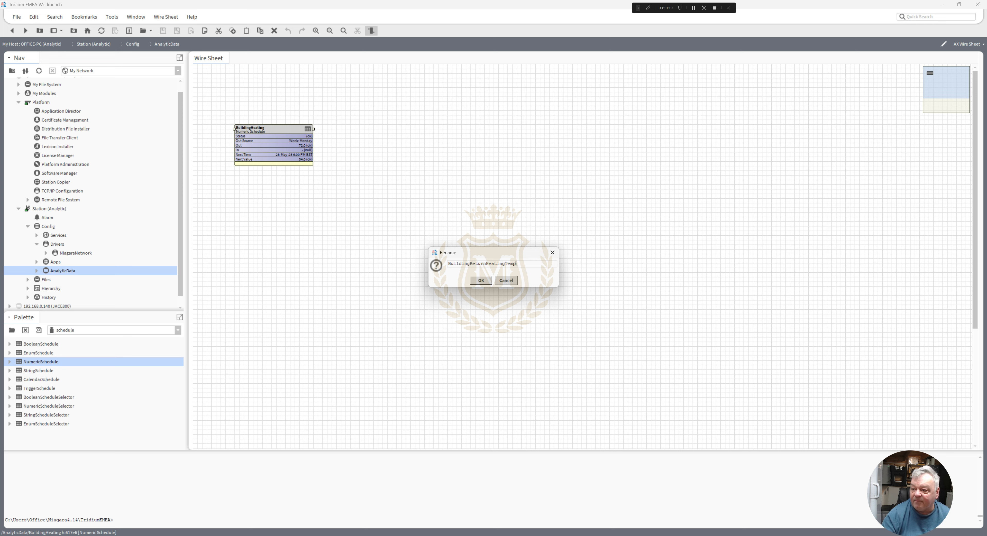
# - Open the AX Slot Sheet of BuildingReturnHeatingTemp and start a new slot named HeatingReturnTemp
pyautogui.moveTo(308, 125)
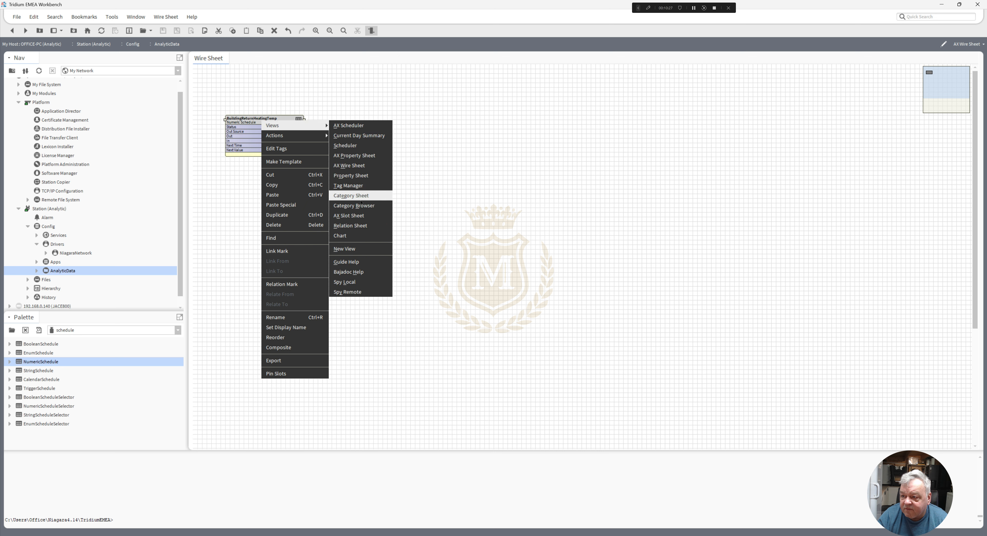
pyautogui.click(361, 216)
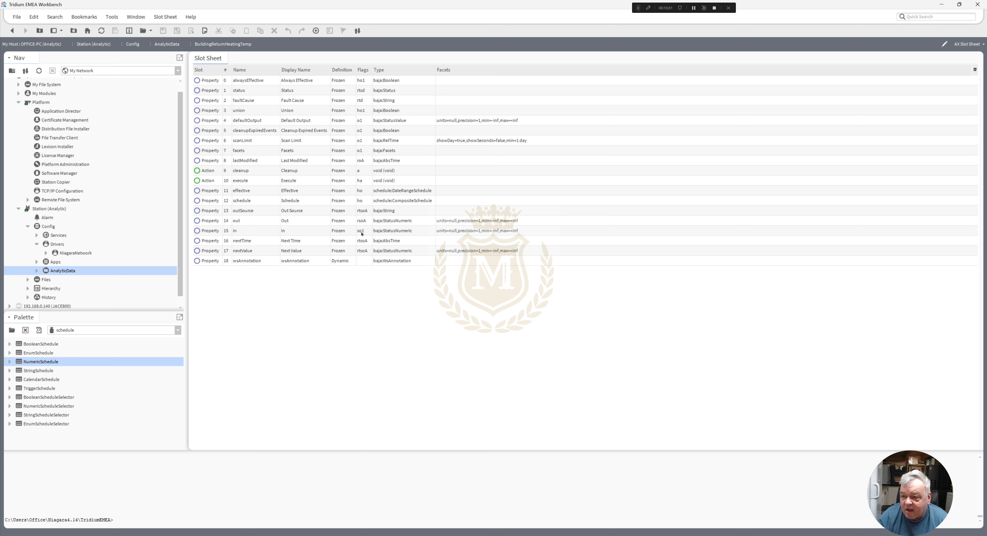
pyautogui.rightClick(335, 277)
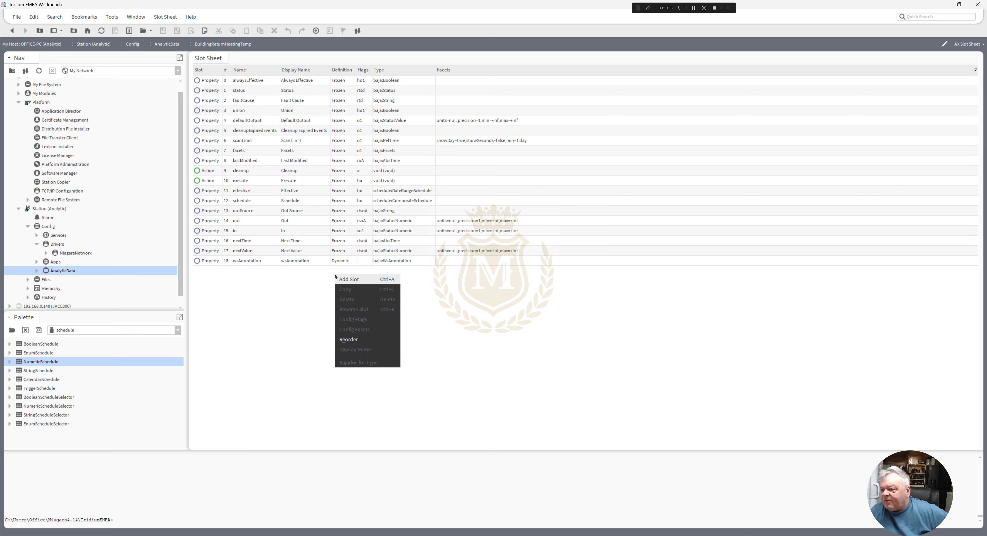
pyautogui.click(349, 279)
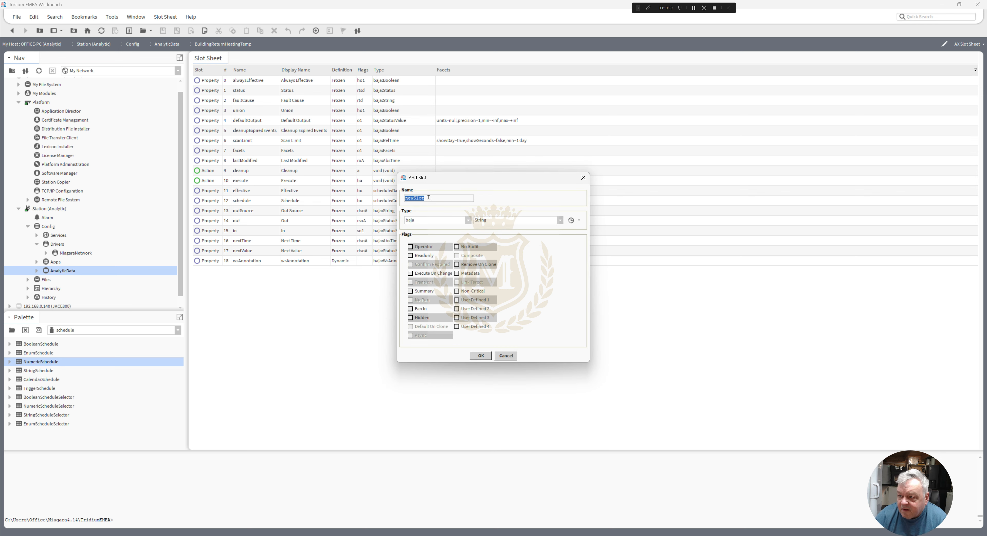
pyautogui.write('B')
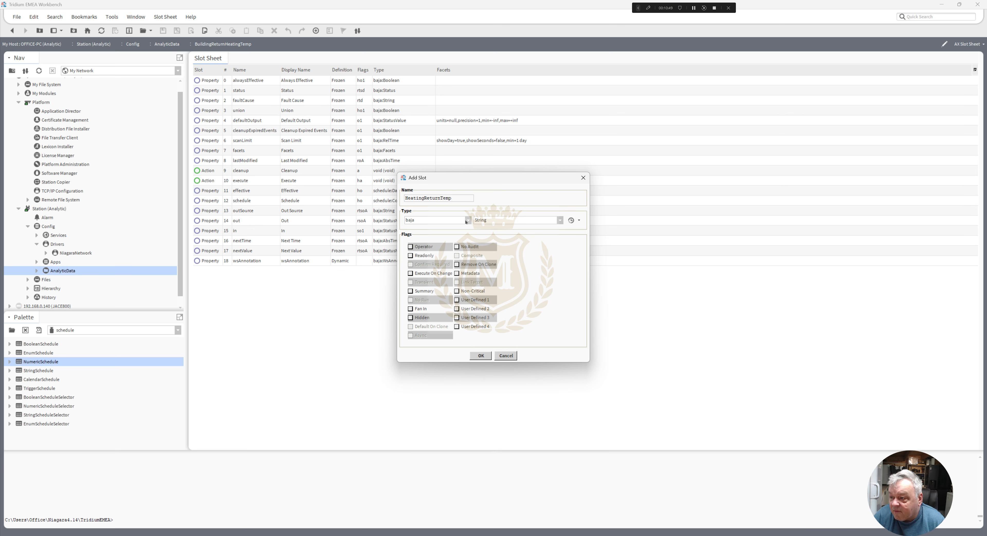
# - Set the new slot's type to NumericHistorySimulator from the analytics module and add the slot
pyautogui.click(468, 220)
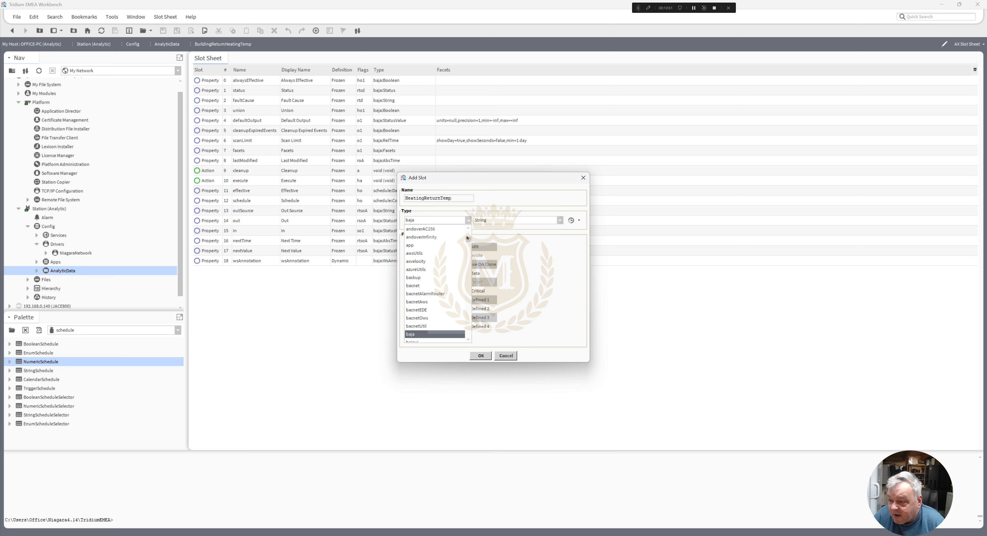
pyautogui.moveTo(469, 238); pyautogui.dragTo(489, 227)
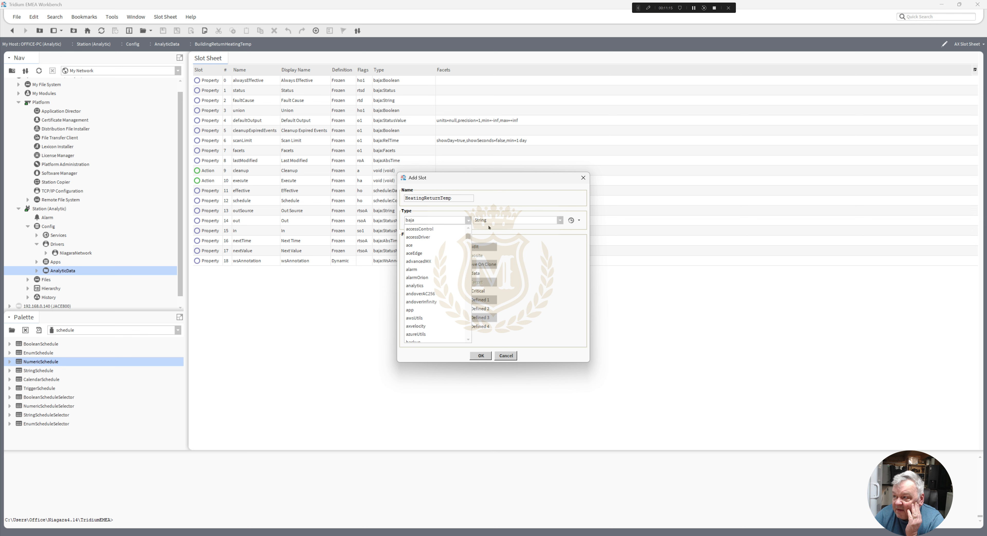
pyautogui.click(694, 8)
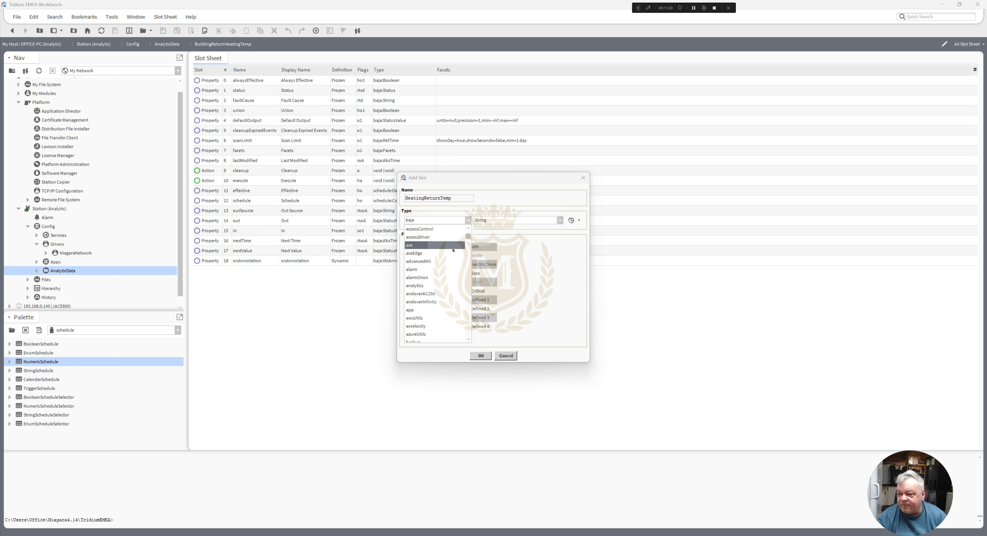
pyautogui.click(415, 286)
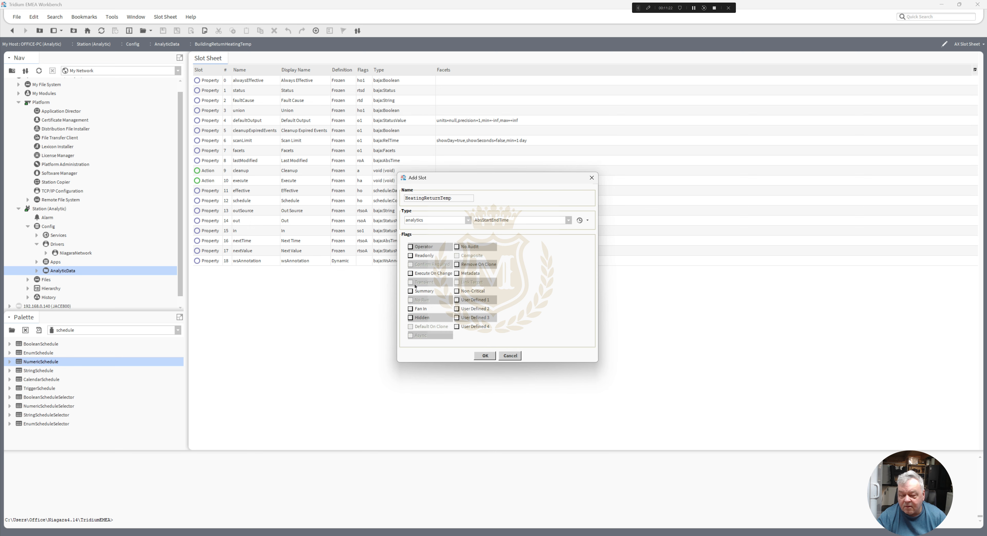
pyautogui.click(568, 221)
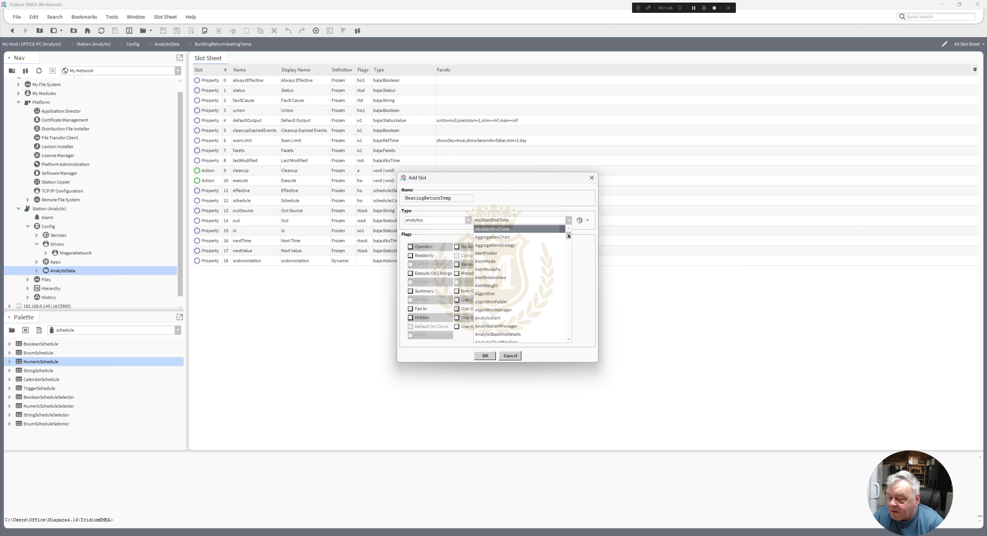
pyautogui.moveTo(568, 236); pyautogui.dragTo(569, 240)
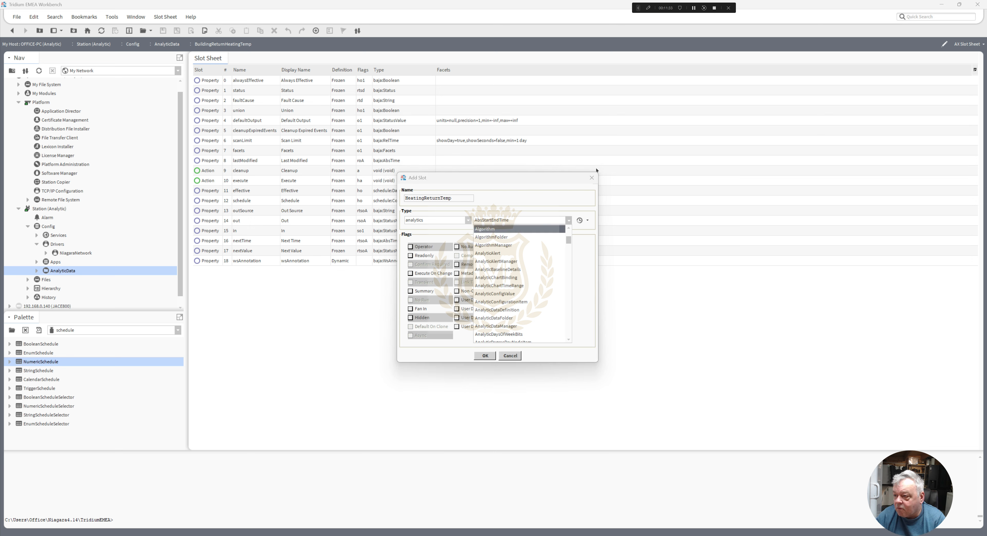
pyautogui.moveTo(568, 240); pyautogui.dragTo(573, 305)
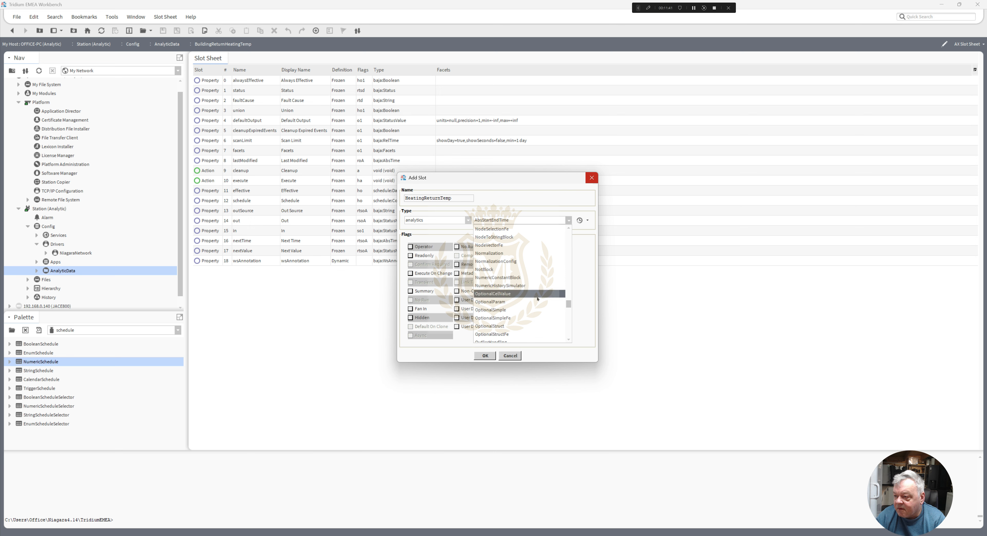
pyautogui.click(514, 286)
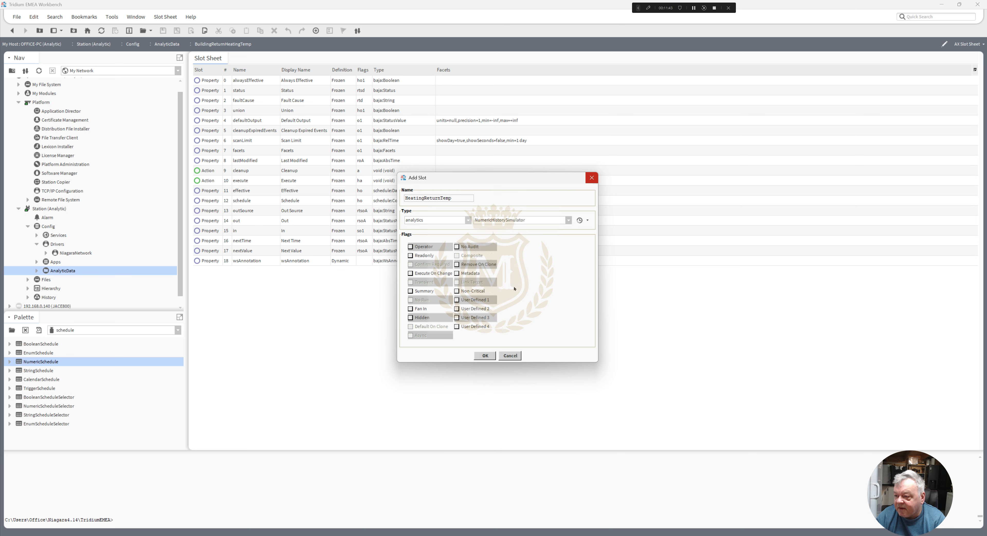
pyautogui.click(485, 355)
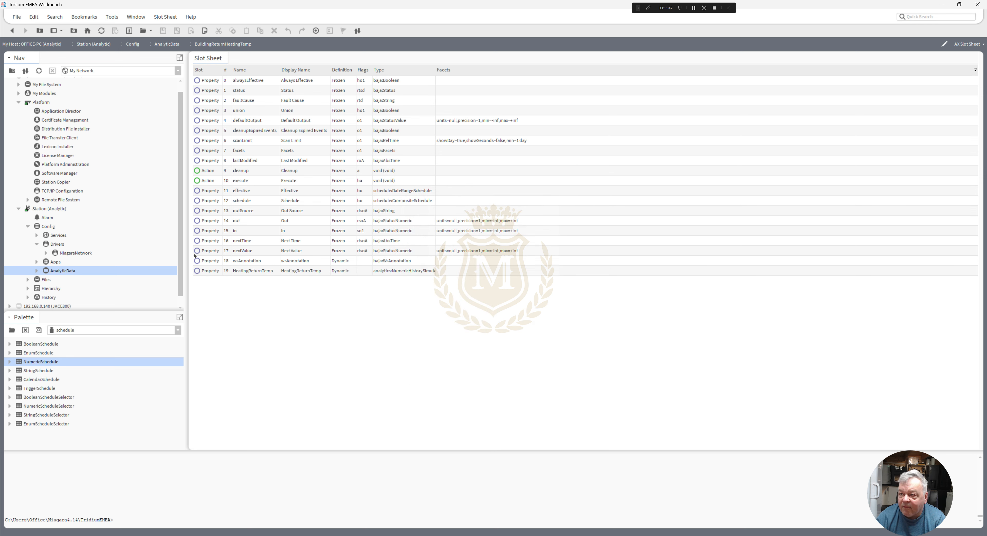
# - Open the AX Property Sheet of BuildingReturnHeatingTemp under AnalyticData and expand the HeatingReturnTemp simulator's properties
pyautogui.click(37, 270)
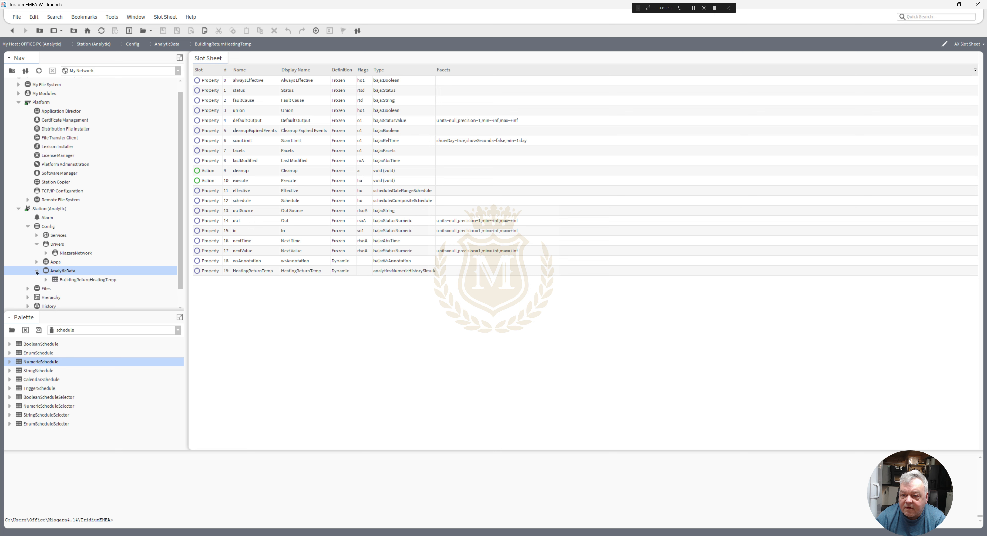
pyautogui.click(74, 280)
pyautogui.rightClick(74, 280)
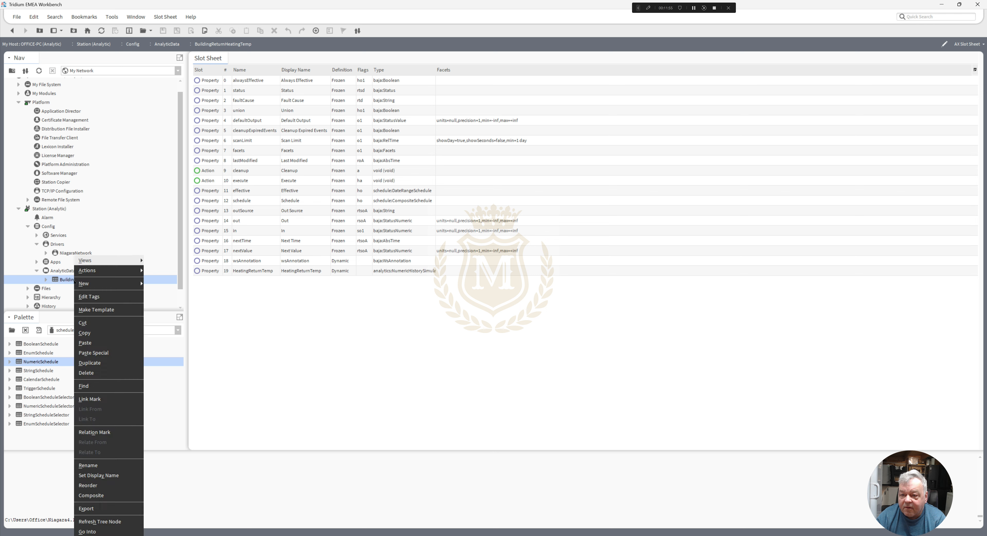
pyautogui.moveTo(110, 260)
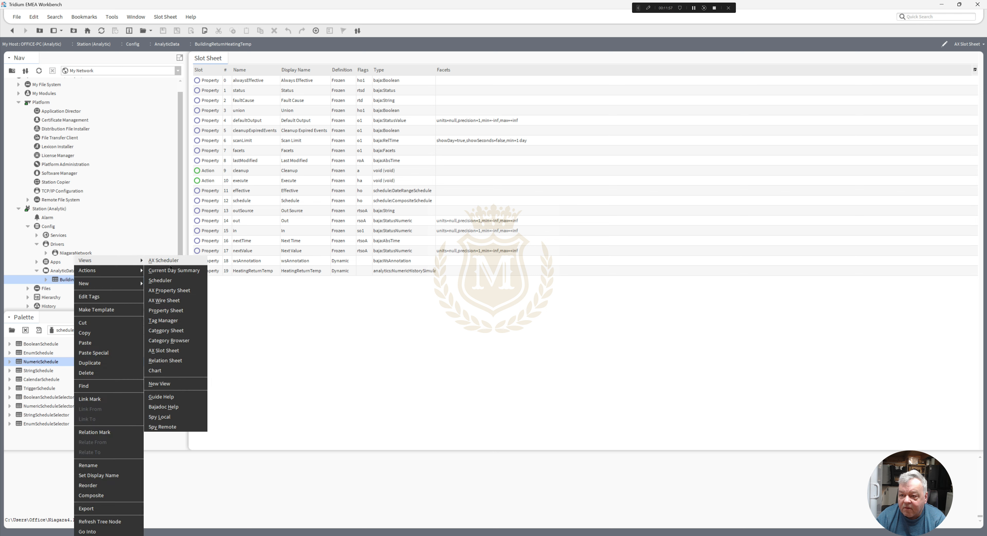
pyautogui.click(176, 291)
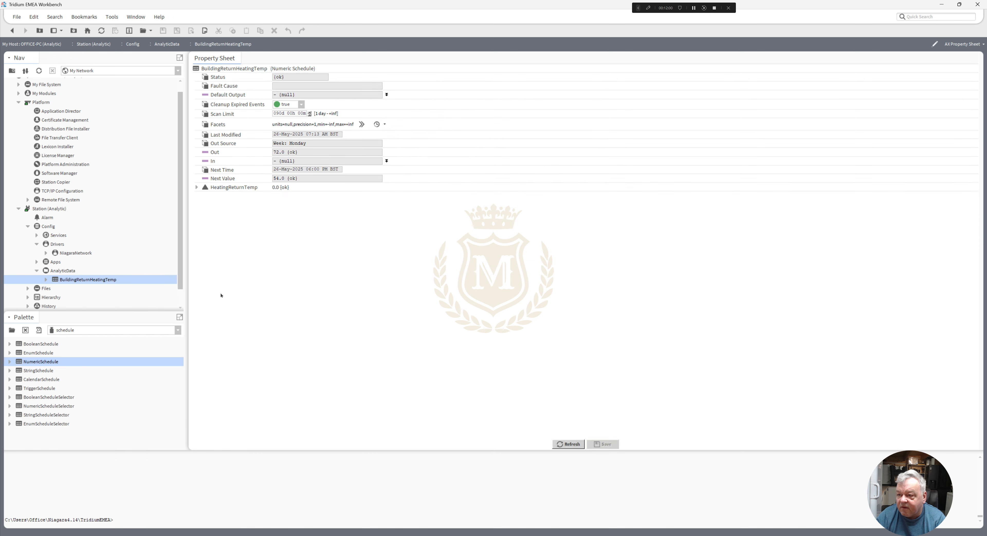
pyautogui.click(197, 188)
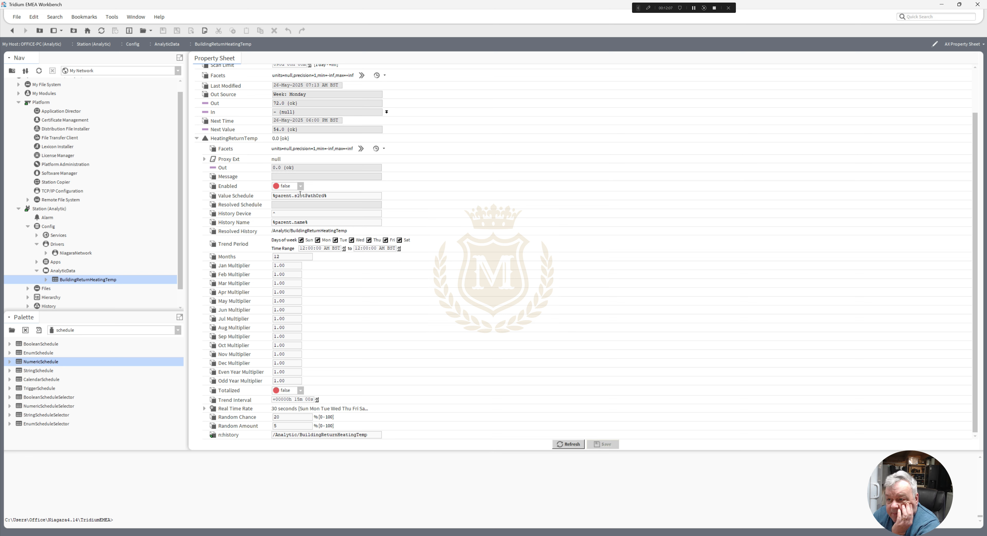
# - Set the HeatingReturnTemp simulator's Months to 24 and its Jan Multiplier to 1.20
pyautogui.doubleClick(288, 256)
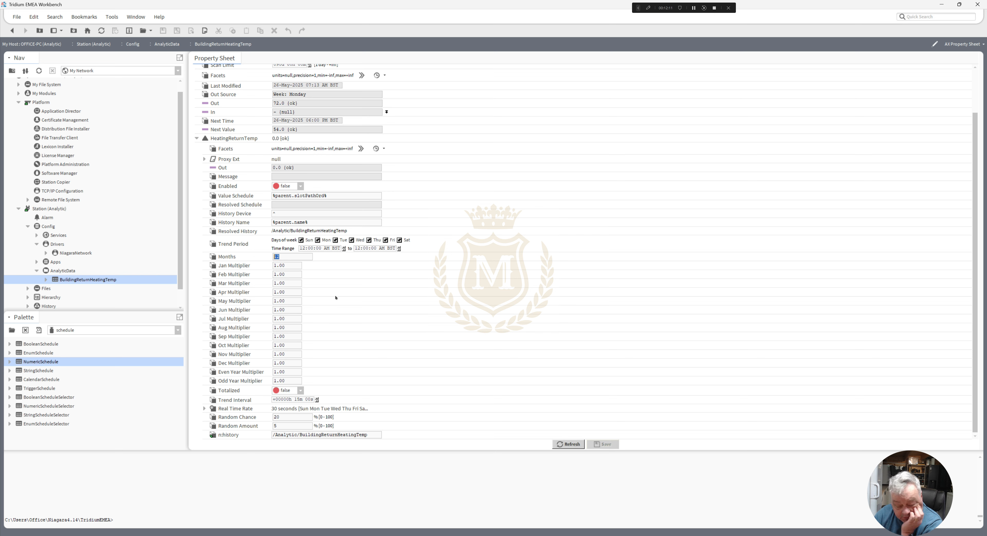
pyautogui.write('24')
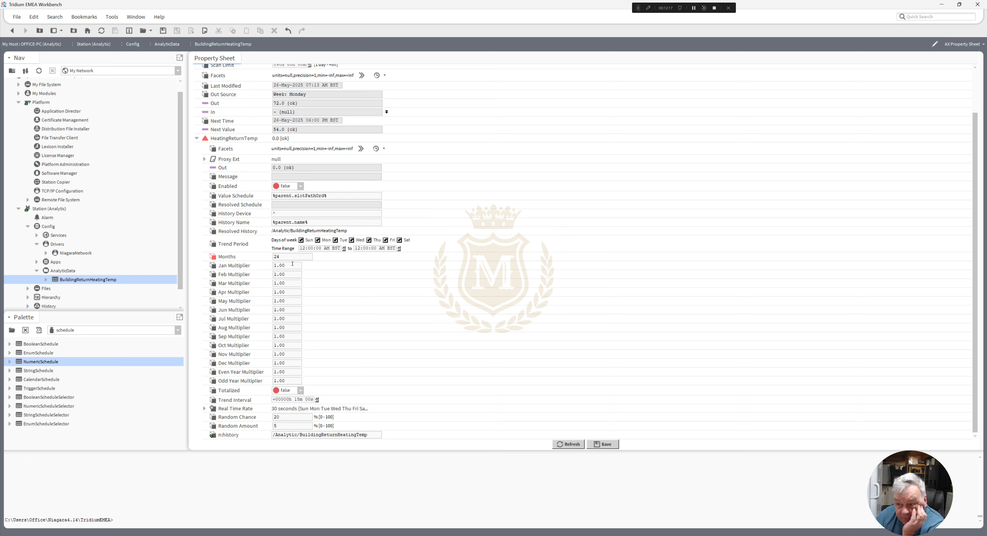
pyautogui.doubleClick(279, 266)
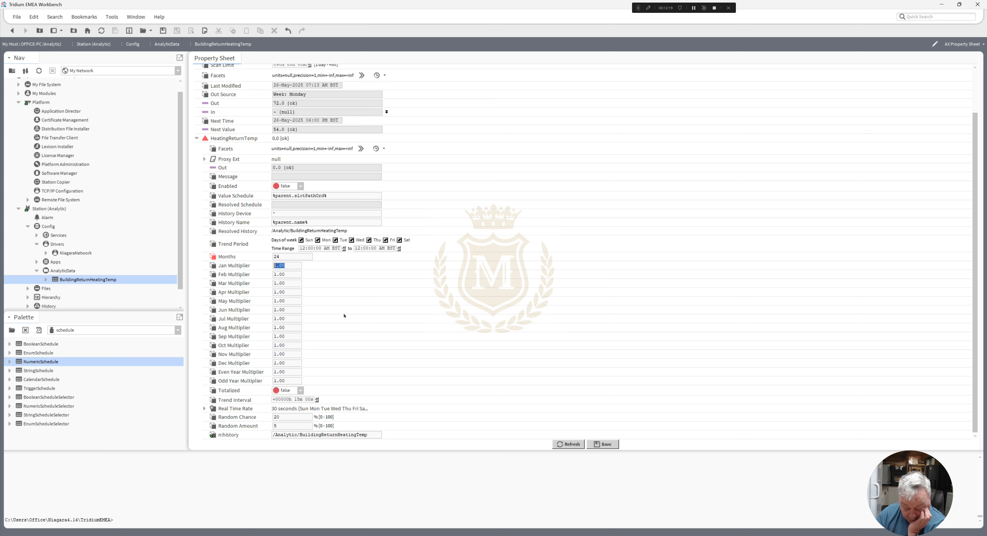
pyautogui.write('0.25')
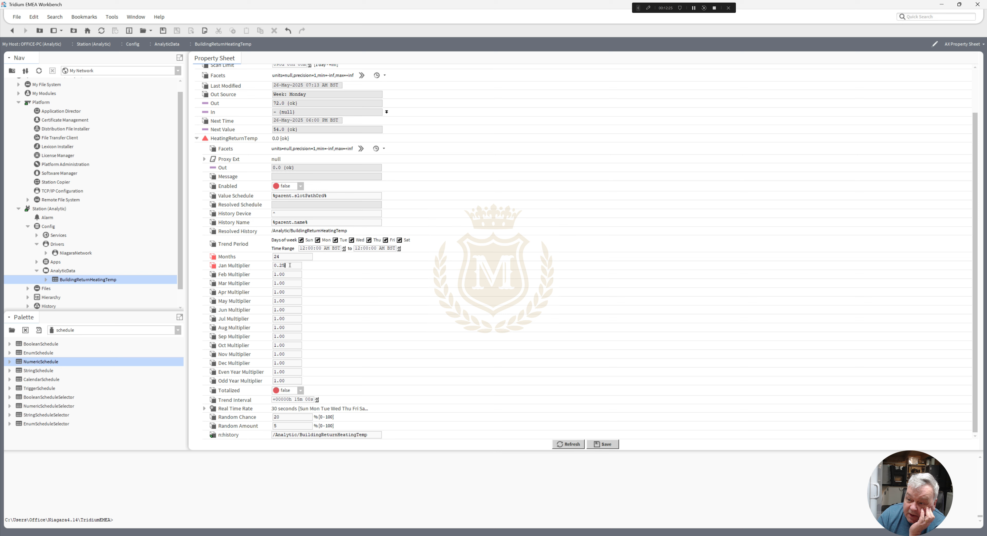
pyautogui.moveTo(284, 266); pyautogui.dragTo(280, 266)
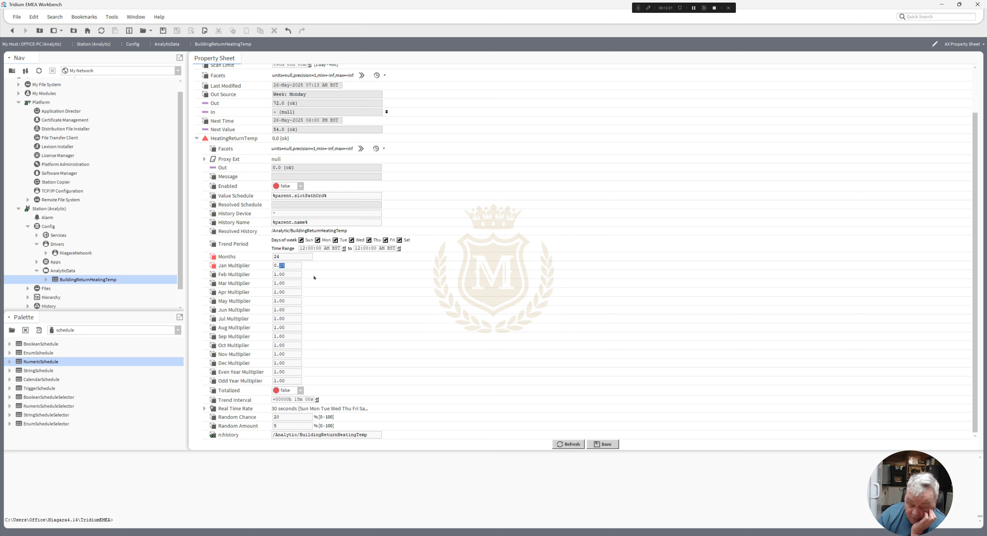
pyautogui.moveTo(291, 266); pyautogui.dragTo(255, 266)
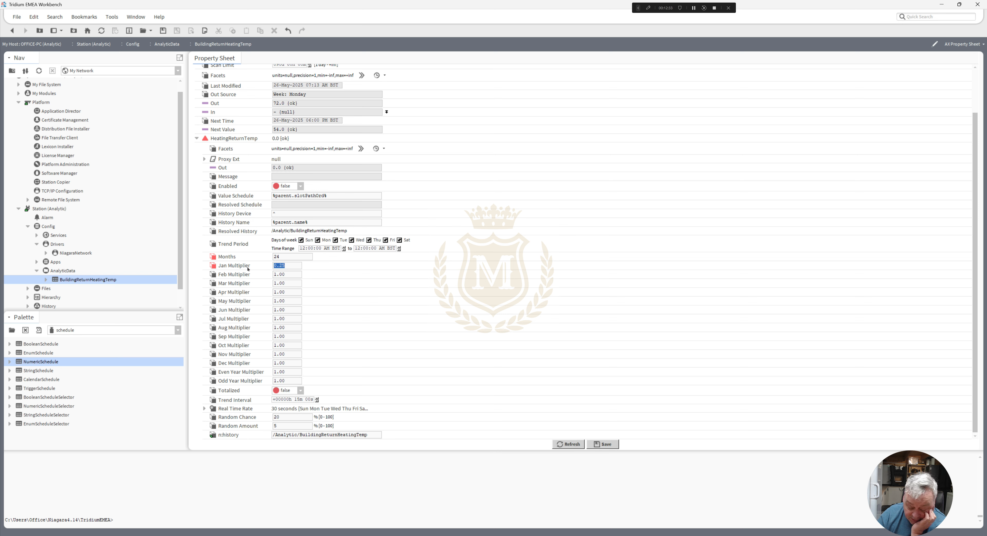
pyautogui.write('1.20')
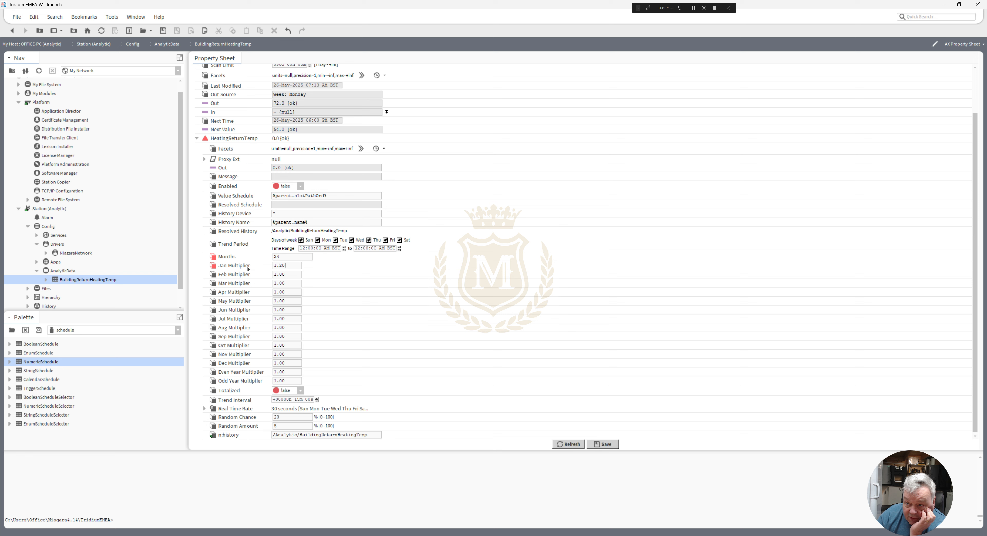
# - Set the HeatingReturnTemp simulator's Feb Multiplier to 1.19, Mar Multiplier to 1.18 and Apr Multiplier to 1.10
pyautogui.doubleClick(290, 273)
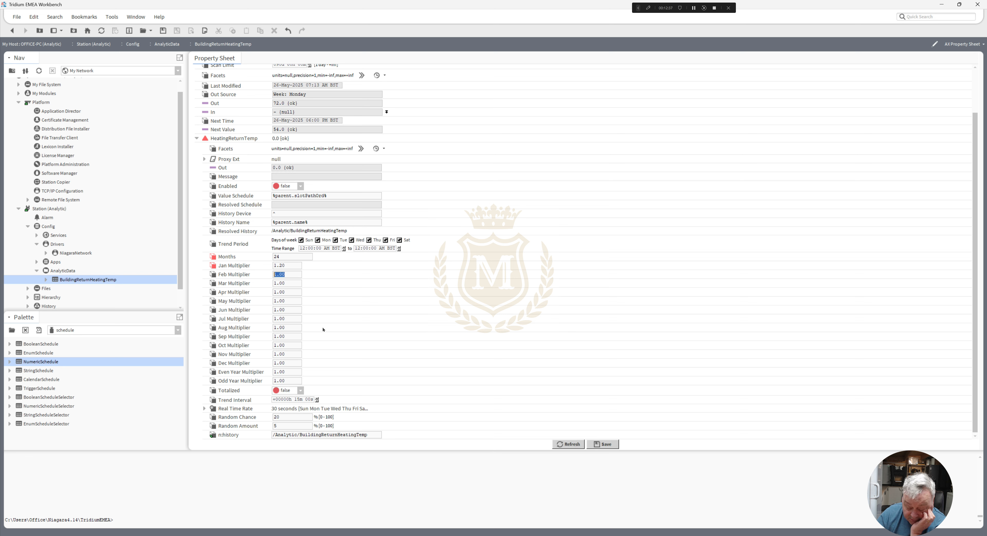
pyautogui.write('19')
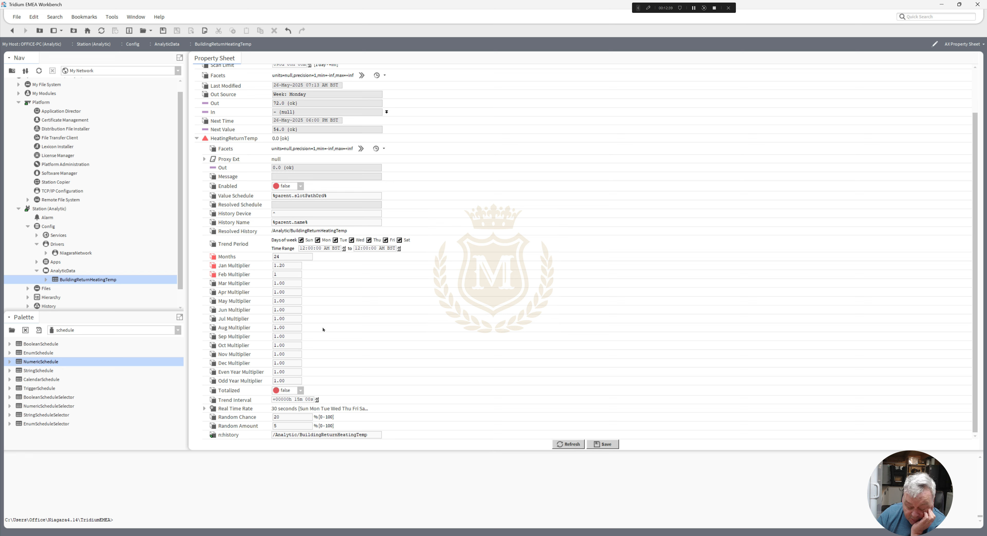
pyautogui.doubleClick(289, 283)
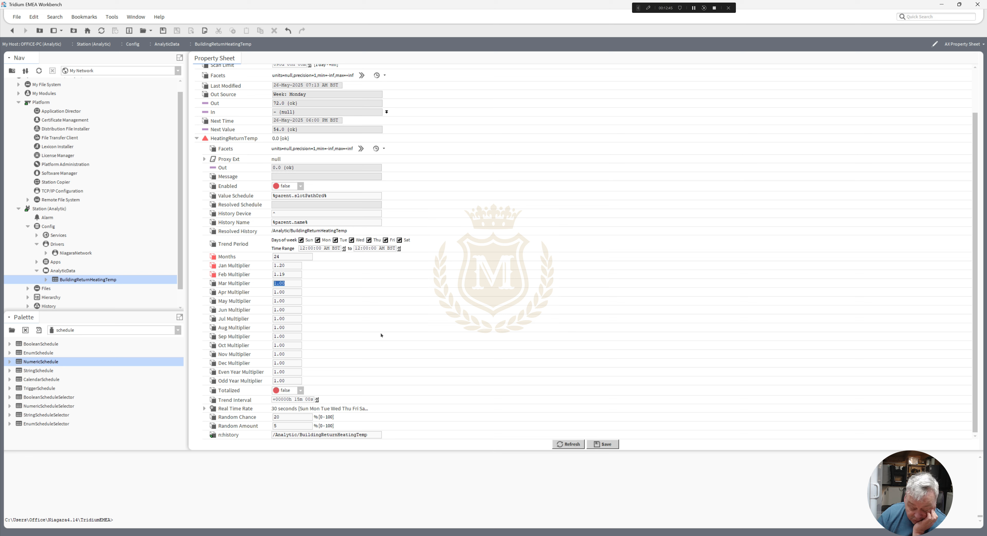
pyautogui.write('1.18')
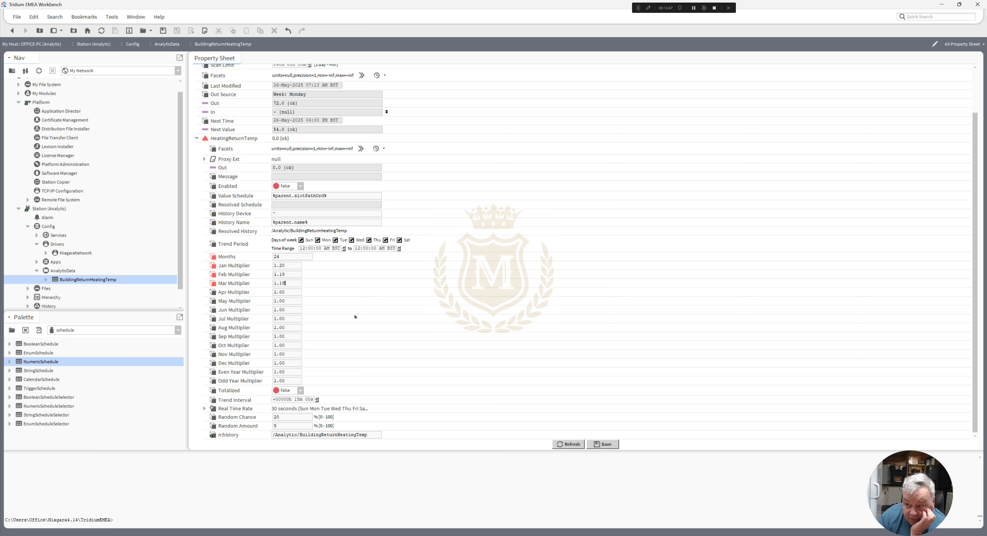
pyautogui.doubleClick(286, 292)
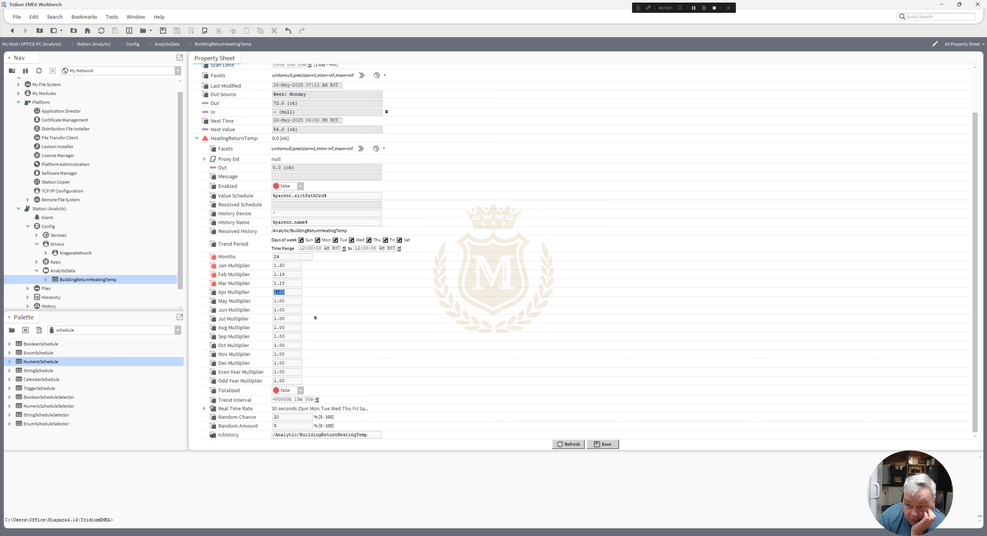
pyautogui.write('1.10')
# - Set the HeatingReturnTemp simulator's Sep Multiplier to 1.10, Oct Multiplier to 1.18 and Nov Multiplier to 1.19
pyautogui.doubleClick(288, 300)
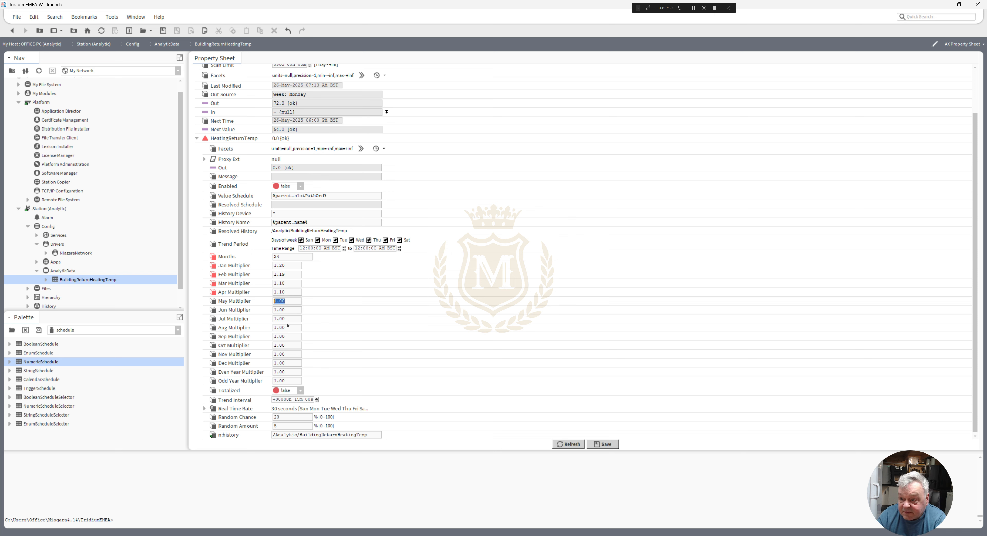
pyautogui.doubleClick(288, 336)
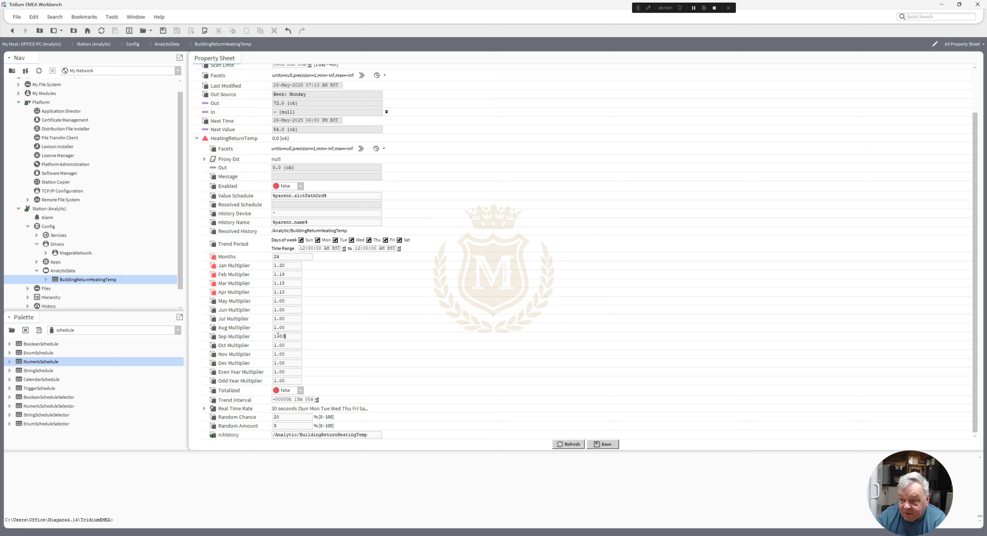
pyautogui.write('1.10')
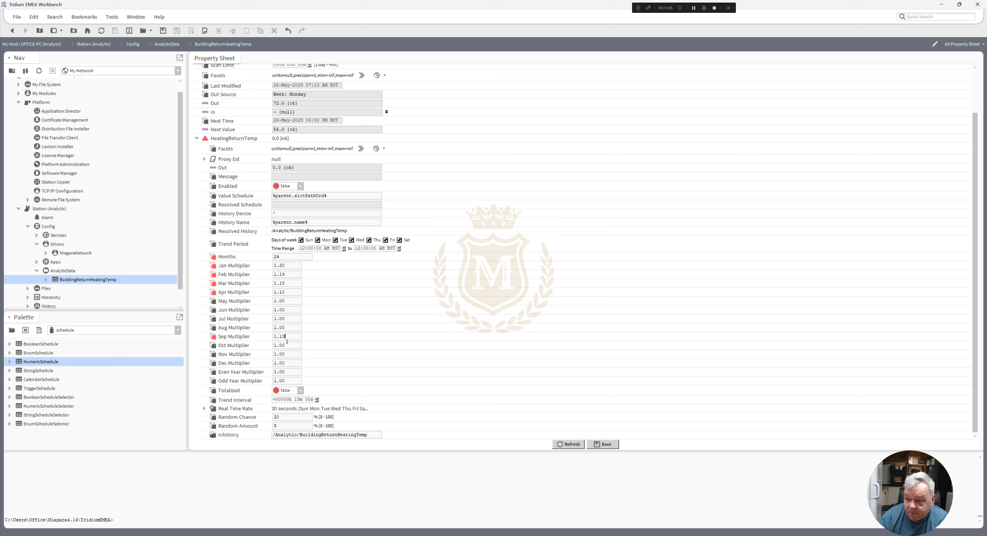
pyautogui.moveTo(287, 345); pyautogui.dragTo(238, 339)
pyautogui.write('1.18')
pyautogui.moveTo(292, 354); pyautogui.dragTo(271, 354)
pyautogui.write('1.19')
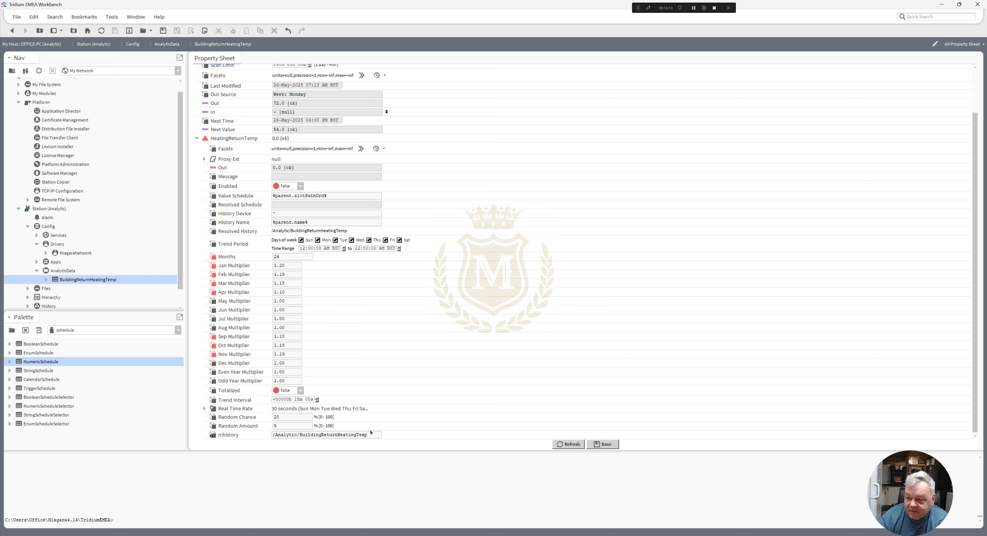
# - Set the Dec Multiplier to 1.20 and the Odd Year Multiplier to 2, and save the HeatingReturnTemp properties
pyautogui.moveTo(291, 363); pyautogui.dragTo(251, 361)
pyautogui.write('1.02')
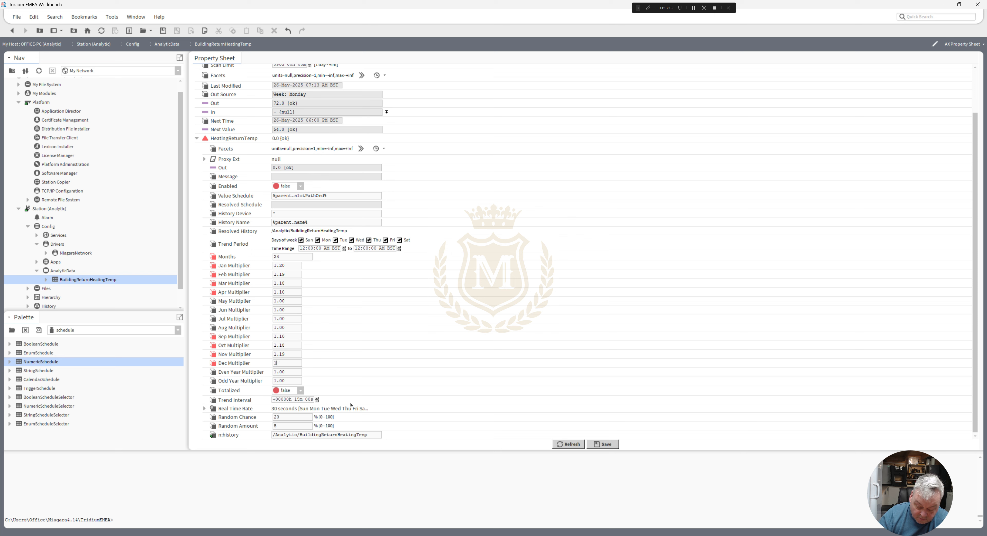
pyautogui.press('BackSpace')
pyautogui.press('BackSpace')
pyautogui.press('BackSpace')
pyautogui.write('20')
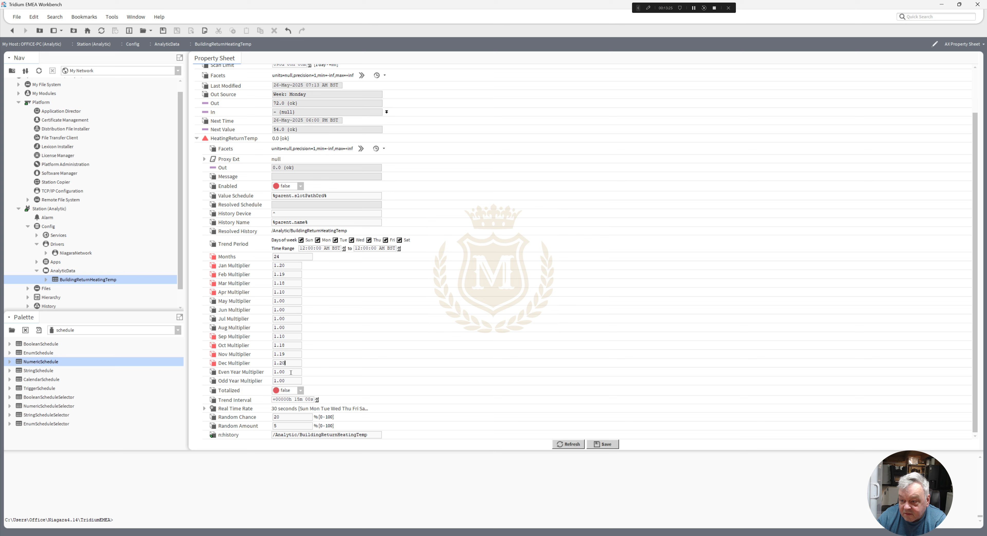
pyautogui.doubleClick(289, 381)
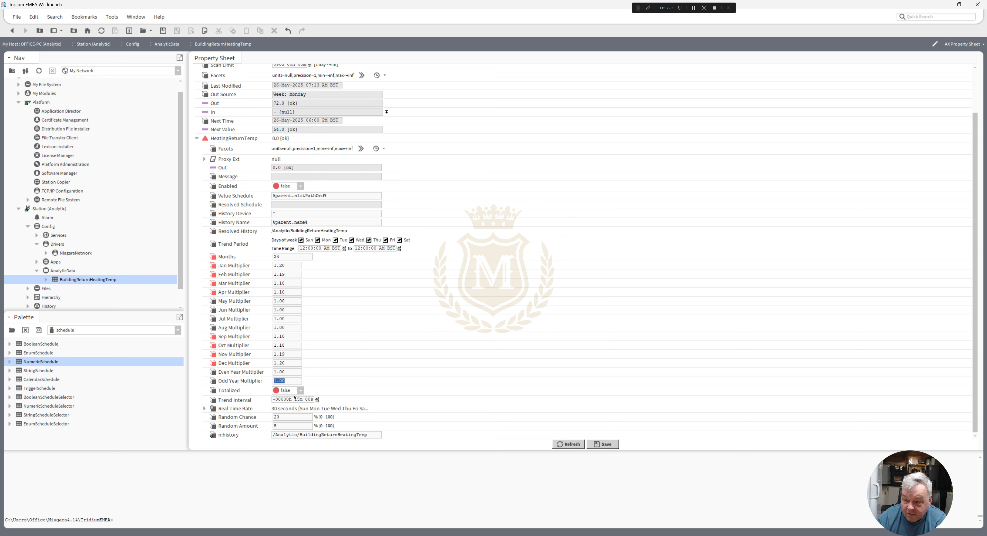
pyautogui.write('2')
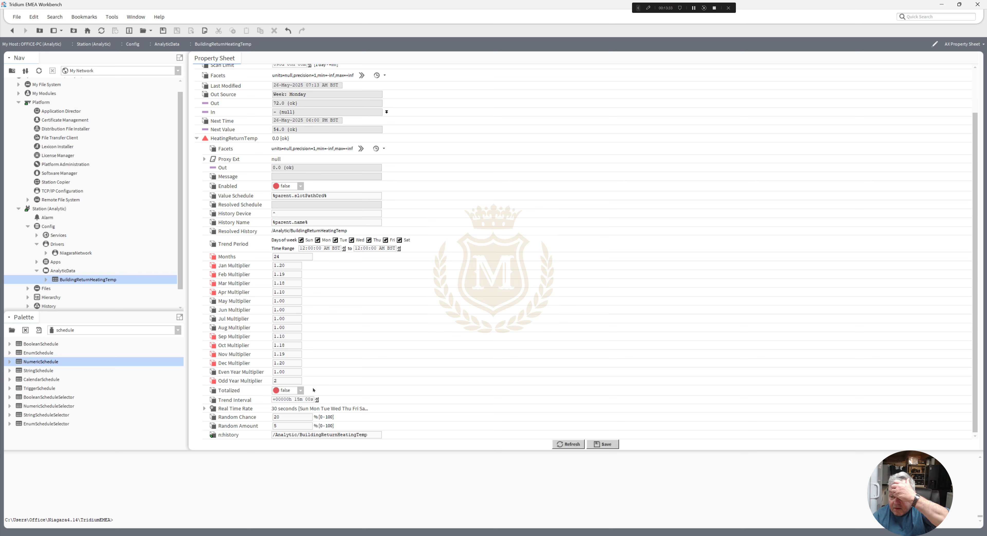
pyautogui.click(604, 444)
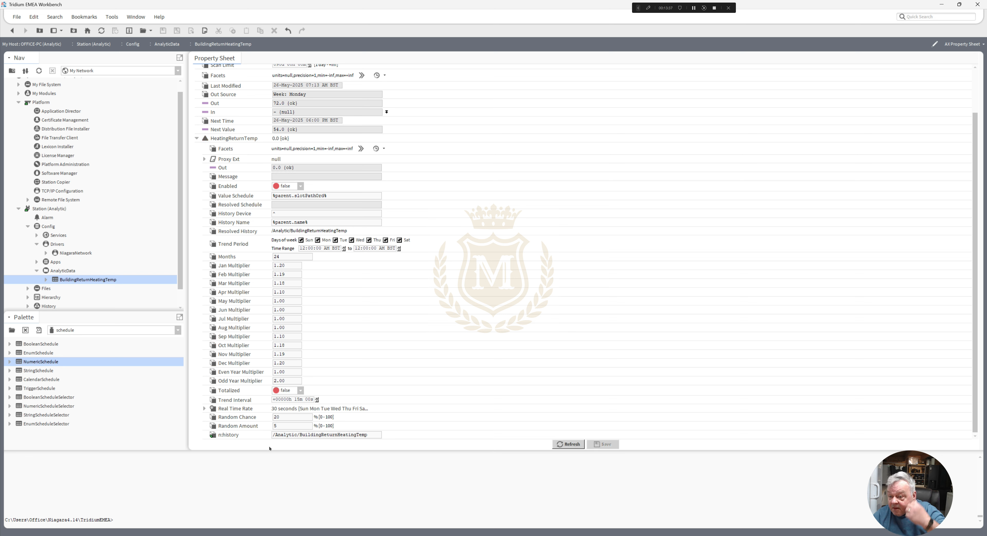
# - Set the HeatingReturnTemp simulator's Enabled property to true and save it so that it generates the history
pyautogui.moveTo(300, 435); pyautogui.dragTo(368, 435)
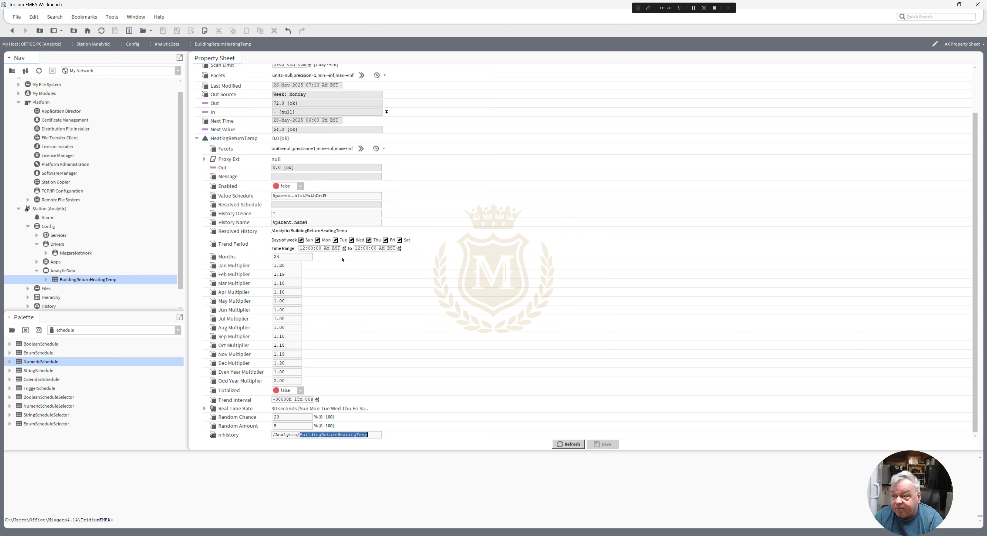
pyautogui.click(301, 187)
pyautogui.click(285, 204)
pyautogui.click(606, 445)
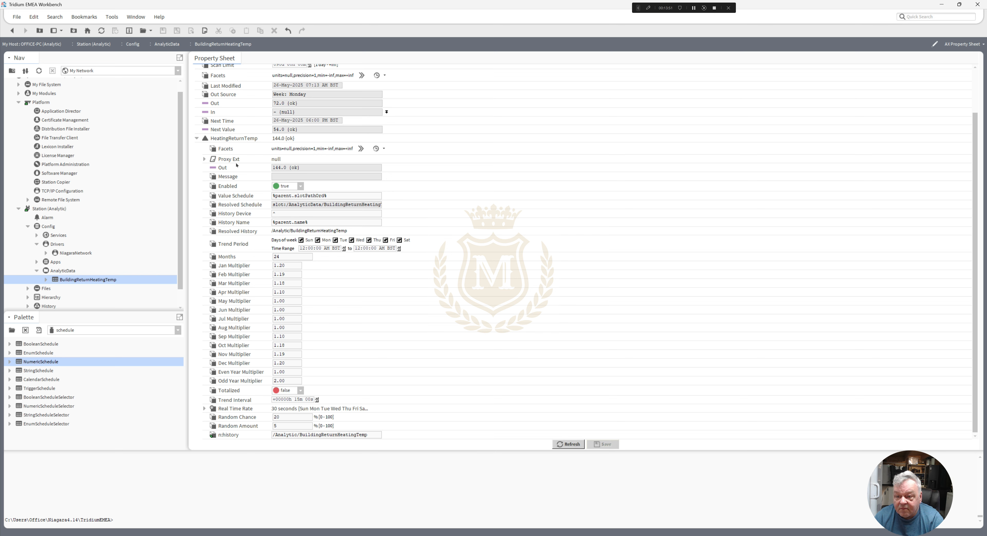
# - Open the BuildingReturnHeatingTemp history stored under the station's Analytic histories
pyautogui.moveTo(180, 187); pyautogui.dragTo(182, 222)
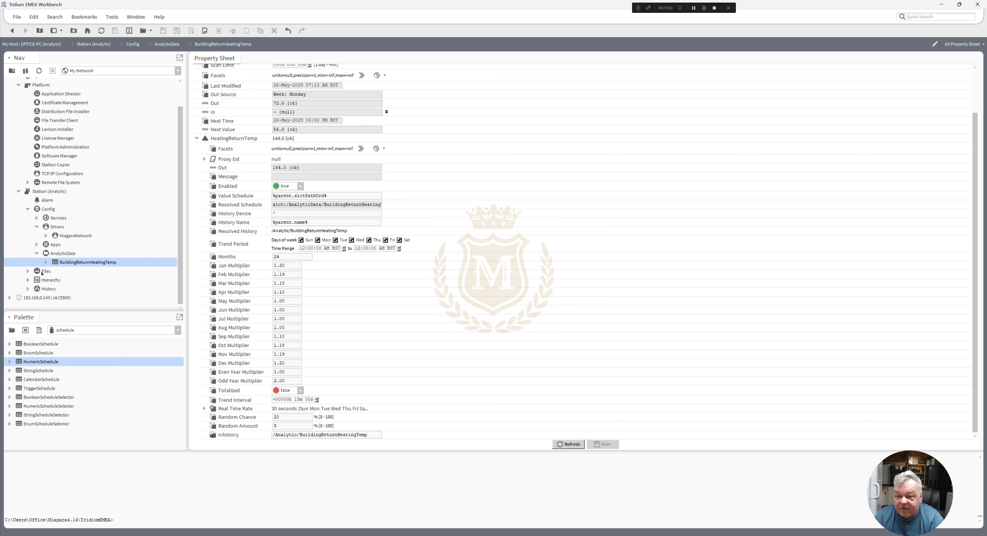
pyautogui.click(27, 289)
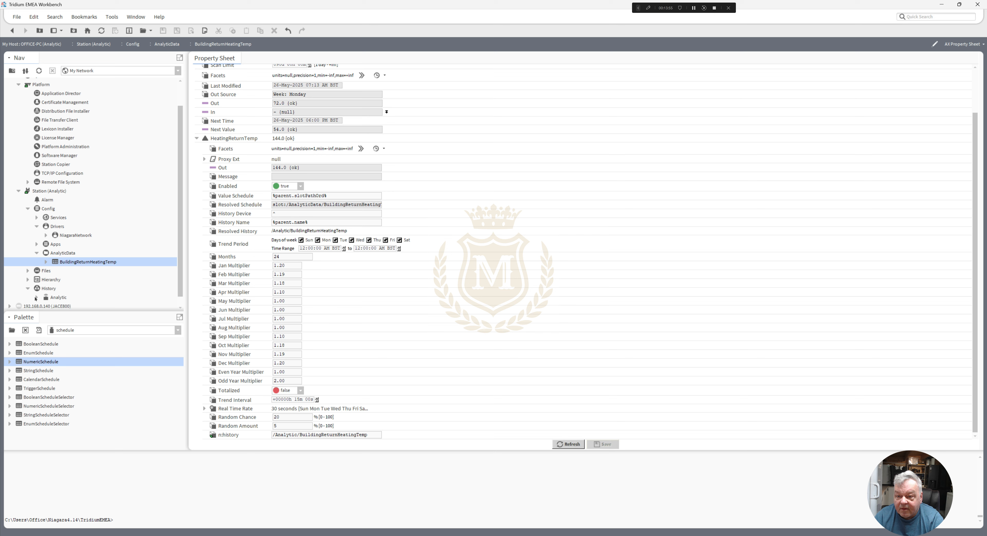
pyautogui.click(37, 299)
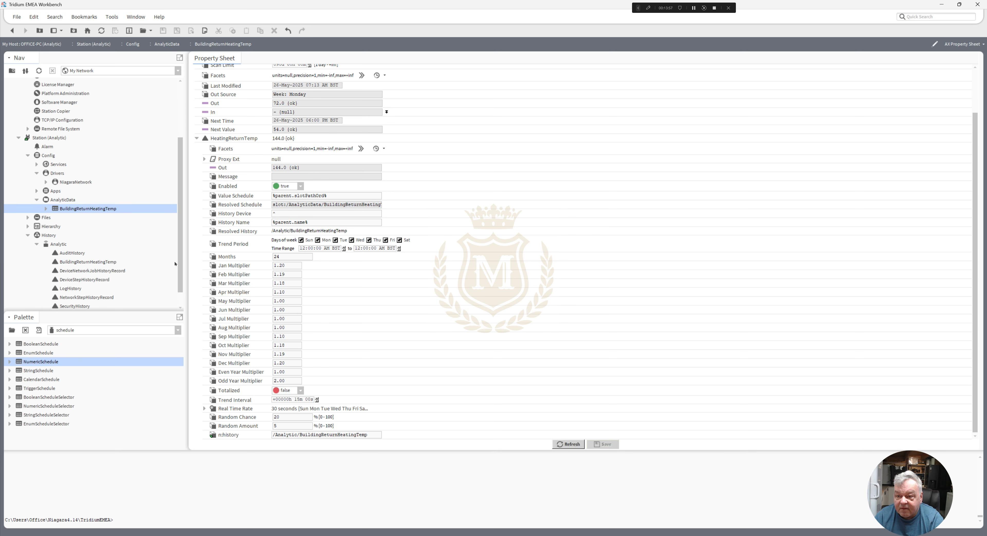
pyautogui.scroll(-2, 178, 261)
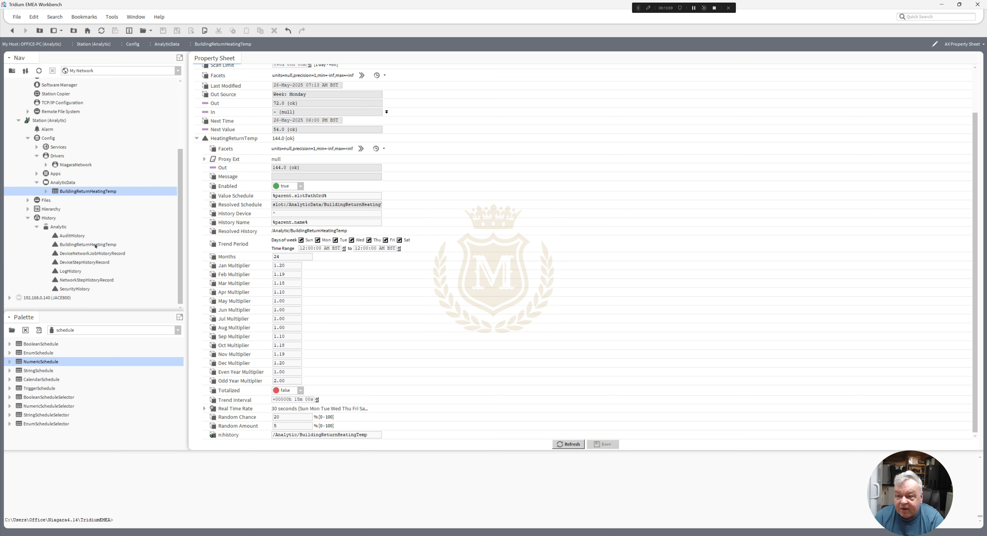
pyautogui.click(95, 246)
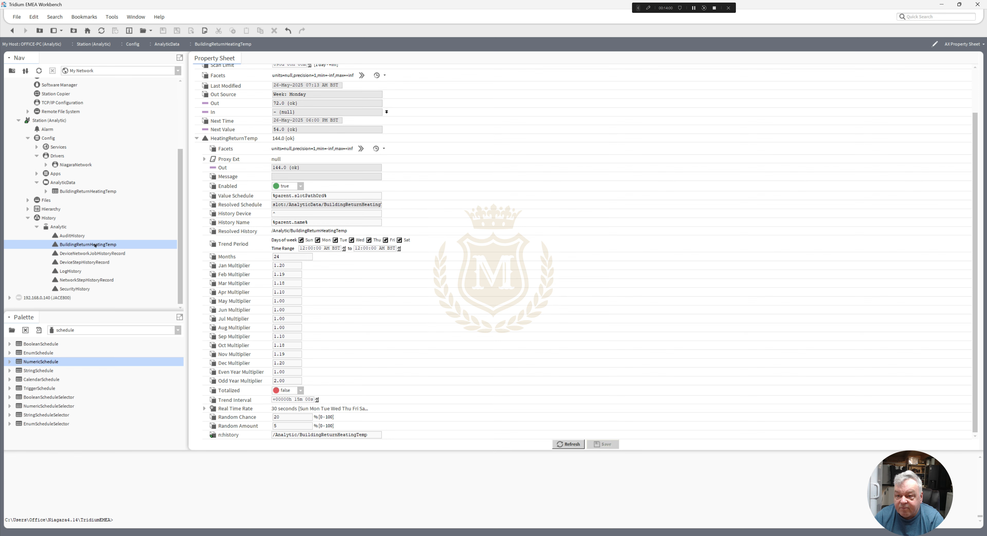
pyautogui.doubleClick(95, 246)
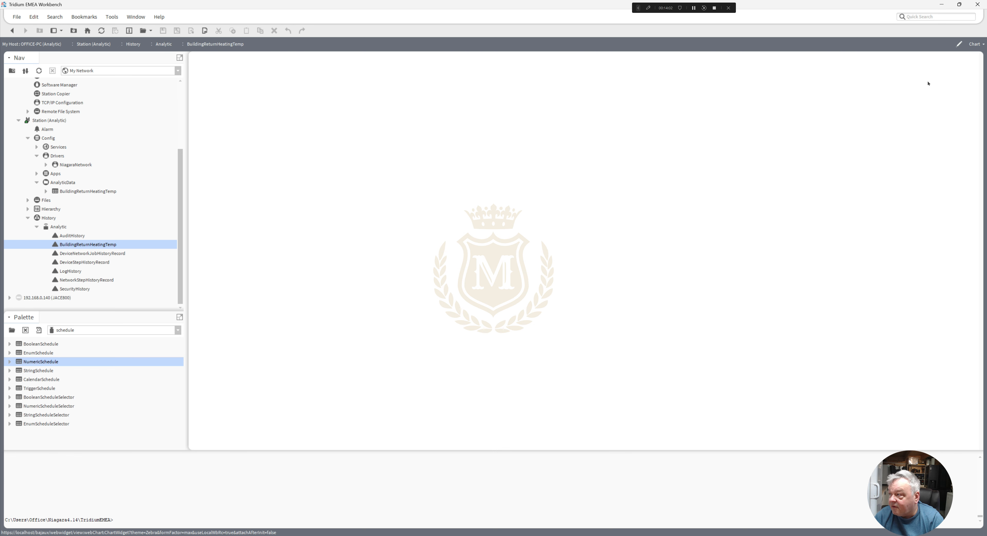
# - Show the BuildingReturnHeatingTemp history as an AX History Table for Year-To-Date and examine the generated January records
pyautogui.click(979, 45)
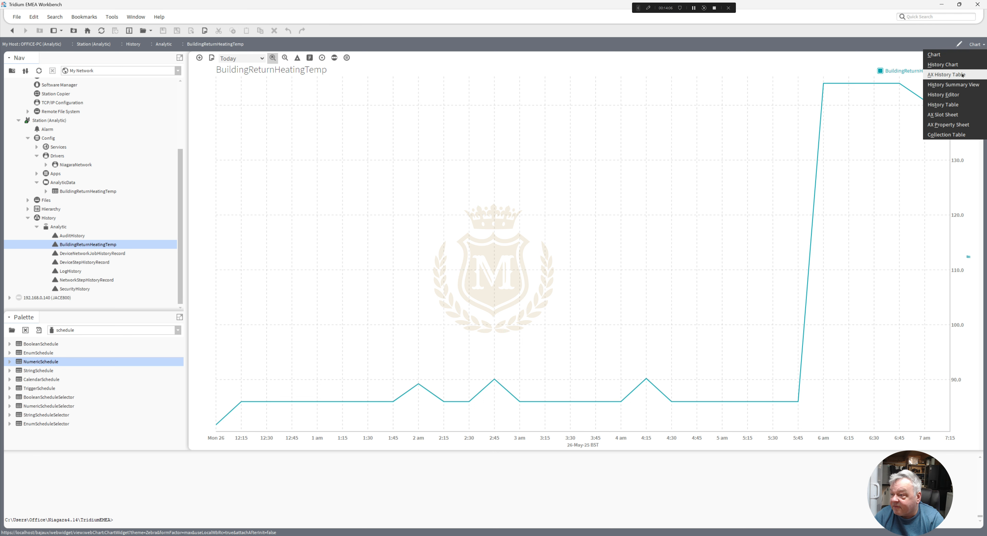
pyautogui.click(962, 76)
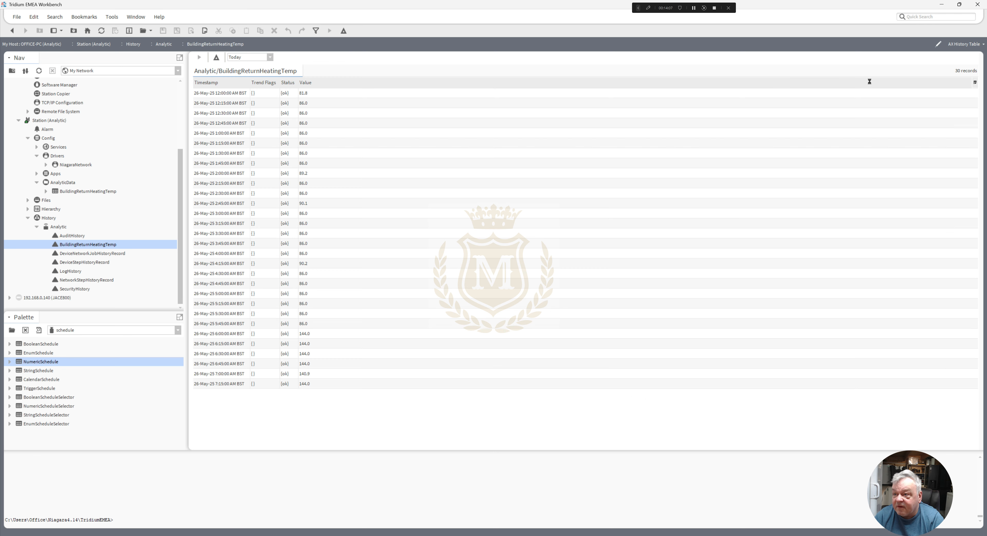
pyautogui.click(270, 57)
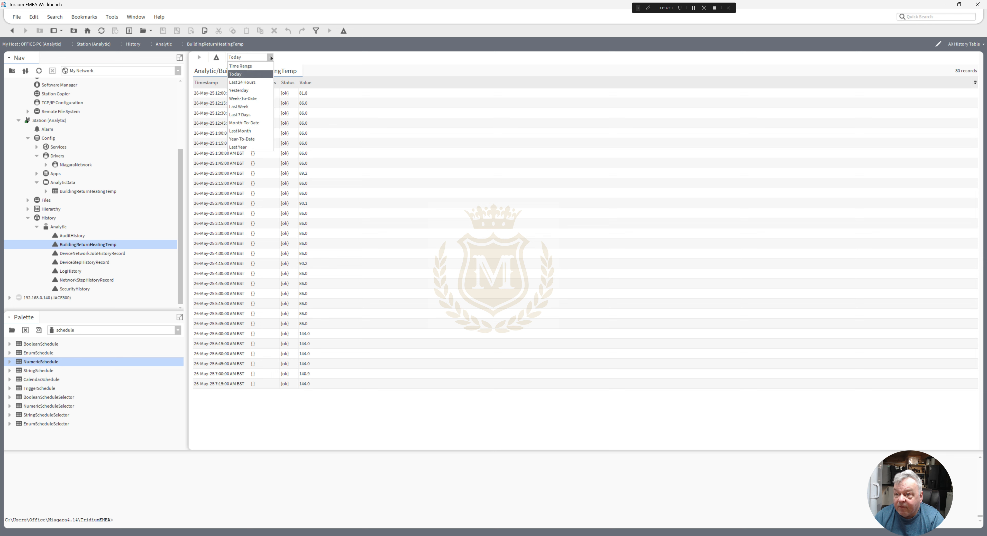
pyautogui.click(258, 139)
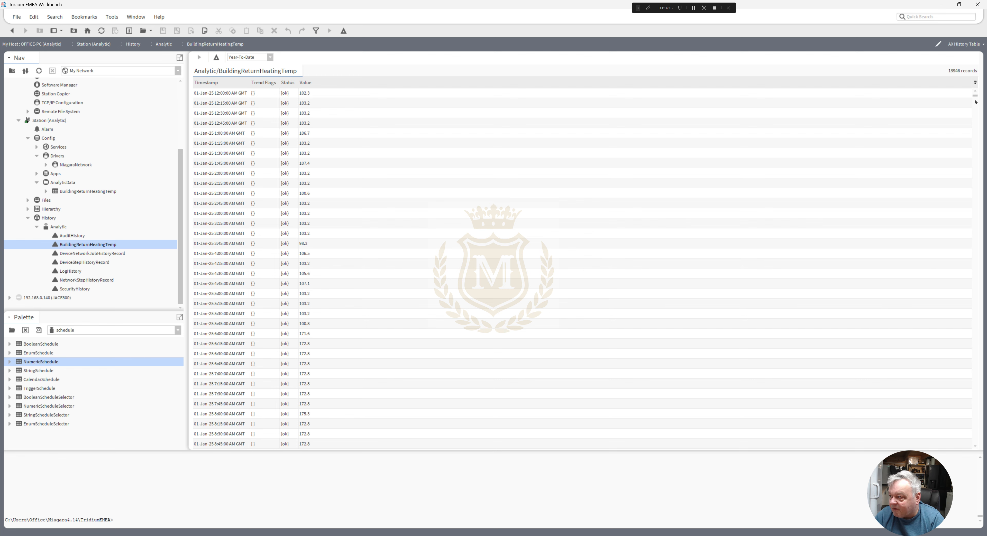
pyautogui.moveTo(976, 97); pyautogui.dragTo(708, 122)
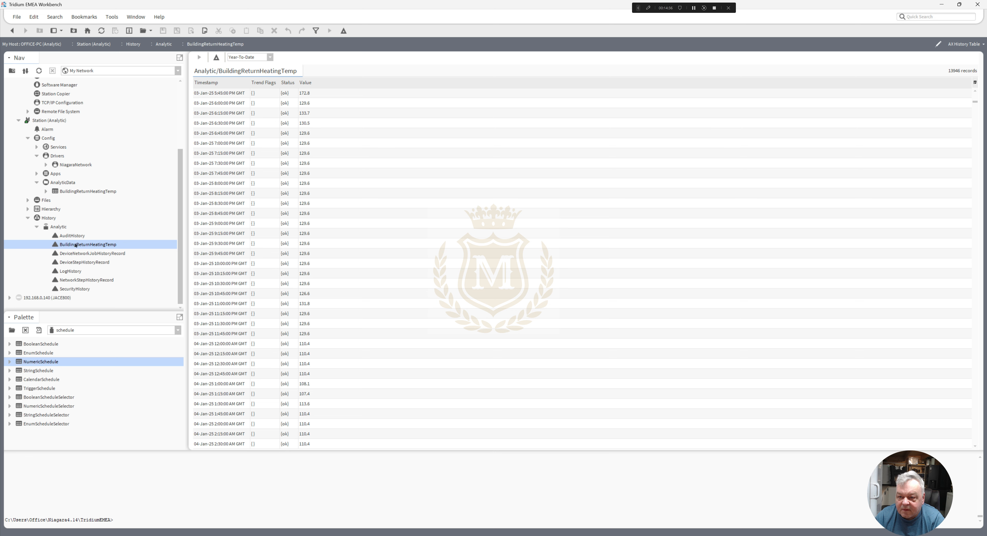
pyautogui.rightClick(74, 191)
pyautogui.moveTo(111, 194)
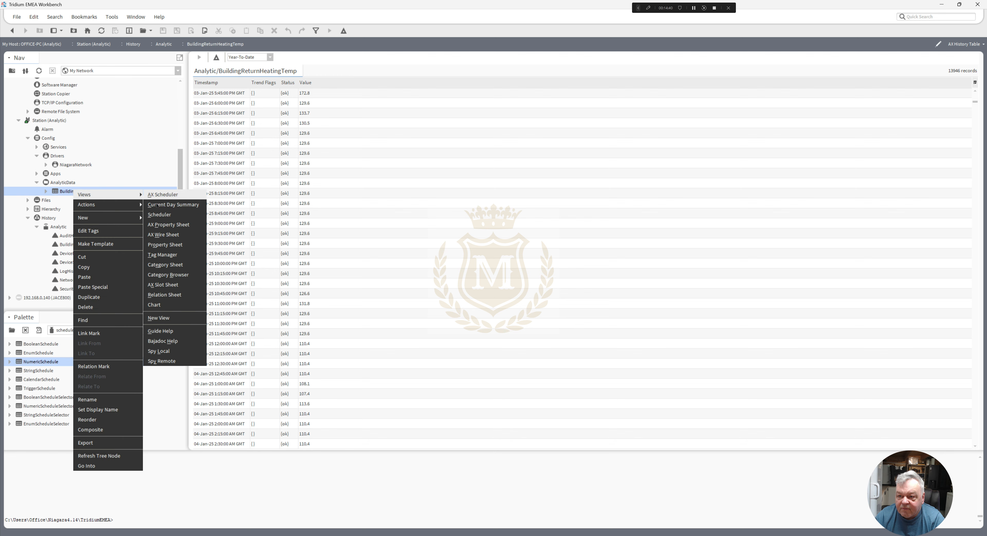
pyautogui.click(167, 195)
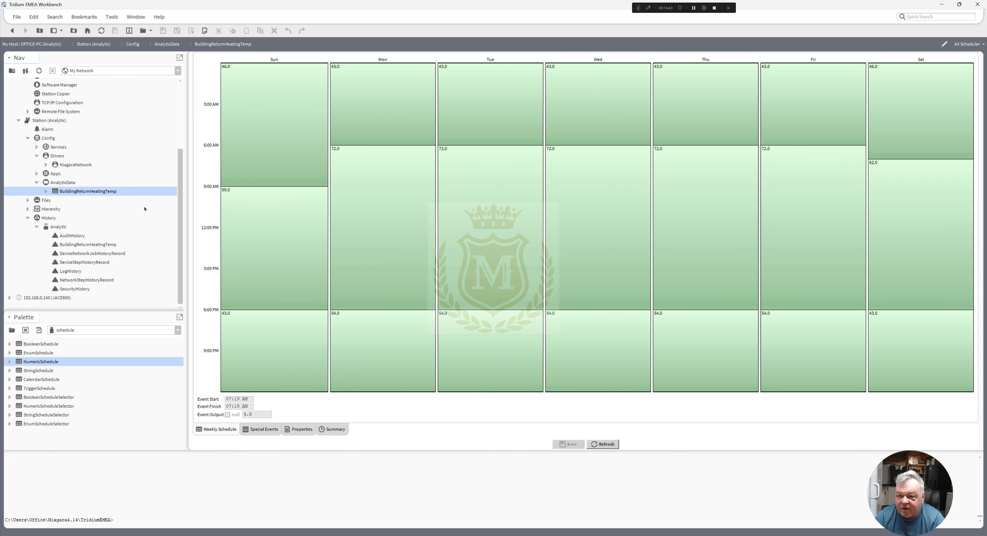
# - Open the AX Property Sheet of BuildingReturnHeatingTemp under AnalyticData, set the HeatingReturnTemp simulator's Enabled to false and save
pyautogui.rightClick(78, 192)
pyautogui.moveTo(115, 196)
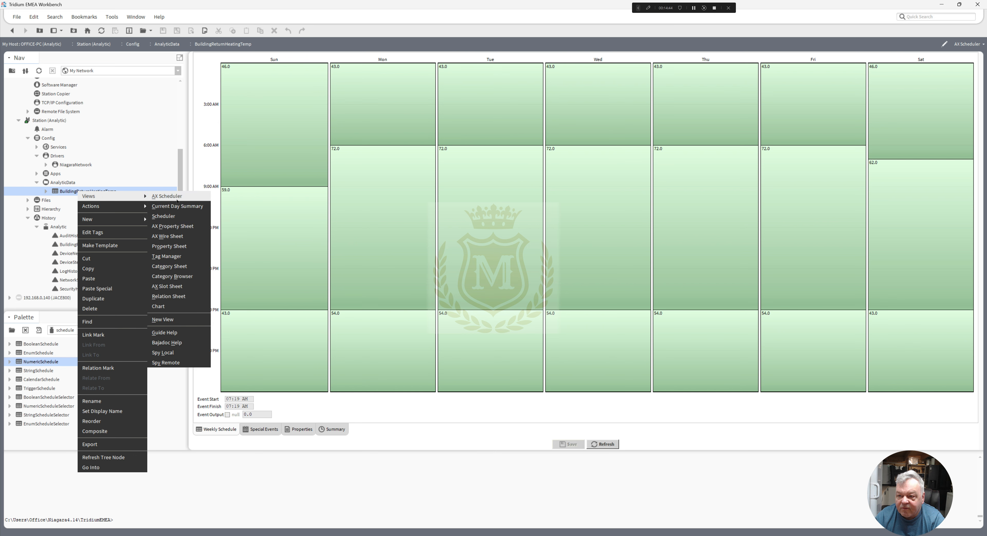
pyautogui.click(181, 226)
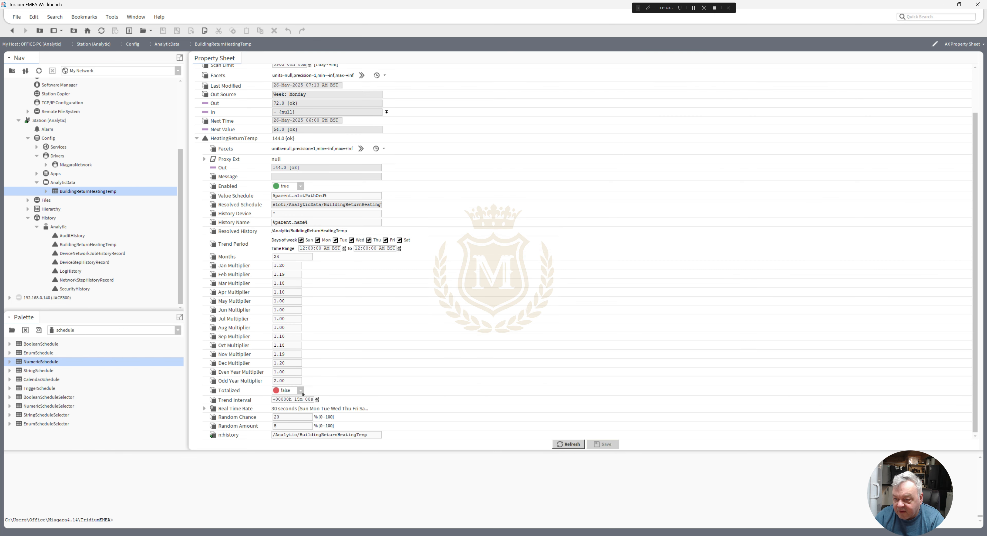
pyautogui.click(300, 187)
pyautogui.click(285, 203)
pyautogui.click(603, 445)
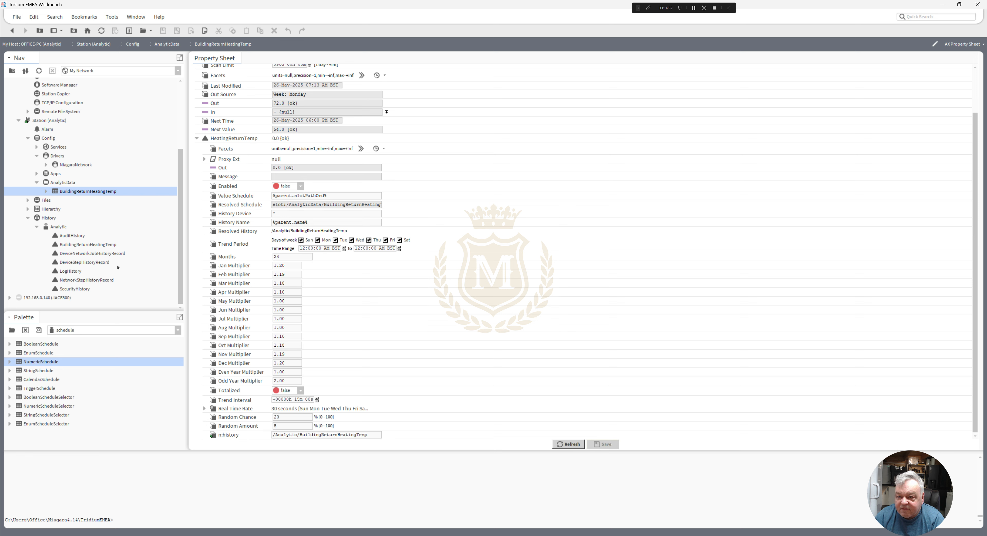
# - Open the station's History in the AX Database Maintenance view
pyautogui.doubleClick(49, 218)
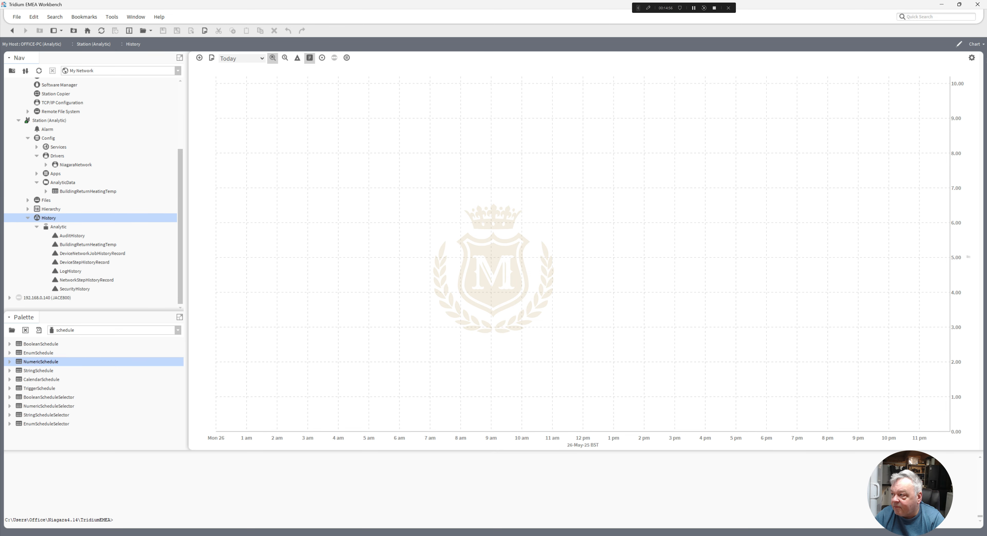
pyautogui.click(980, 45)
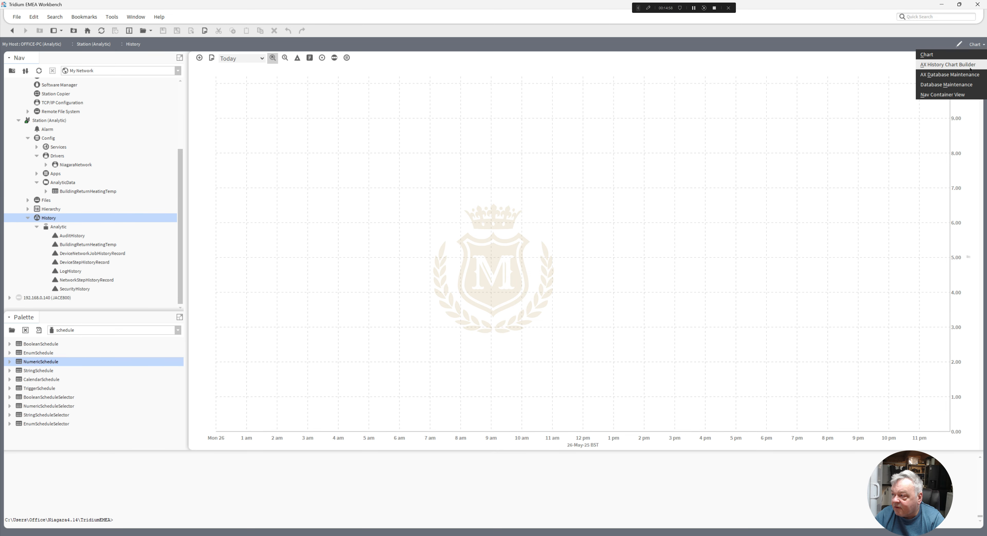
pyautogui.click(965, 75)
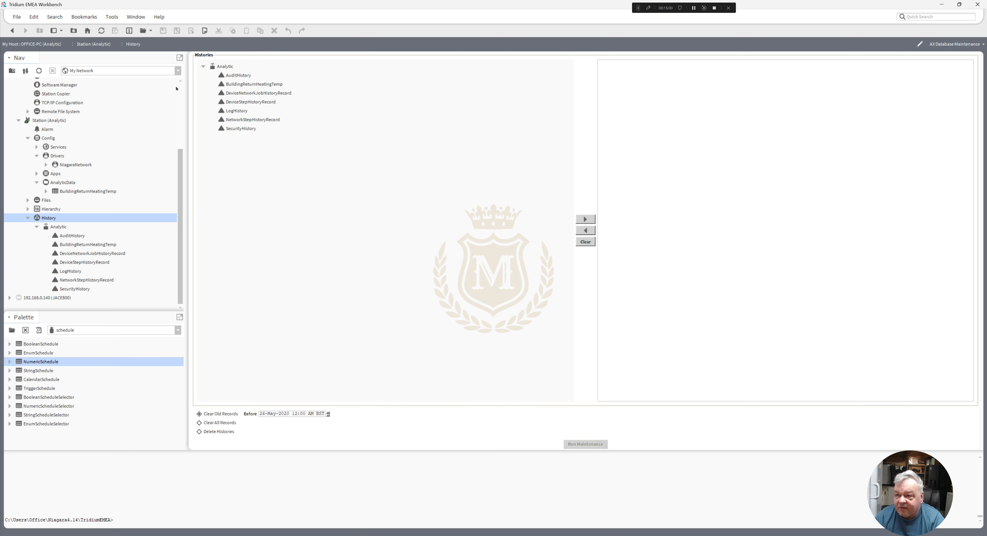
# - Run maintenance with the Delete Histories option to delete the BuildingReturnHeatingTemp history
pyautogui.click(259, 83)
pyautogui.click(585, 219)
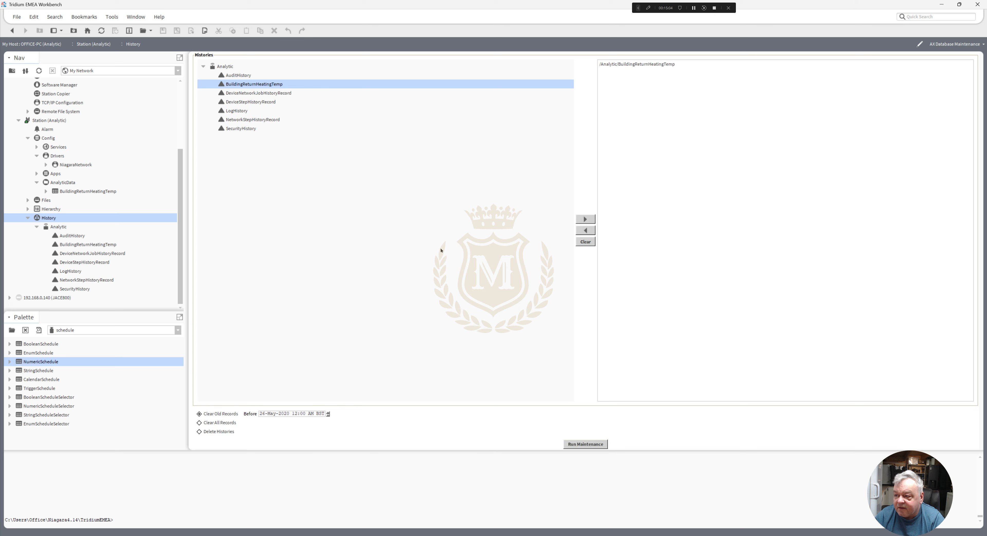
pyautogui.click(218, 432)
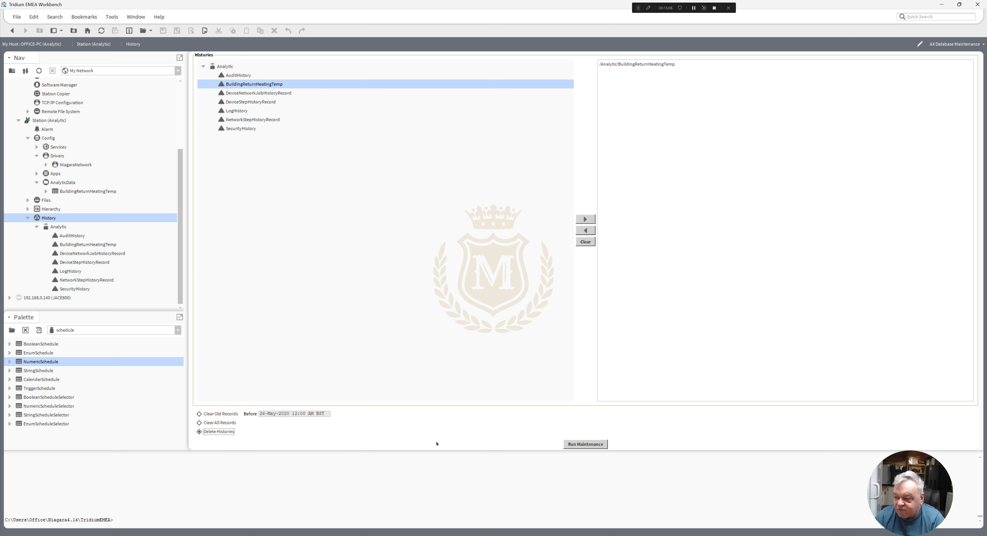
pyautogui.click(582, 445)
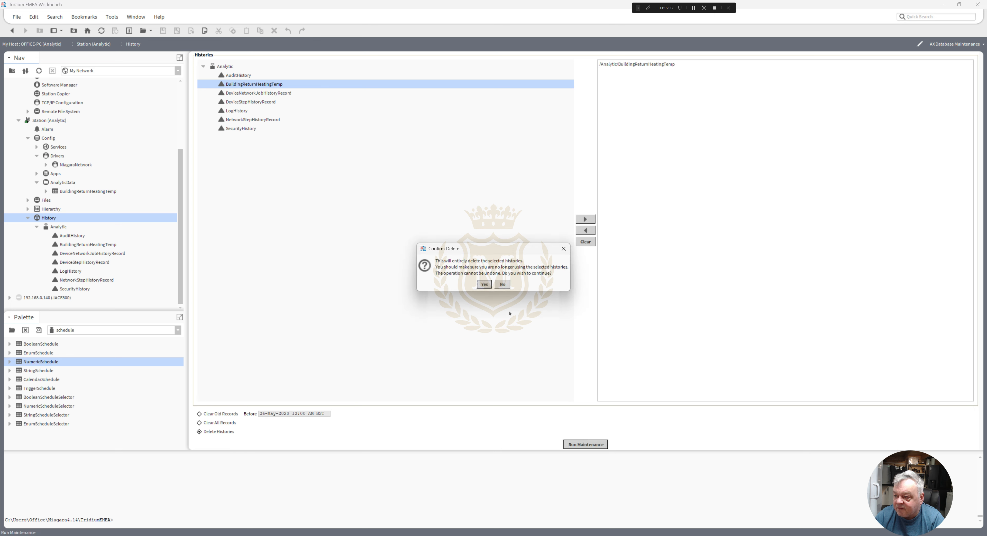
pyautogui.click(483, 284)
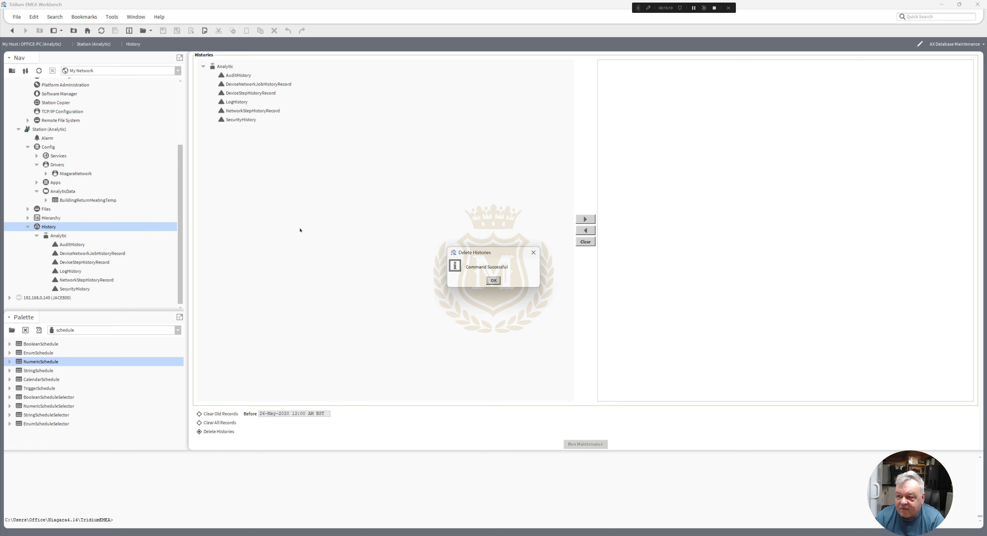
pyautogui.click(494, 281)
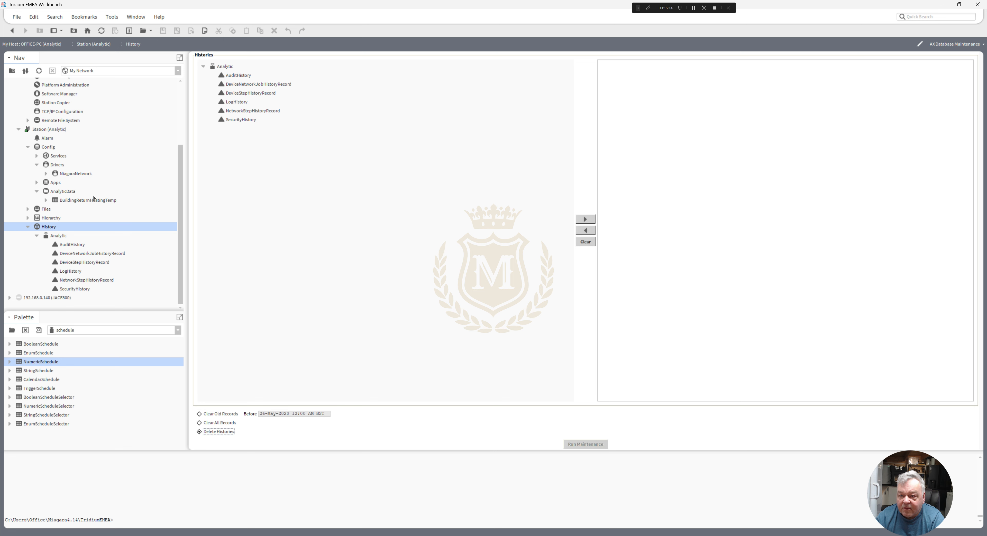
# - Return to the BuildingReturnHeatingTemp property sheet and set HeatingReturnTemp's Jan, Feb and Mar Multipliers to 1 and Apr Multiplier to .8
pyautogui.click(10, 32)
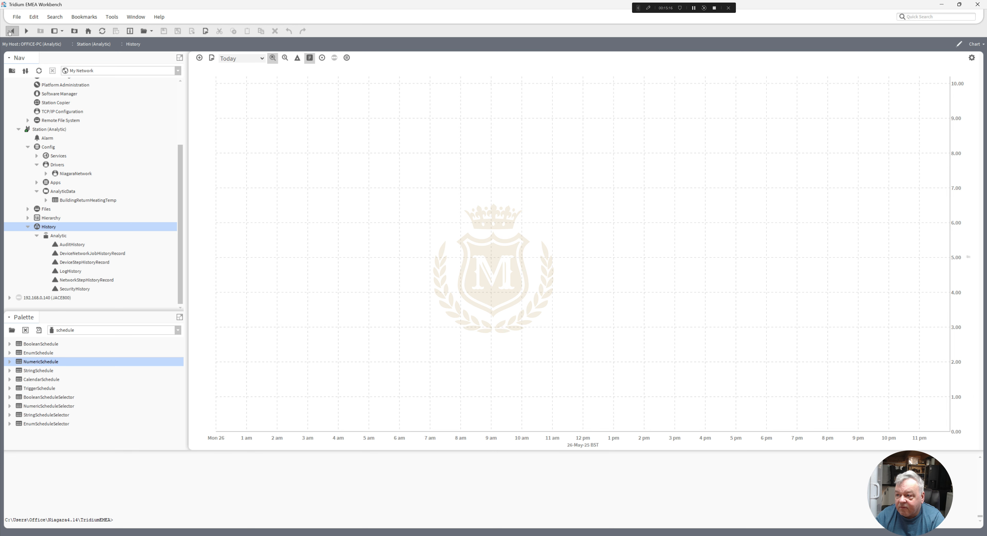
pyautogui.click(10, 32)
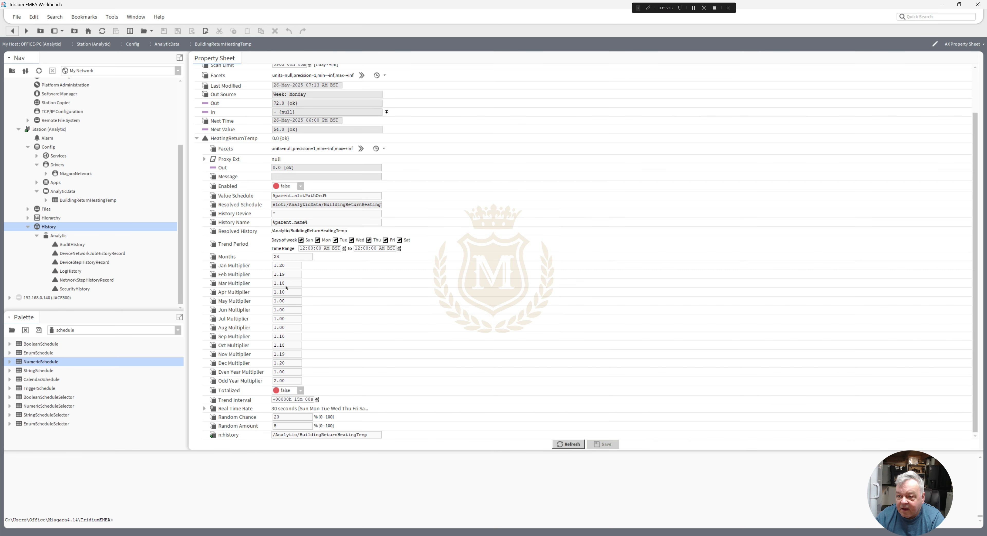
pyautogui.doubleClick(290, 266)
pyautogui.write('1')
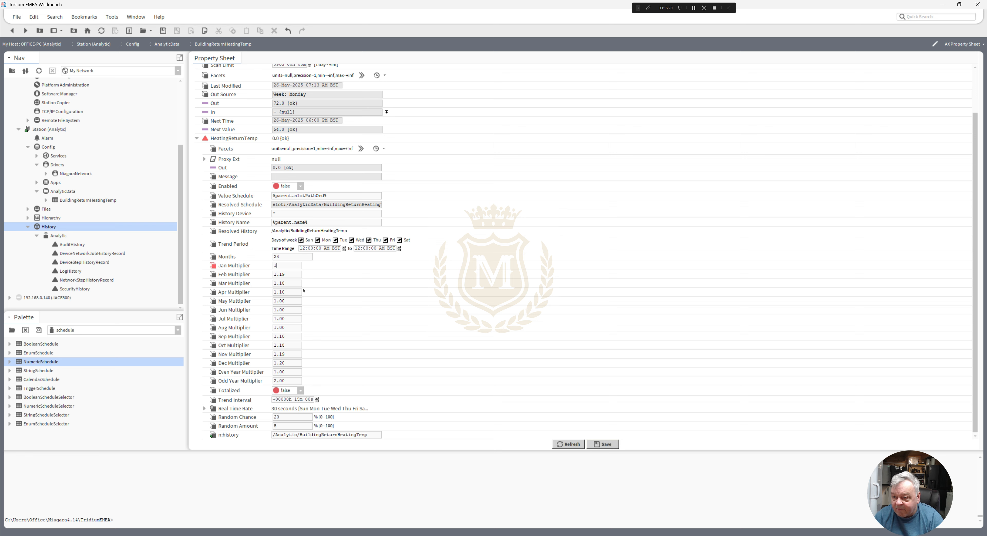
pyautogui.doubleClick(289, 275)
pyautogui.write('1')
pyautogui.doubleClick(290, 283)
pyautogui.write('1')
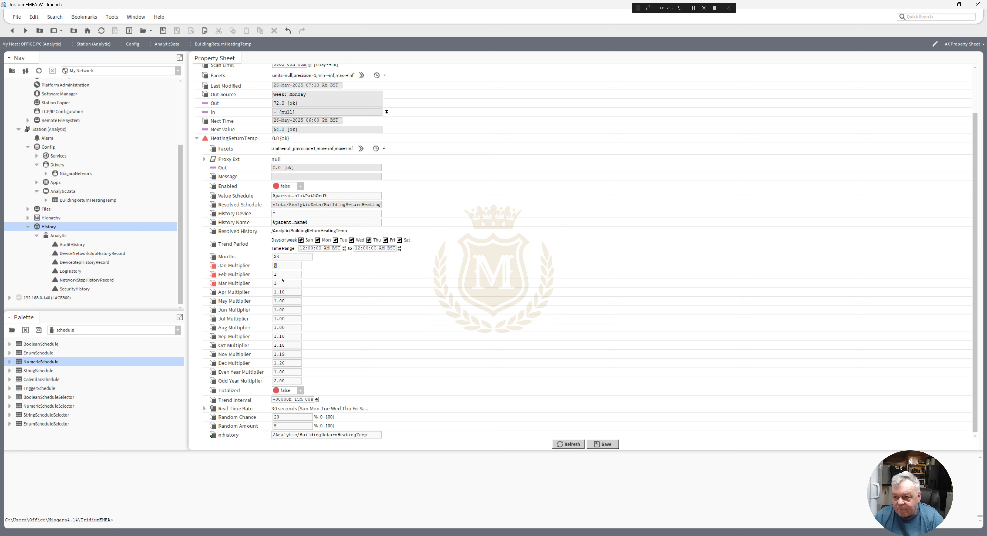
pyautogui.doubleClick(286, 292)
pyautogui.write('1')
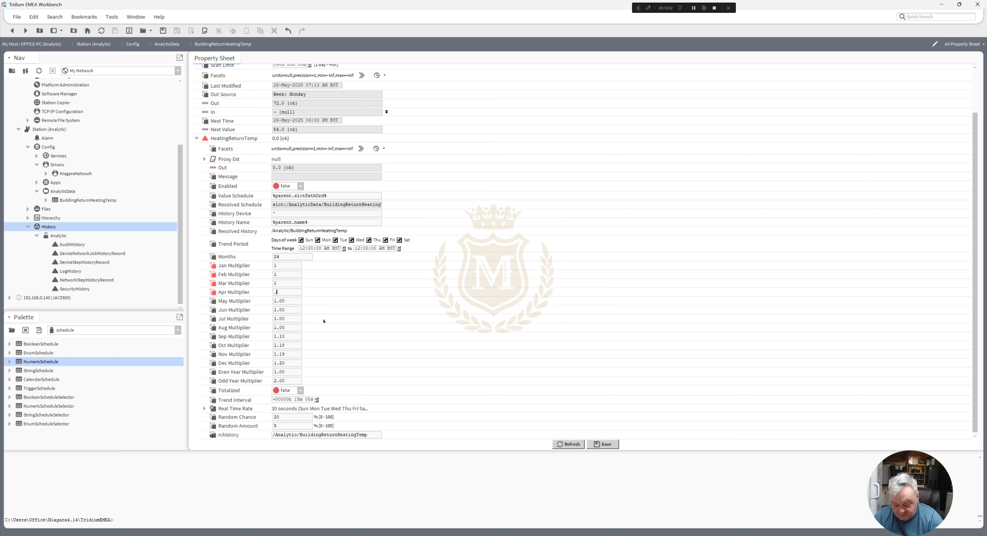
# - Set the May Multiplier to .7, Jun to .6, Jul to .5 and Aug to .6
pyautogui.doubleClick(287, 300)
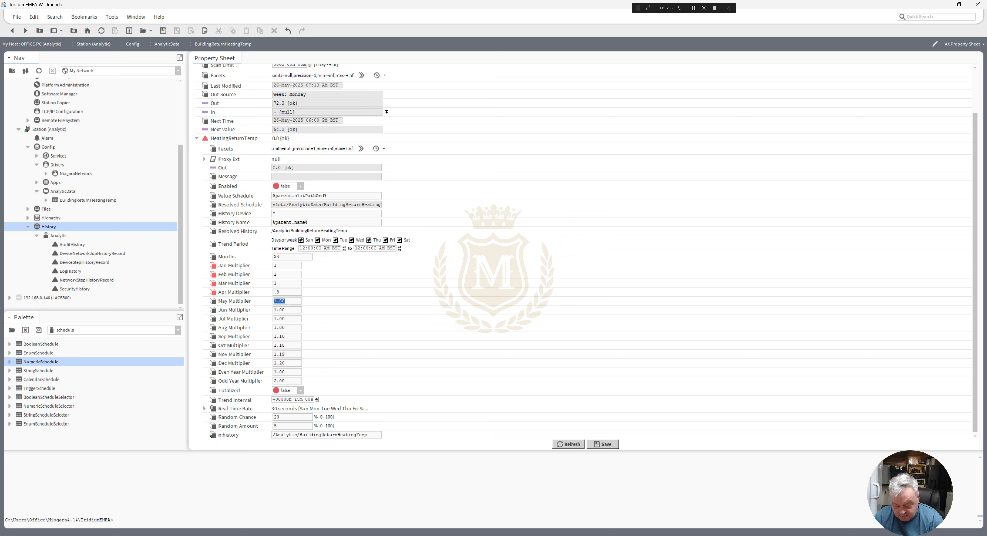
pyautogui.write('.7')
pyautogui.press('Tab')
pyautogui.write('.')
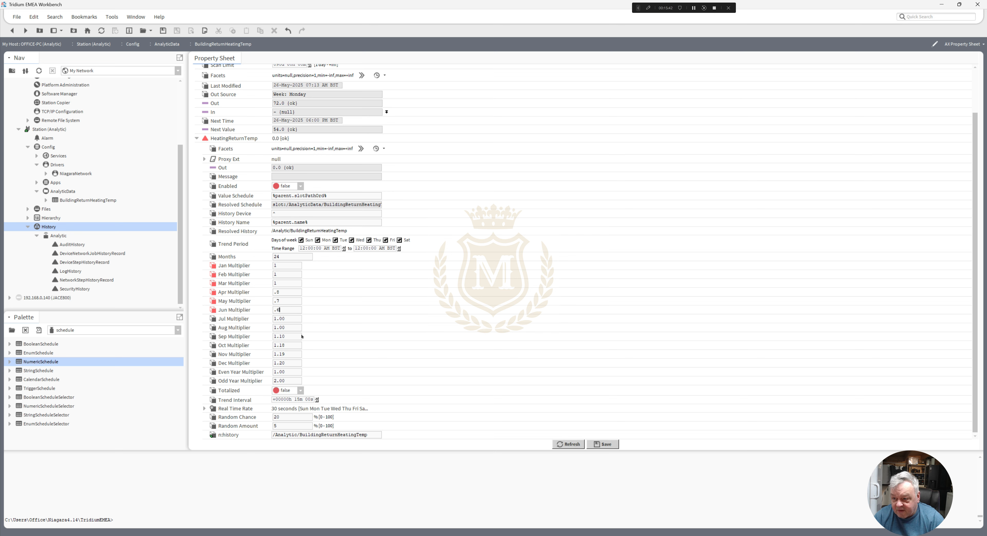
pyautogui.doubleClick(289, 318)
pyautogui.write('.5')
pyautogui.doubleClick(282, 327)
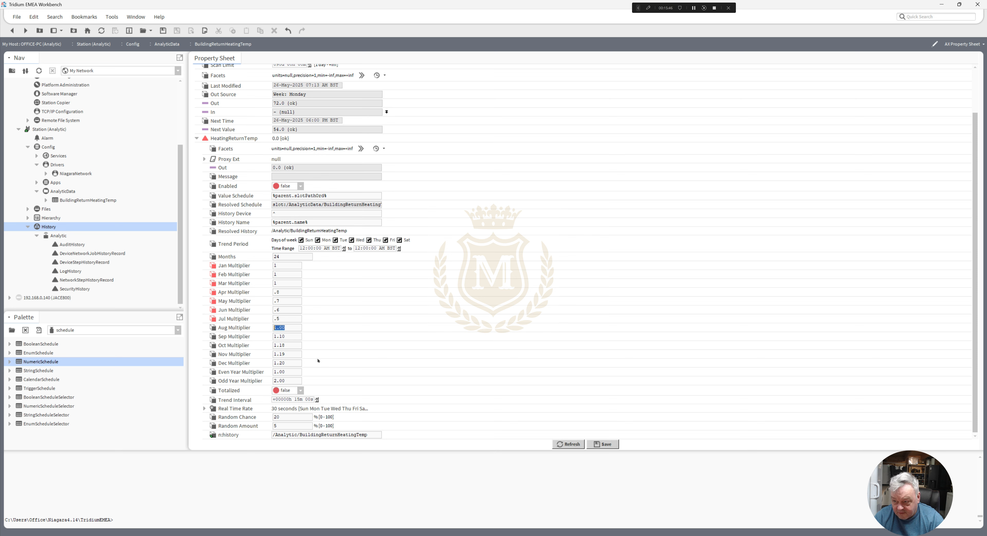
pyautogui.write('.6')
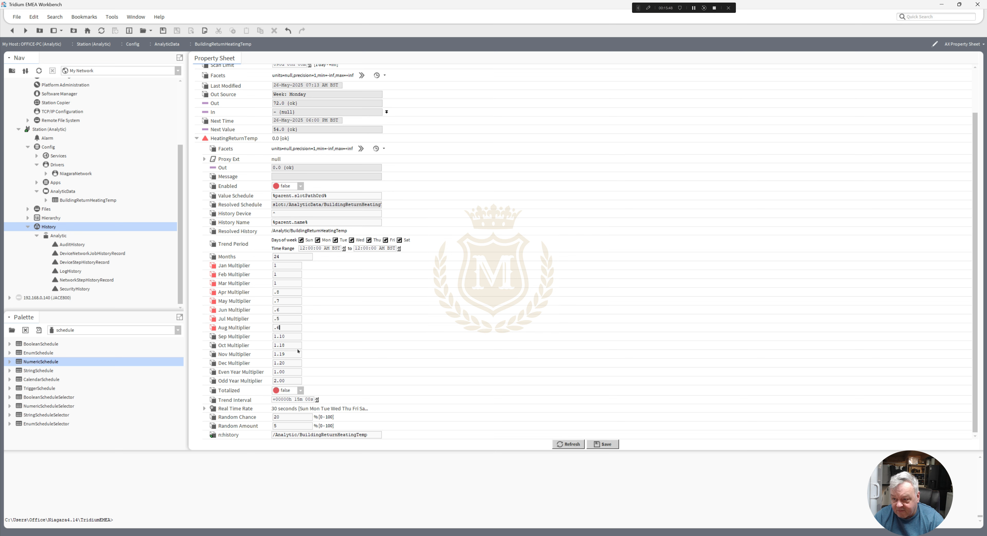
# - Set the Sep Multiplier to .7, Oct to .8, and Nov and Dec to 1, and save the simulator's properties
pyautogui.doubleClick(282, 336)
pyautogui.write('.7')
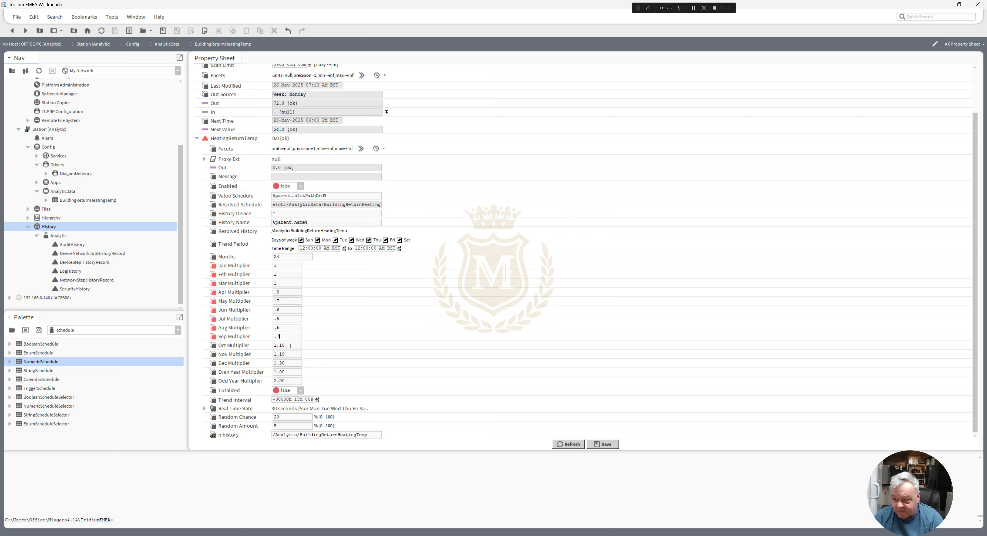
pyautogui.doubleClick(290, 346)
pyautogui.write('.')
pyautogui.doubleClick(289, 353)
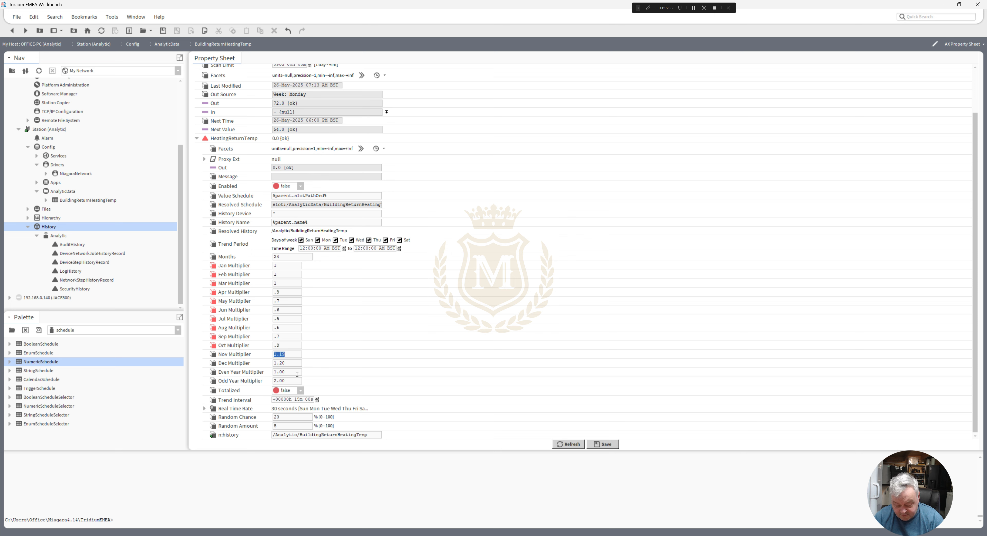
pyautogui.write('1')
pyautogui.doubleClick(287, 363)
pyautogui.write('1')
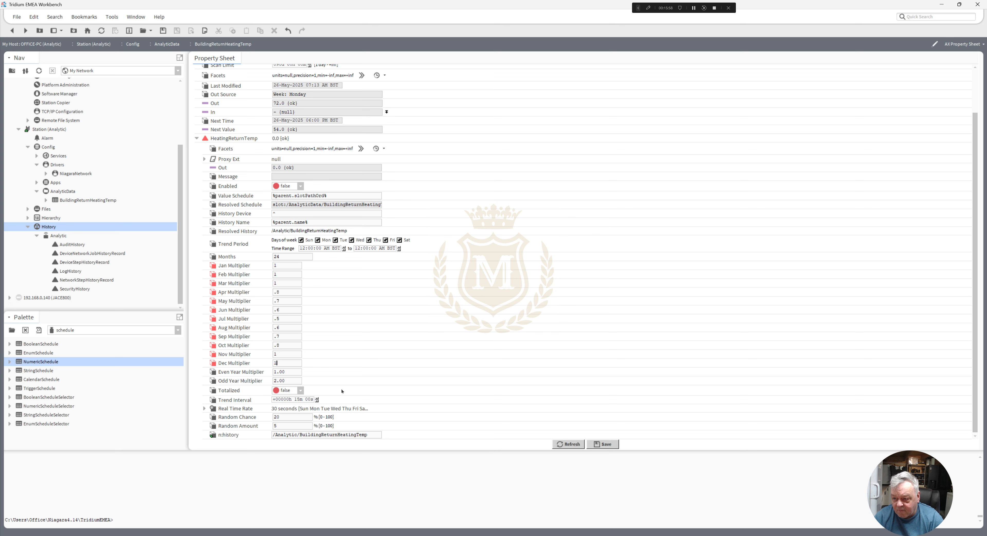
pyautogui.click(603, 444)
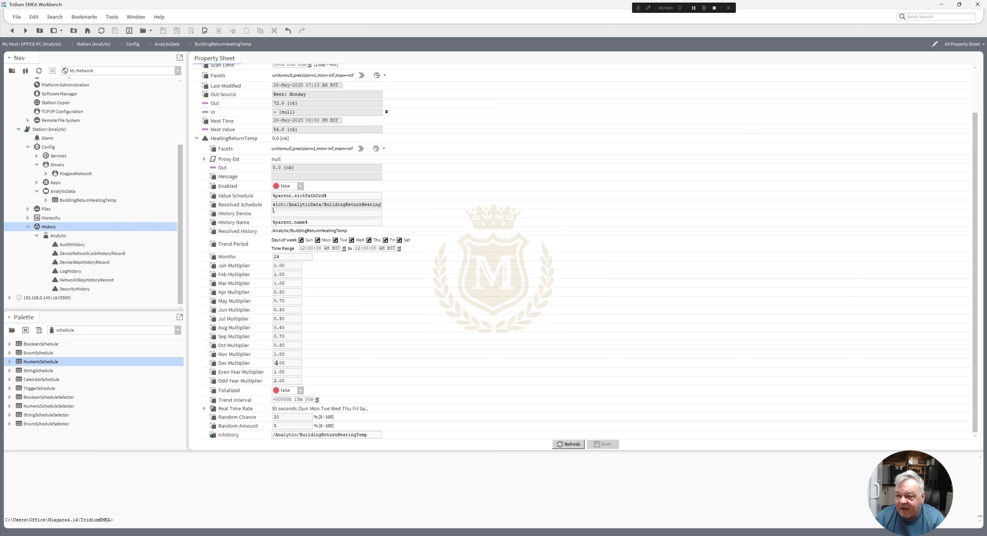
# - Set the HeatingReturnTemp simulator's Enabled to true and save
pyautogui.click(301, 186)
pyautogui.click(285, 194)
pyautogui.click(603, 443)
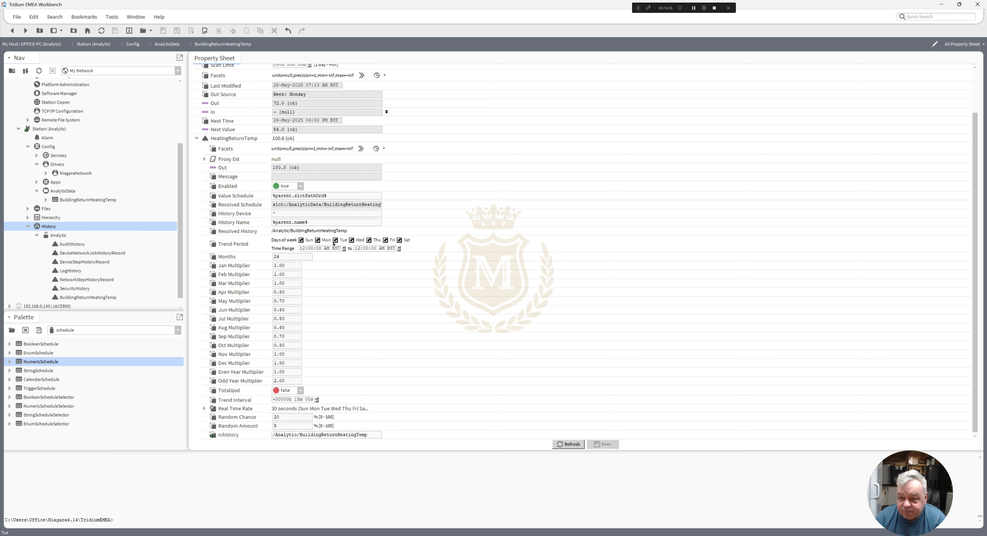
# - Open the regenerated BuildingReturnHeatingTemp history as an AX History Table for Year-To-Date and examine its January and February values
pyautogui.click(72, 298)
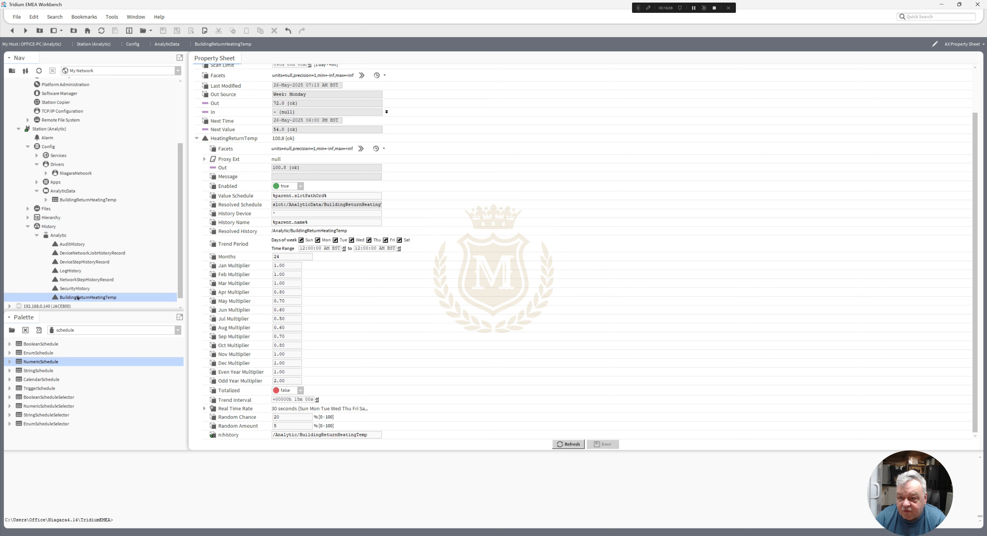
pyautogui.doubleClick(77, 298)
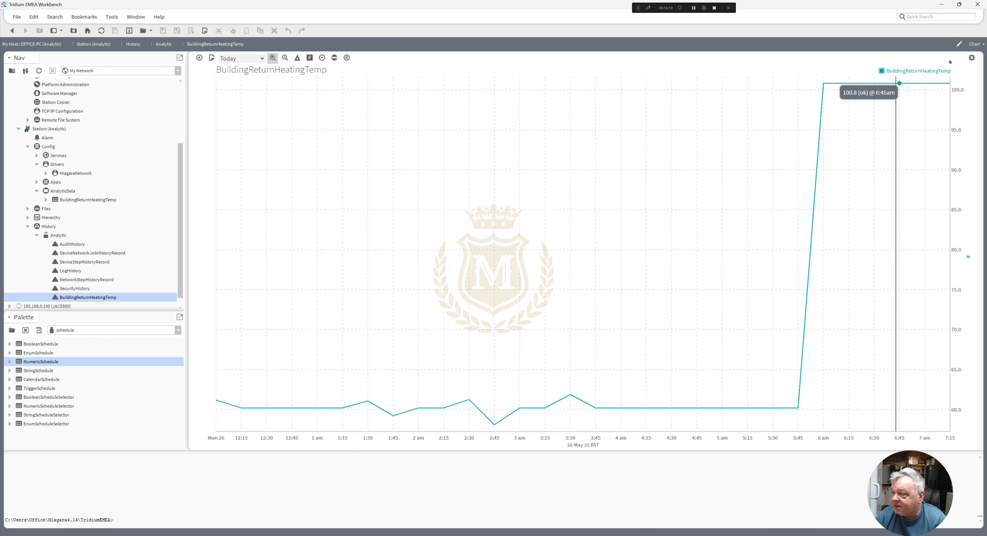
pyautogui.click(981, 44)
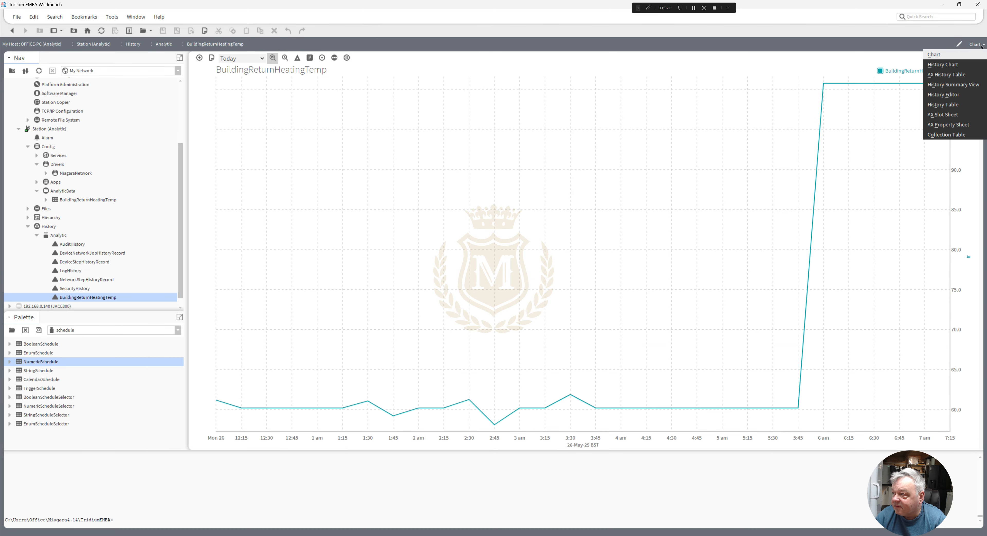
pyautogui.click(958, 77)
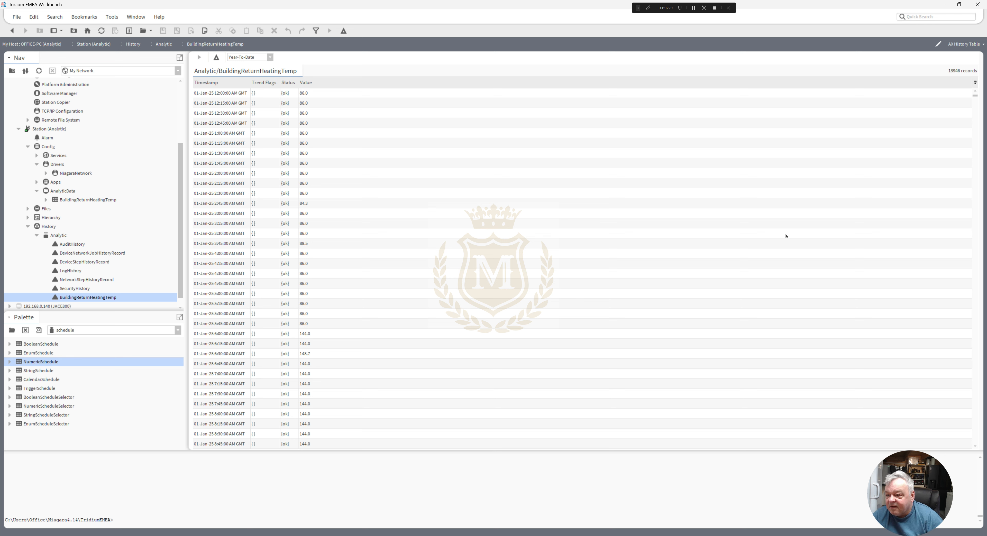
pyautogui.click(297, 334)
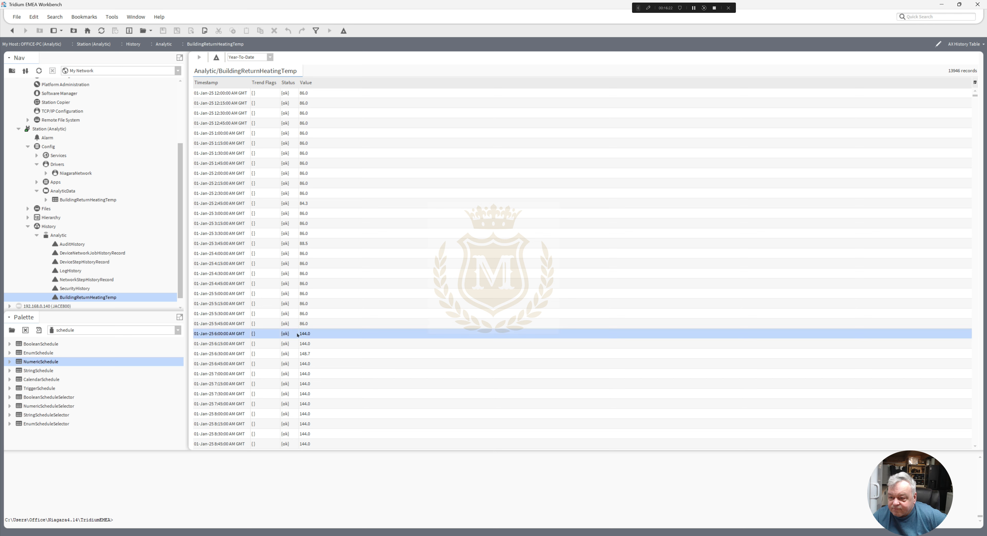
pyautogui.moveTo(975, 96); pyautogui.dragTo(980, 444)
pyautogui.moveTo(967, 403); pyautogui.dragTo(957, 223)
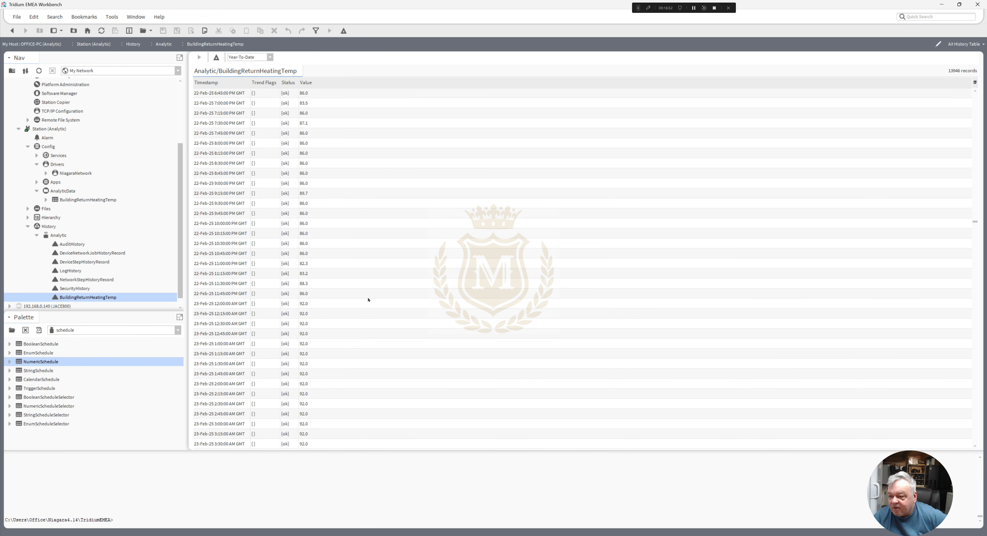
# - Return to the BuildingReturnHeatingTemp property sheet, set HeatingReturnTemp's Enabled to false and save
pyautogui.click(12, 30)
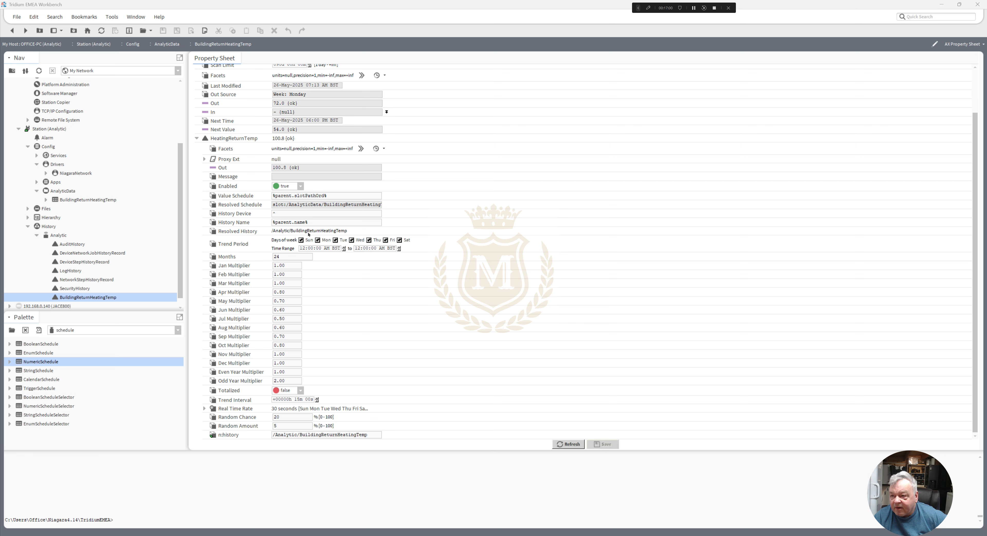
pyautogui.click(301, 187)
pyautogui.click(295, 195)
pyautogui.click(601, 445)
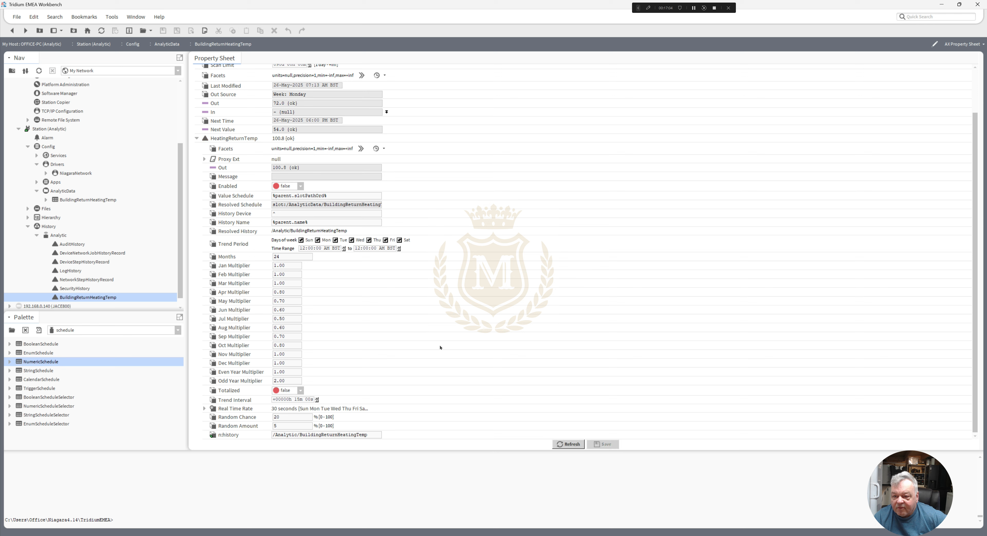
# - Show the station's History in the AX Database Maintenance view
pyautogui.moveTo(180, 228); pyautogui.dragTo(180, 240)
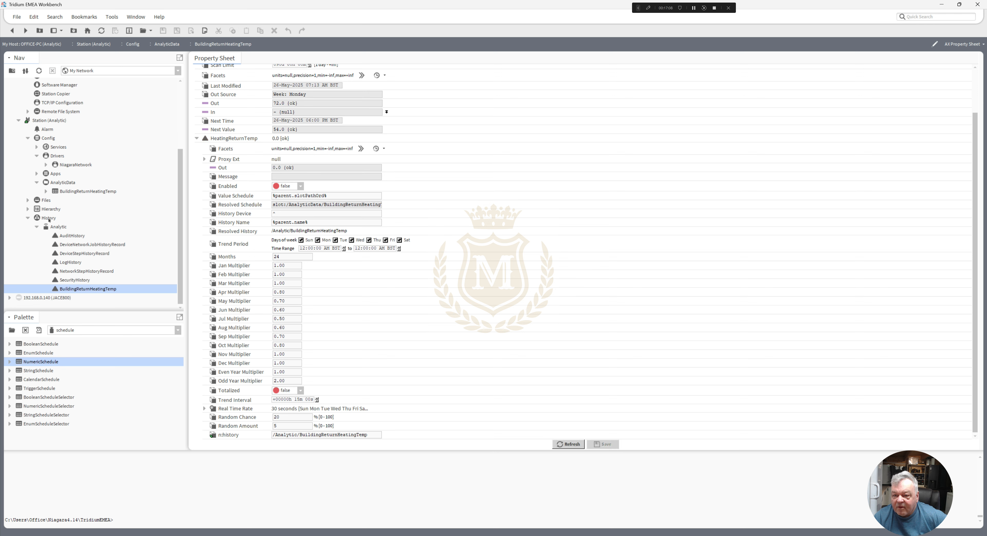
pyautogui.doubleClick(57, 221)
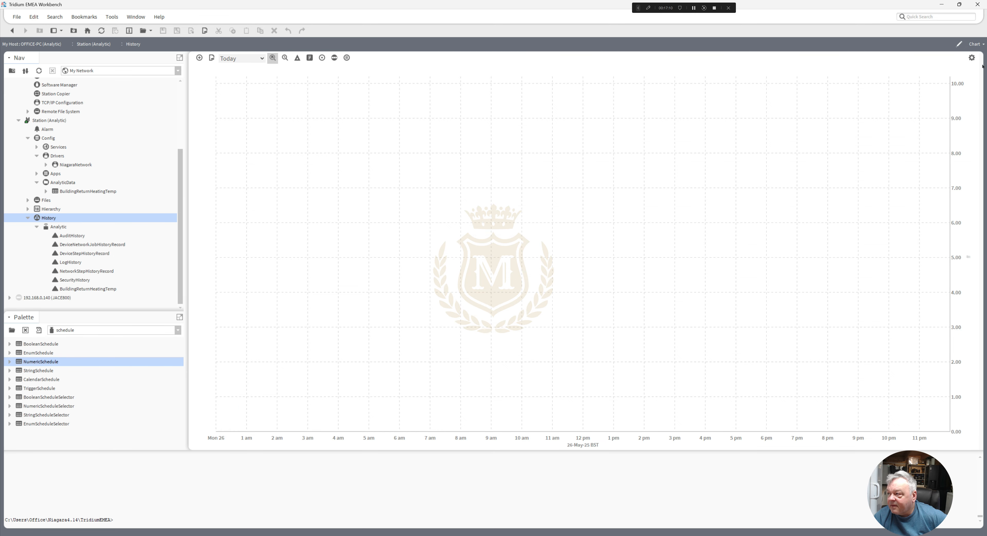
pyautogui.click(981, 46)
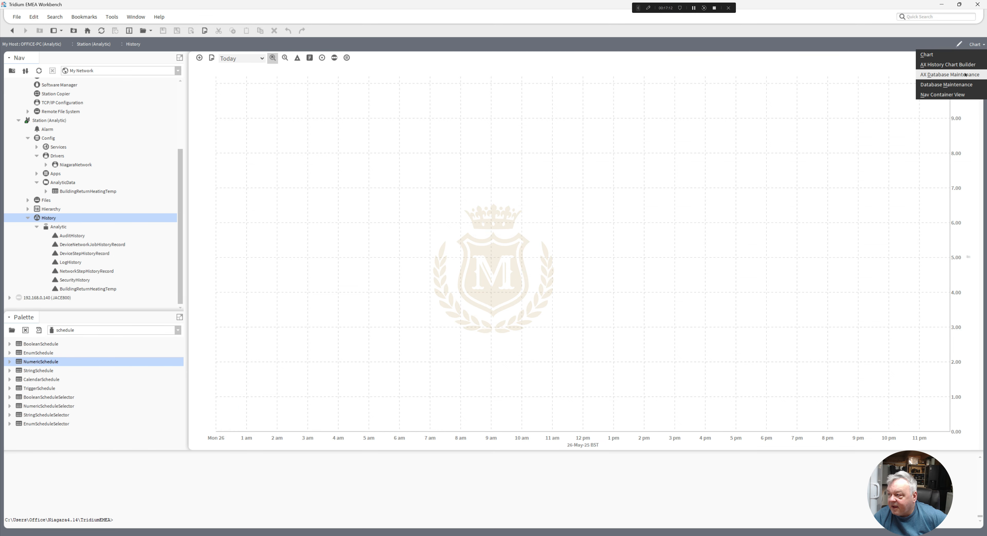
pyautogui.click(954, 74)
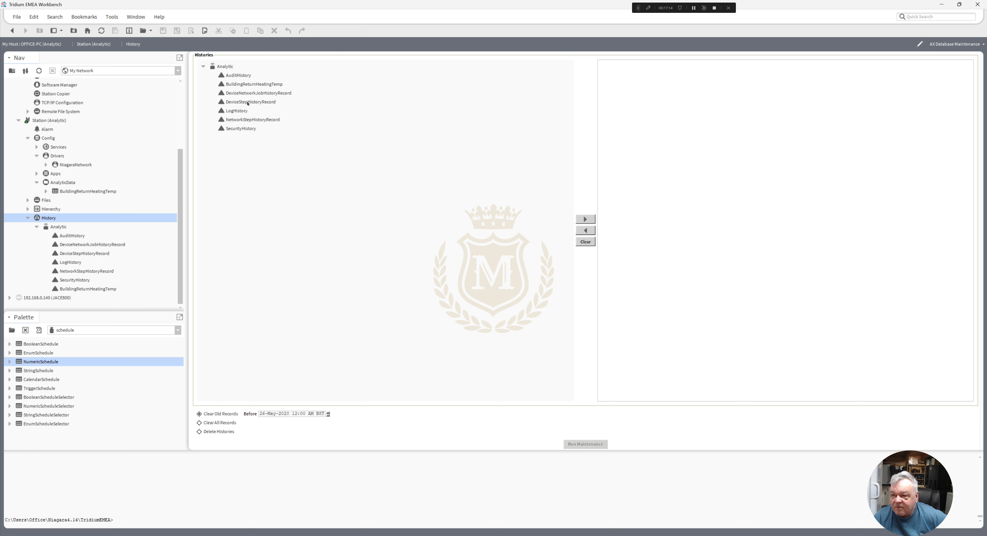
# - Delete the regenerated BuildingReturnHeatingTemp history using the Delete Histories maintenance option and leave the maintenance view
pyautogui.click(236, 85)
pyautogui.click(580, 219)
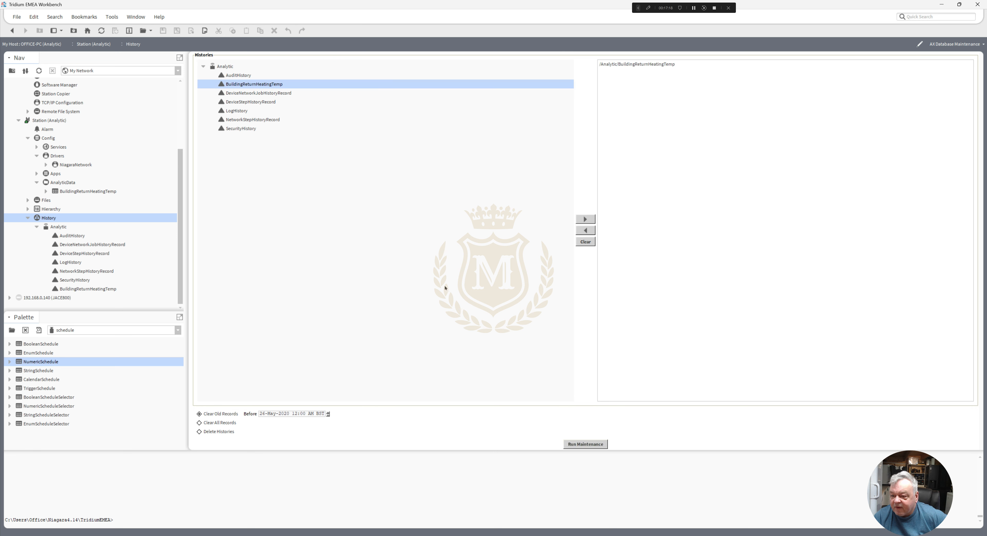
pyautogui.click(226, 431)
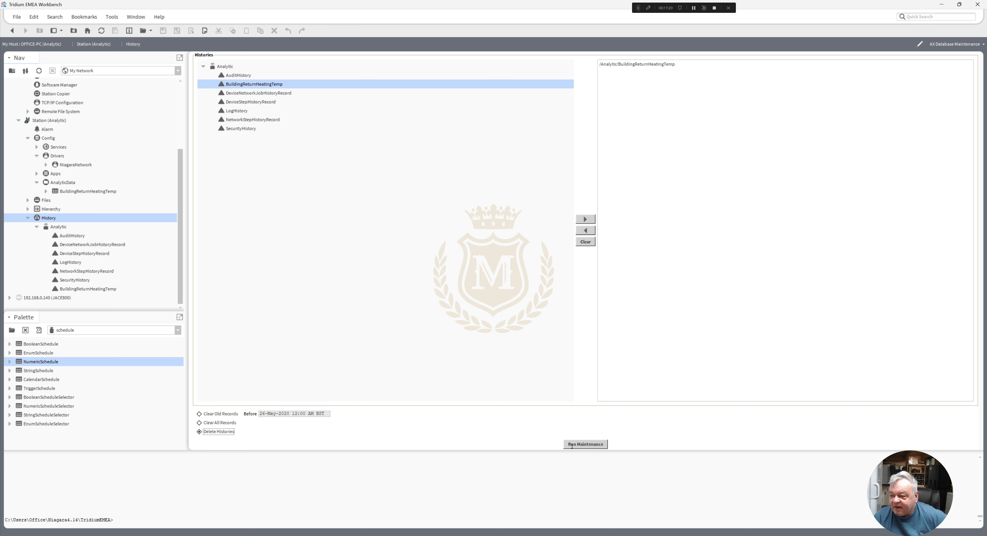
pyautogui.click(583, 444)
pyautogui.click(485, 284)
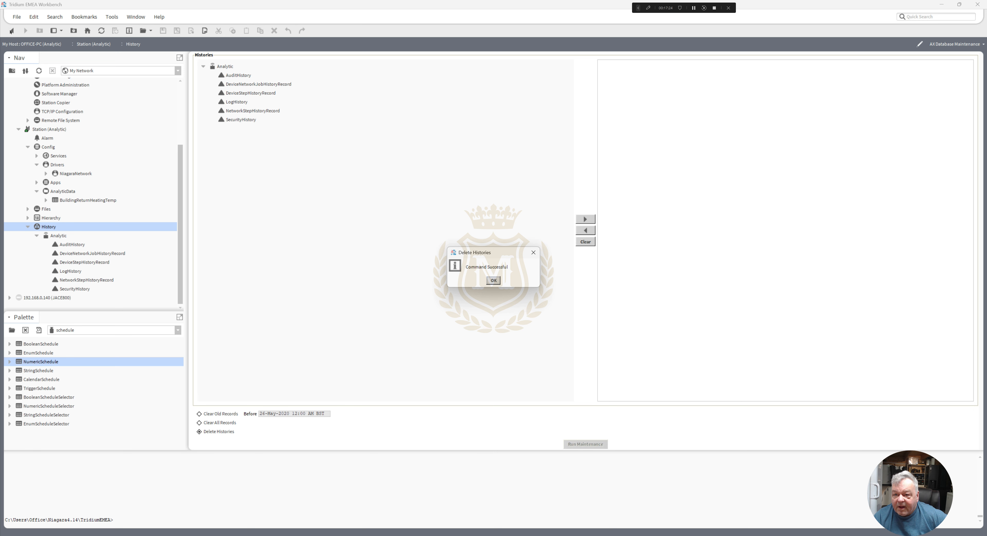
pyautogui.click(494, 280)
pyautogui.click(12, 31)
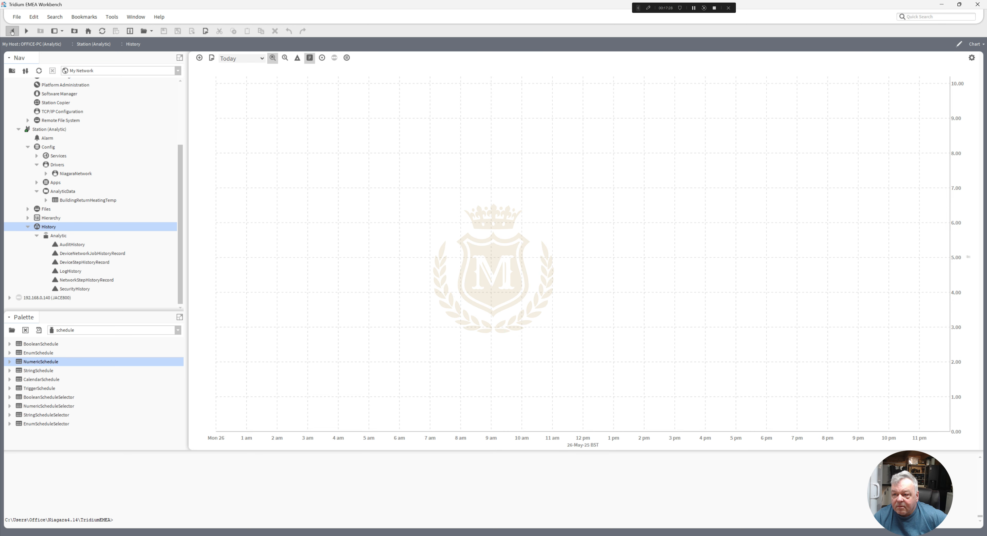
# - Review the Sunday events of BuildingReturnHeatingTemp in the AX Scheduler and return to its property sheet
pyautogui.click(12, 31)
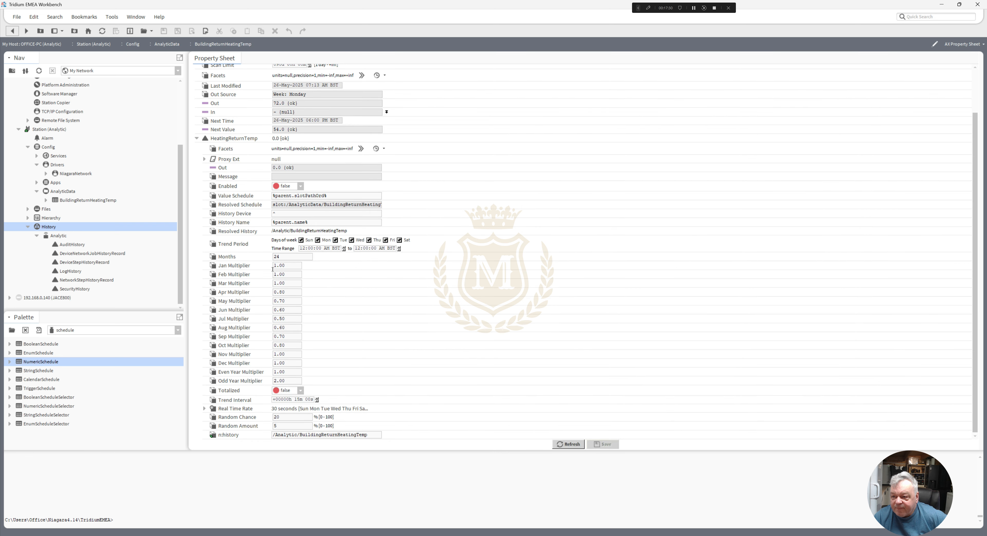
pyautogui.doubleClick(291, 263)
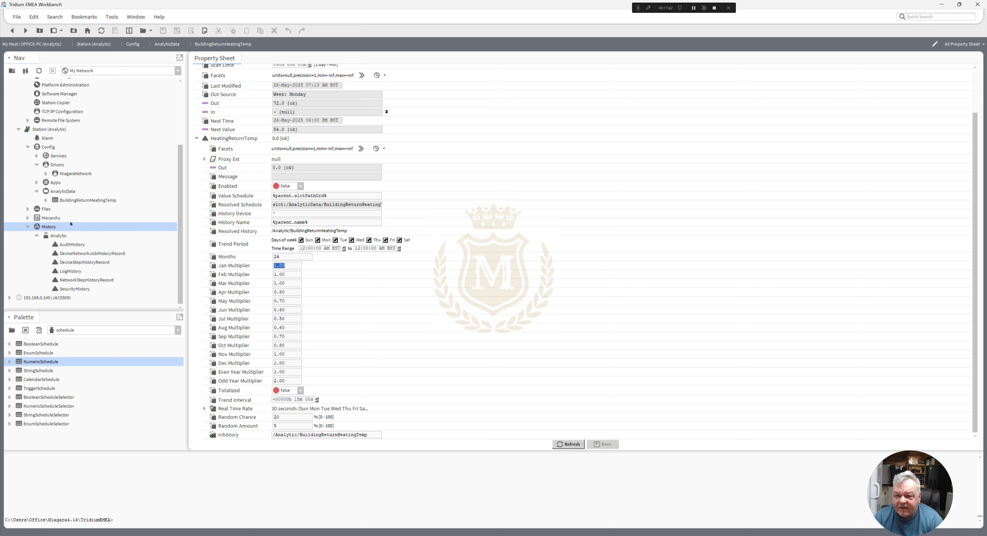
pyautogui.rightClick(68, 202)
pyautogui.moveTo(88, 204)
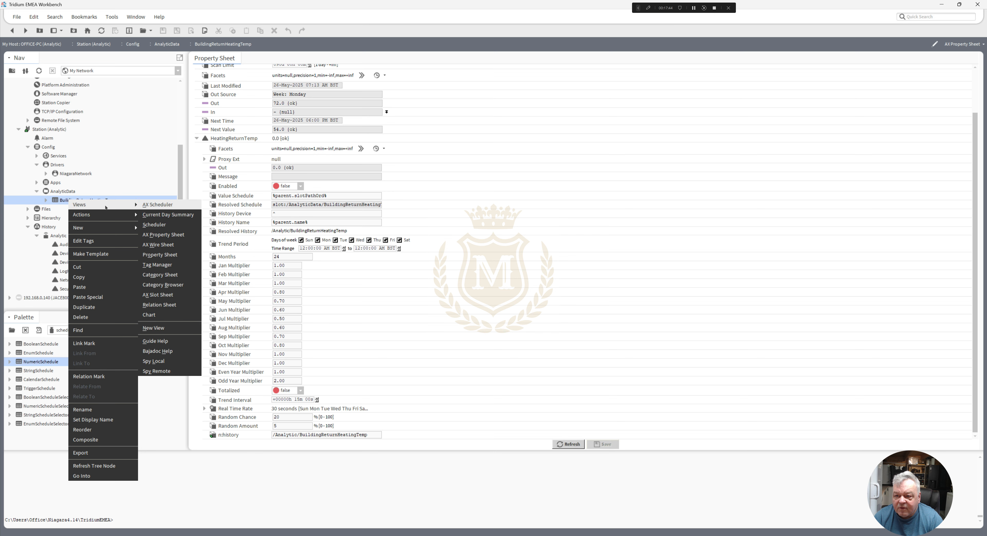
pyautogui.click(167, 206)
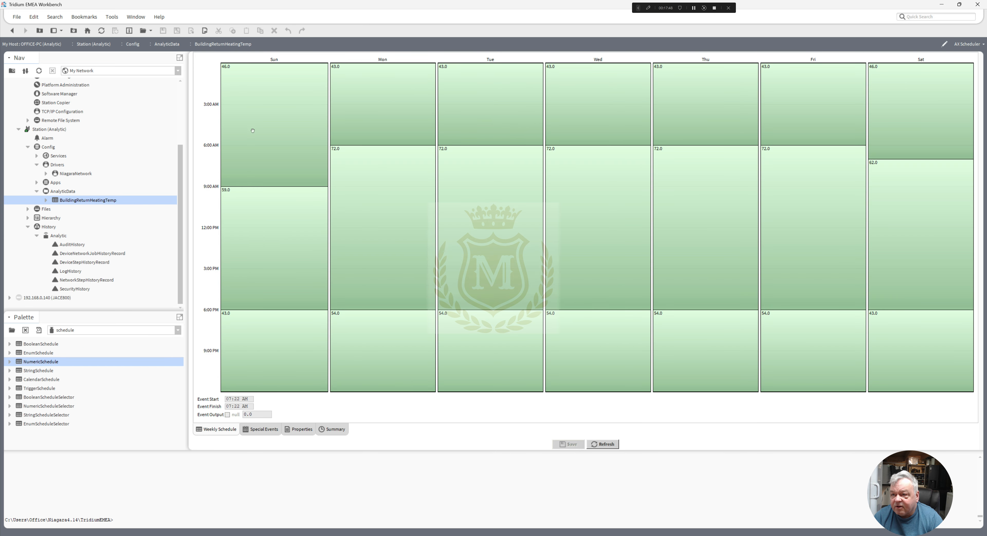
pyautogui.click(252, 130)
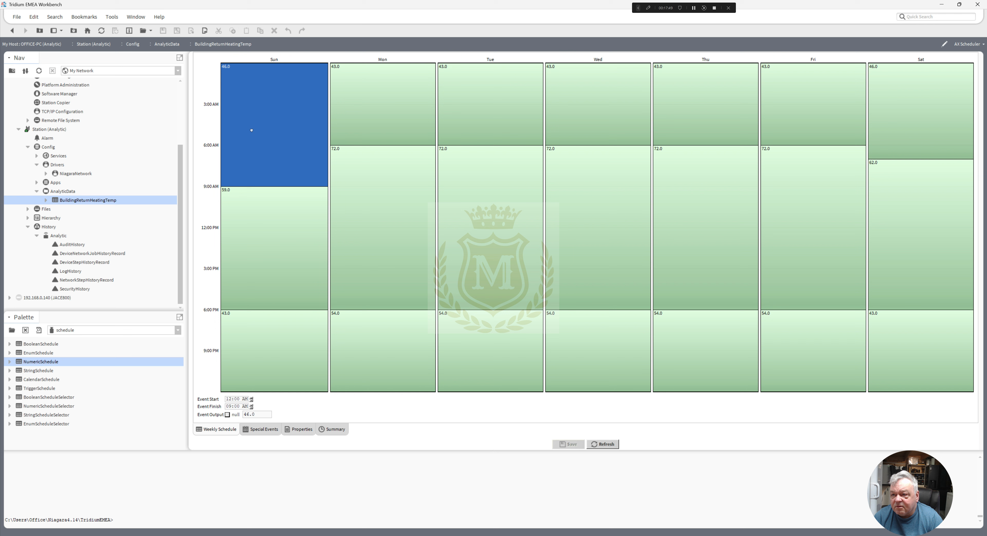
pyautogui.click(283, 248)
pyautogui.click(284, 341)
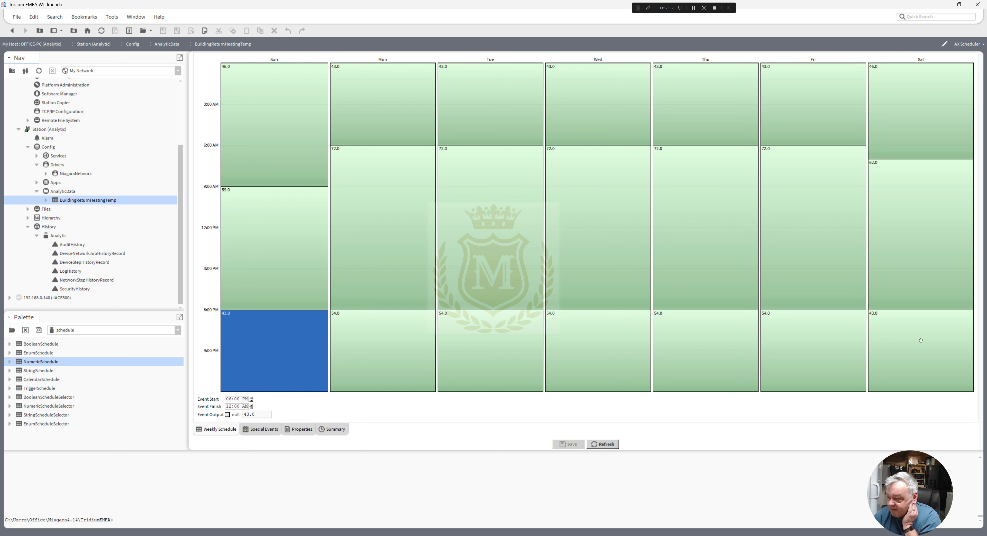
pyautogui.click(12, 32)
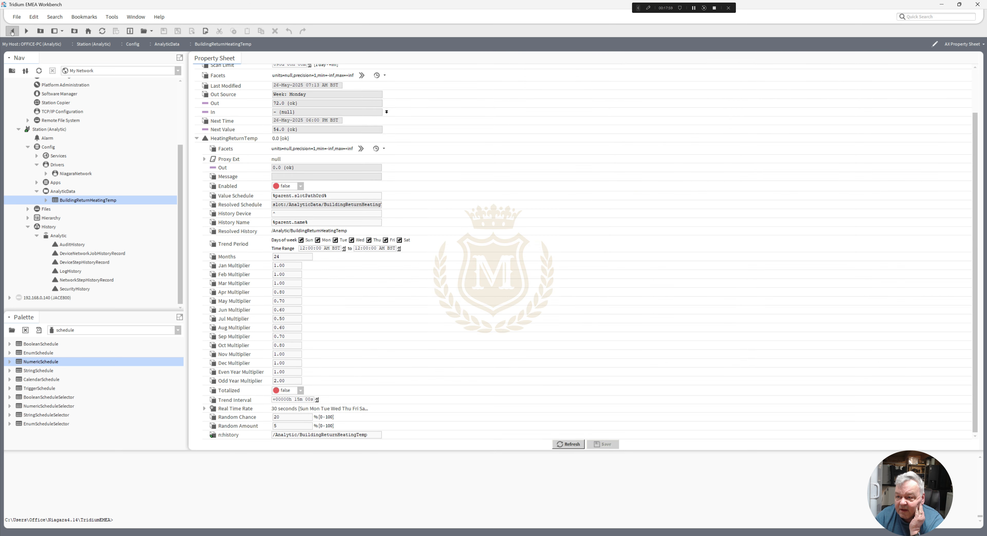
# - Set HeatingReturnTemp's Jan, Feb and Mar multipliers to .5 and the Apr multiplier to .4
pyautogui.doubleClick(284, 266)
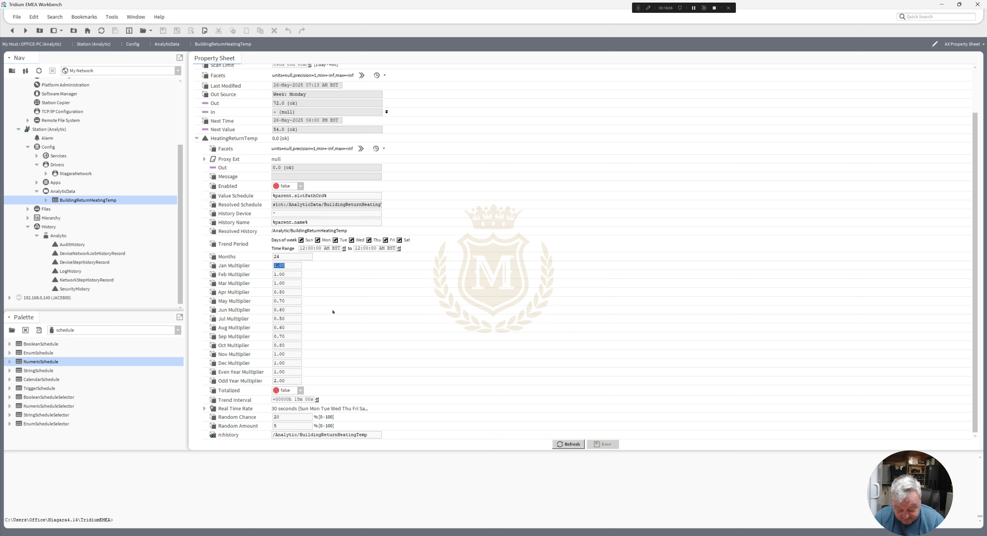
pyautogui.write('.5')
pyautogui.doubleClick(292, 275)
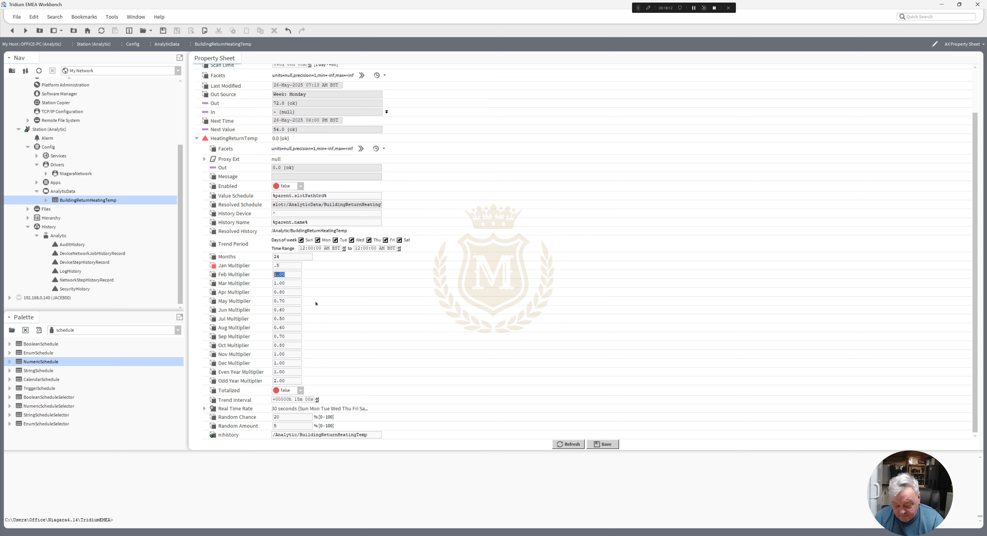
pyautogui.write('.5')
pyautogui.doubleClick(292, 282)
pyautogui.write('.')
pyautogui.doubleClick(291, 292)
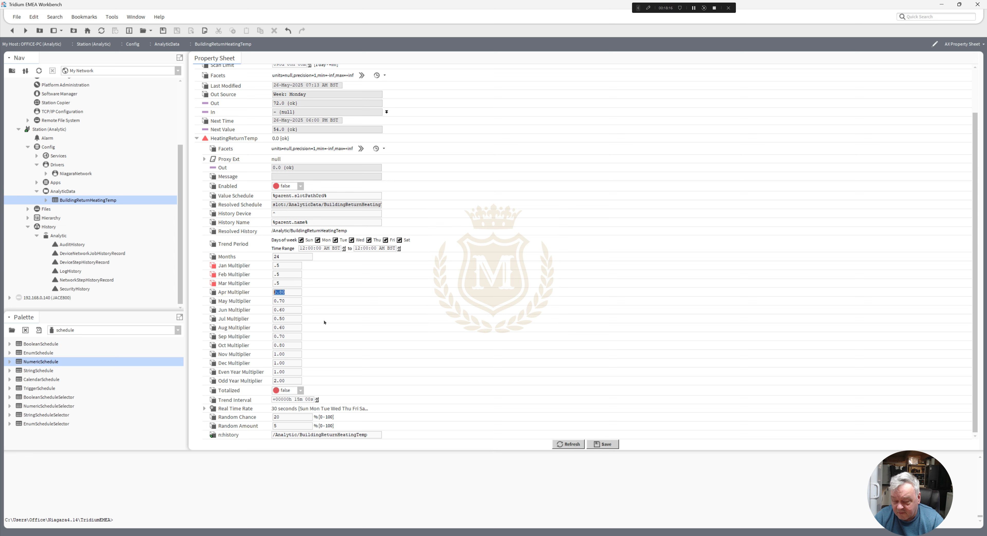
pyautogui.write('.4')
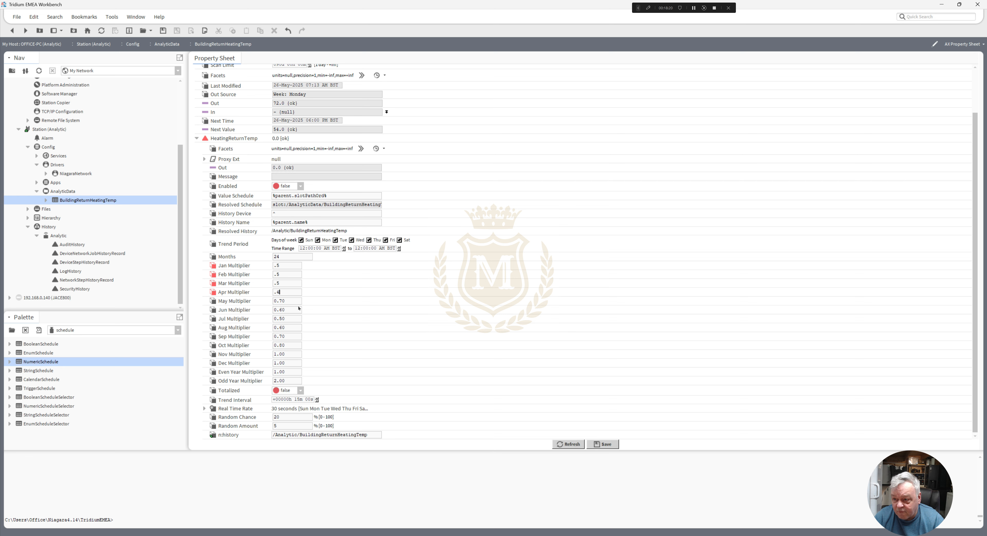
# - Set HeatingReturnTemp's May multiplier to .3, Jun to .2, Jul to .1, Aug to .2 and Sep to .3
pyautogui.doubleClick(284, 301)
pyautogui.write('.3')
pyautogui.doubleClick(293, 309)
pyautogui.write('.')
pyautogui.doubleClick(289, 319)
pyautogui.write('.')
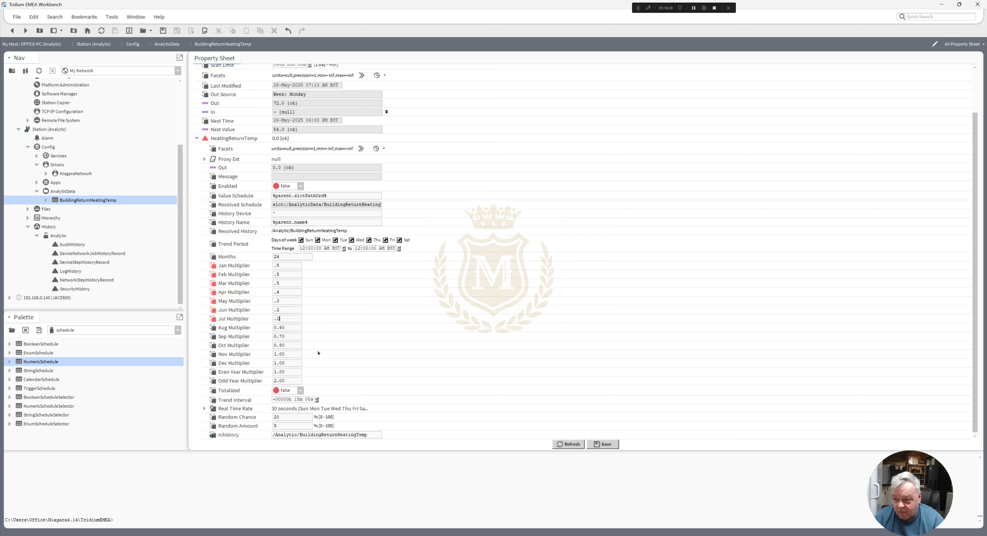
pyautogui.doubleClick(288, 327)
pyautogui.write('.')
pyautogui.doubleClick(291, 336)
pyautogui.write('.')
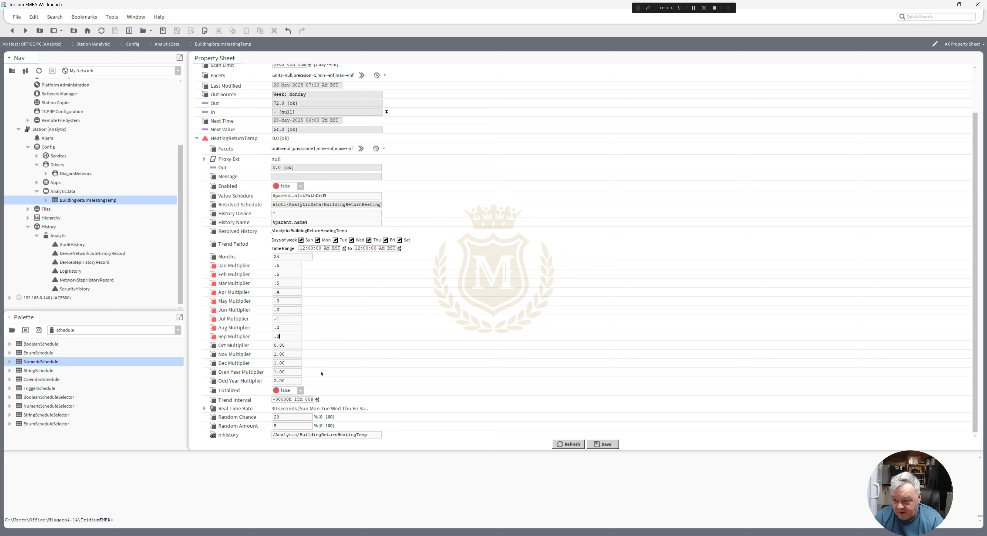
# - Set HeatingReturnTemp's Oct multiplier to .4, the Nov multiplier to .5 and the Dec multiplier to 1
pyautogui.doubleClick(289, 345)
pyautogui.write('.4')
pyautogui.doubleClick(286, 354)
pyautogui.write('.5')
pyautogui.doubleClick(288, 363)
pyautogui.write('.')
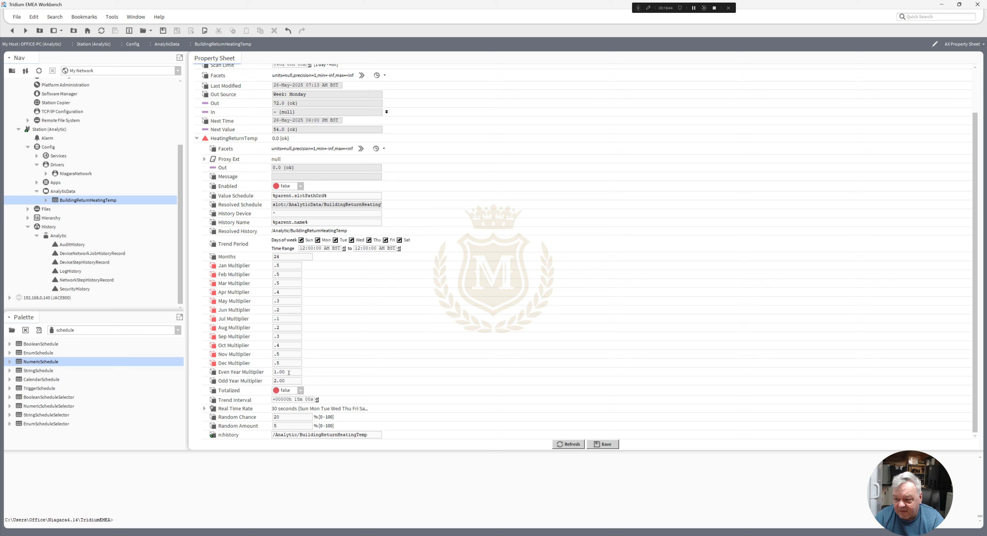
pyautogui.write('5')
pyautogui.doubleClick(290, 363)
pyautogui.write('1')
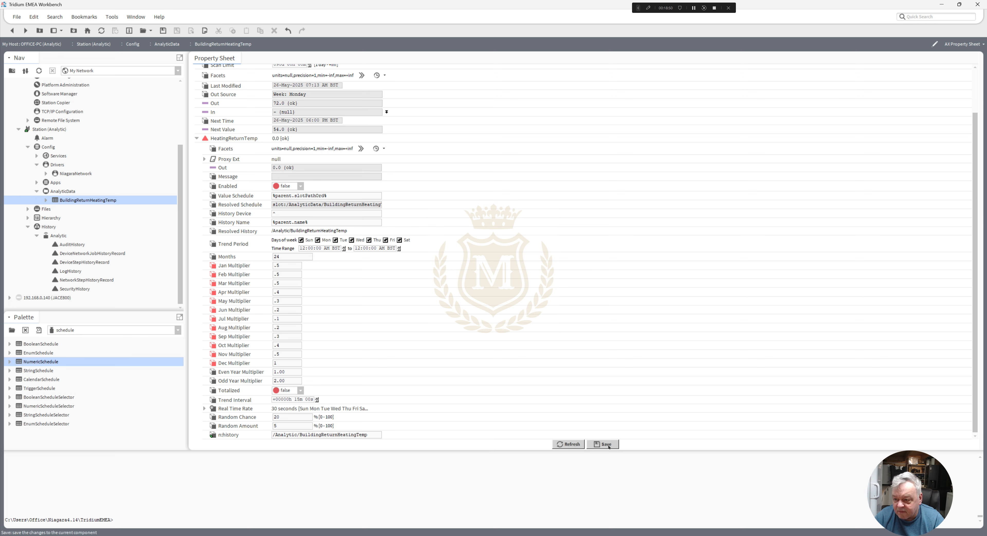
# - Set HeatingReturnTemp's Enabled to true and save the property sheet to regenerate the history
pyautogui.click(301, 186)
pyautogui.click(286, 204)
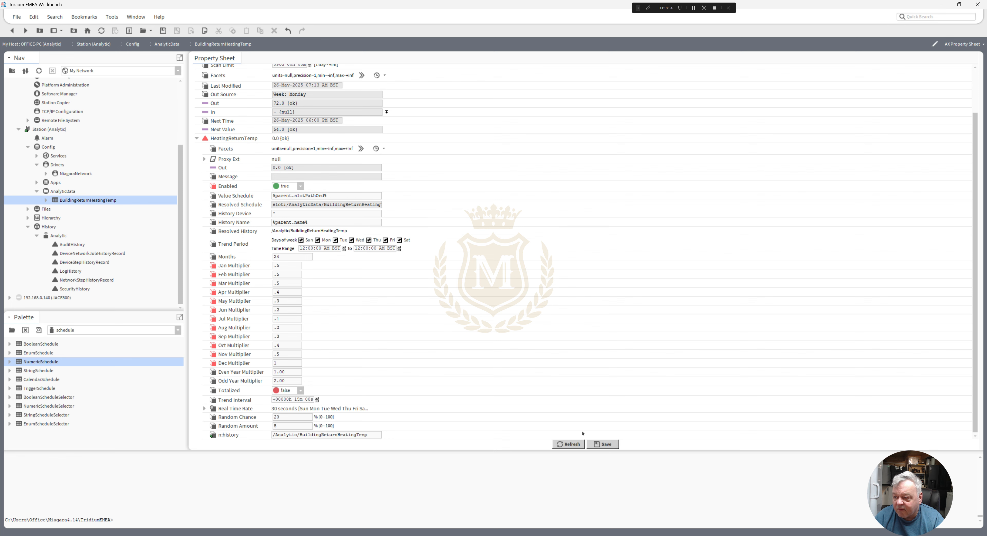
pyautogui.click(604, 445)
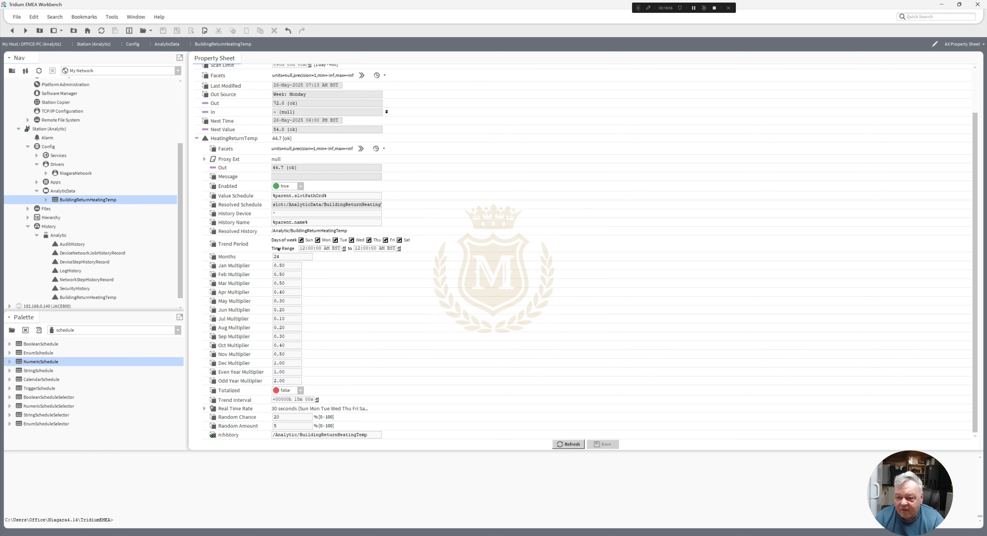
# - Open the BuildingReturnHeatingTemp history as an AX History Table and examine its Year-To-Date values
pyautogui.doubleClick(93, 300)
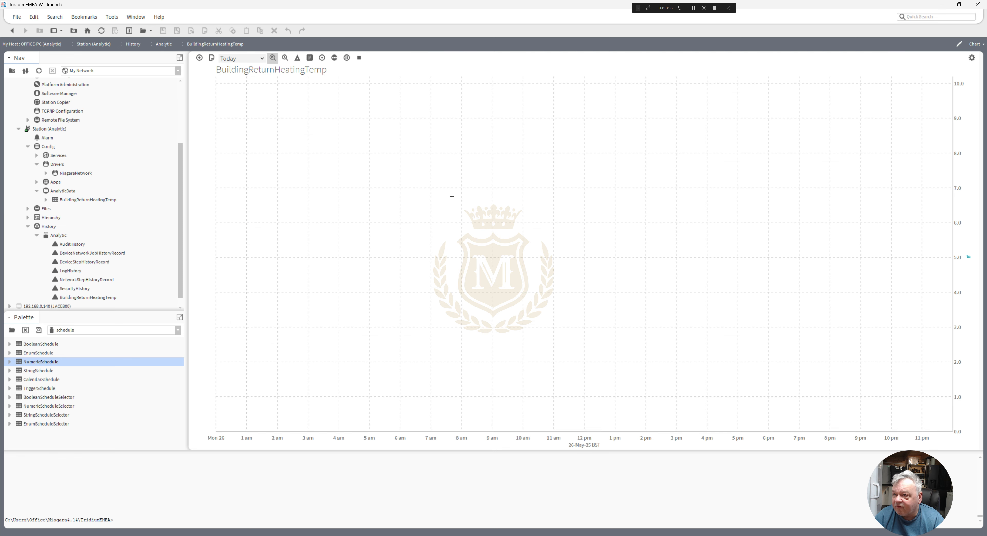
pyautogui.click(977, 44)
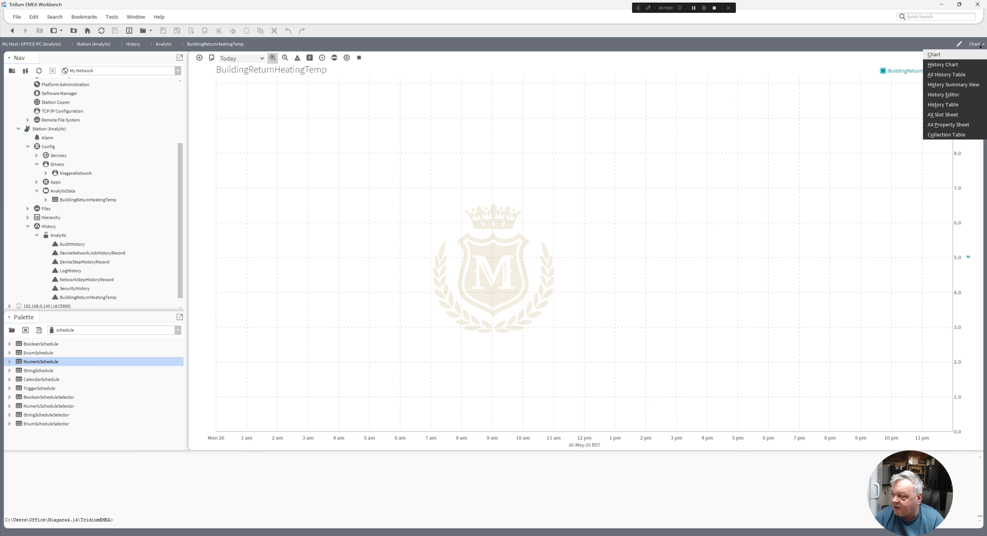
pyautogui.click(963, 74)
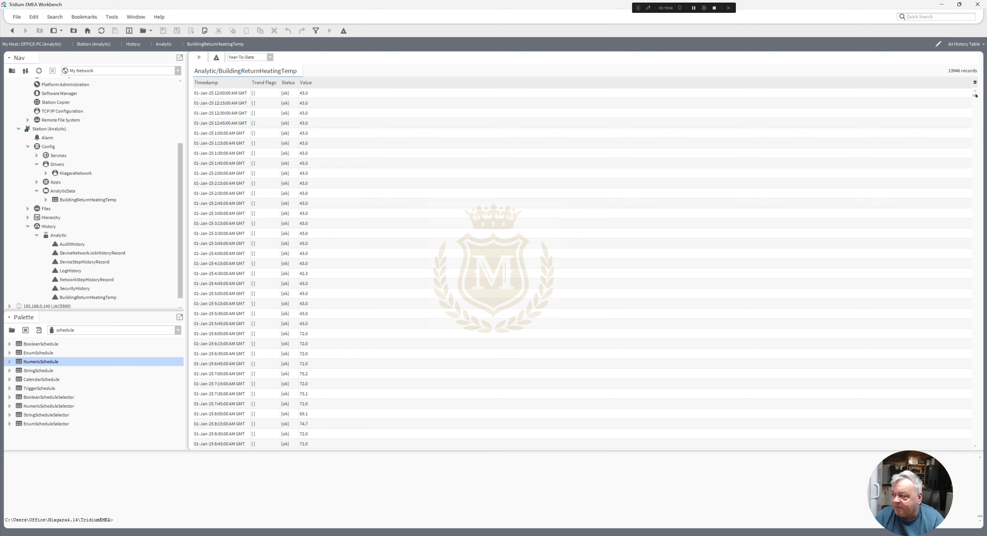
pyautogui.moveTo(975, 95); pyautogui.dragTo(975, 339)
pyautogui.moveTo(956, 236); pyautogui.dragTo(961, 82)
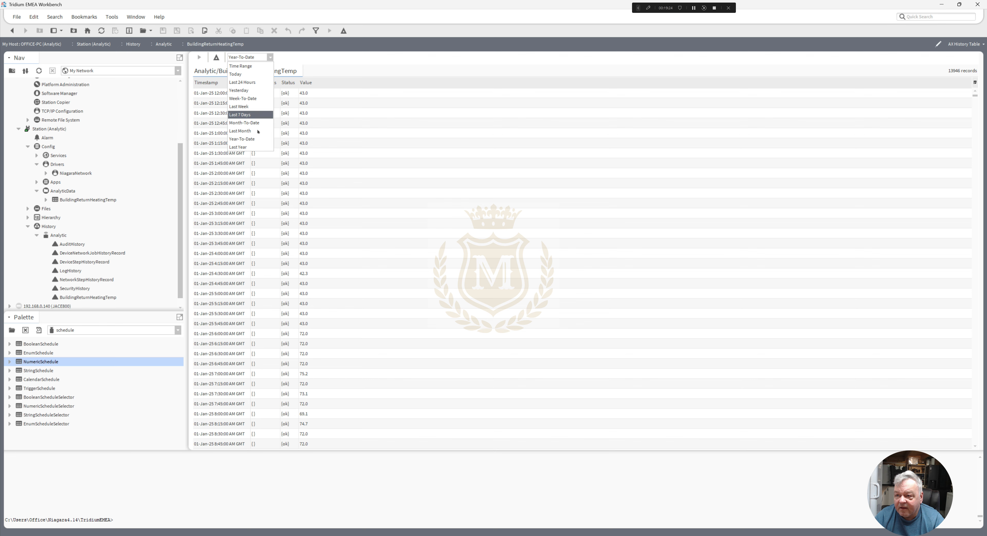
# - Examine the BuildingReturnHeatingTemp history for Last Year and switch the range back to Year-To-Date
pyautogui.click(252, 148)
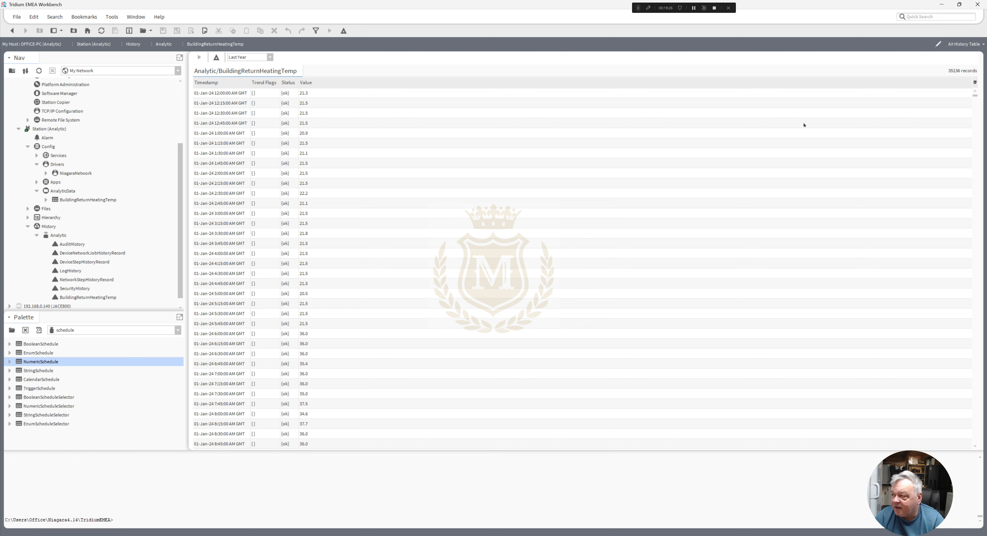
pyautogui.moveTo(976, 96); pyautogui.dragTo(966, 57)
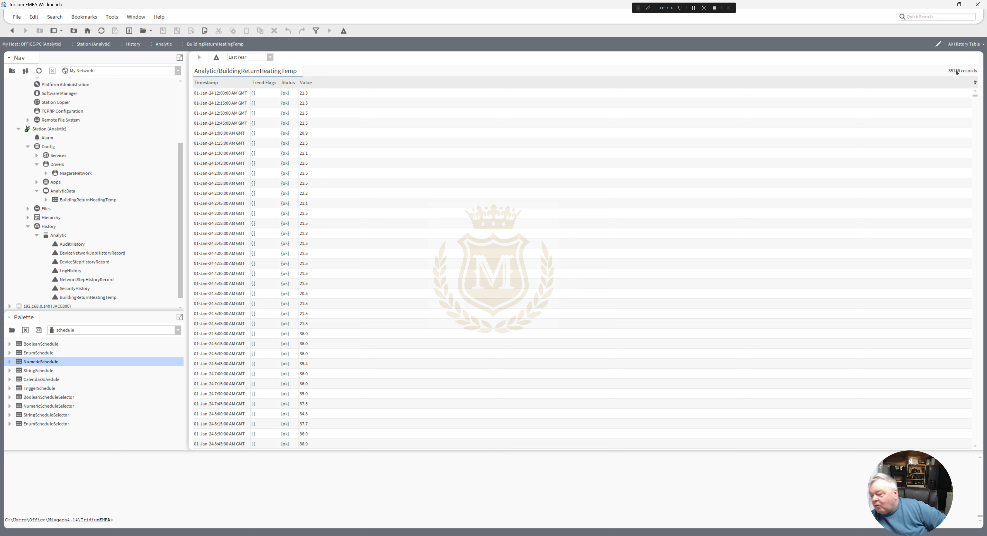
pyautogui.click(270, 57)
pyautogui.click(258, 139)
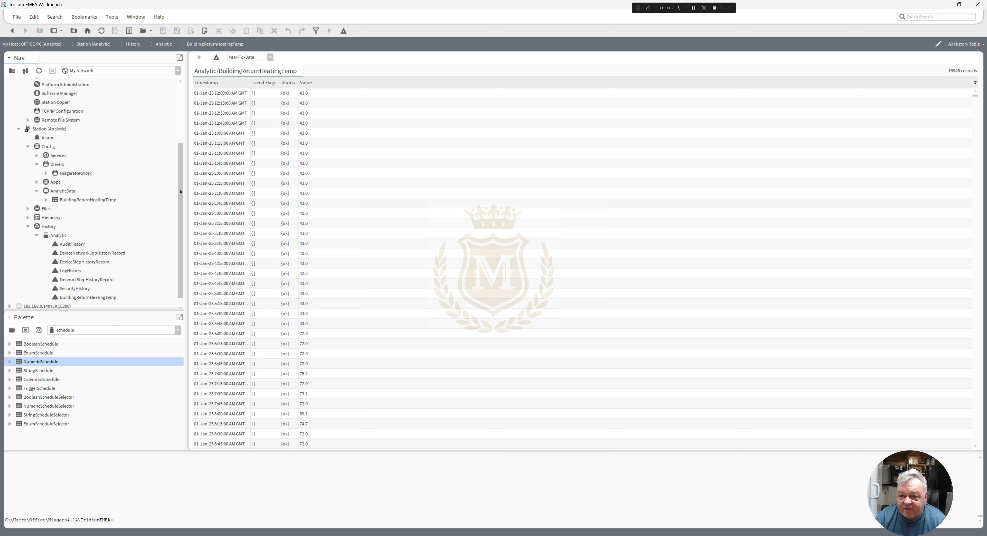
# - Open the AX Property Sheet of AnalyticService under the station's Services and examine its Area Tag and Oat Tag
pyautogui.click(69, 201)
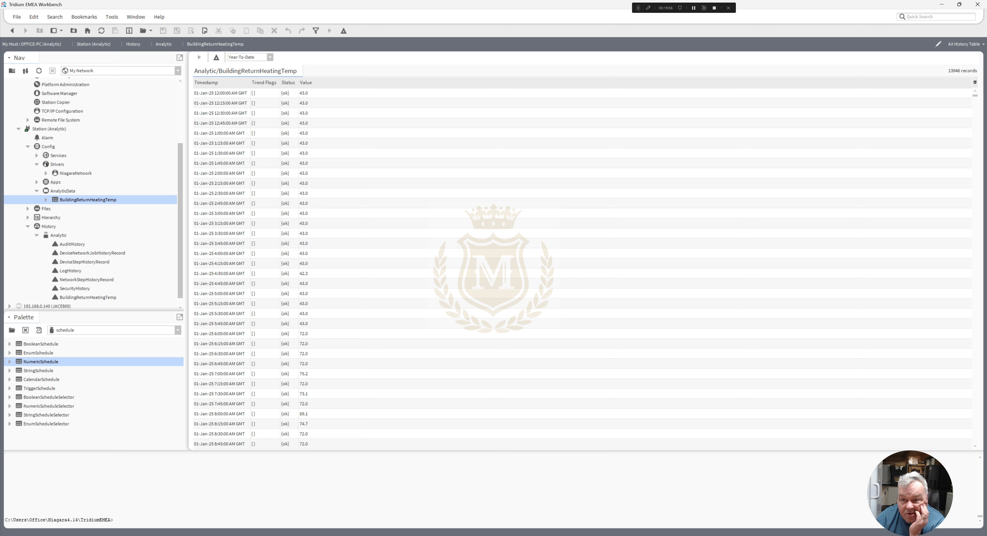
pyautogui.click(37, 156)
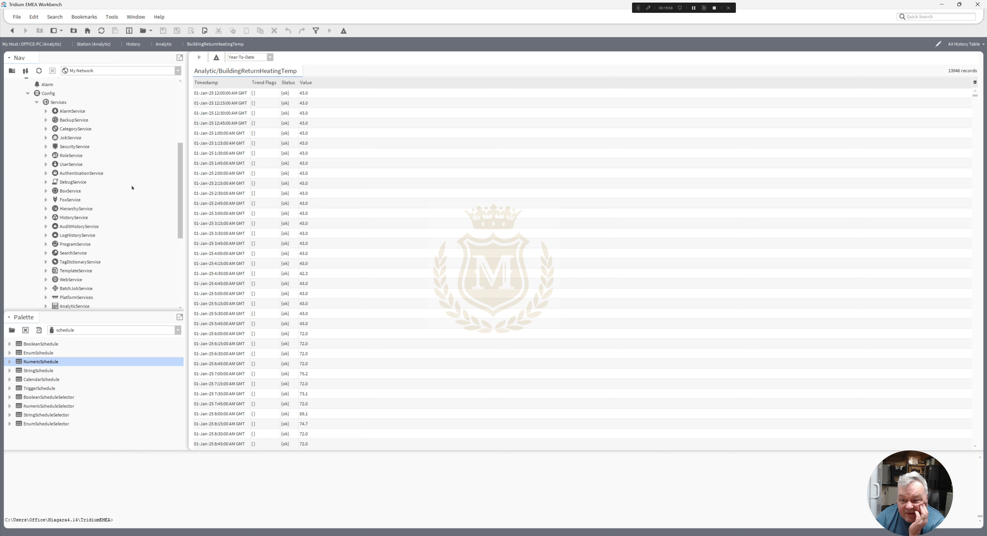
pyautogui.rightClick(68, 306)
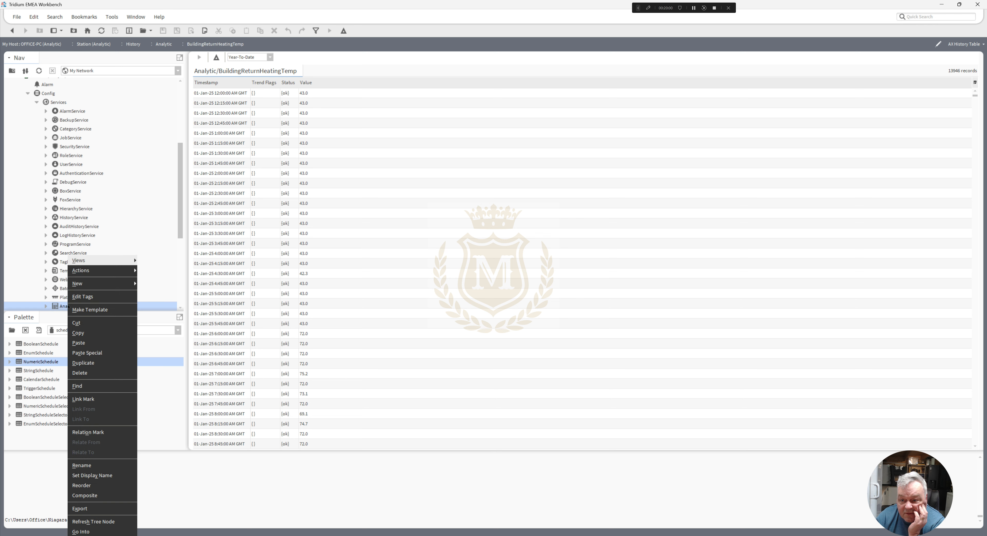
pyautogui.moveTo(109, 262)
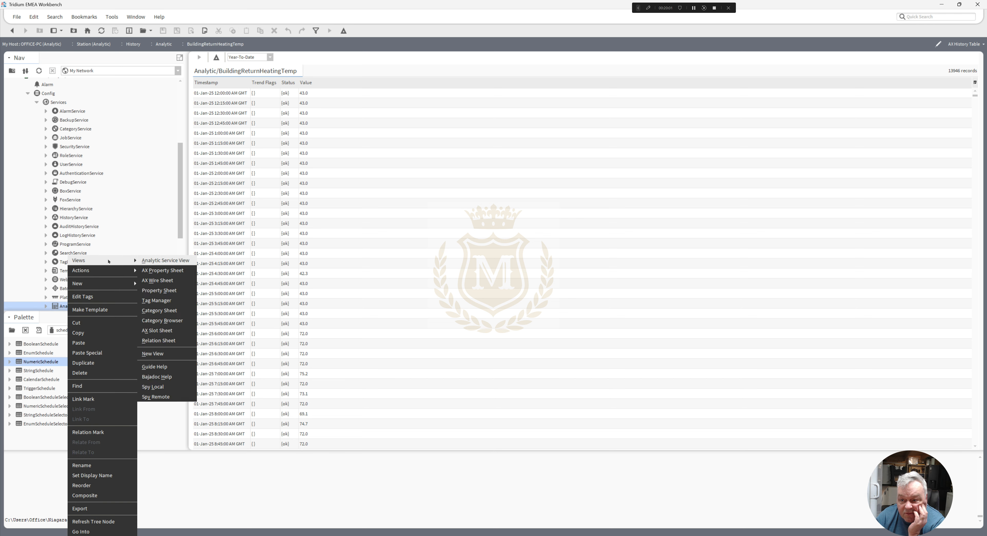
pyautogui.click(162, 270)
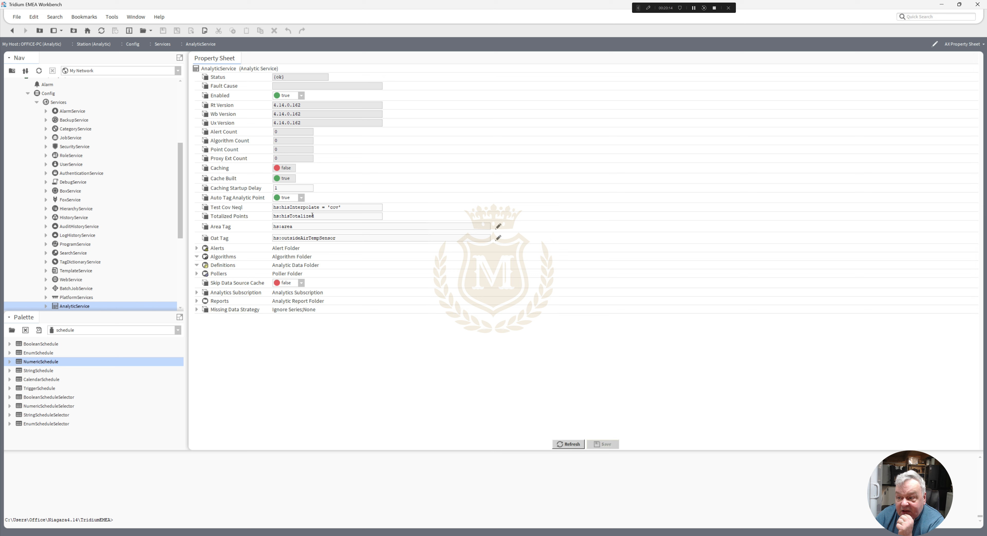
pyautogui.moveTo(305, 225); pyautogui.dragTo(268, 228)
pyautogui.moveTo(336, 238); pyautogui.dragTo(274, 237)
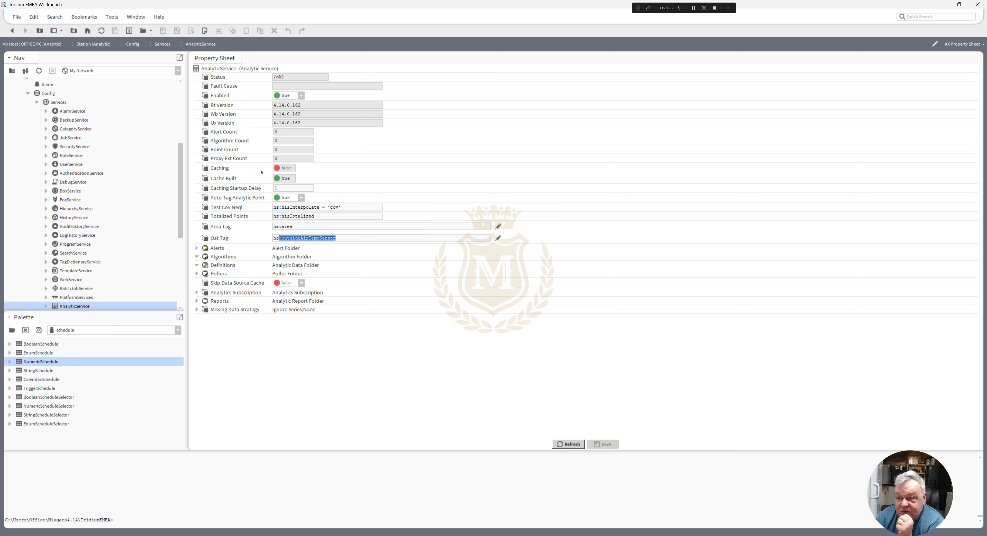
pyautogui.rightClick(77, 306)
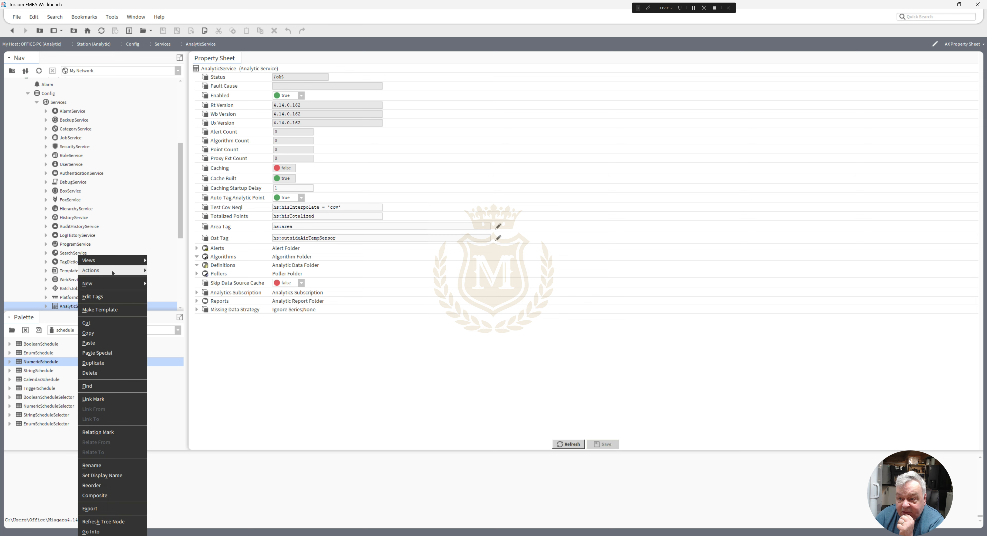
pyautogui.moveTo(113, 272)
pyautogui.click(169, 271)
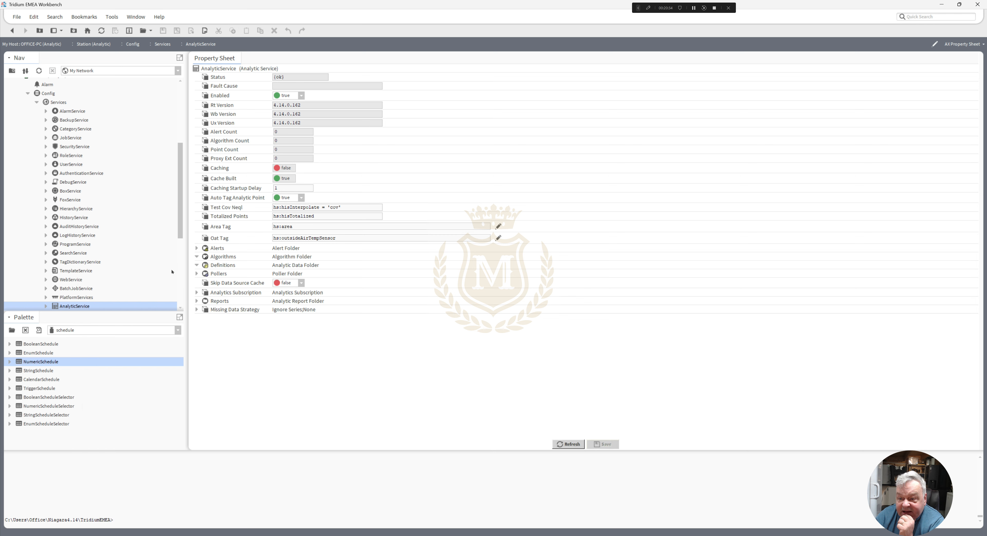
pyautogui.rightClick(83, 304)
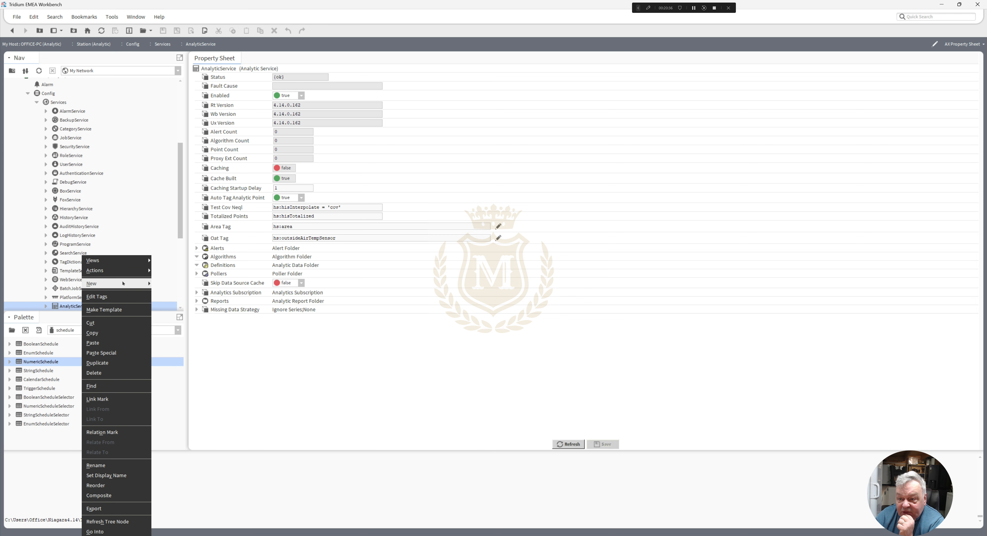
pyautogui.click(169, 271)
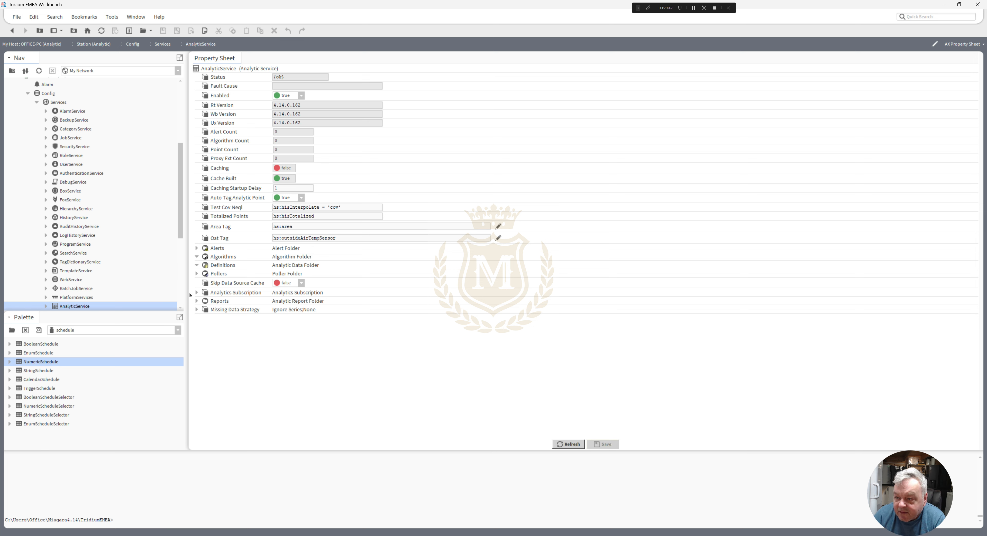
# - Expand Missing Data Strategy in the AnalyticService property sheet to view its settings
pyautogui.click(196, 309)
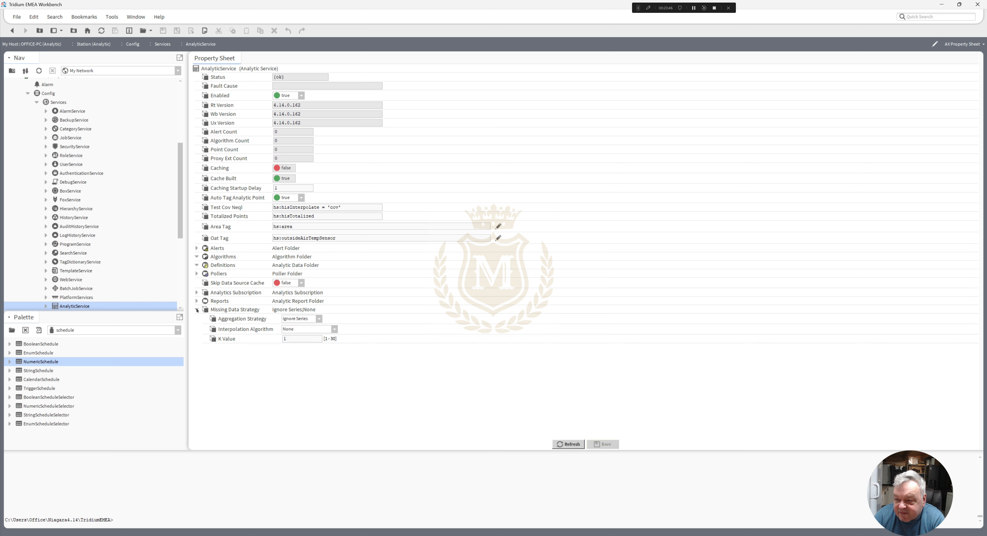
# - Expand Analytics Subscription and Pollers in the AnalyticService property sheet, and open the Default cyclic poller's properties
pyautogui.click(197, 293)
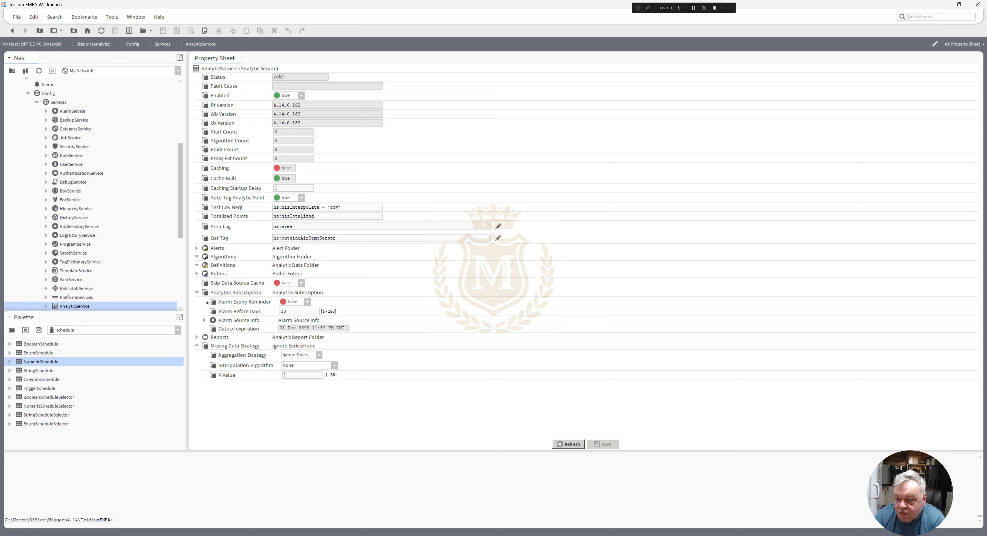
pyautogui.click(197, 274)
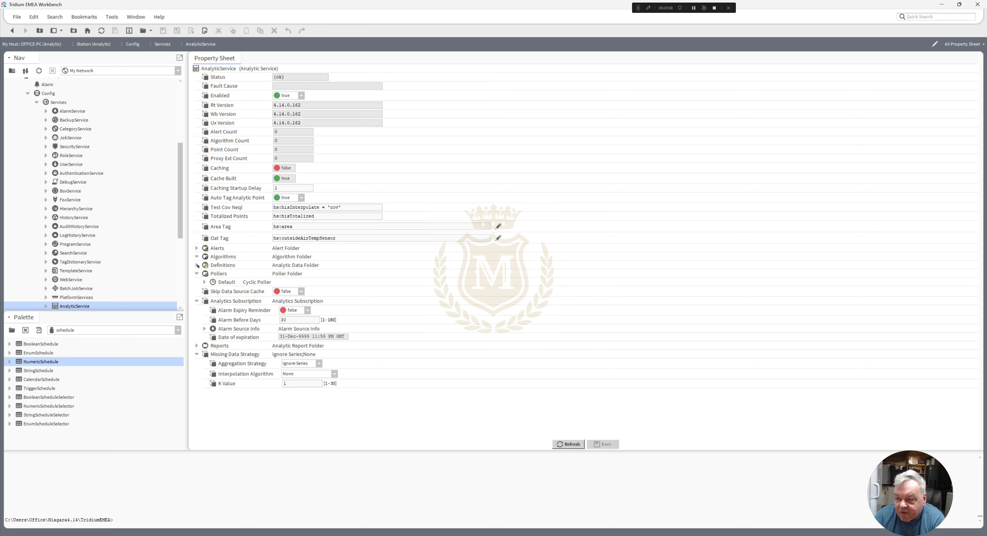
pyautogui.doubleClick(228, 286)
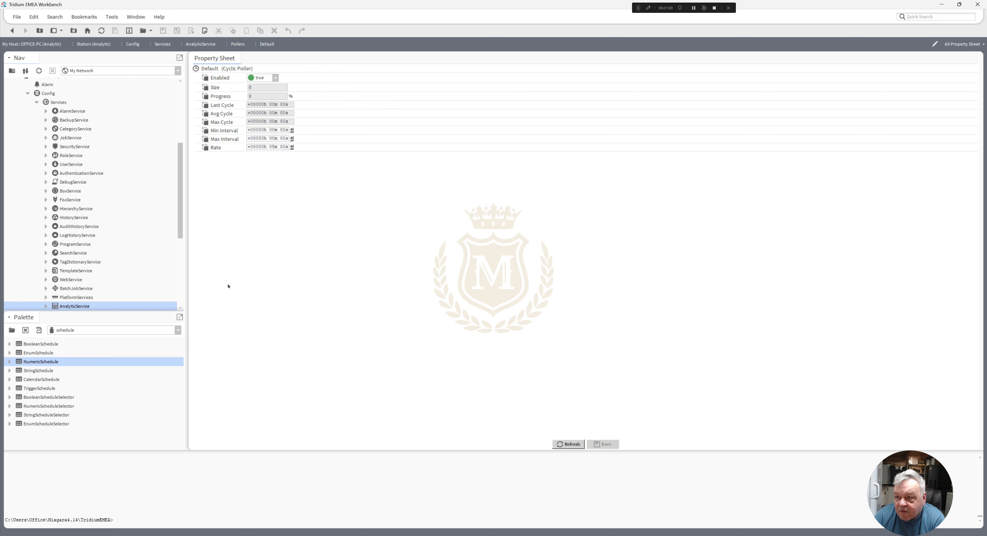
# - Set the Default cyclic poller's Rate to 2 minutes and save the change
pyautogui.click(272, 147)
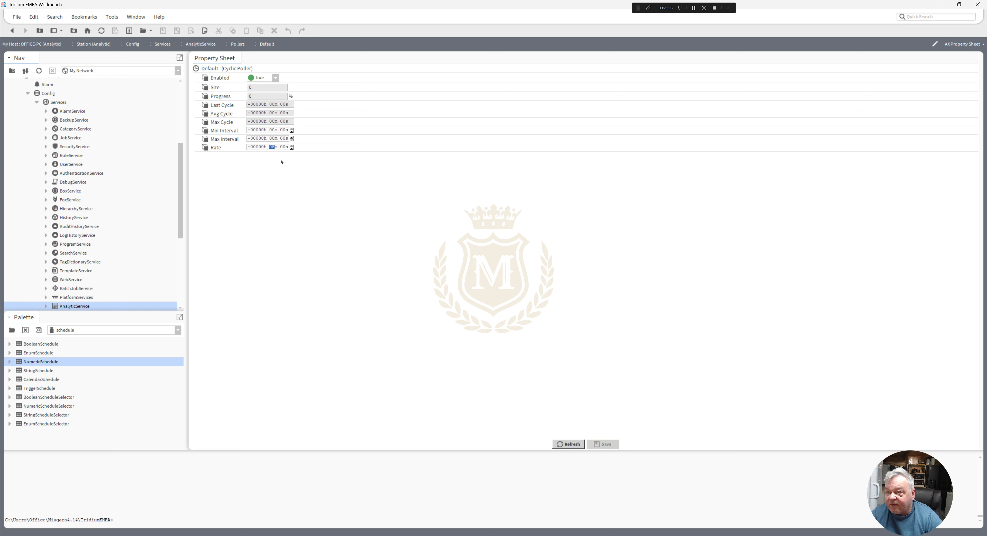
pyautogui.write('2')
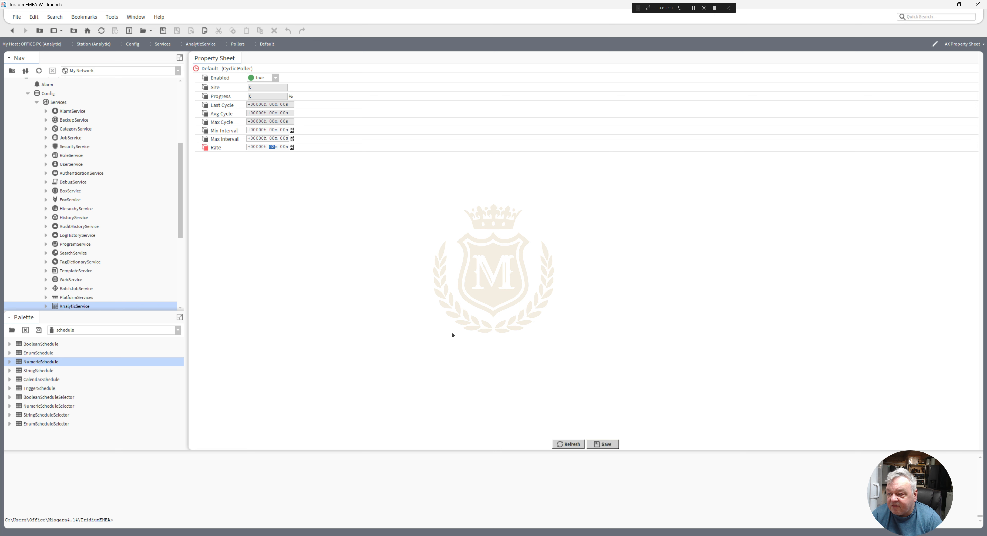
pyautogui.click(595, 442)
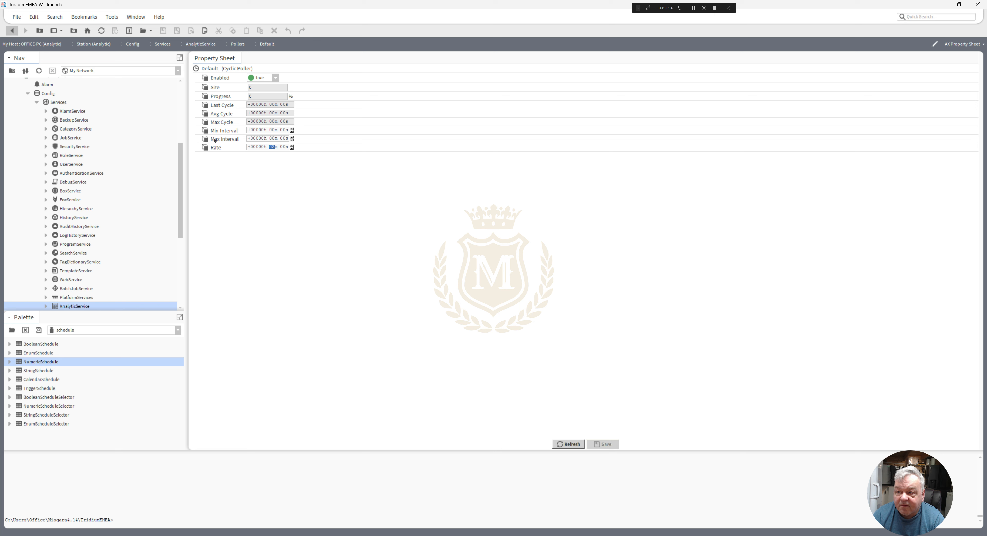
# - Set the Default cyclic poller's Rate to 5 minutes, save it, and return to the AnalyticService property sheet
pyautogui.click(284, 148)
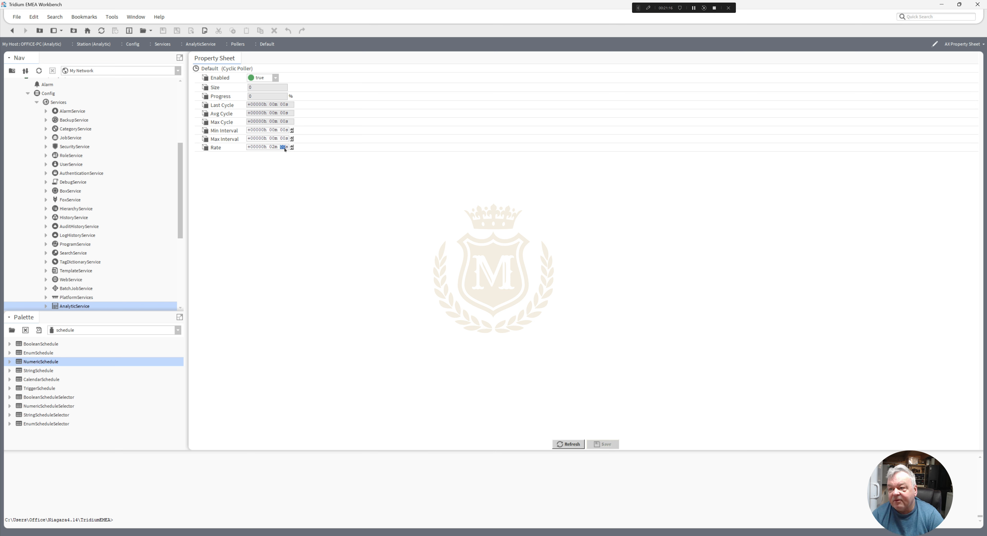
pyautogui.click(271, 148)
pyautogui.write('5')
pyautogui.click(609, 445)
pyautogui.click(12, 30)
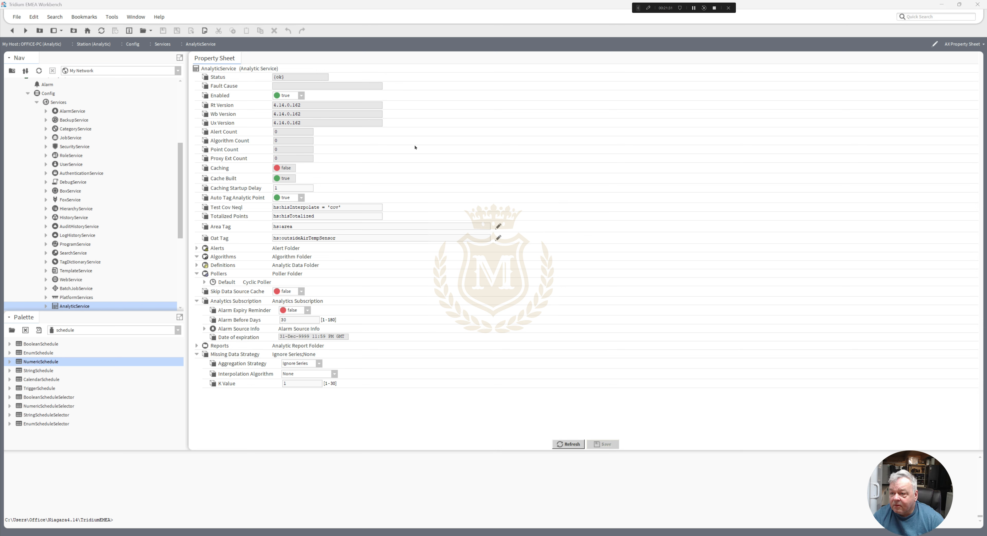
# - Open the BuildingReturnHeatingTemp history chart and examine its trend for Year-To-Date and for Last Year
pyautogui.moveTo(180, 226); pyautogui.dragTo(183, 294)
pyautogui.doubleClick(95, 289)
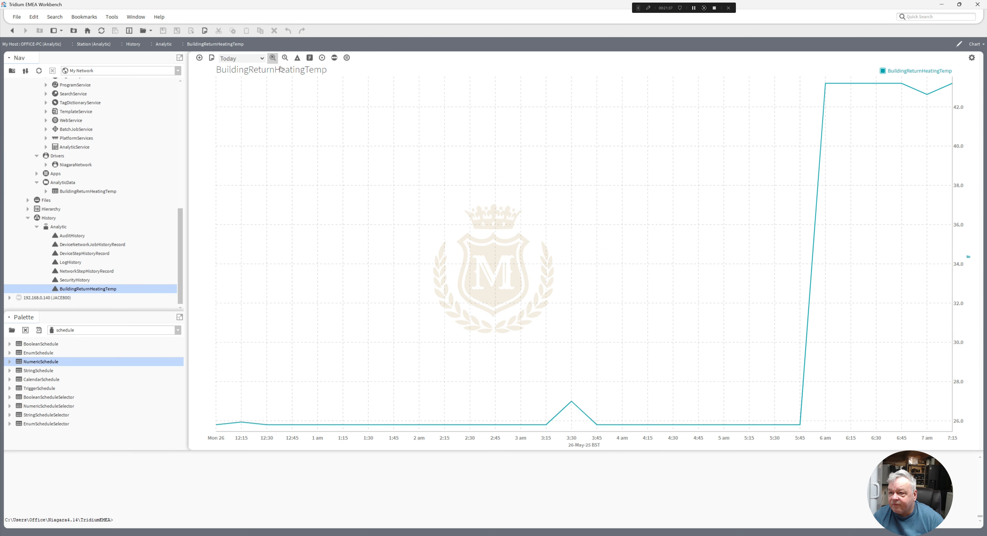
pyautogui.click(262, 59)
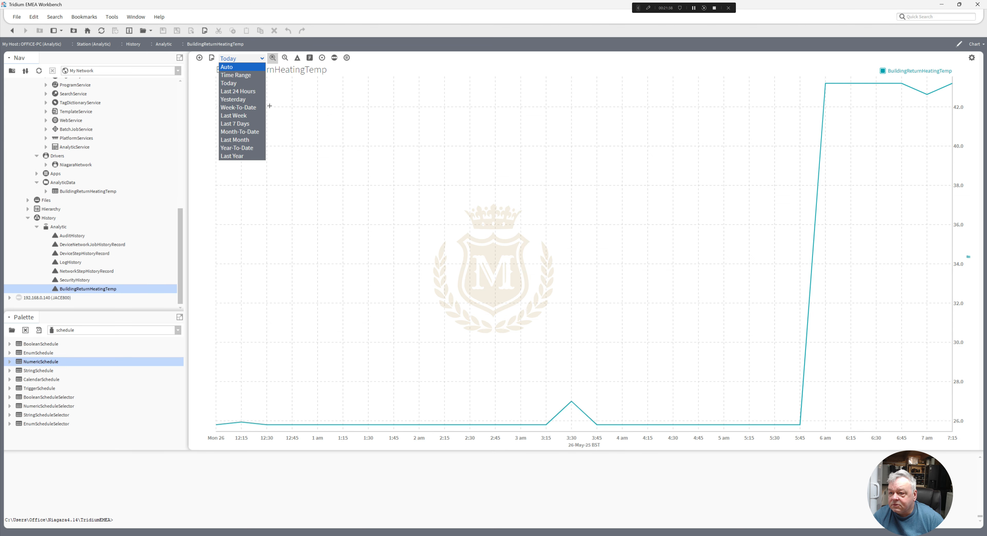
pyautogui.click(247, 149)
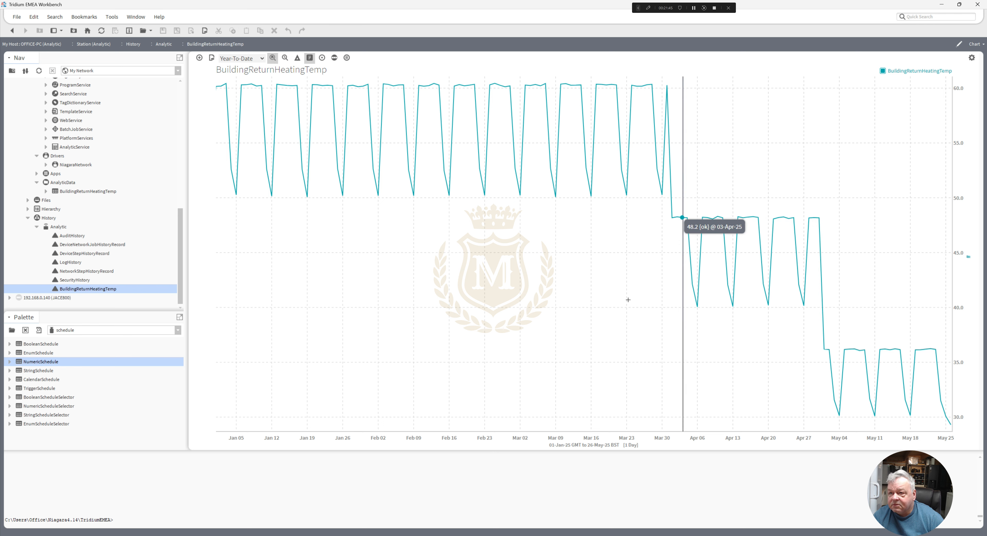
pyautogui.click(262, 59)
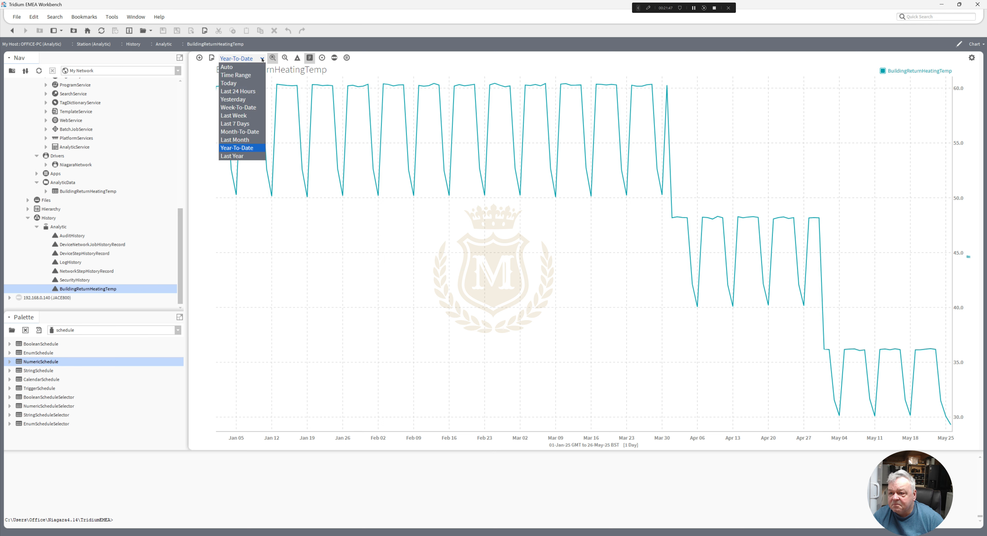
pyautogui.click(244, 157)
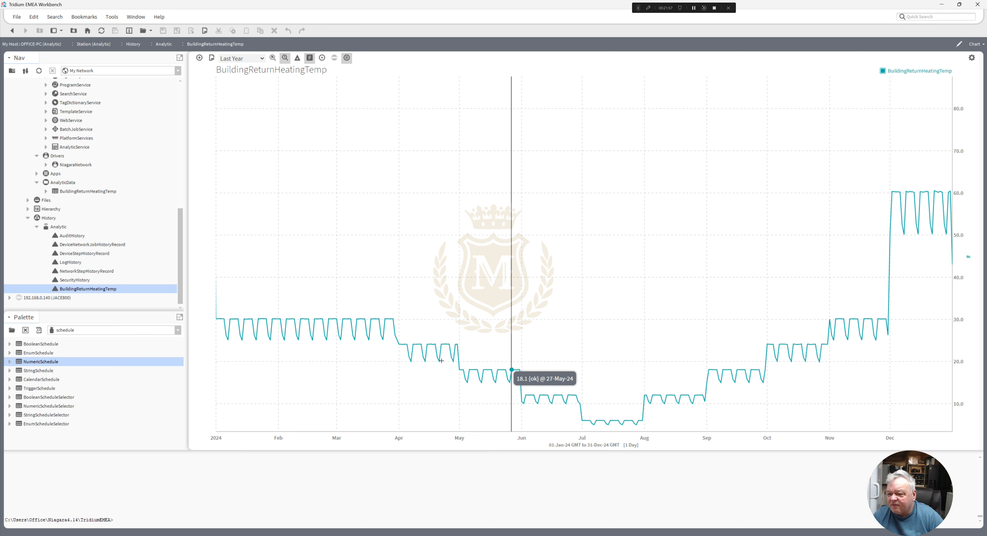
# - Examine the BuildingReturnHeatingTemp schedule under AnalyticData in the Scheduler view, and open its AX Property Sheet
pyautogui.moveTo(181, 261); pyautogui.dragTo(182, 240)
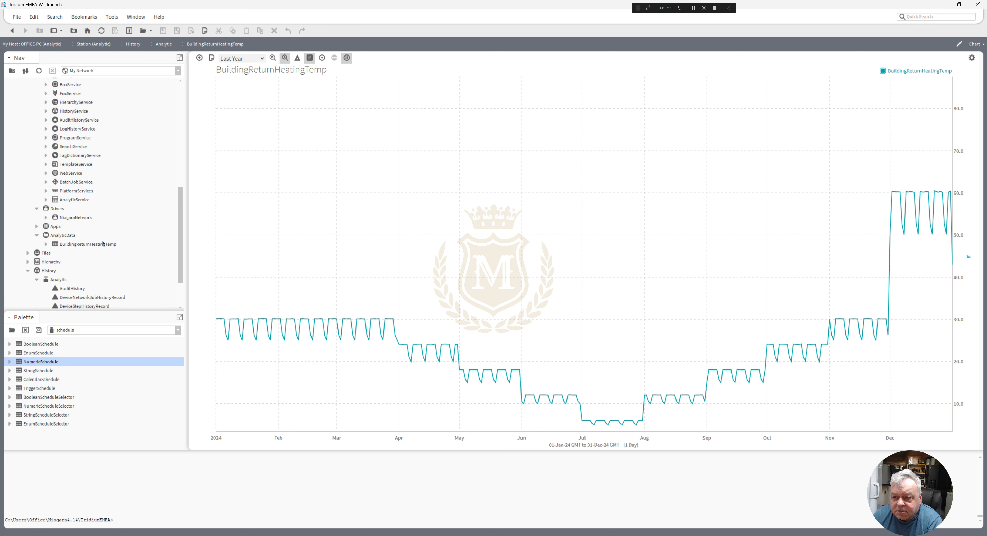
pyautogui.rightClick(90, 244)
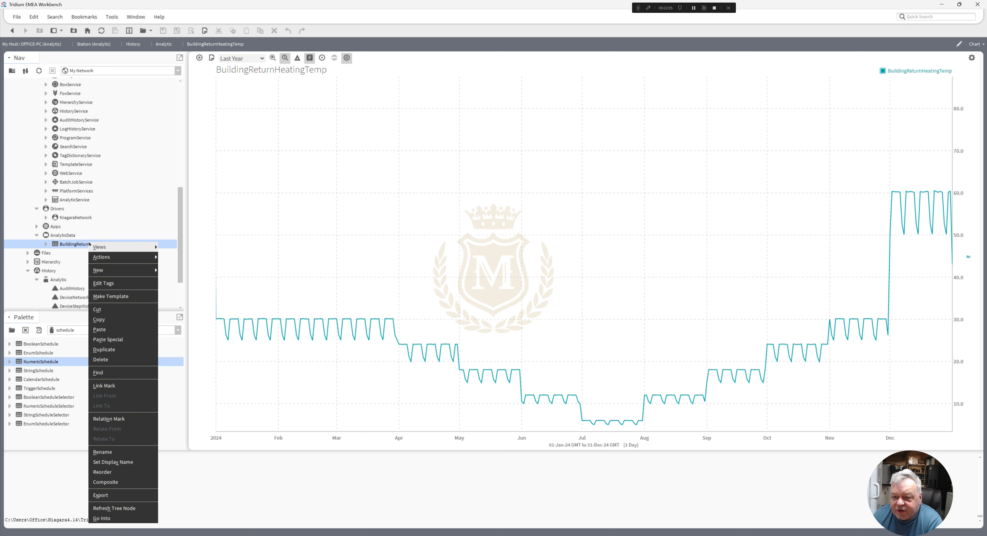
pyautogui.moveTo(126, 247)
pyautogui.click(183, 267)
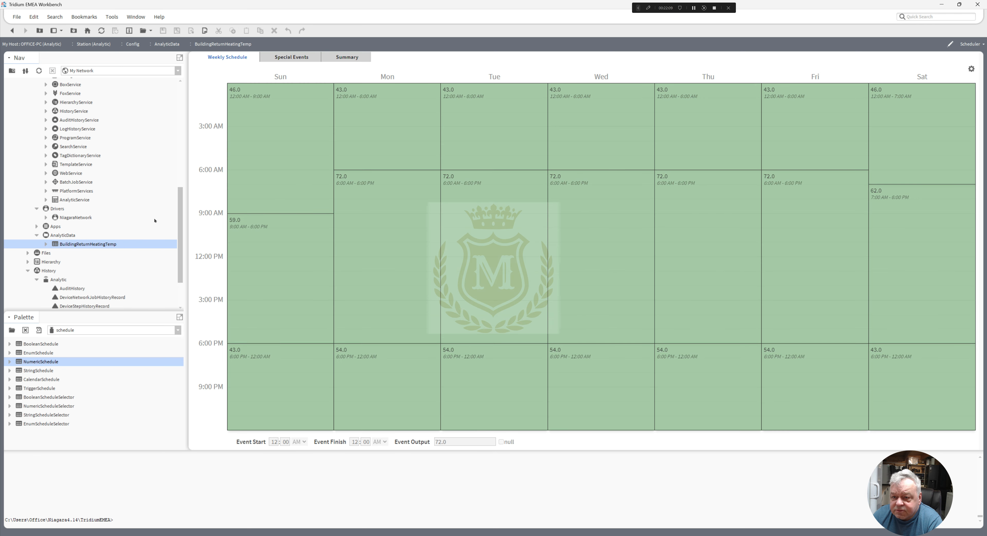
pyautogui.rightClick(84, 244)
pyautogui.moveTo(102, 247)
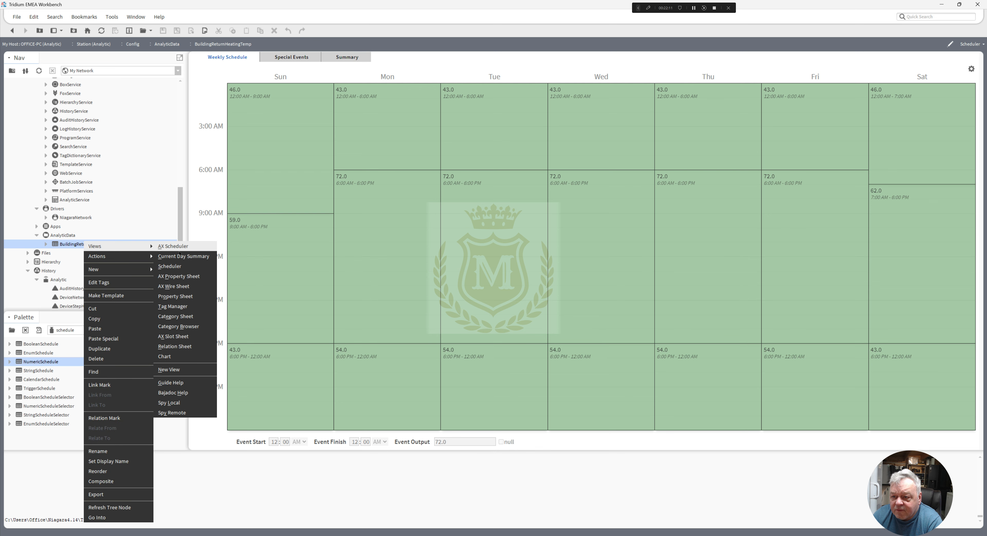
pyautogui.click(183, 277)
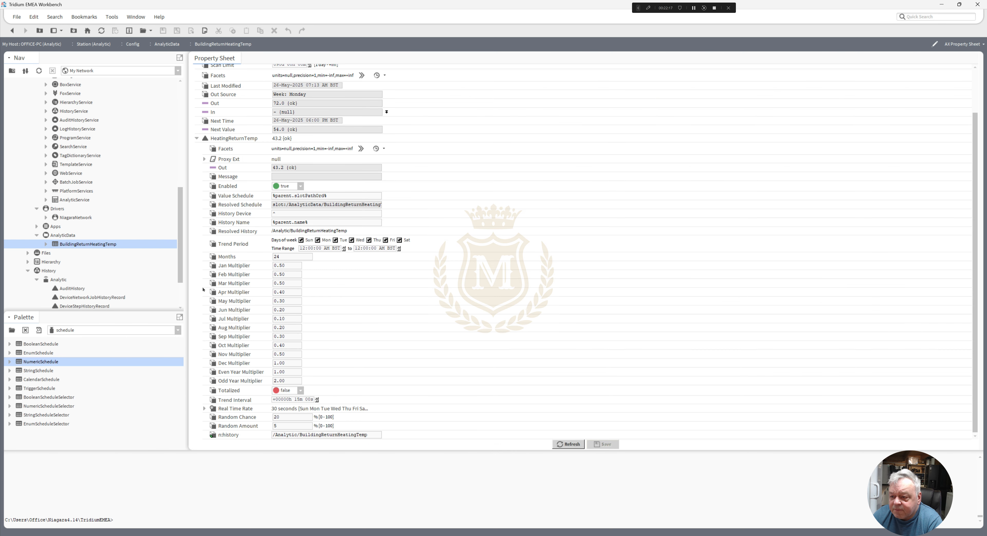
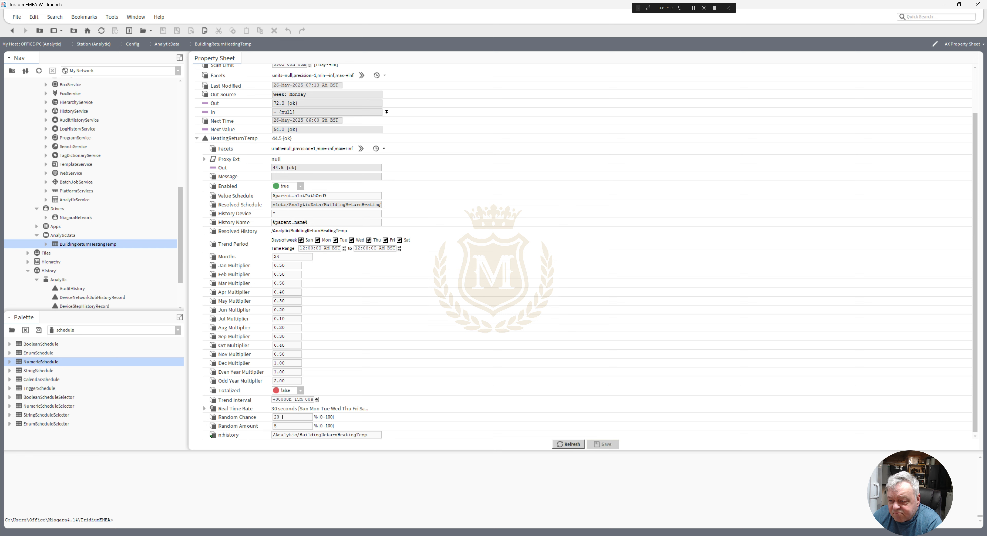
# - Set HeatingReturnTemp's Random Chance to 50% and Random Amount to 15%, and save the changes
pyautogui.doubleClick(282, 417)
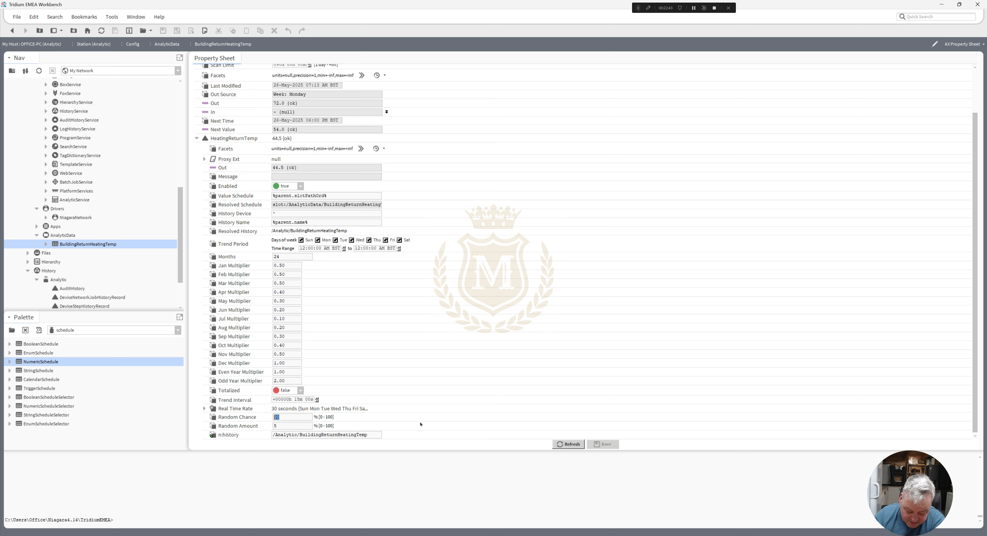
pyautogui.write('5')
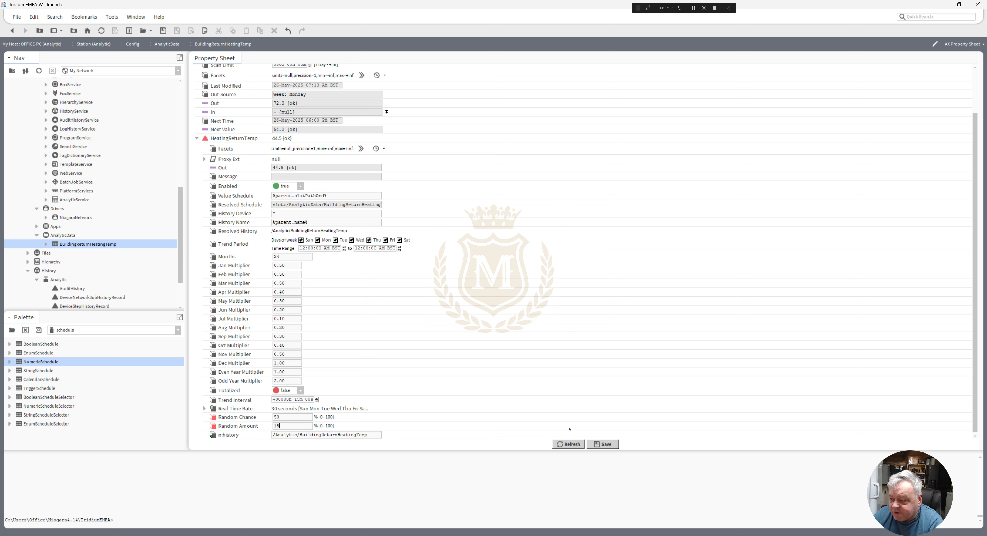
pyautogui.click(607, 444)
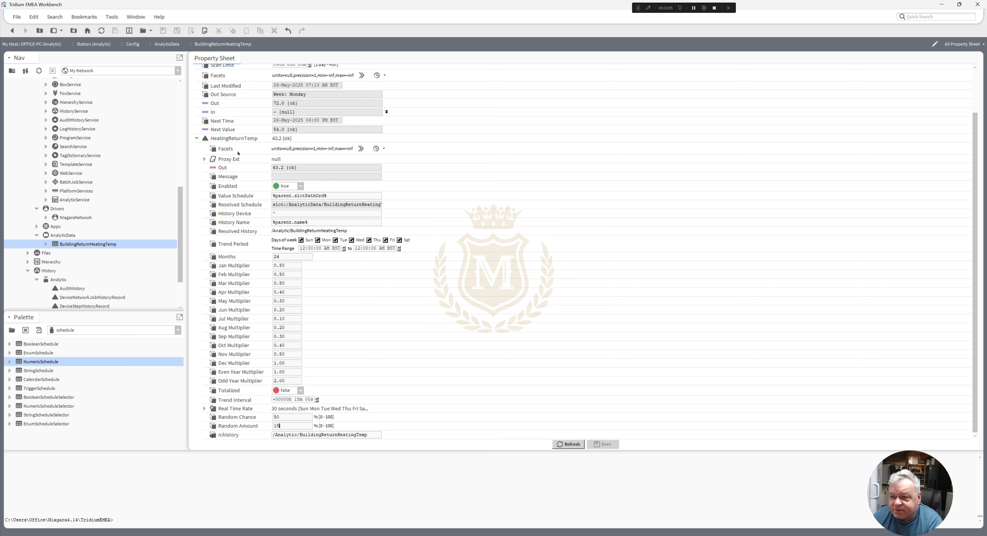
# - Rebuild the history of the HeatingReturnTemp component in the BuildingReturnHeatingTemp schedule
pyautogui.rightClick(231, 139)
pyautogui.moveTo(255, 154)
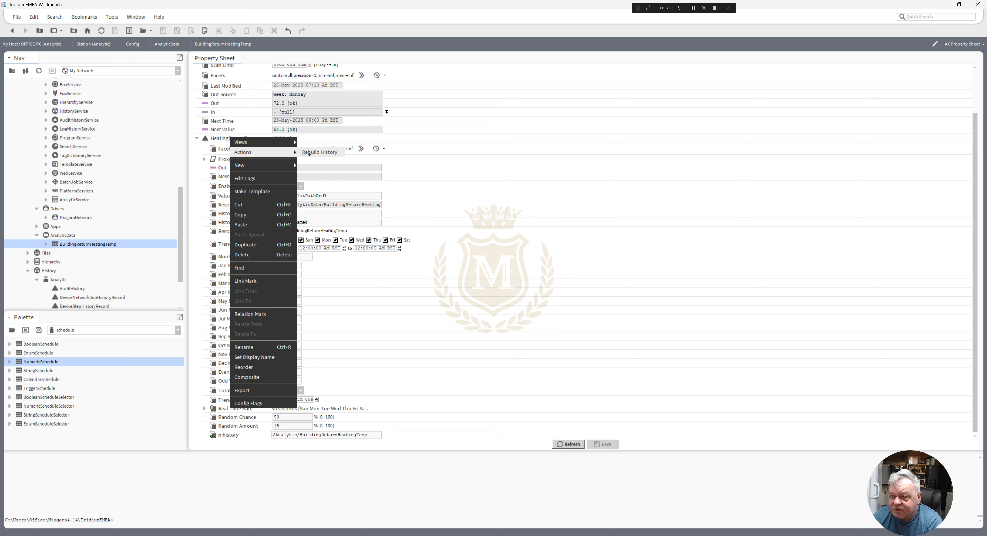
pyautogui.click(218, 142)
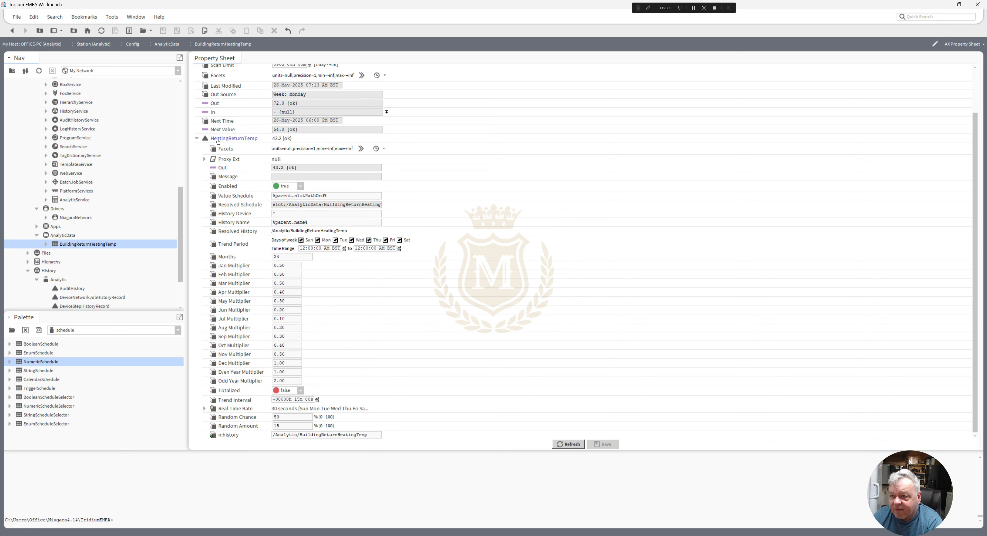
pyautogui.rightClick(218, 141)
pyautogui.moveTo(268, 157)
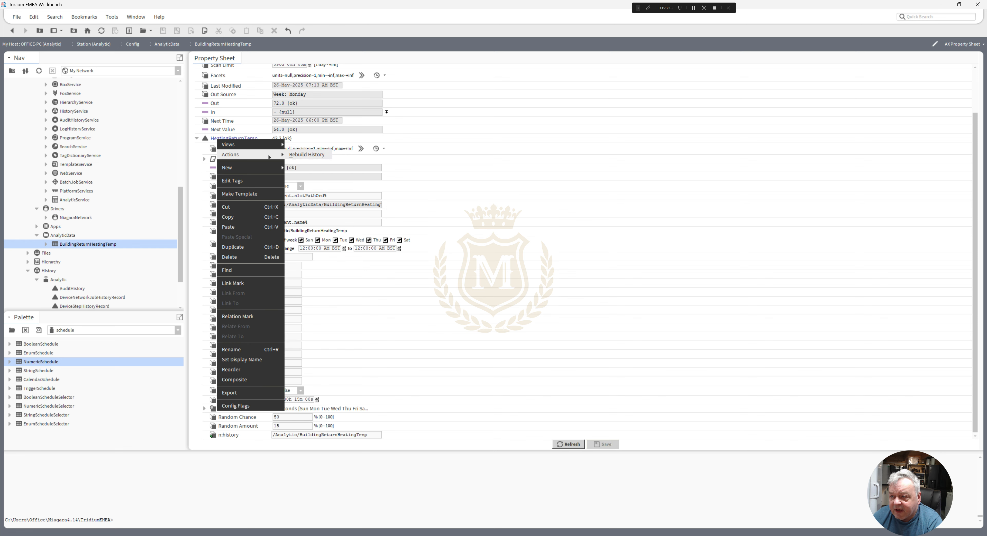
pyautogui.click(303, 155)
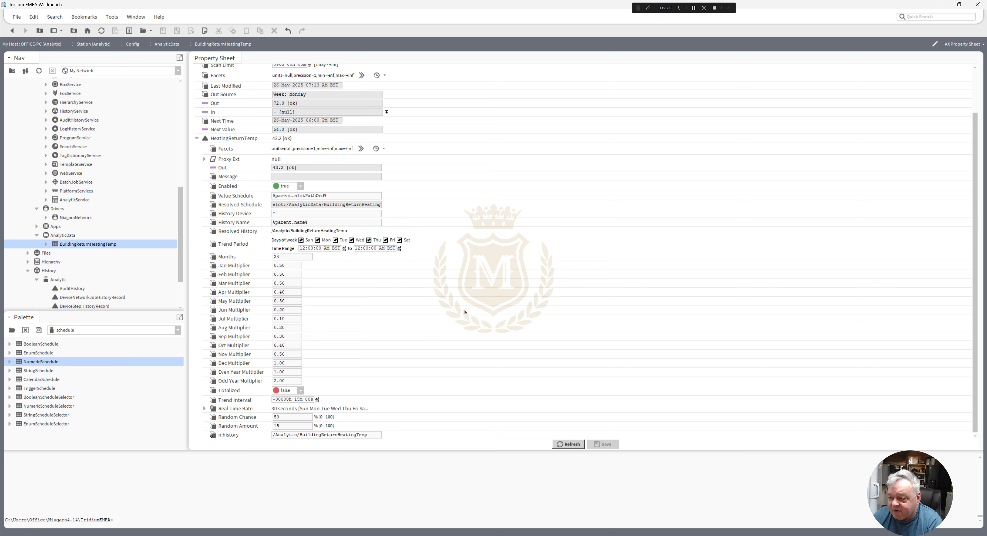
# - Open the rebuilt BuildingReturnHeatingTemp history chart and examine its trend for Year-To-Date and for Last Year
pyautogui.moveTo(180, 231); pyautogui.dragTo(181, 251)
pyautogui.doubleClick(99, 301)
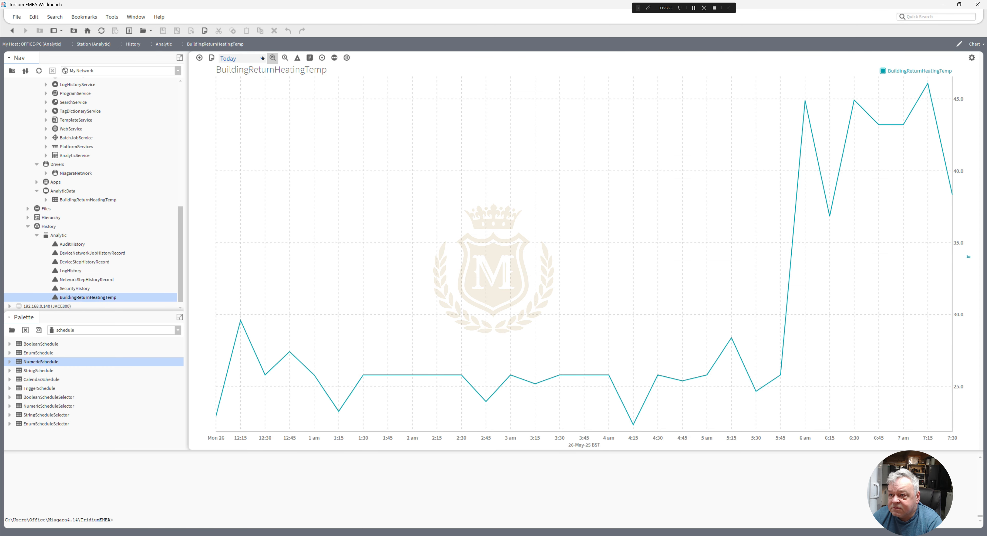
pyautogui.click(255, 58)
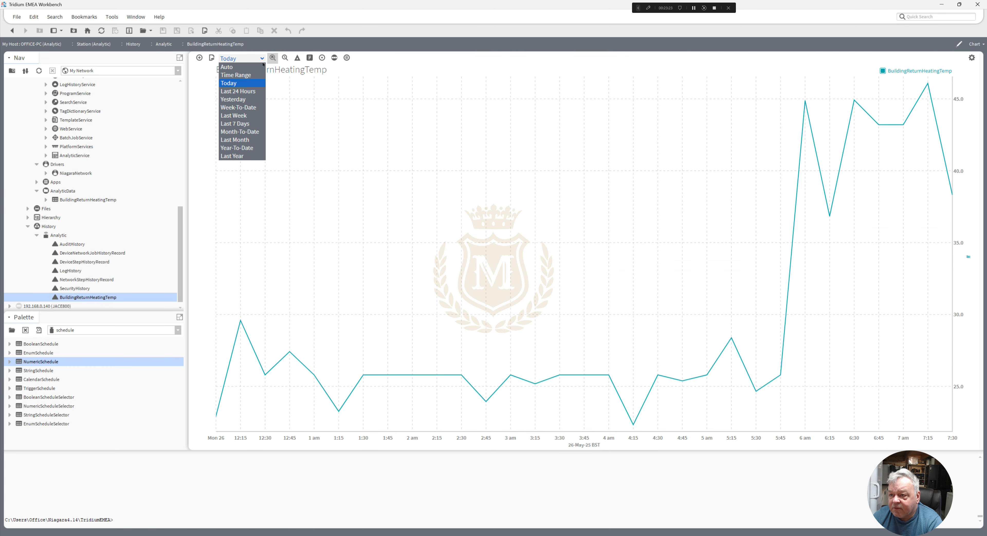
pyautogui.click(248, 148)
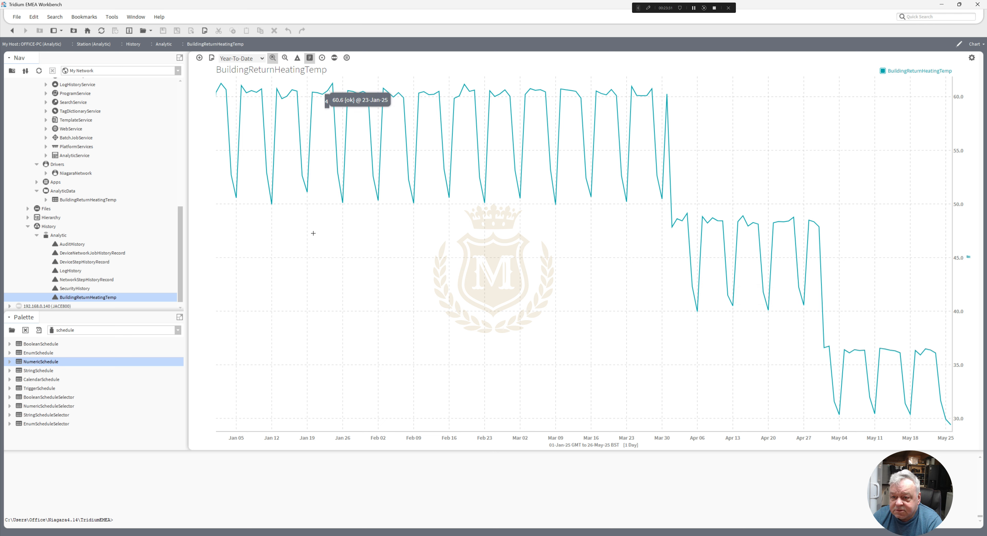
pyautogui.click(262, 59)
pyautogui.click(244, 157)
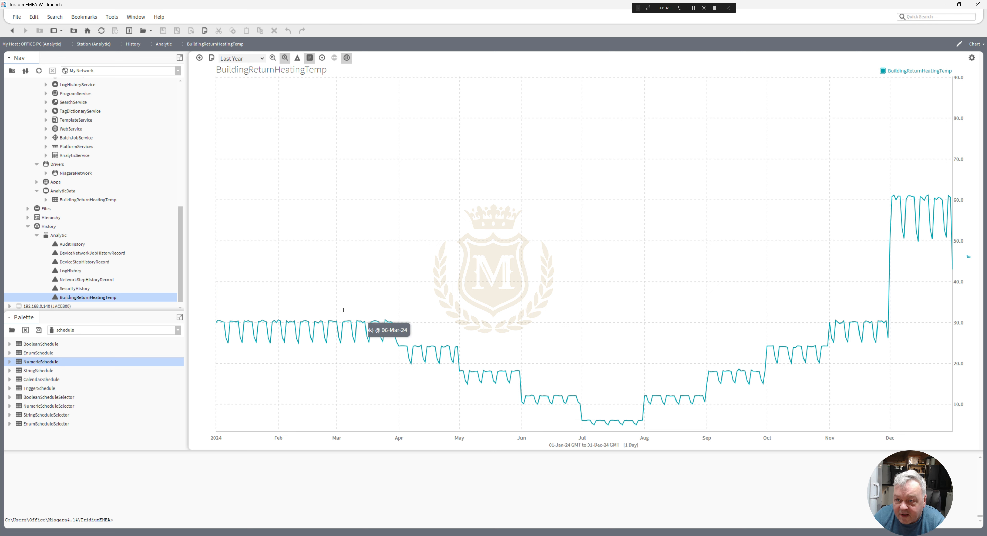
pyautogui.scroll(-1, 179, 246)
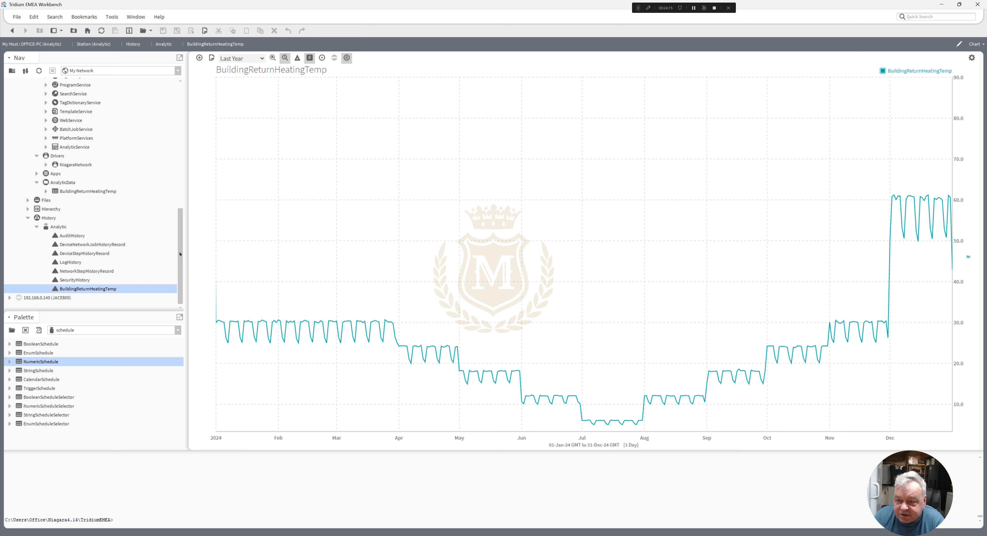
pyautogui.moveTo(180, 248); pyautogui.dragTo(180, 251)
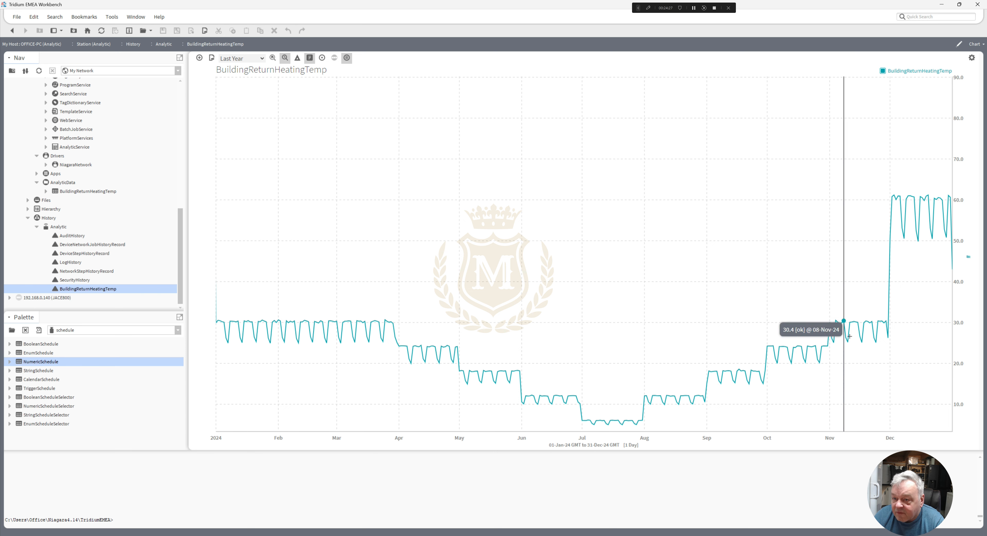
pyautogui.moveTo(180, 226)
pyautogui.mouseDown()
pyautogui.moveTo(180, 170)
pyautogui.moveTo(183, 208)
pyautogui.mouseUp()
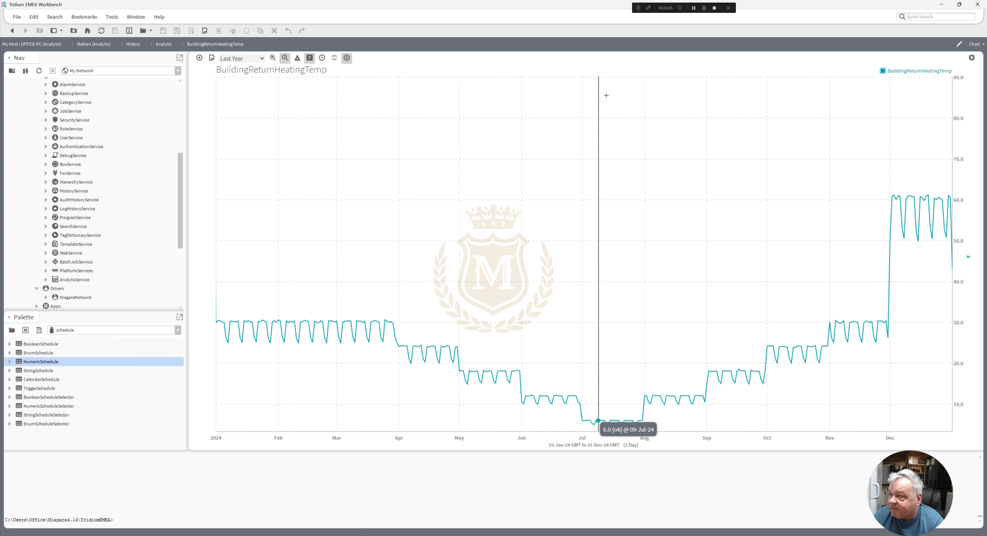
pyautogui.click(693, 8)
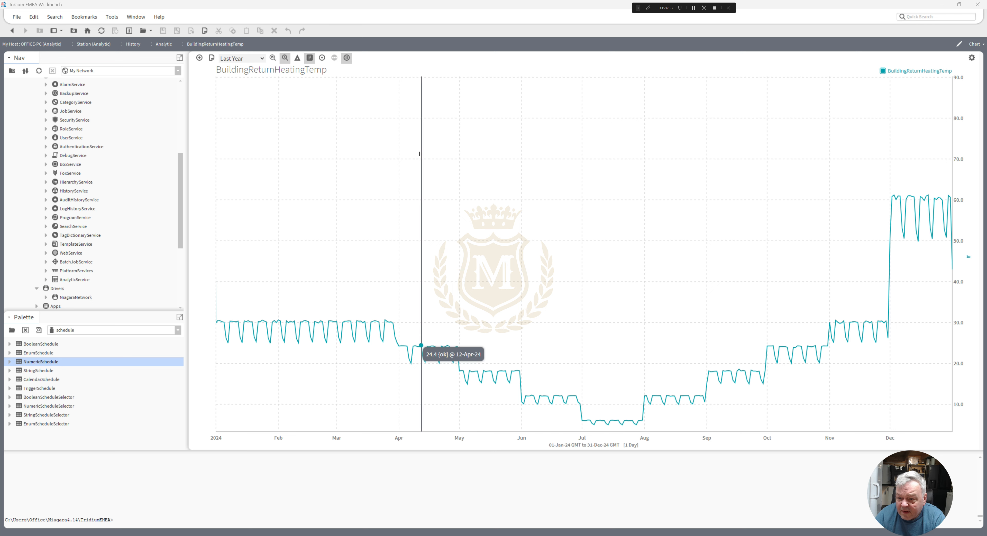
# - Load the analytics palette, expand its Charts folder, and open the AnalyticWebChart's Property Sheet
pyautogui.click(178, 331)
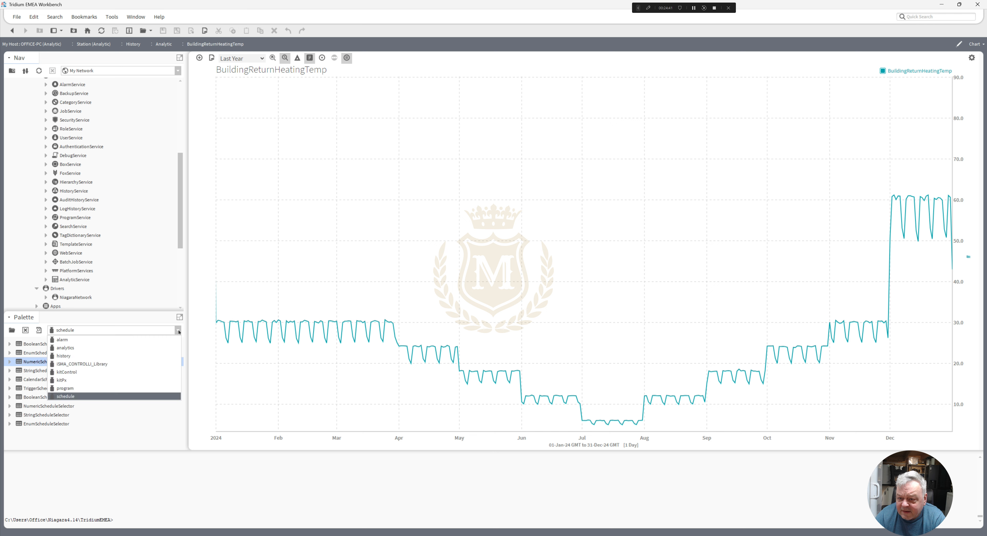
pyautogui.click(126, 348)
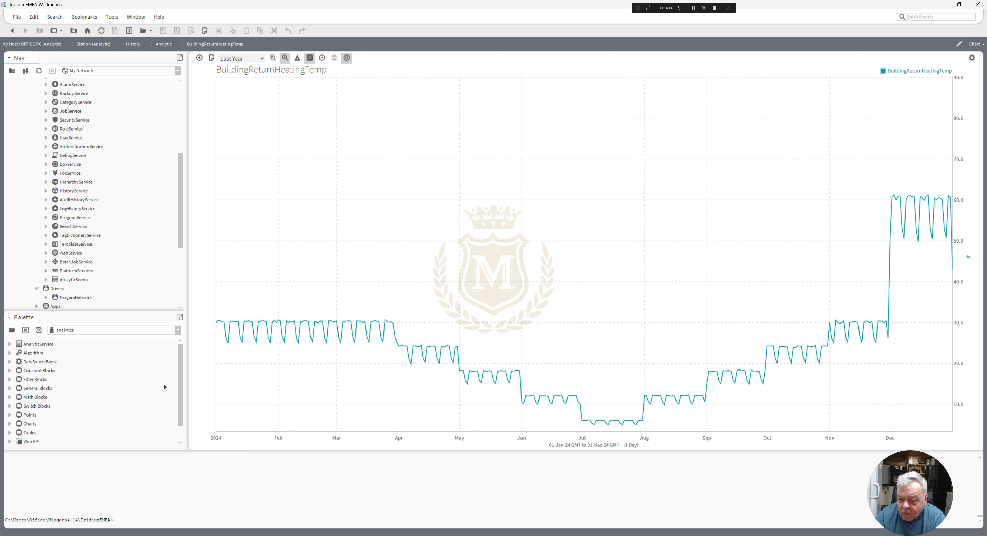
pyautogui.click(9, 423)
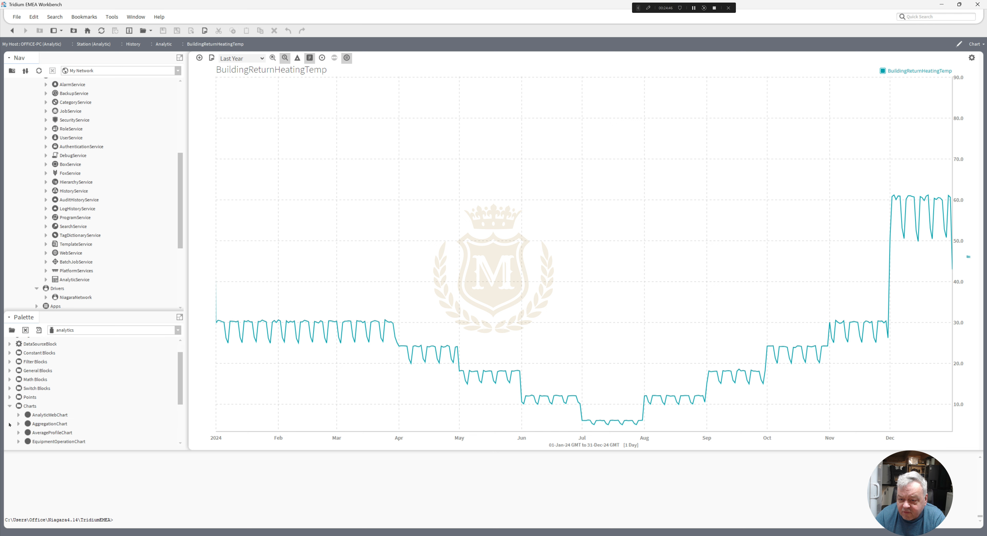
pyautogui.scroll(-4, 179, 390)
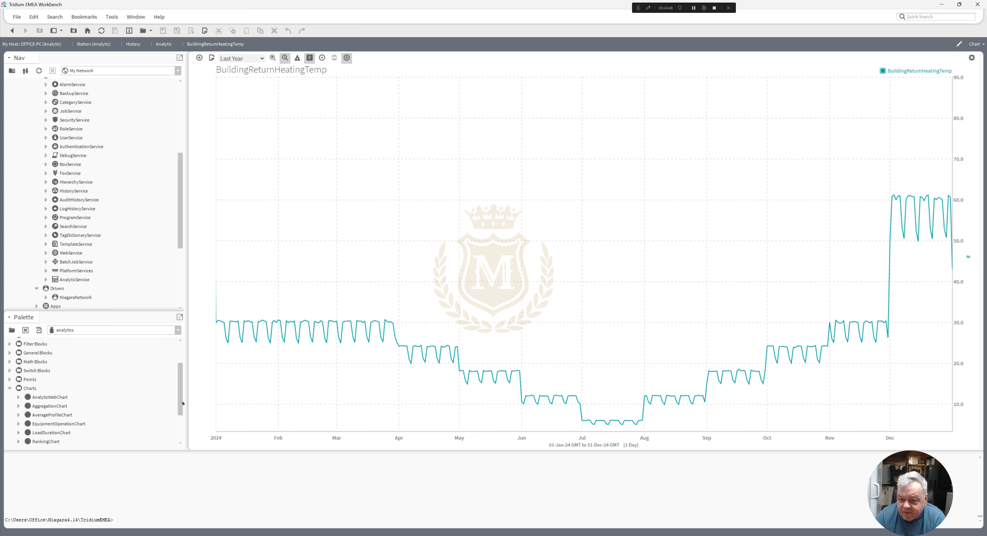
pyautogui.click(50, 379)
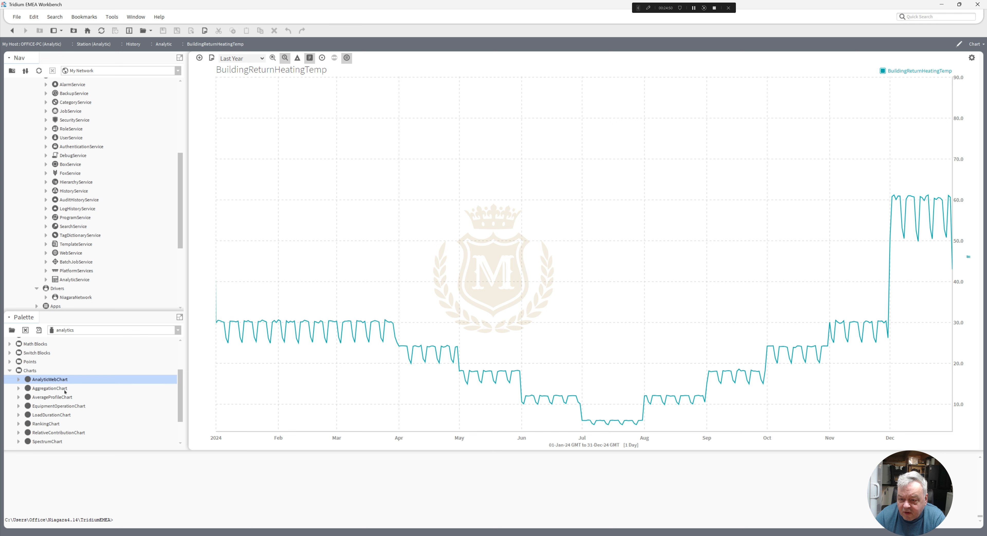
pyautogui.doubleClick(50, 379)
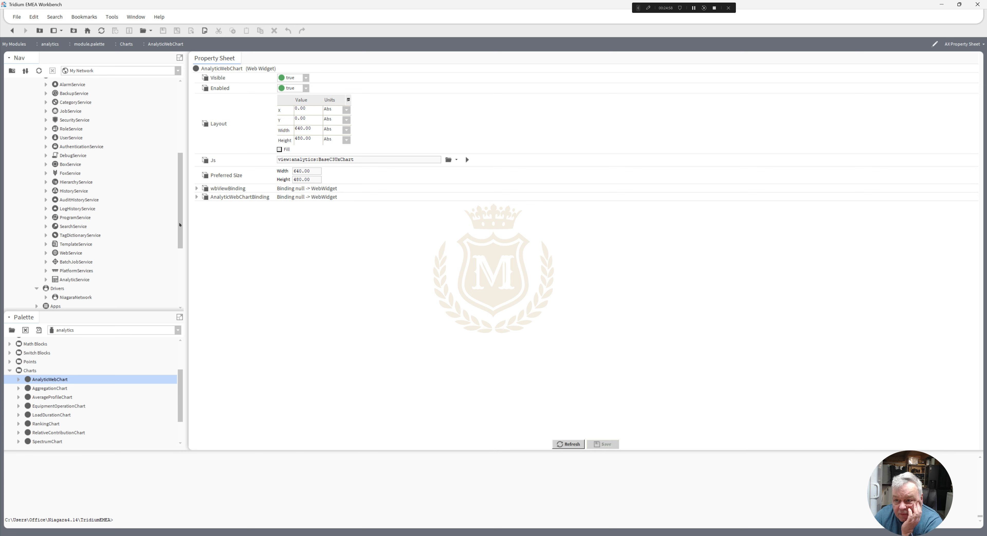
# - Expand AnalyticService in the station tree and examine its subcomponents and the views and new-component options offered for Definitions
pyautogui.moveTo(180, 224)
pyautogui.mouseDown()
pyautogui.moveTo(180, 215)
pyautogui.moveTo(182, 239)
pyautogui.mouseUp()
pyautogui.click(46, 253)
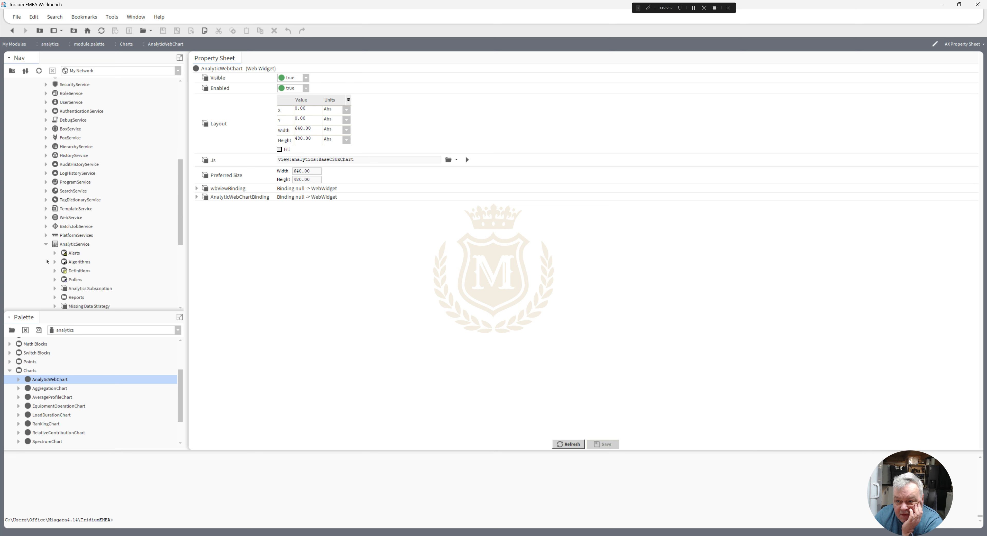
pyautogui.click(78, 272)
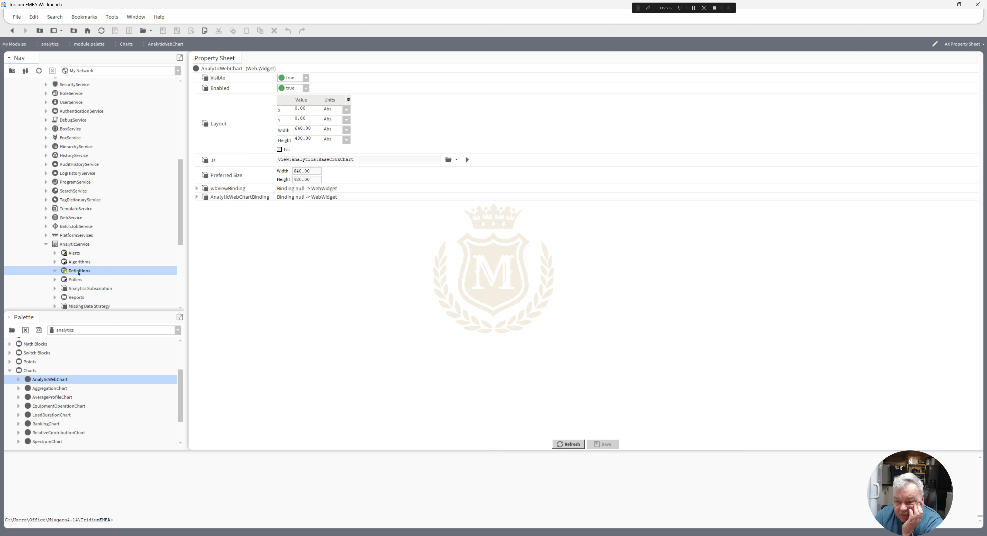
pyautogui.rightClick(78, 273)
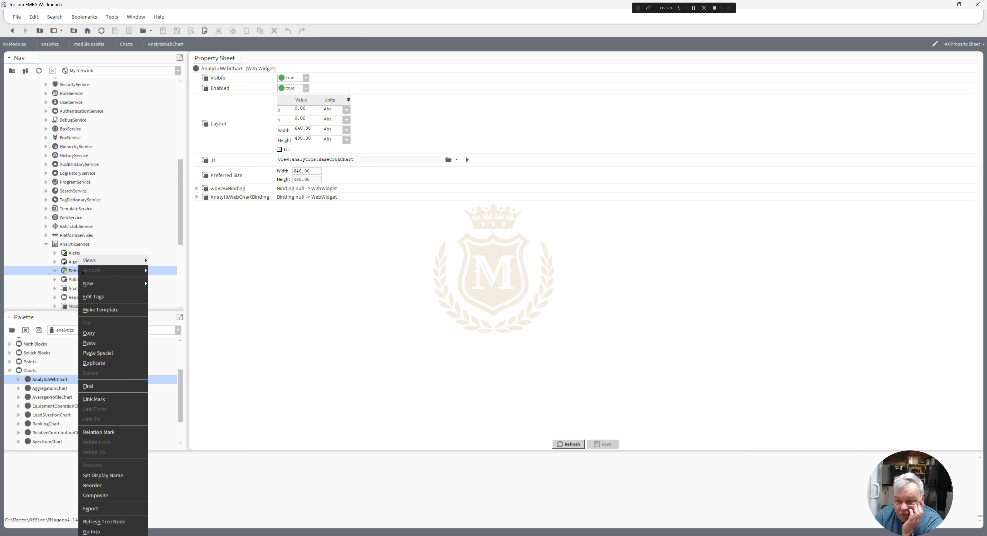
pyautogui.moveTo(105, 287)
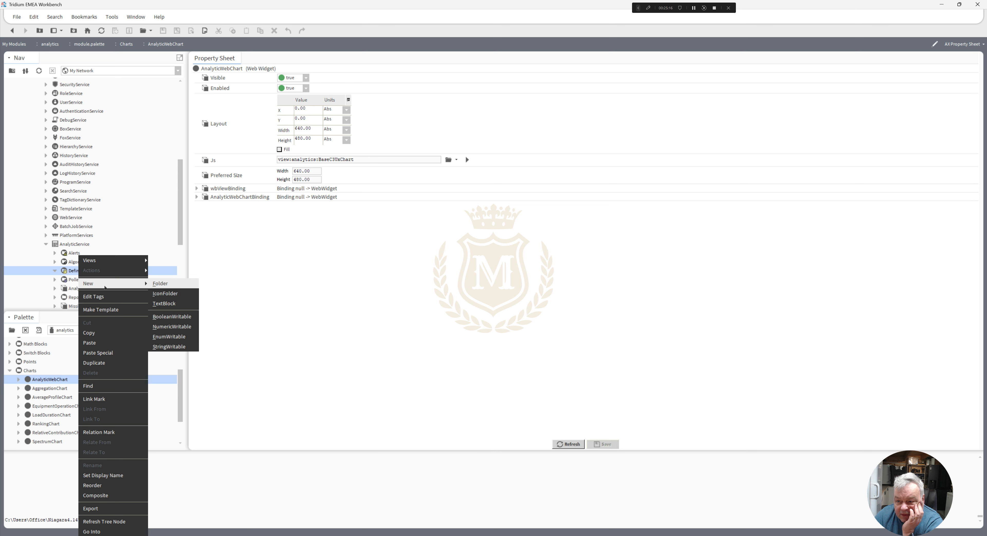
pyautogui.moveTo(110, 261)
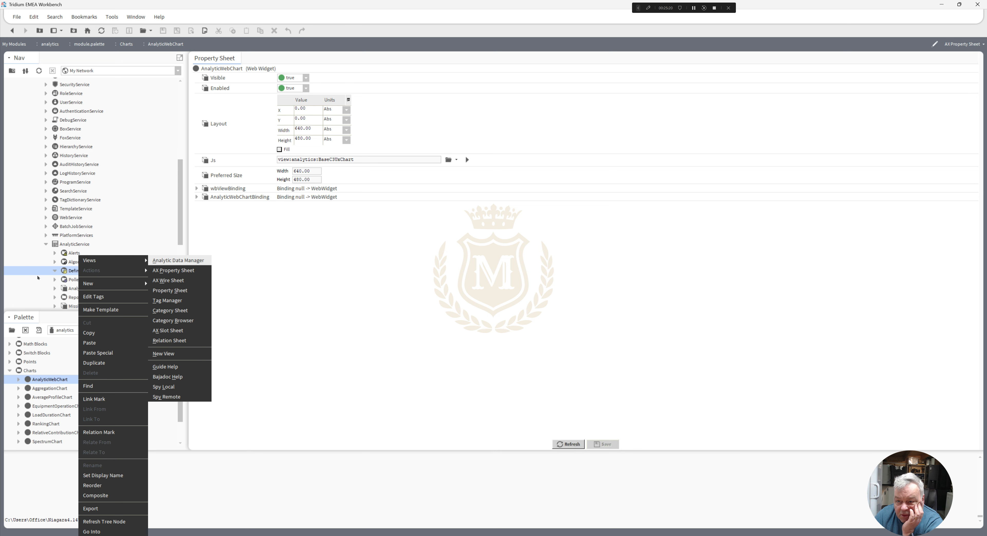
pyautogui.click(68, 271)
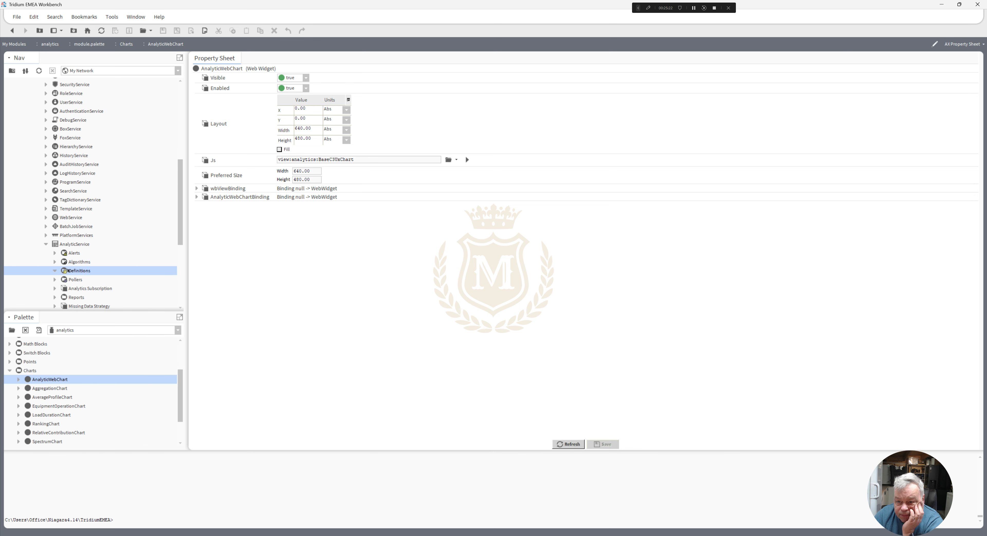
pyautogui.scroll(-3, 182, 237)
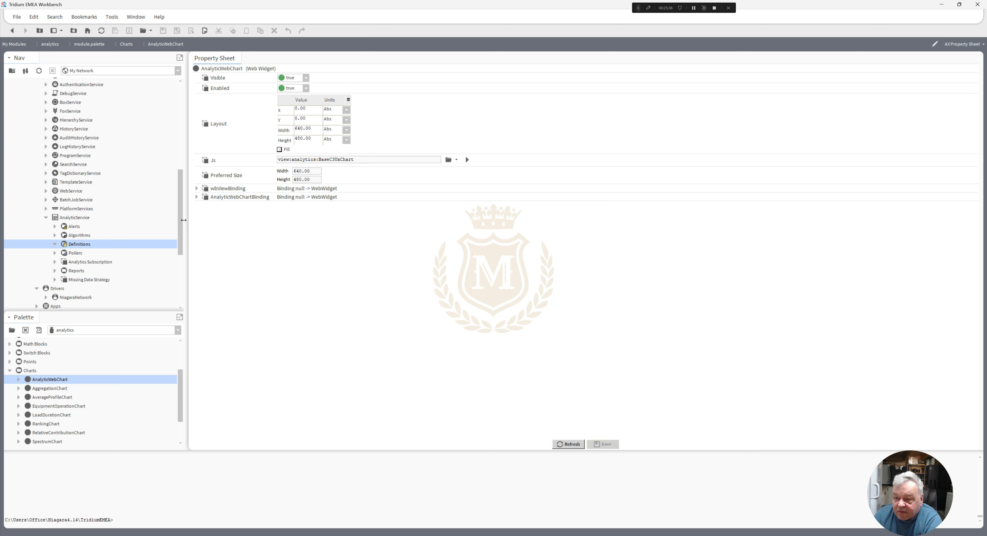
pyautogui.moveTo(181, 235); pyautogui.dragTo(182, 236)
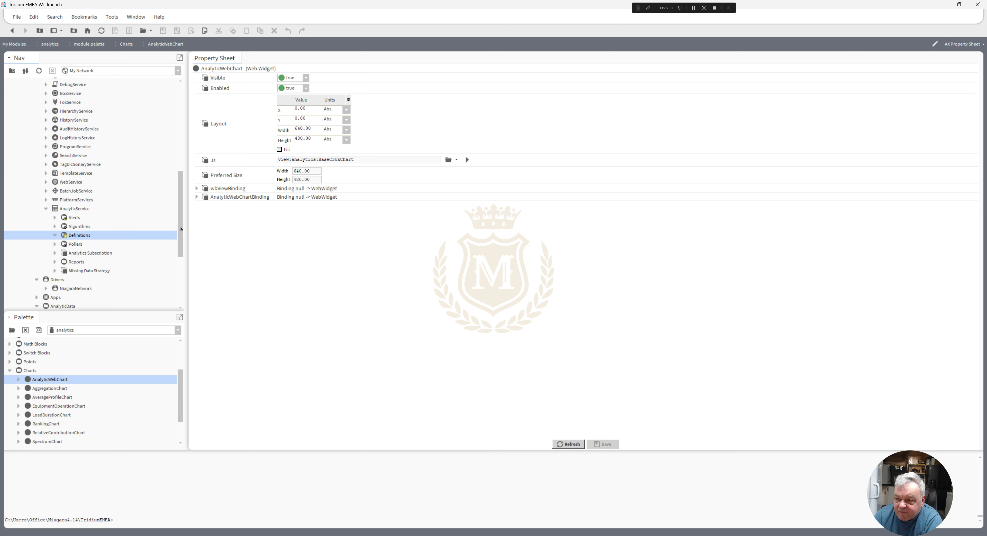
pyautogui.moveTo(180, 229); pyautogui.dragTo(181, 239)
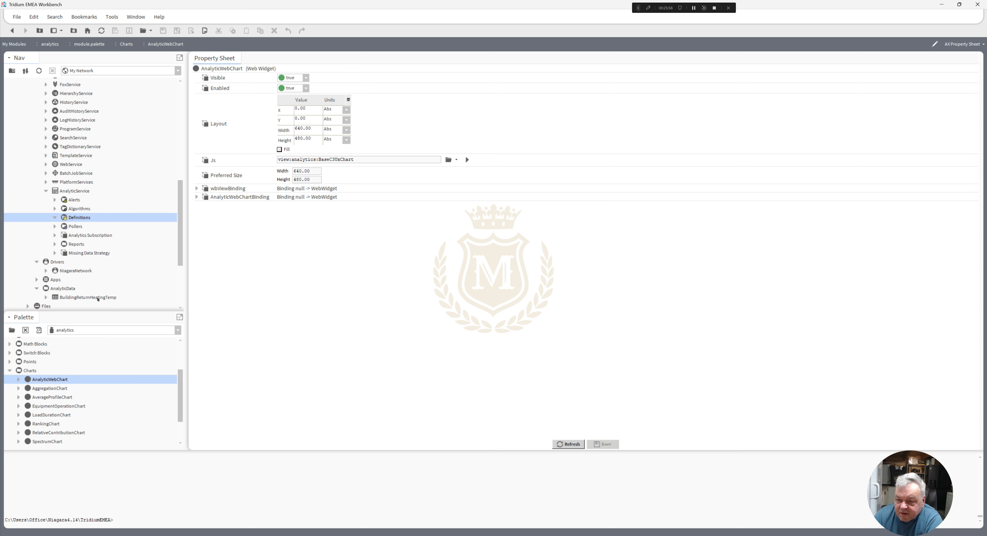
# - In the BuildingReturnHeatingTemp weekly schedule, add 0.0 events on Sunday from 9:00 to 10:30 AM and Tuesday from 4:30 to 6:00 PM
pyautogui.doubleClick(88, 298)
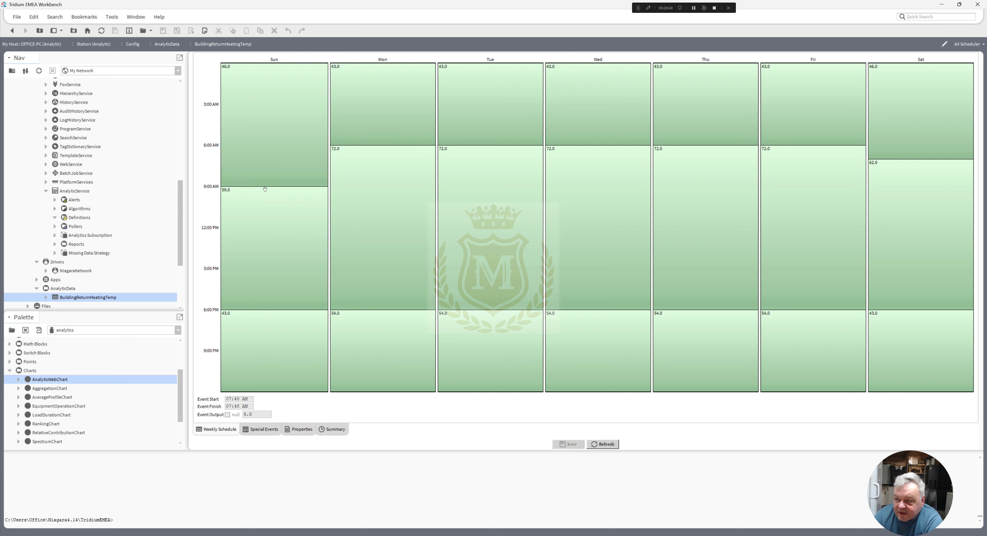
pyautogui.moveTo(265, 187); pyautogui.dragTo(251, 204)
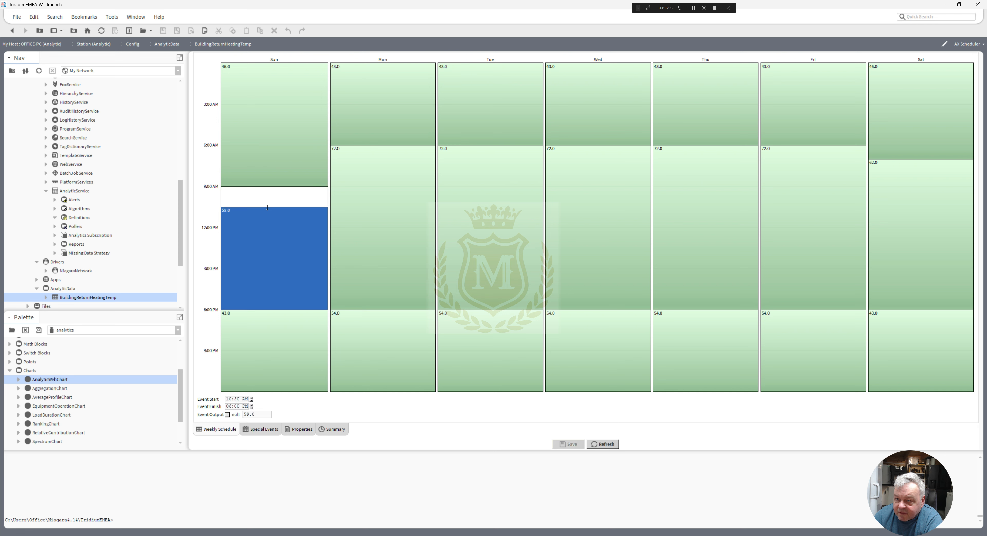
pyautogui.click(251, 198)
pyautogui.moveTo(251, 203); pyautogui.dragTo(251, 207)
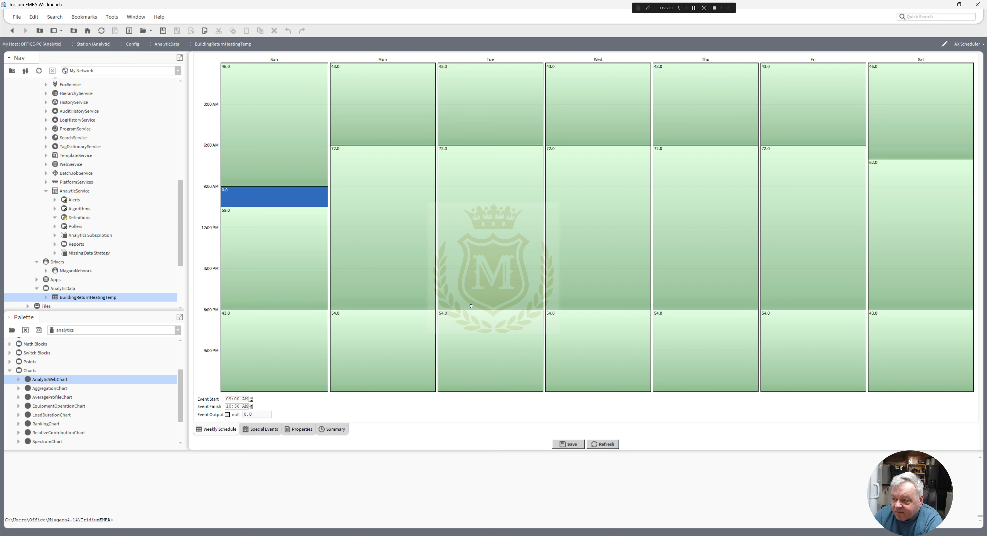
pyautogui.moveTo(473, 310)
pyautogui.mouseDown()
pyautogui.moveTo(475, 290)
pyautogui.moveTo(475, 308)
pyautogui.mouseUp()
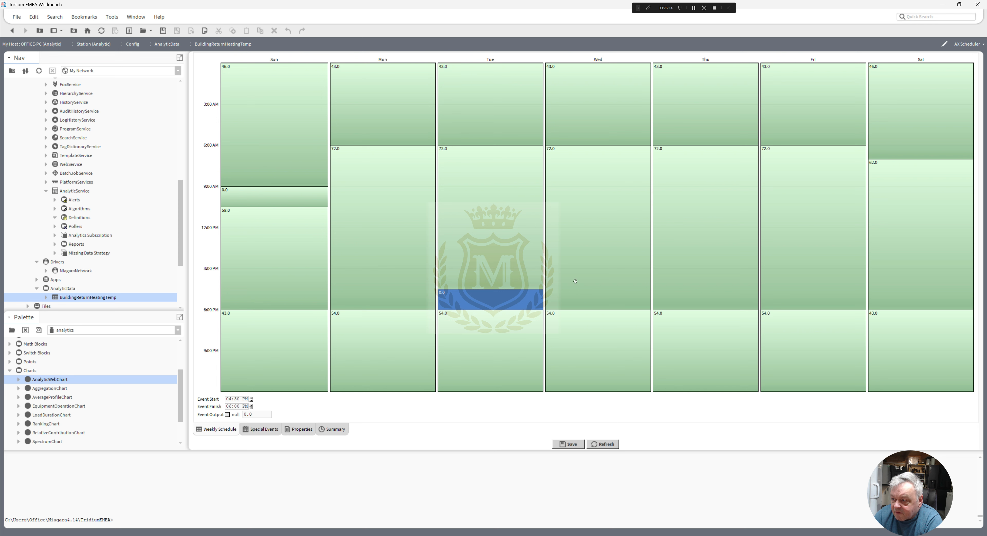
# - Start Thursday's 72.0 event at 7:00 AM and add a new event in the gap from 6:00 to 7:00 AM
pyautogui.click(695, 280)
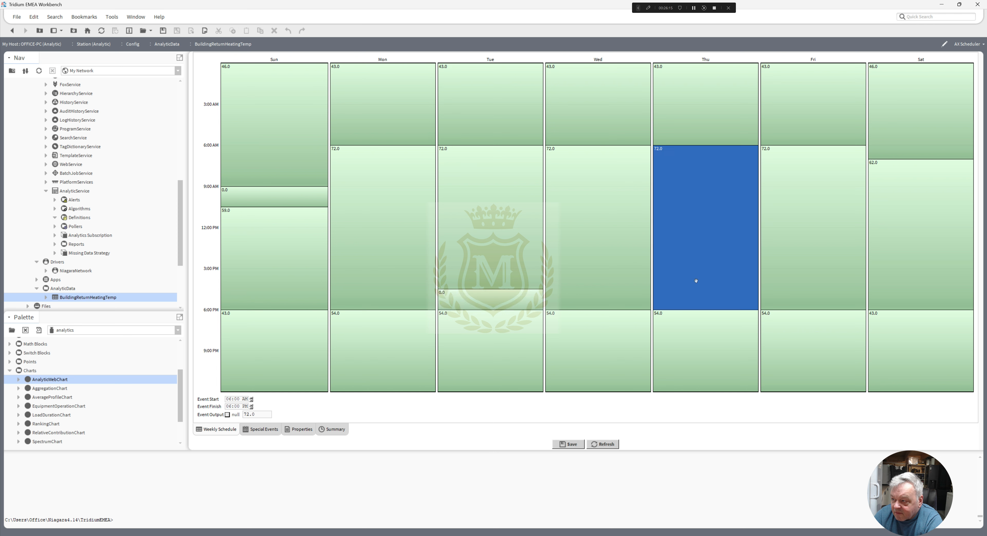
pyautogui.click(685, 310)
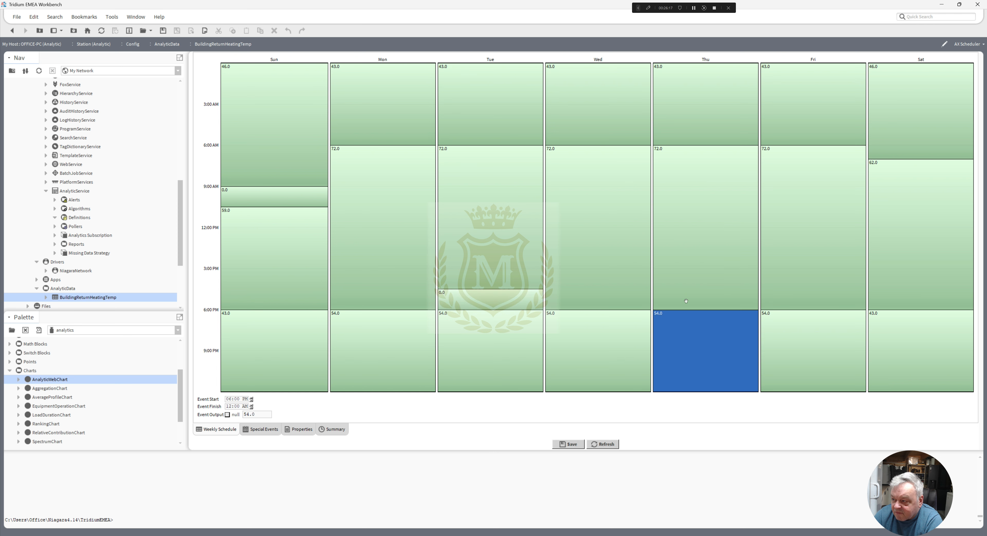
pyautogui.click(690, 156)
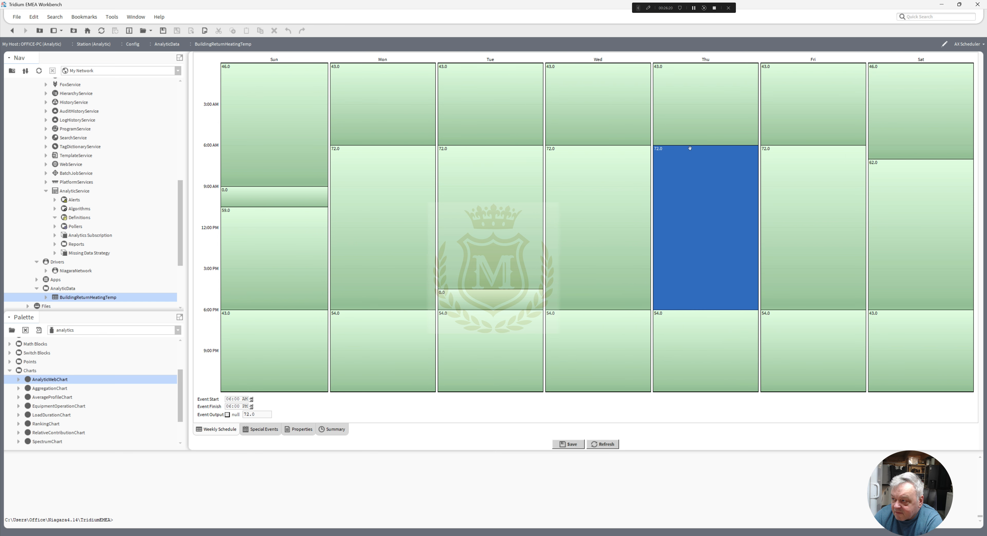
pyautogui.moveTo(690, 147); pyautogui.dragTo(688, 159)
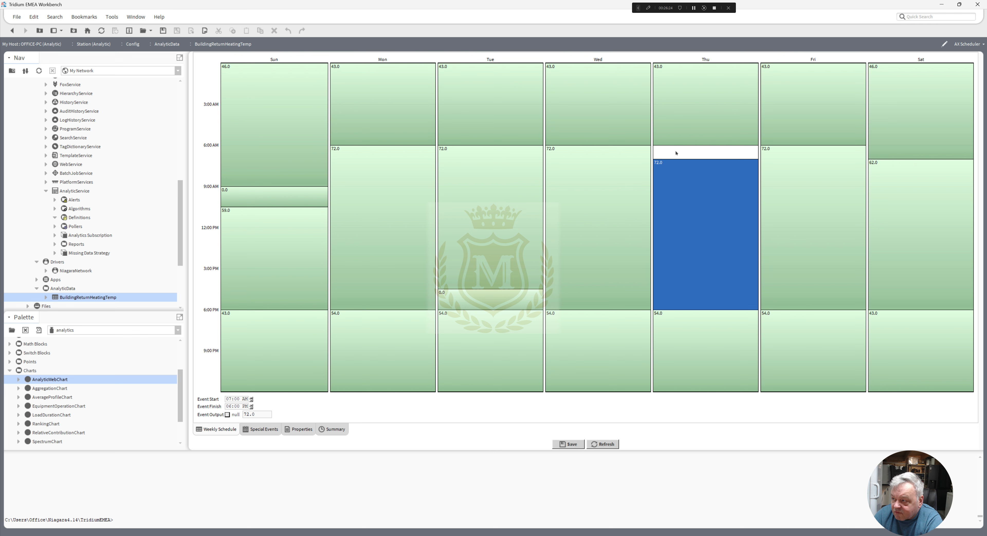
pyautogui.rightClick(676, 153)
pyautogui.click(665, 153)
pyautogui.moveTo(665, 150); pyautogui.dragTo(665, 157)
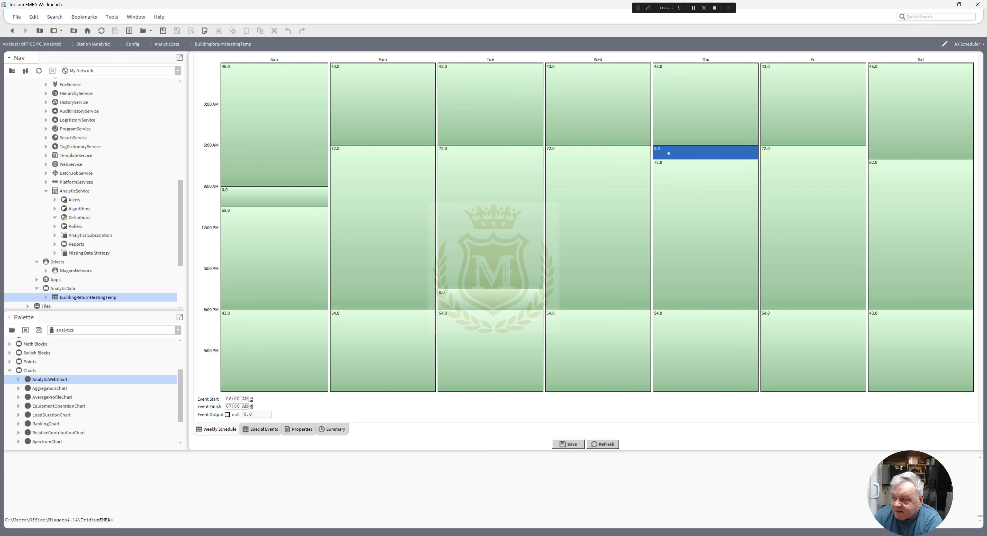
# - Set the output of Thursday's 6:00 to 7:00 AM event to null and save the schedule
pyautogui.rightClick(668, 153)
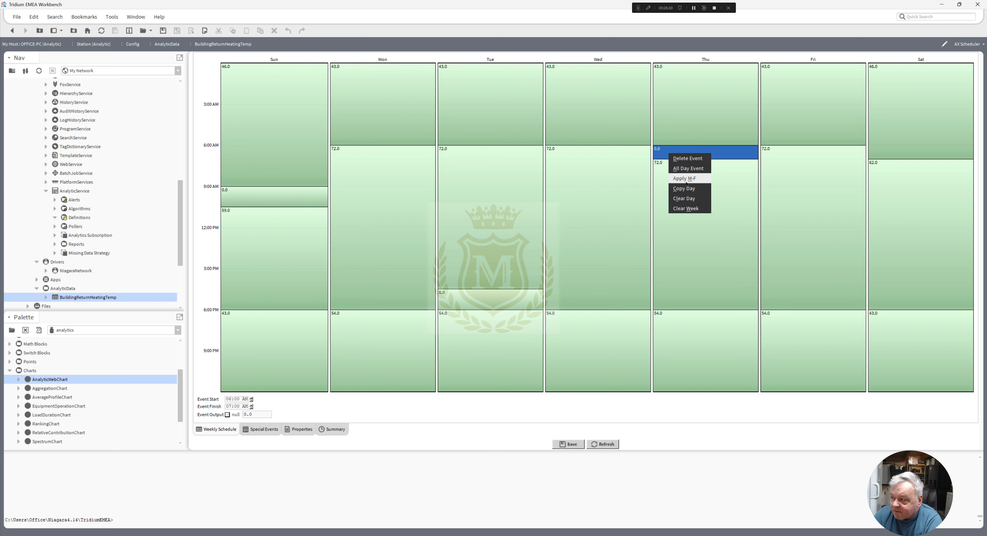
pyautogui.click(665, 154)
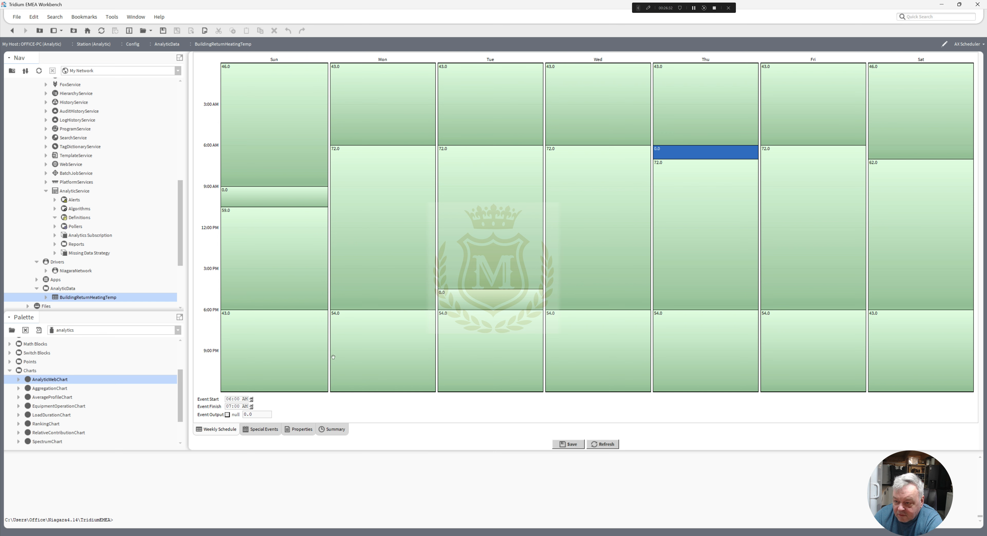
pyautogui.click(227, 415)
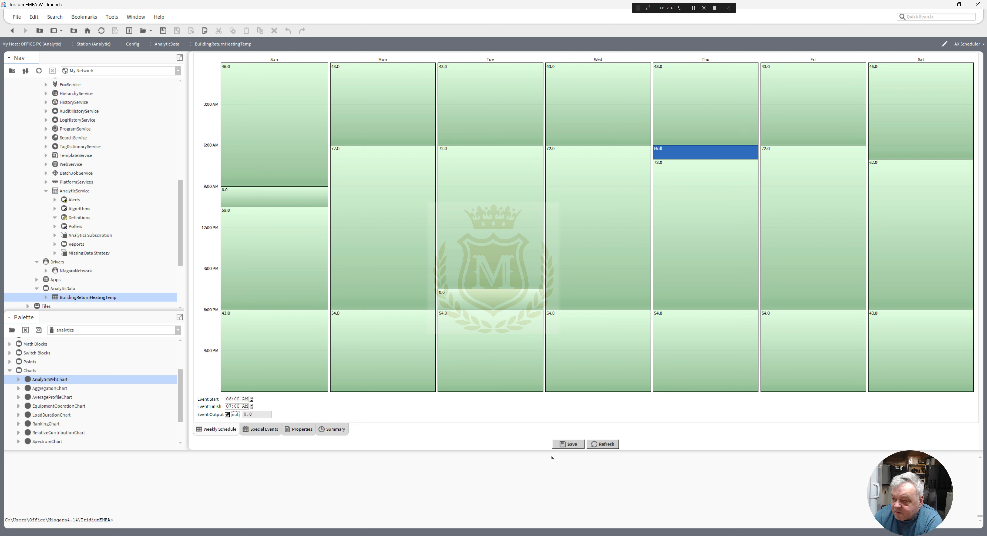
pyautogui.click(570, 445)
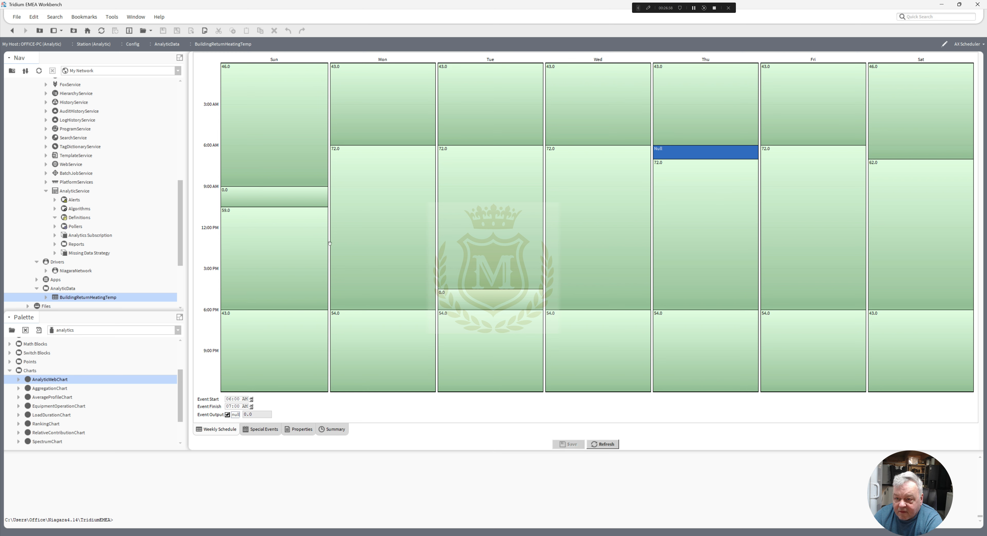
# - Open the AX Property Sheet of the BuildingReturnHeatingTemp schedule and rebuild the history of its HeatingReturnTemp component
pyautogui.moveTo(182, 232); pyautogui.dragTo(182, 230)
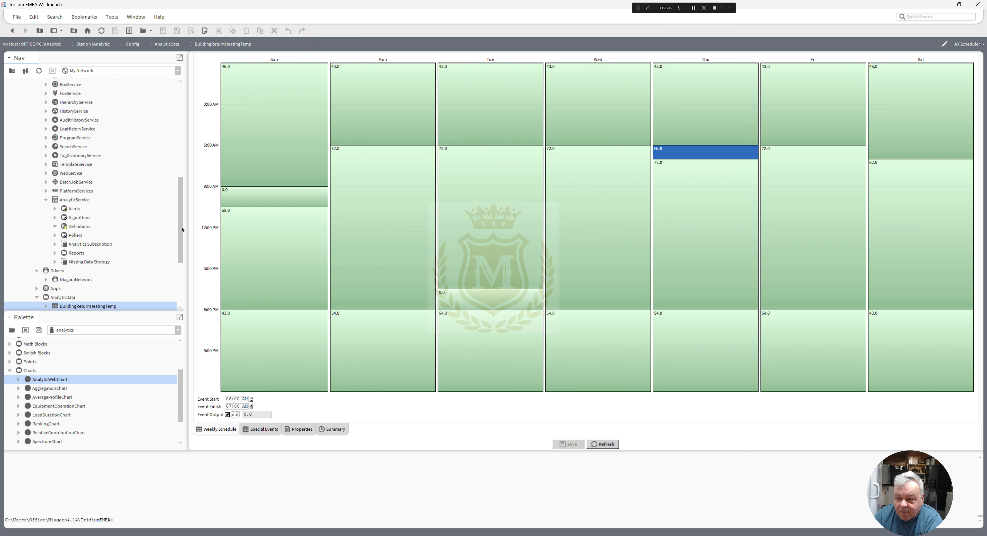
pyautogui.moveTo(182, 230); pyautogui.dragTo(186, 251)
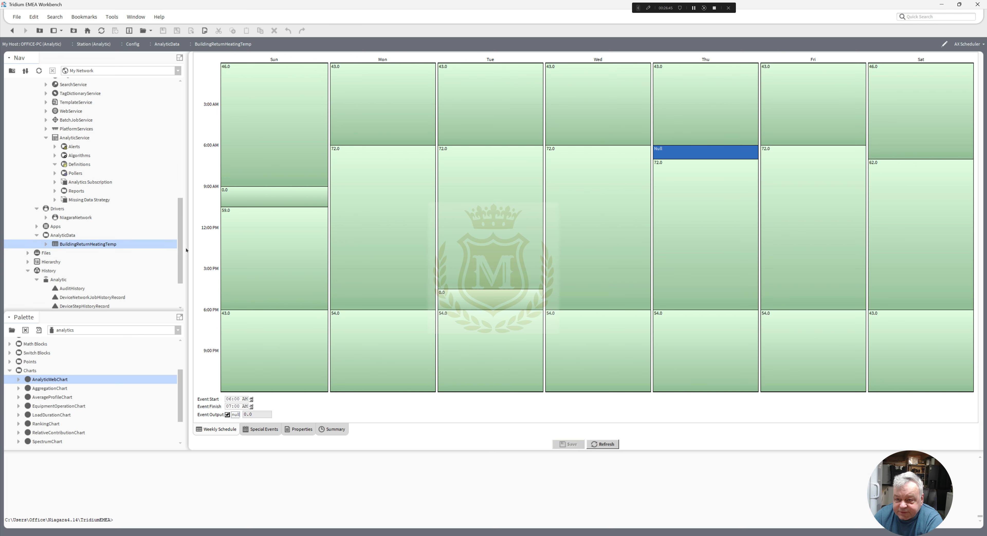
pyautogui.rightClick(76, 247)
pyautogui.moveTo(114, 247)
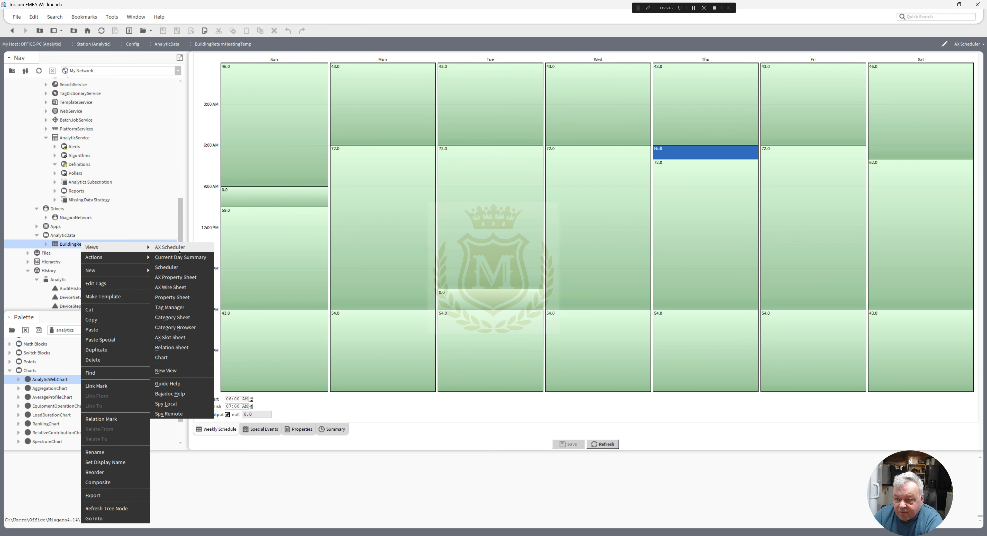
pyautogui.click(179, 248)
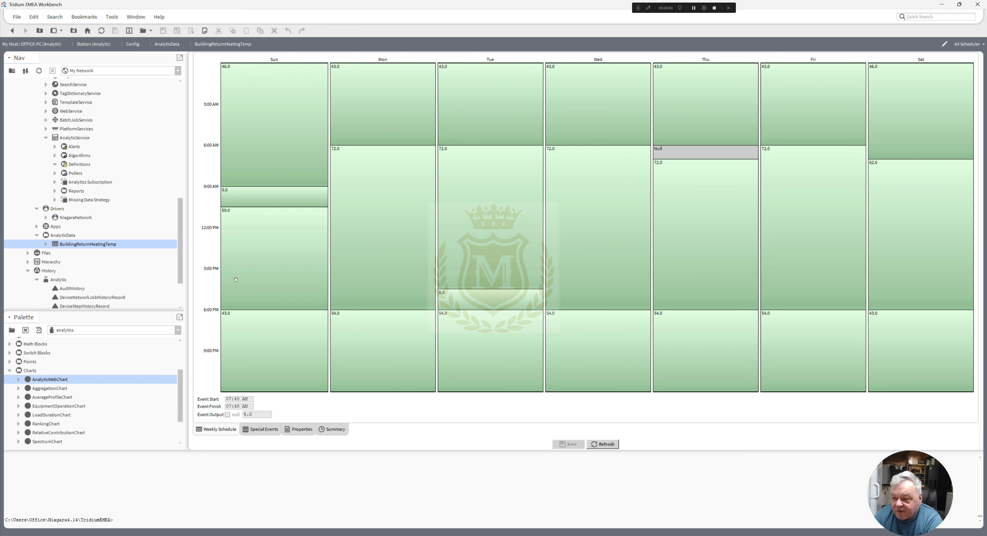
pyautogui.rightClick(80, 249)
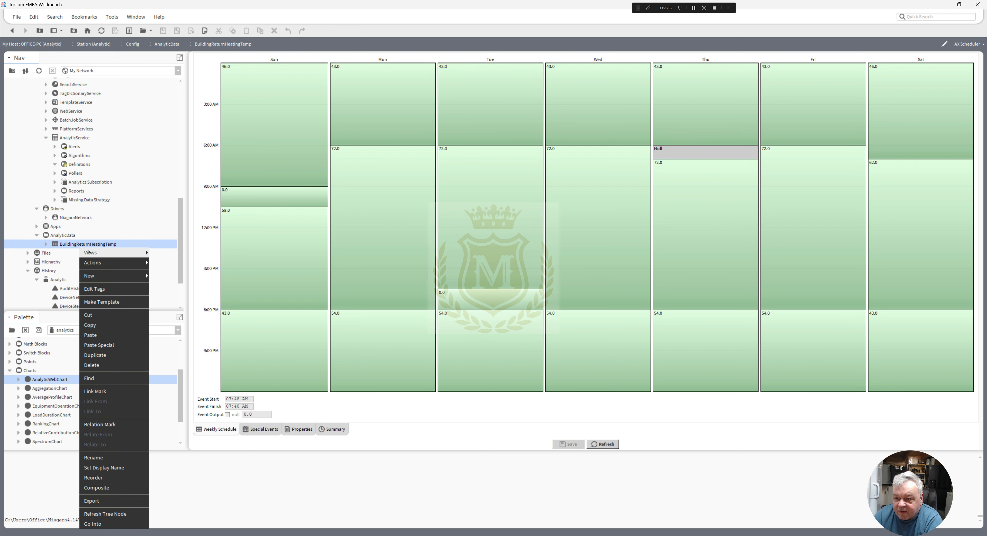
pyautogui.moveTo(98, 253)
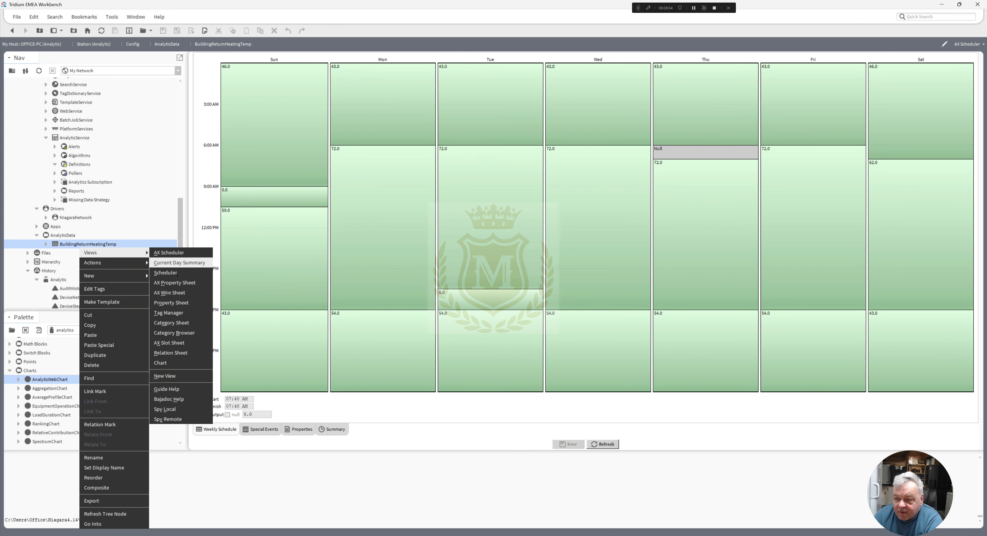
pyautogui.click(178, 283)
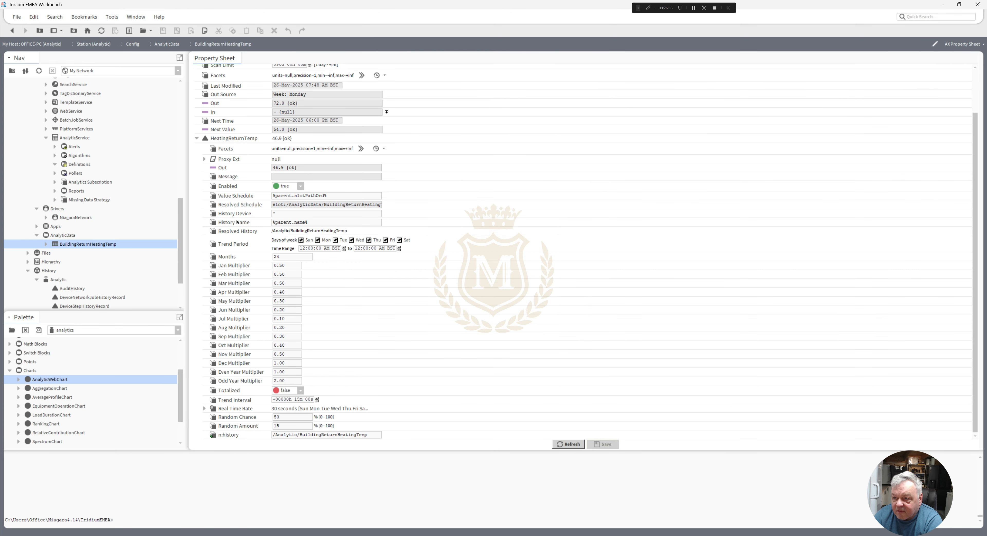
pyautogui.rightClick(227, 139)
pyautogui.moveTo(272, 155)
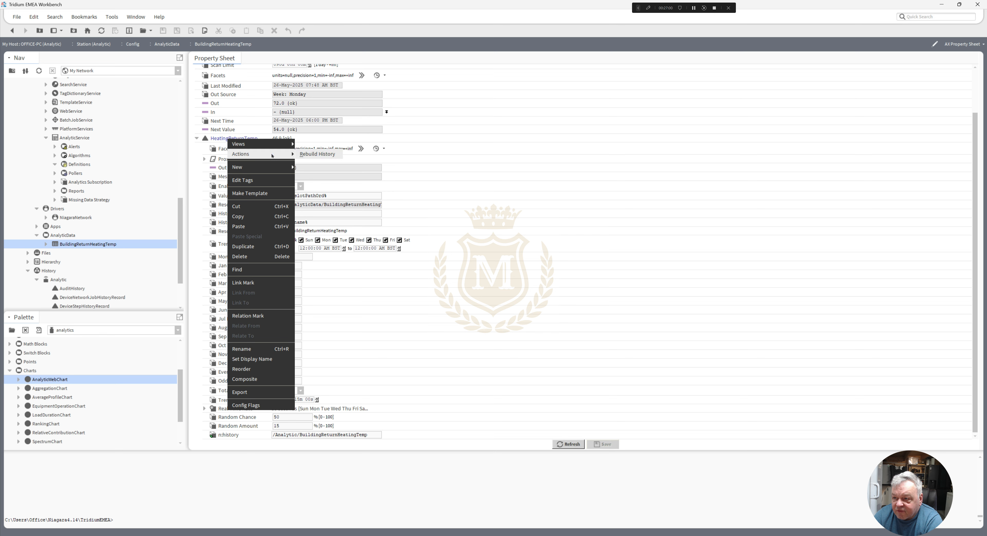
pyautogui.click(318, 154)
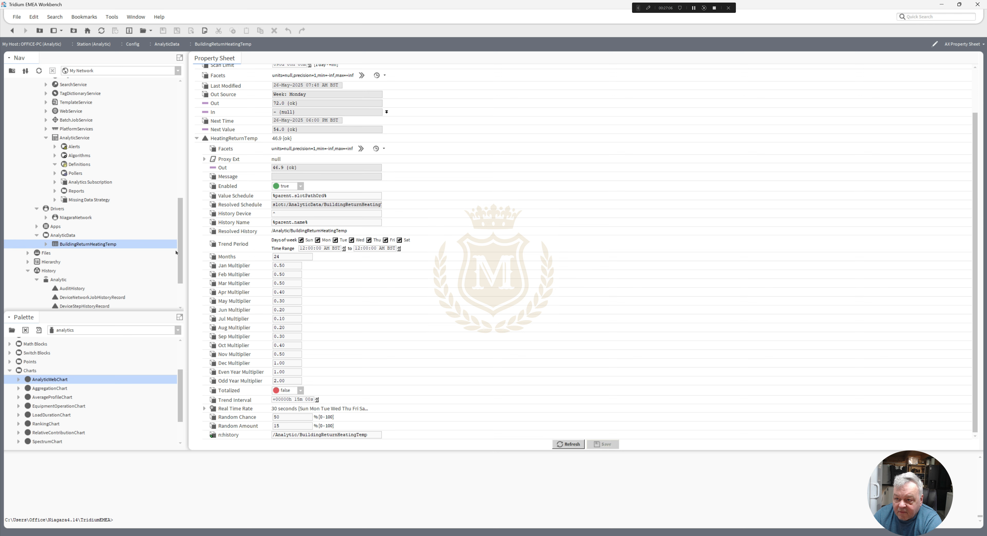
# - Open the BuildingReturnHeatingTemp history of the Analytic station and show it as an AX History Table
pyautogui.scroll(-2, 182, 274)
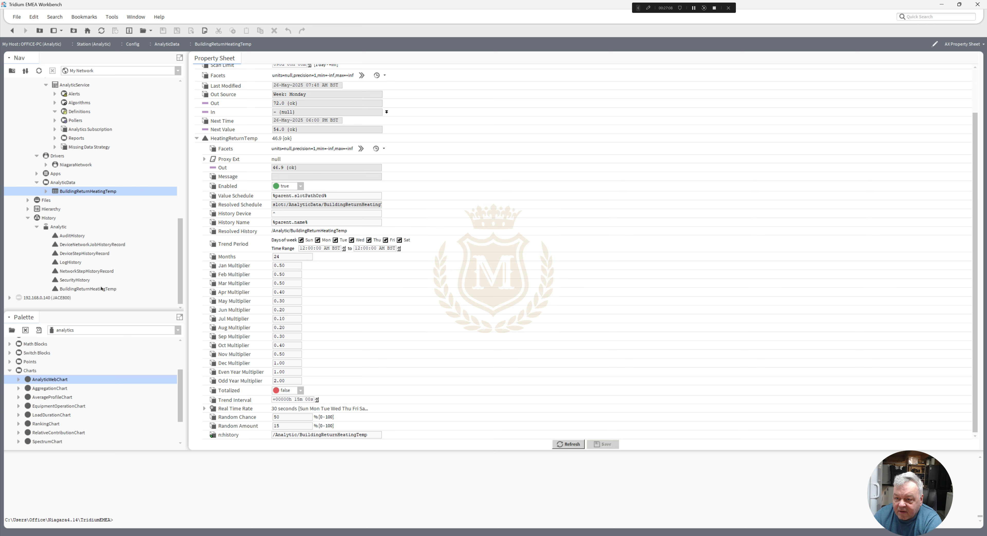
pyautogui.doubleClick(88, 288)
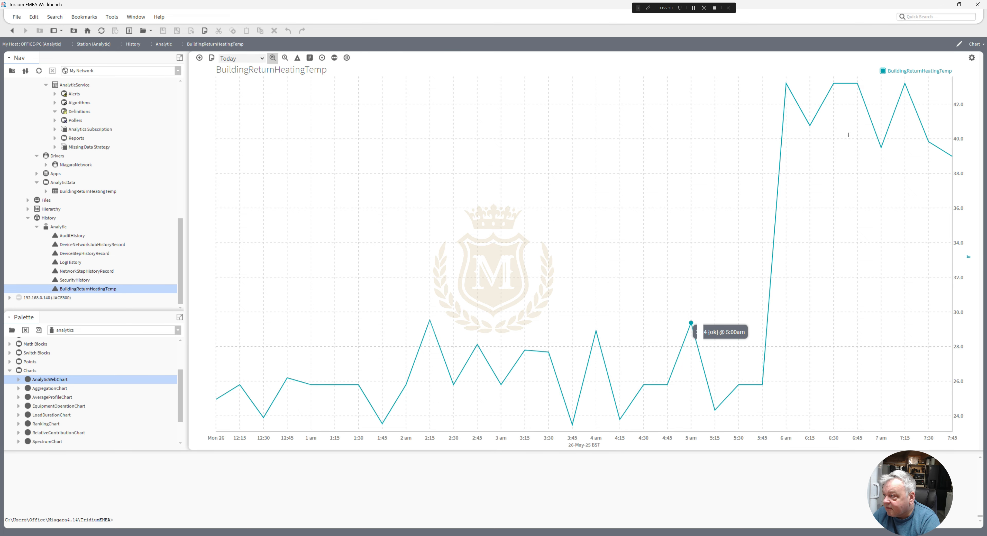
pyautogui.click(977, 45)
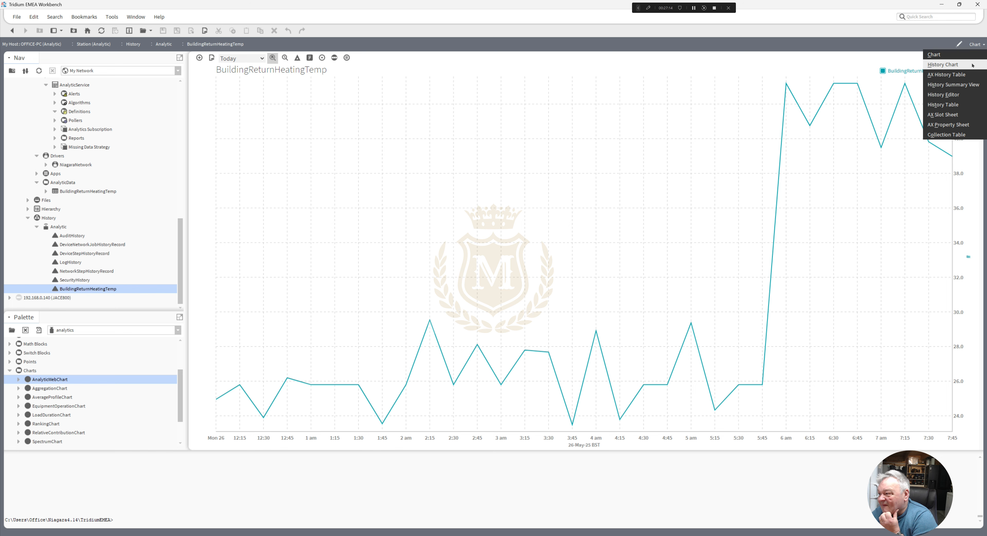
pyautogui.click(958, 75)
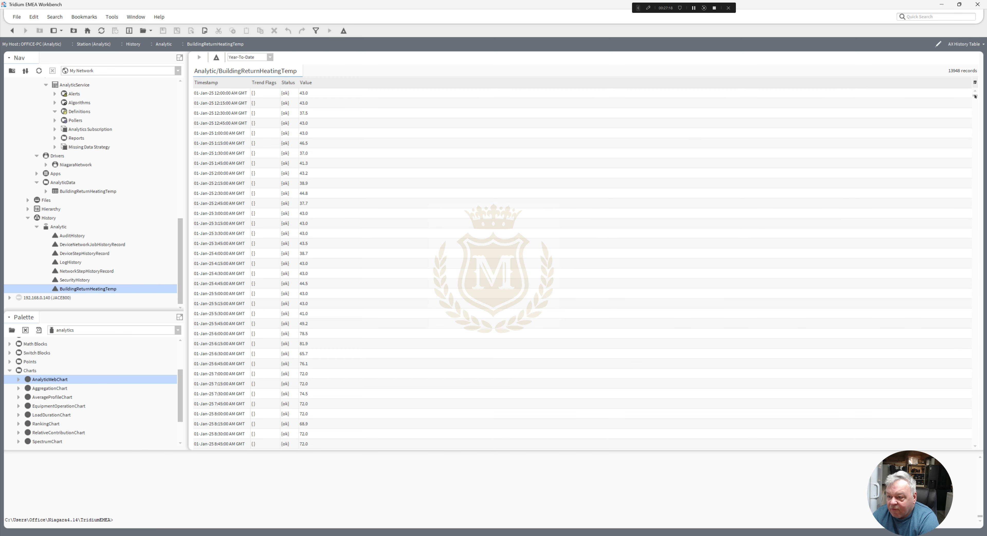
# - Sort the history records by value and compare the status and timestamps of the 0.0 entries
pyautogui.moveTo(976, 97); pyautogui.dragTo(985, 150)
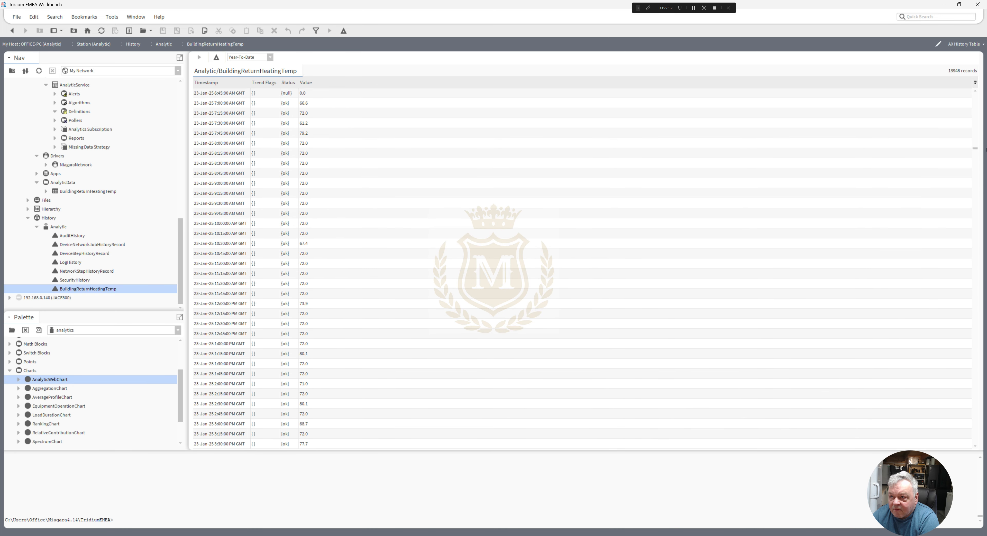
pyautogui.click(306, 94)
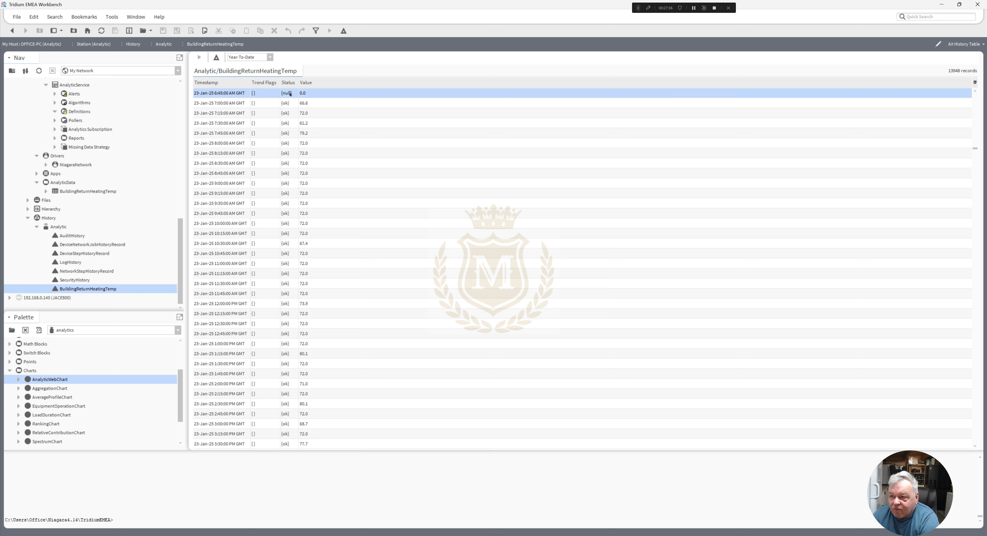
pyautogui.click(307, 82)
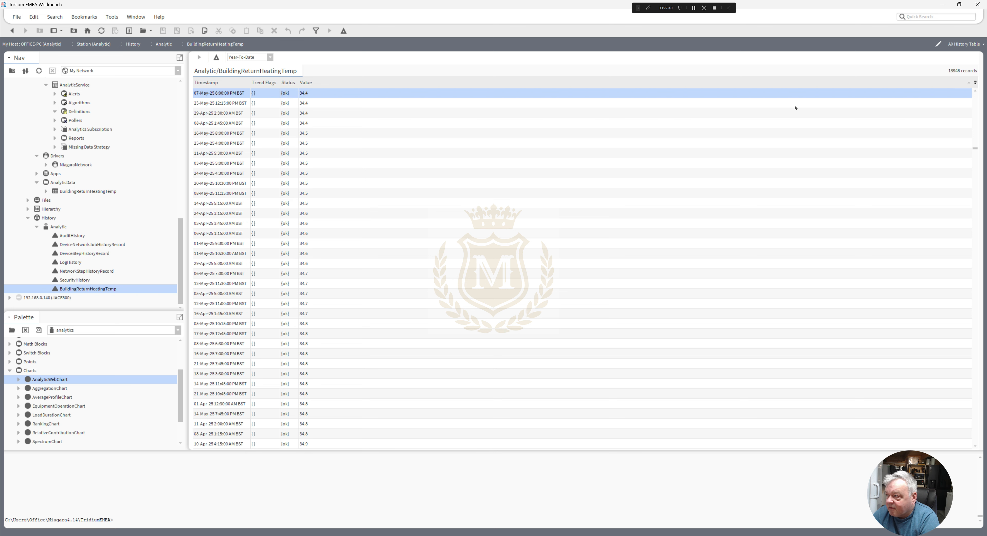
pyautogui.click(975, 127)
pyautogui.click(975, 101)
pyautogui.moveTo(974, 147); pyautogui.dragTo(975, 86)
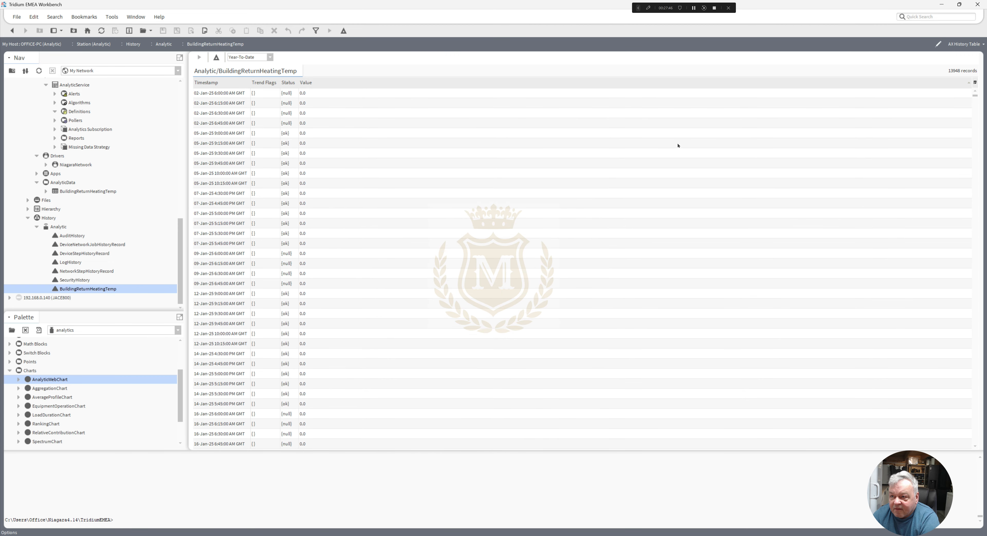
pyautogui.click(293, 133)
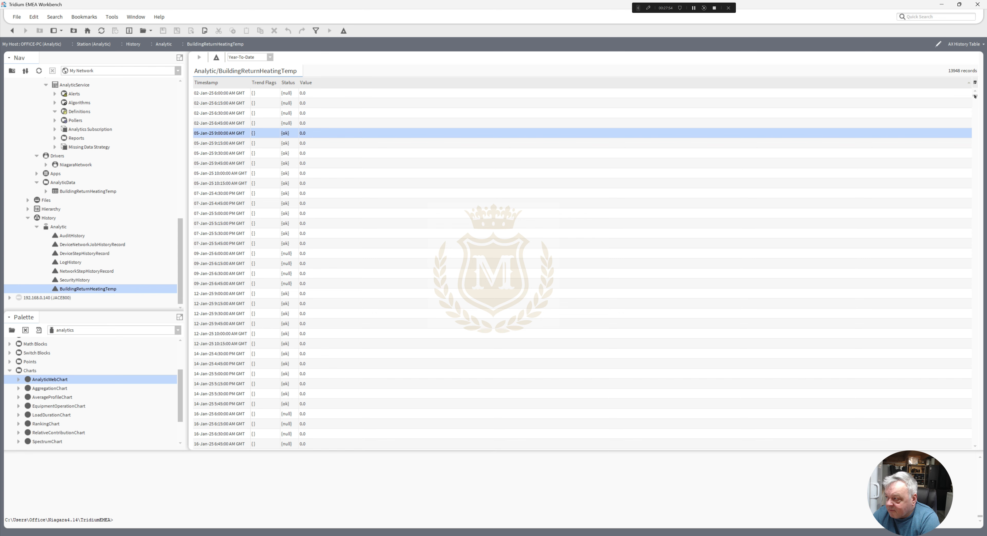
pyautogui.moveTo(974, 96)
pyautogui.mouseDown()
pyautogui.moveTo(979, 112)
pyautogui.moveTo(977, 87)
pyautogui.mouseUp()
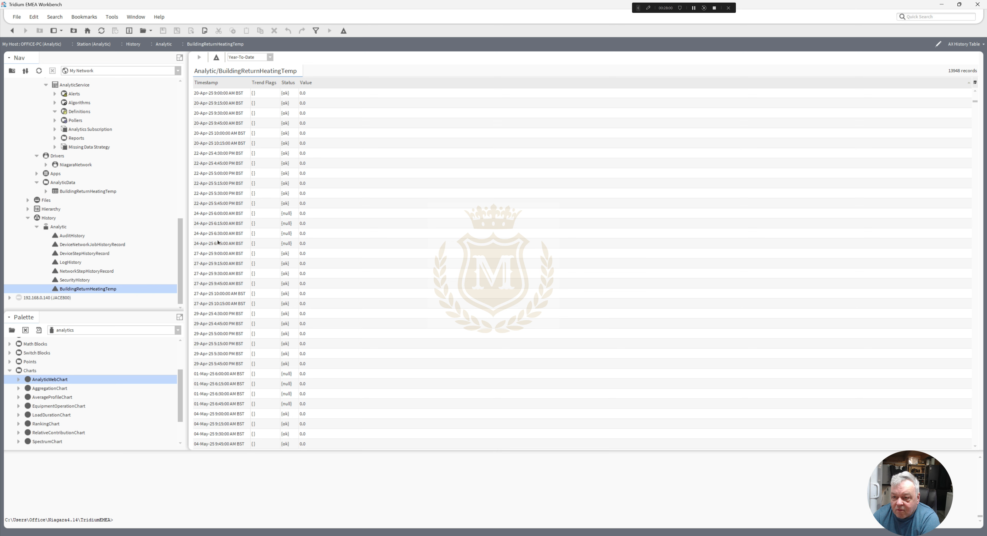
# - Open the Definitions of the AnalyticService and add one Analytic Data Definition with its default settings
pyautogui.moveTo(184, 262); pyautogui.dragTo(182, 243)
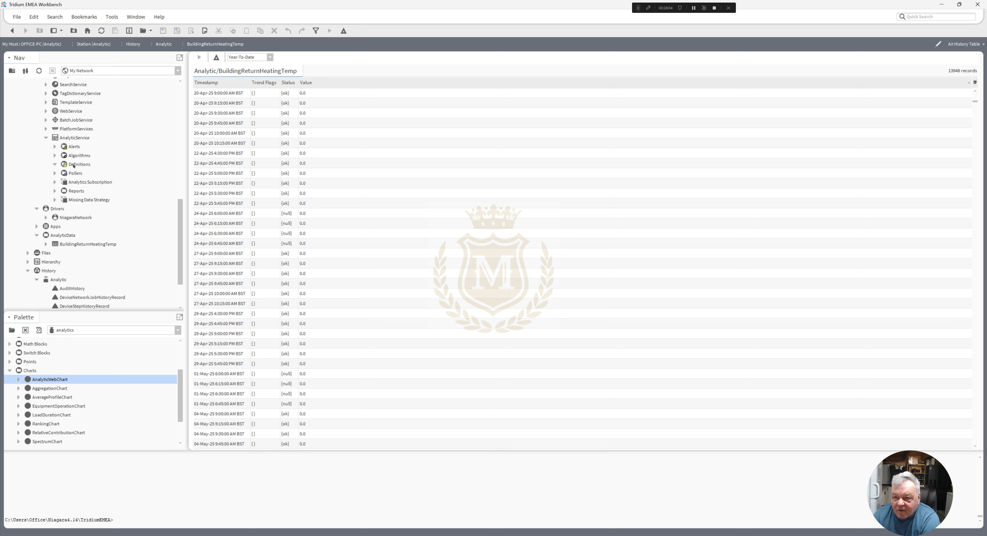
pyautogui.click(74, 166)
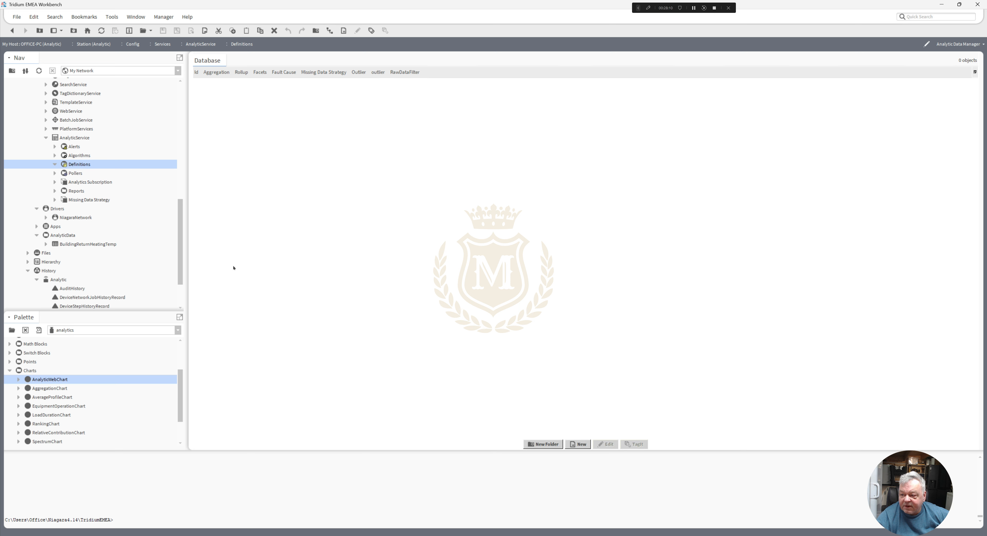
pyautogui.click(579, 444)
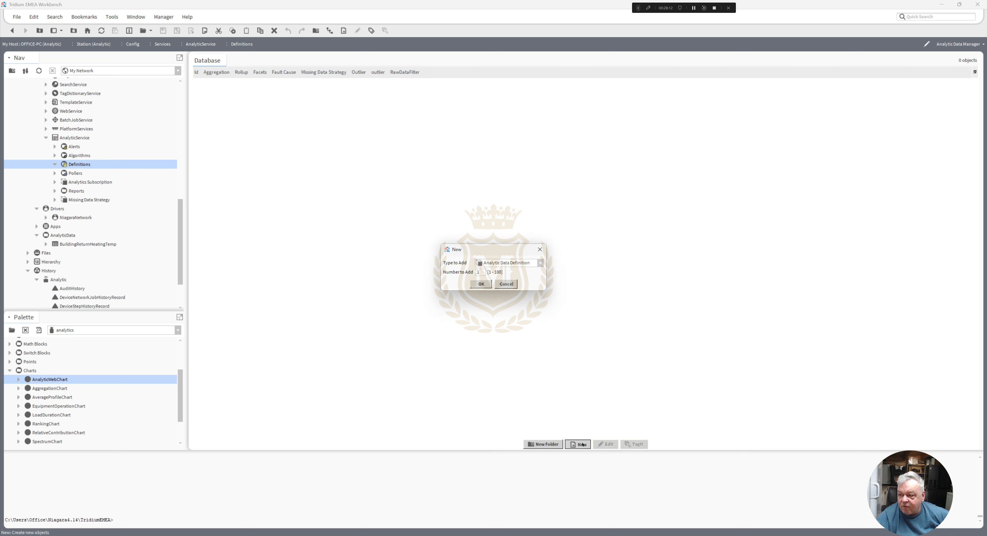
pyautogui.click(540, 264)
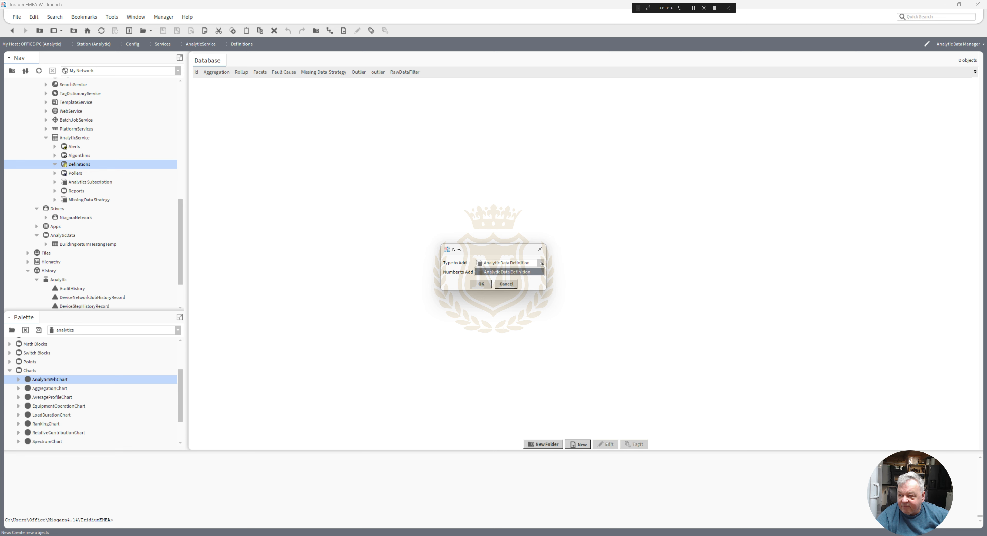
pyautogui.click(510, 272)
pyautogui.click(482, 284)
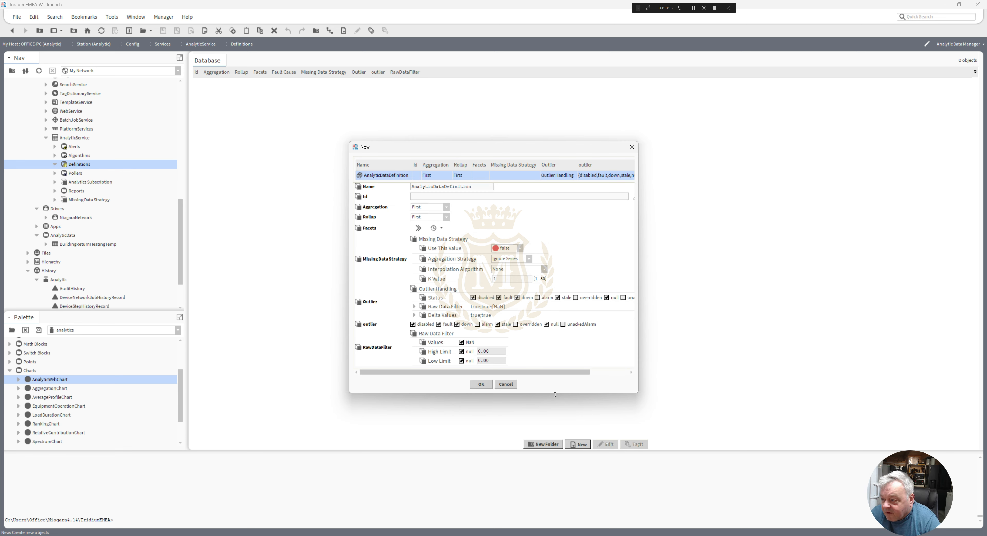
pyautogui.moveTo(553, 394); pyautogui.dragTo(554, 436)
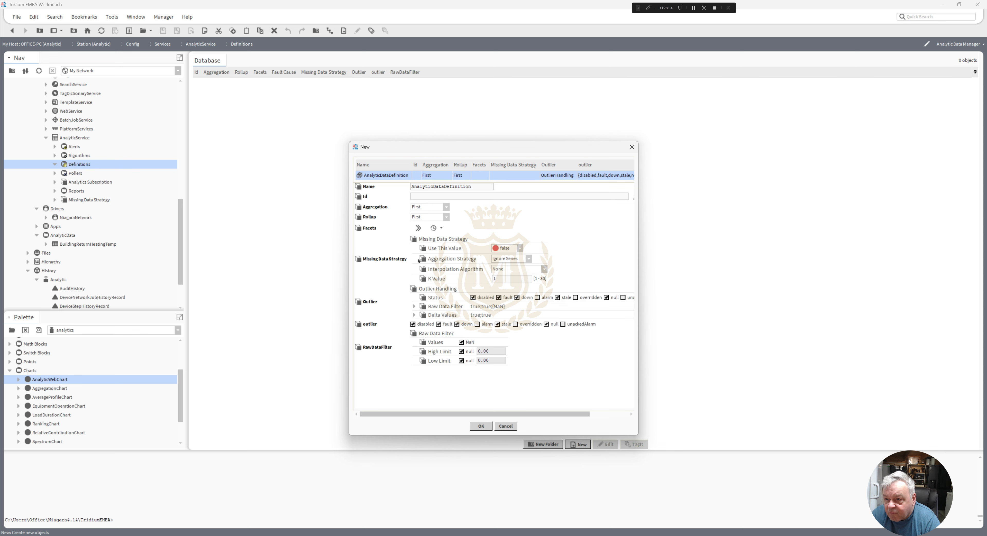
pyautogui.click(483, 425)
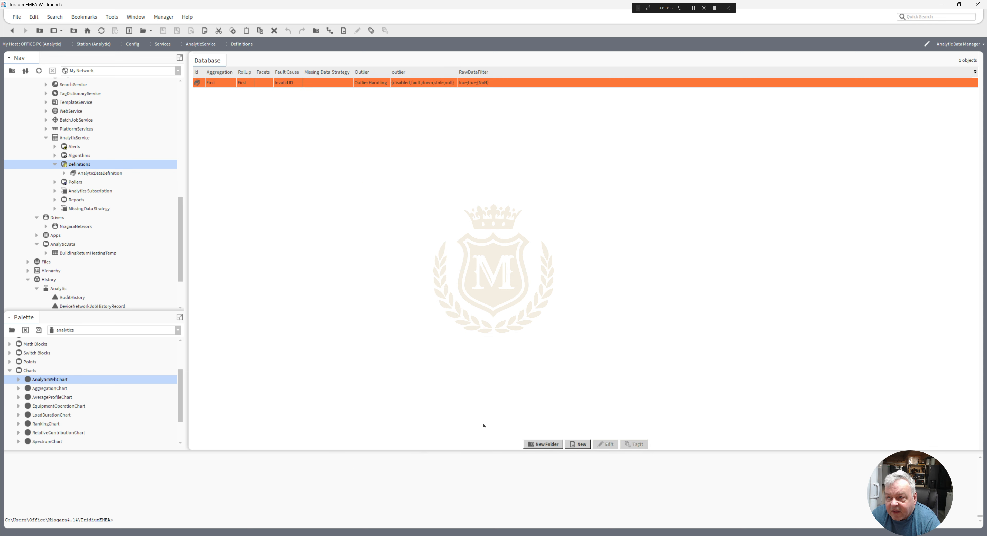
# - Set the Id of the new analytic data definition to MissingData and widen the Id column of the database table
pyautogui.doubleClick(244, 85)
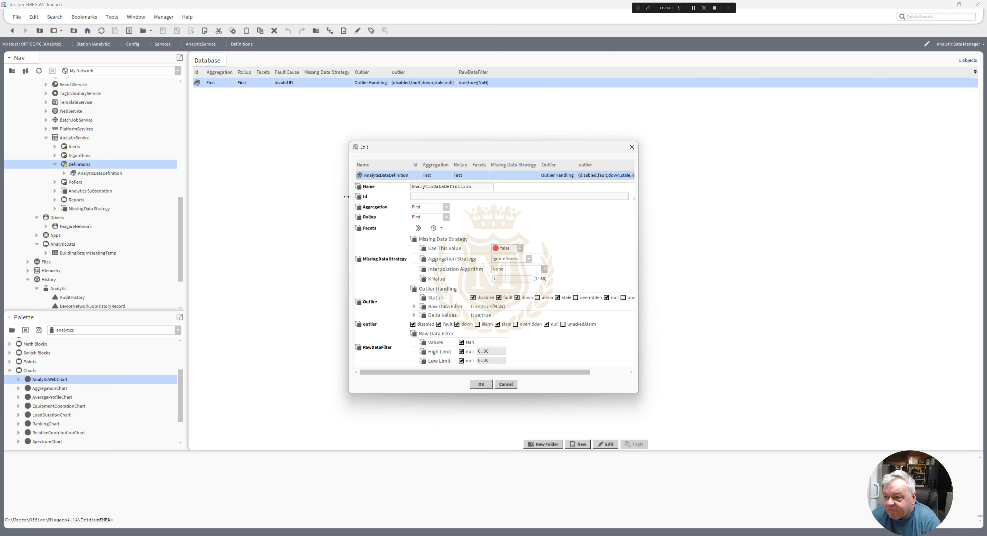
pyautogui.click(420, 197)
pyautogui.write('MissingData')
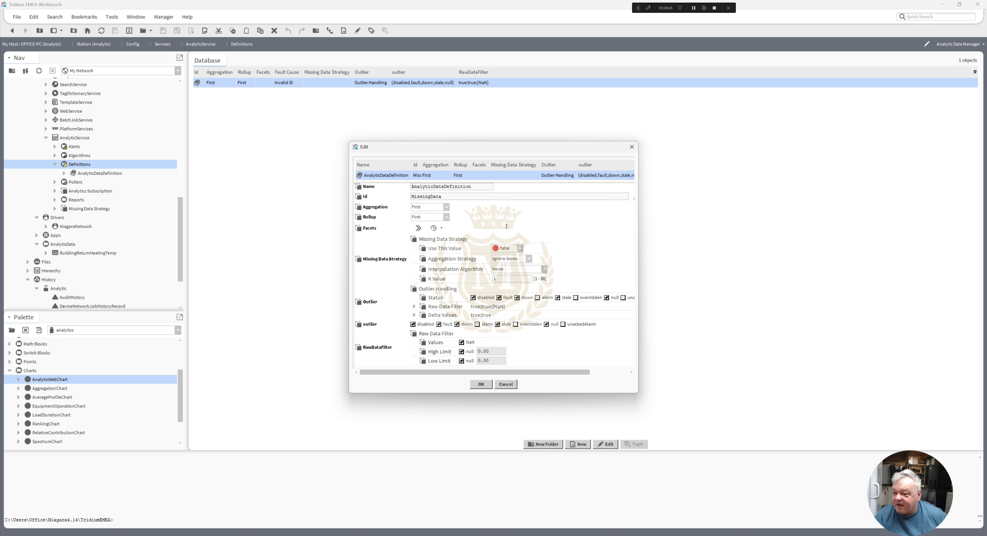
pyautogui.click(481, 384)
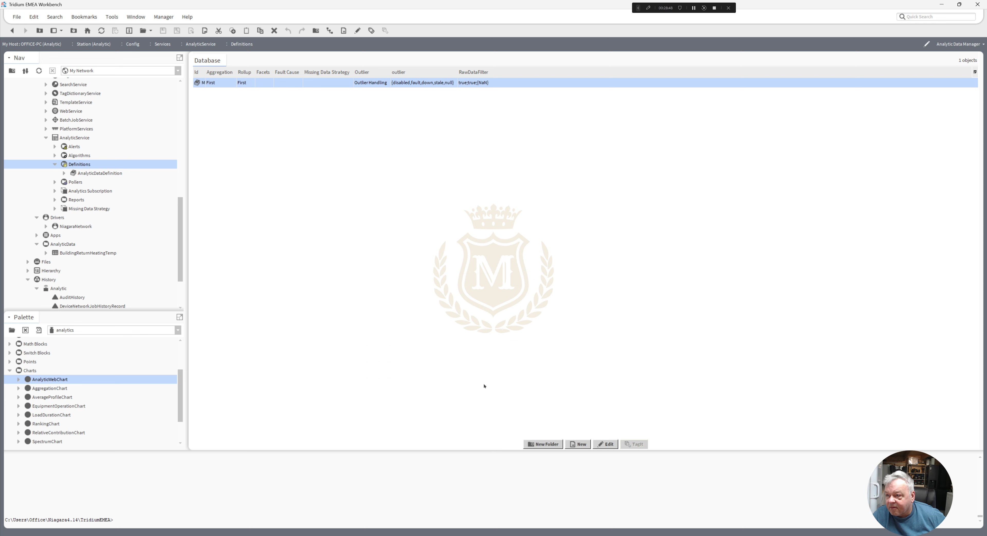
pyautogui.click(299, 155)
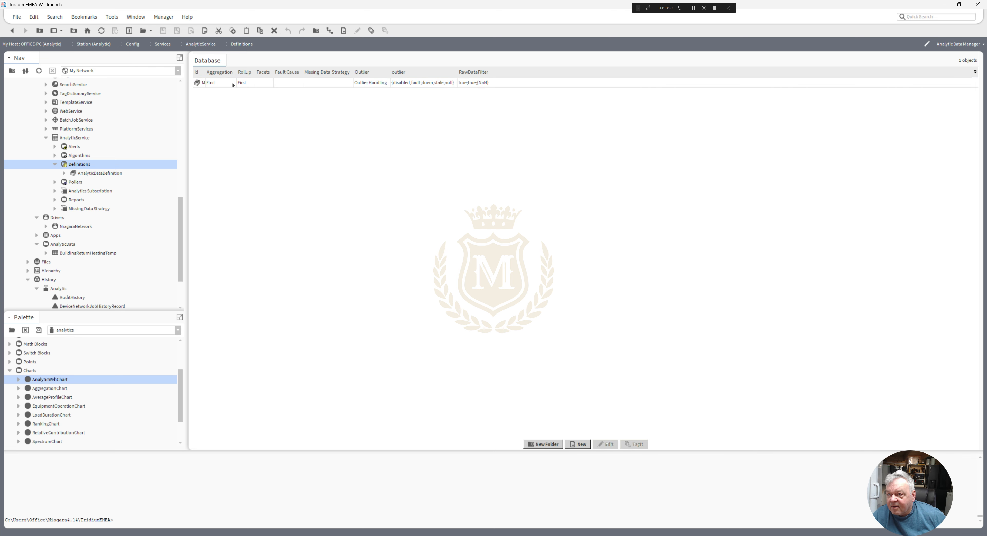
pyautogui.moveTo(205, 73); pyautogui.dragTo(242, 73)
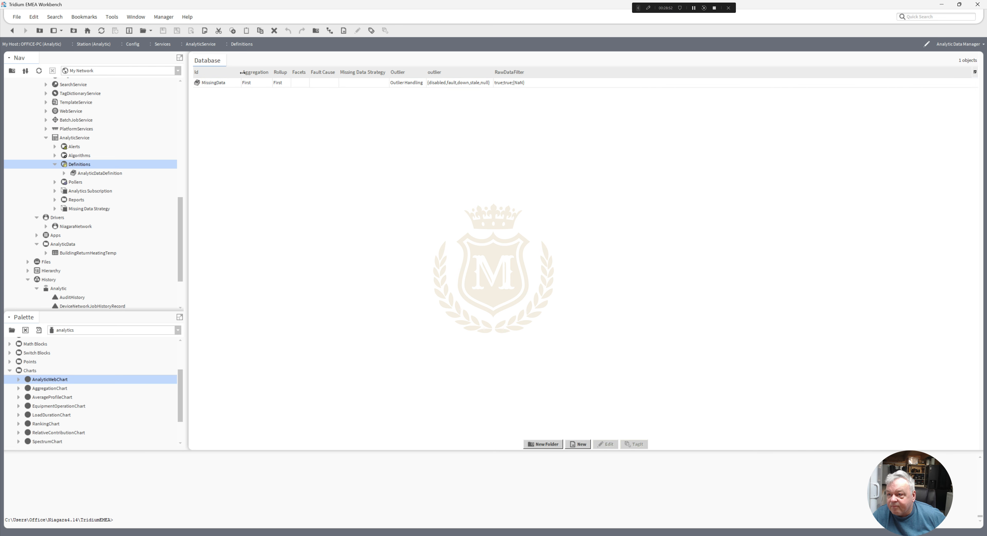
# - Try Sum as the rollup of the MissingData definition, check the aggregation options, and return the rollup to First
pyautogui.doubleClick(264, 82)
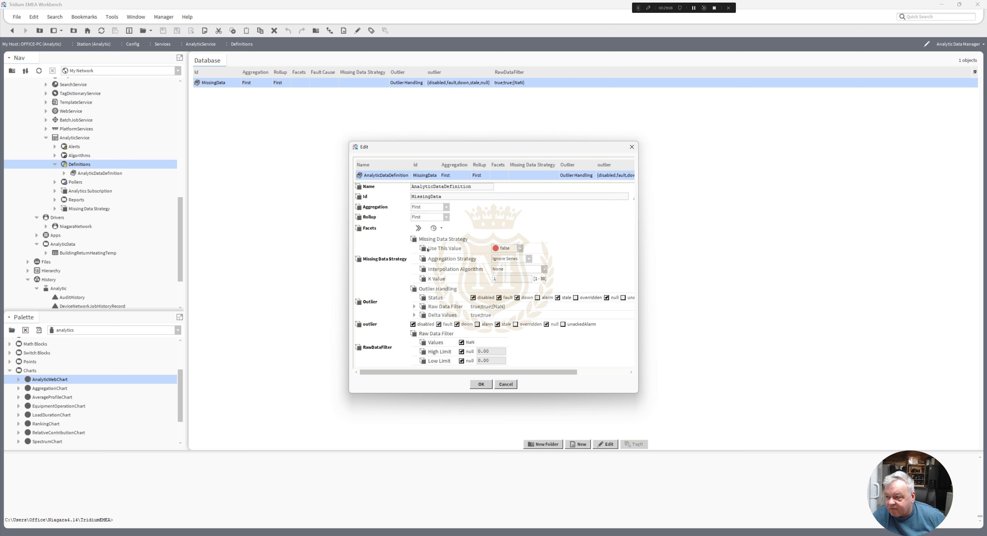
pyautogui.click(446, 217)
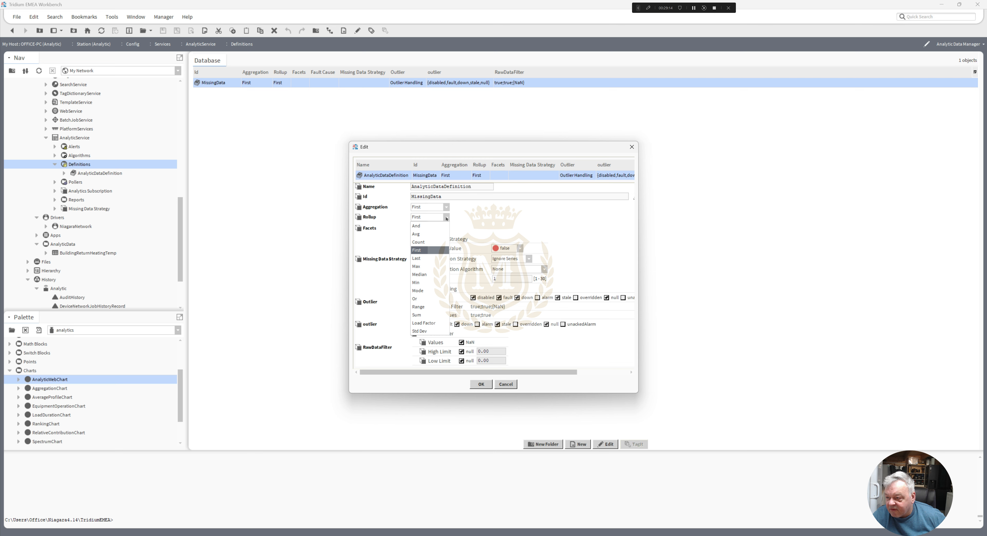
pyautogui.click(439, 315)
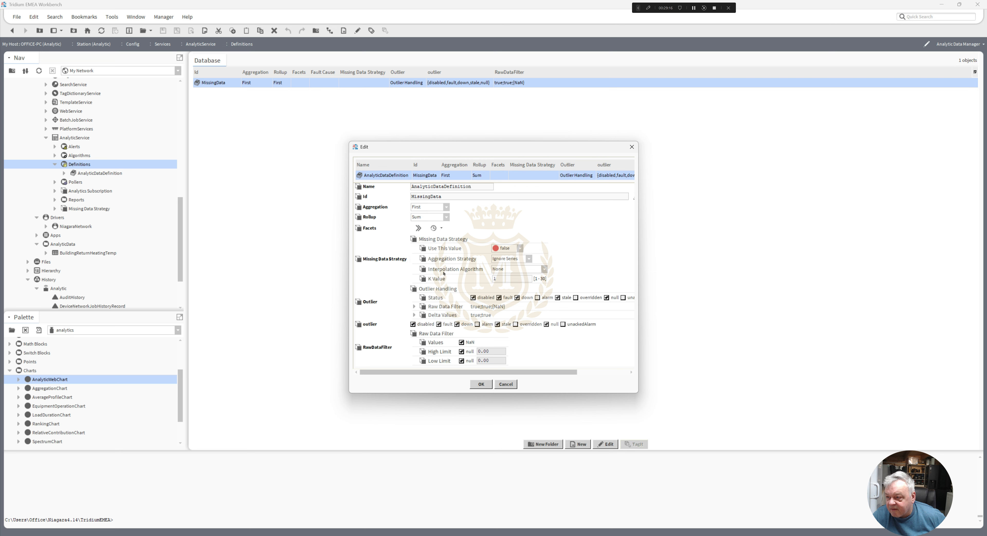
pyautogui.click(447, 206)
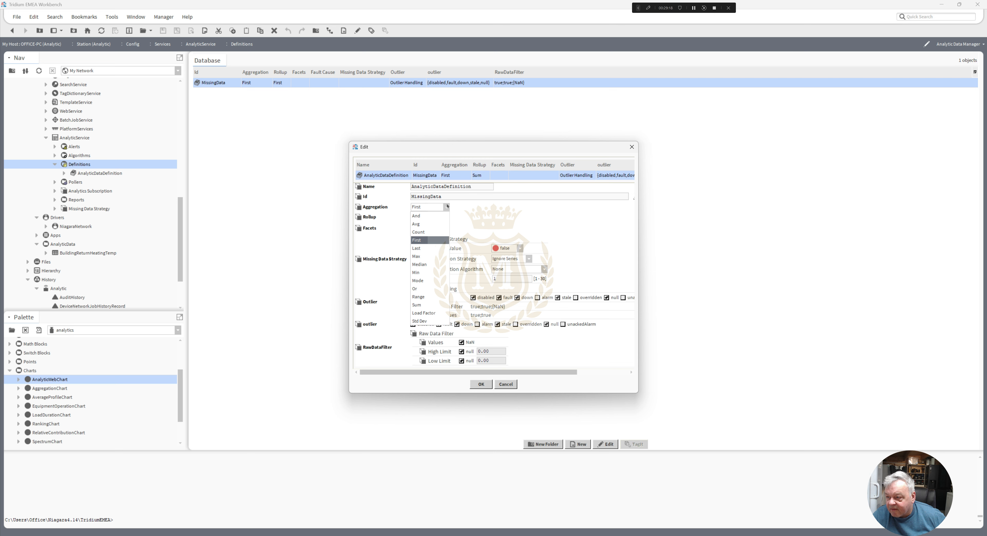
pyautogui.click(446, 218)
pyautogui.click(446, 218)
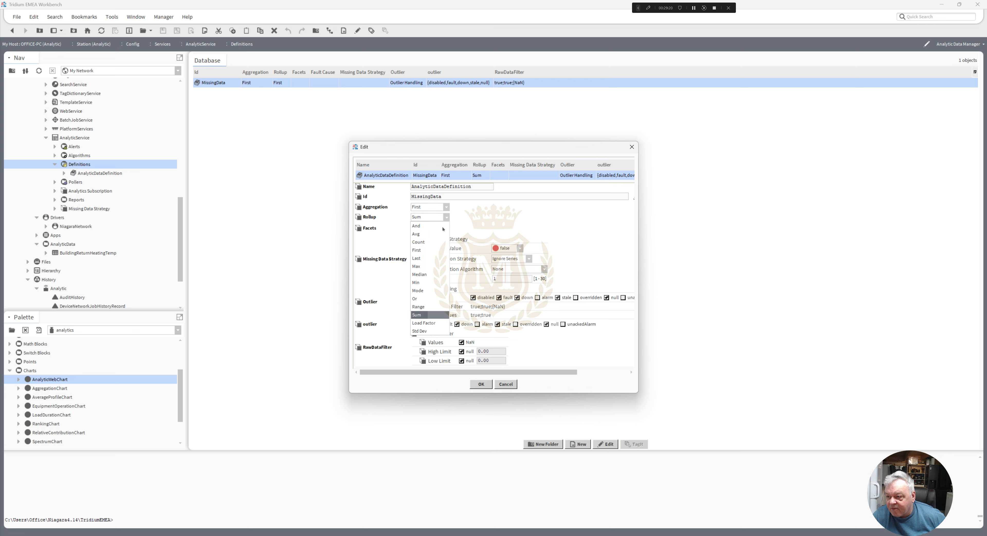
pyautogui.click(437, 252)
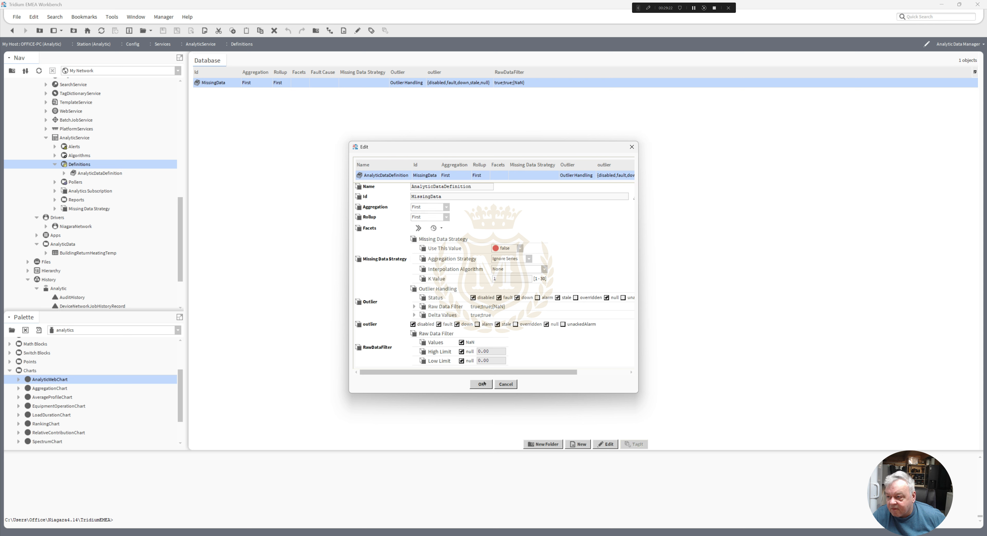
pyautogui.click(481, 384)
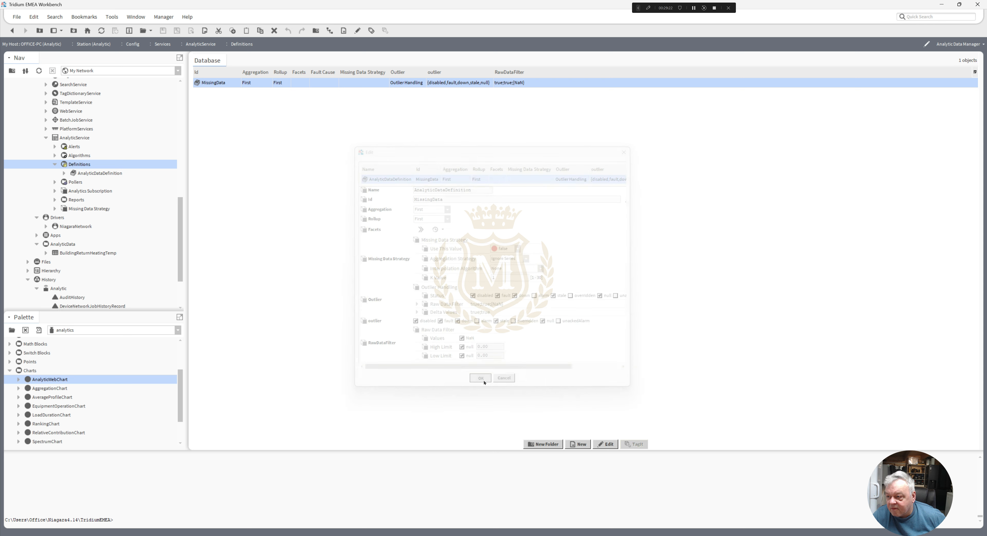
pyautogui.click(95, 175)
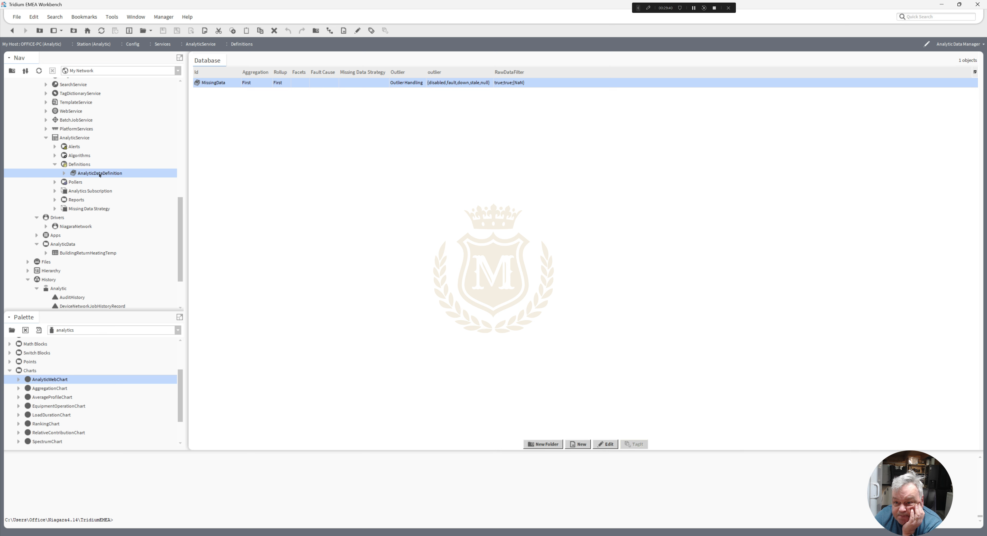
pyautogui.moveTo(180, 239); pyautogui.dragTo(181, 209)
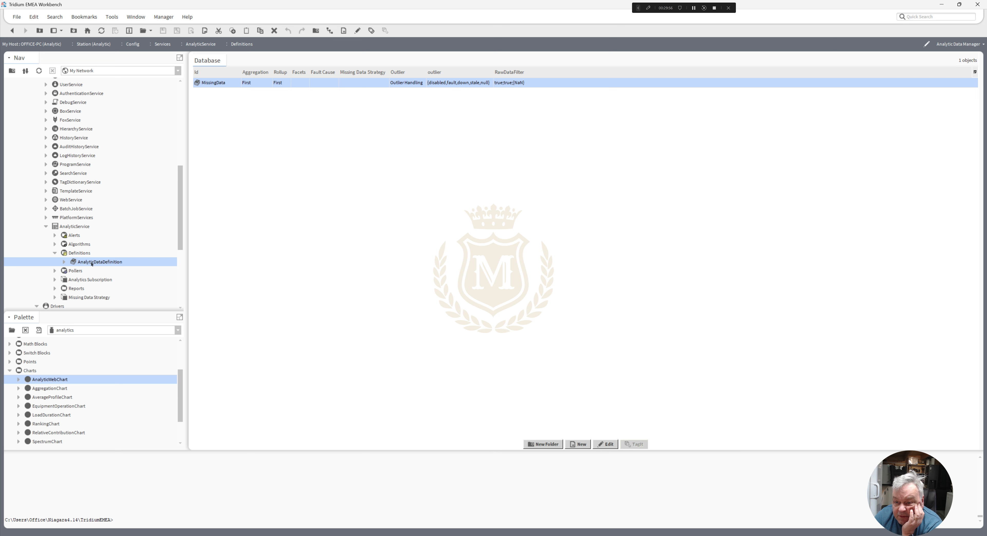
pyautogui.moveTo(181, 231); pyautogui.dragTo(178, 268)
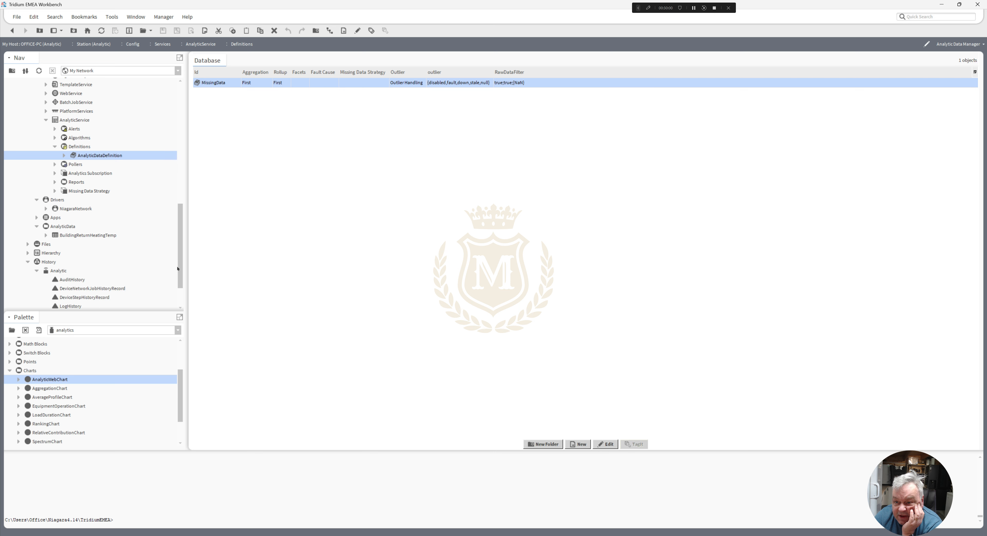